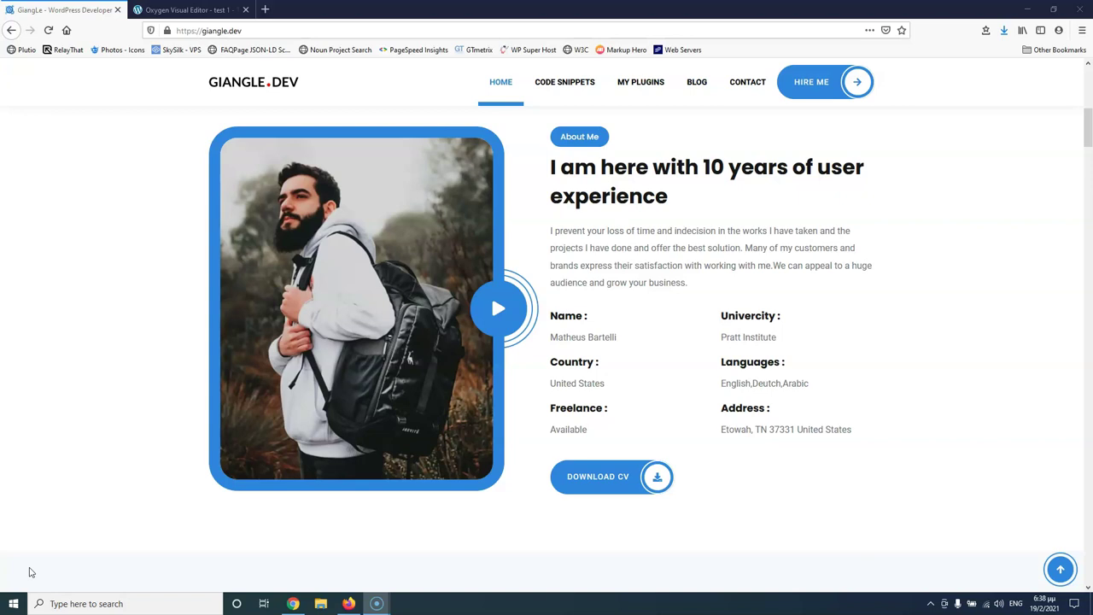
Return to the top of giangle.dev and scroll down to the About Me section.
{"action": "key", "text": "Home"}
{"action": "left_click", "coordinate": [130, 565]}
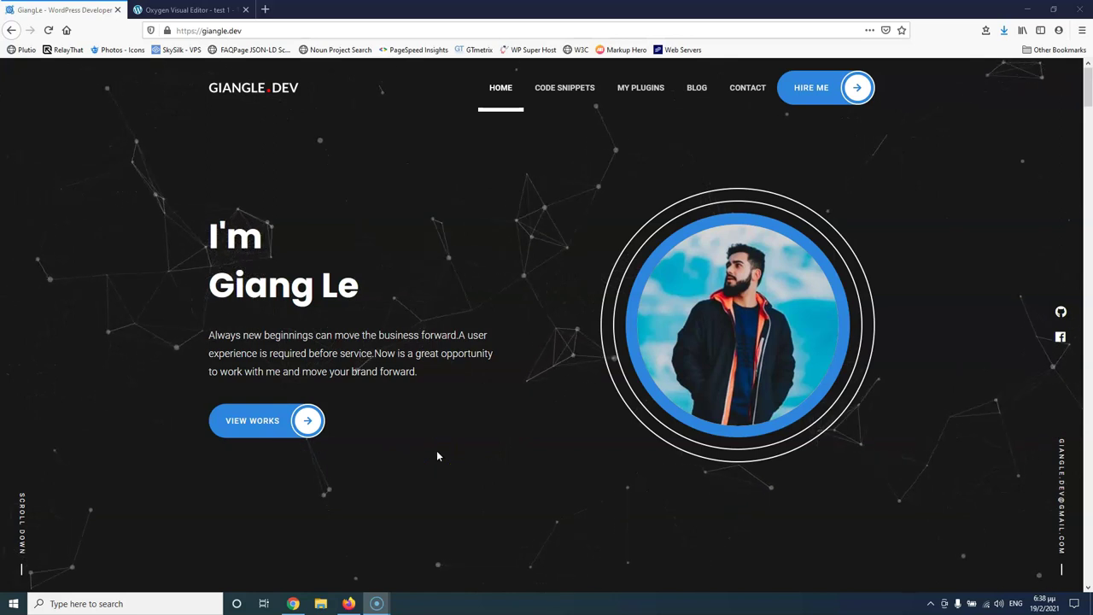
{"action": "scroll", "coordinate": [436, 454], "scroll_direction": "down", "scroll_amount": 3}
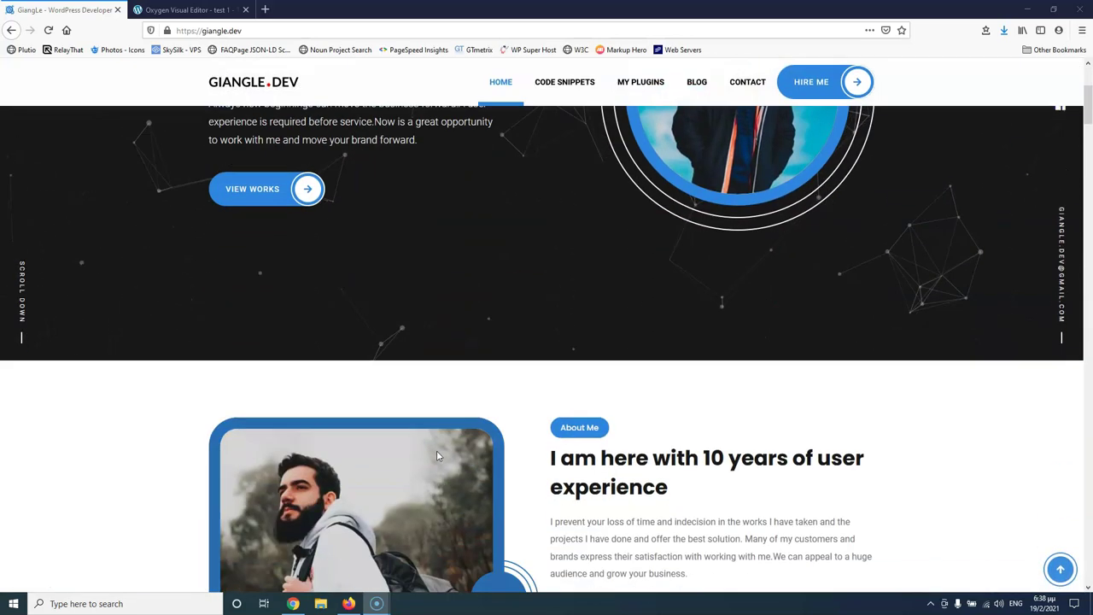
{"action": "scroll", "coordinate": [436, 450], "scroll_direction": "down", "scroll_amount": 4}
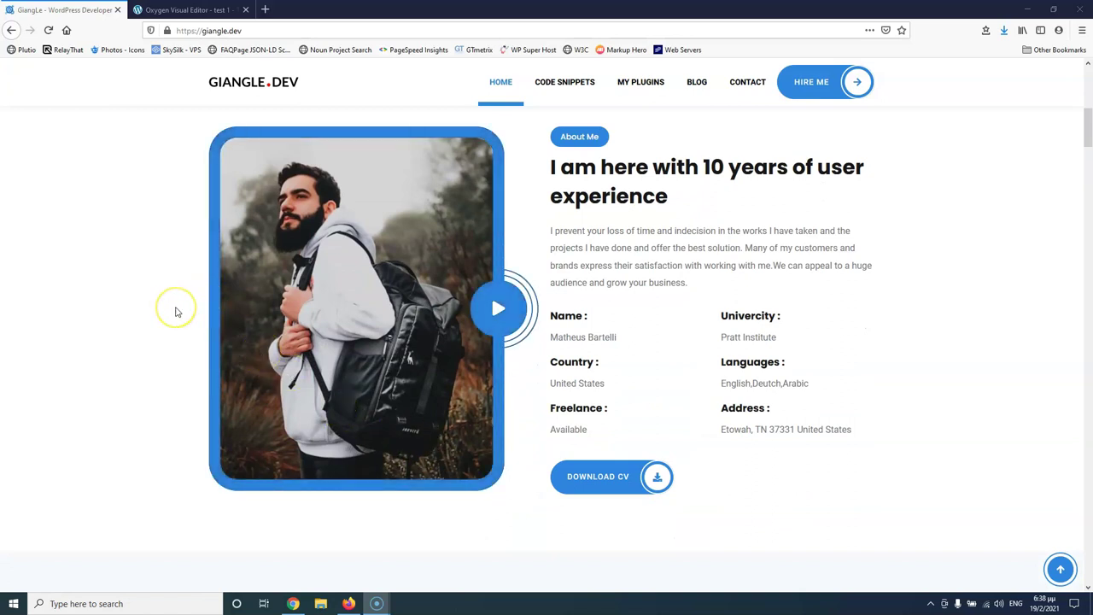
{"action": "scroll", "coordinate": [144, 300], "scroll_direction": "down", "scroll_amount": 5}
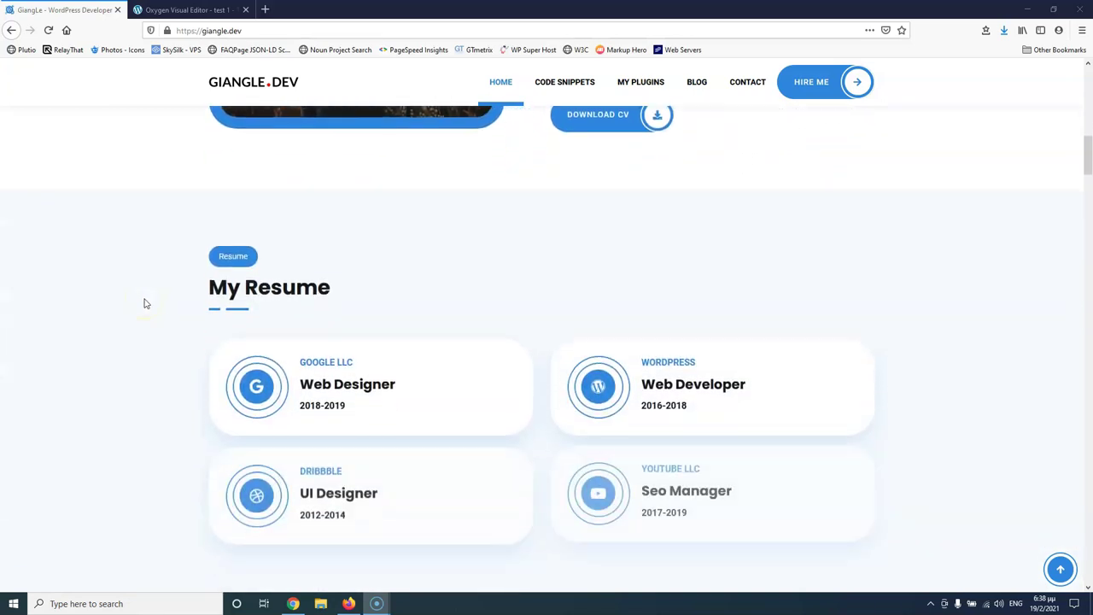
{"action": "scroll", "coordinate": [144, 301], "scroll_direction": "down", "scroll_amount": 4}
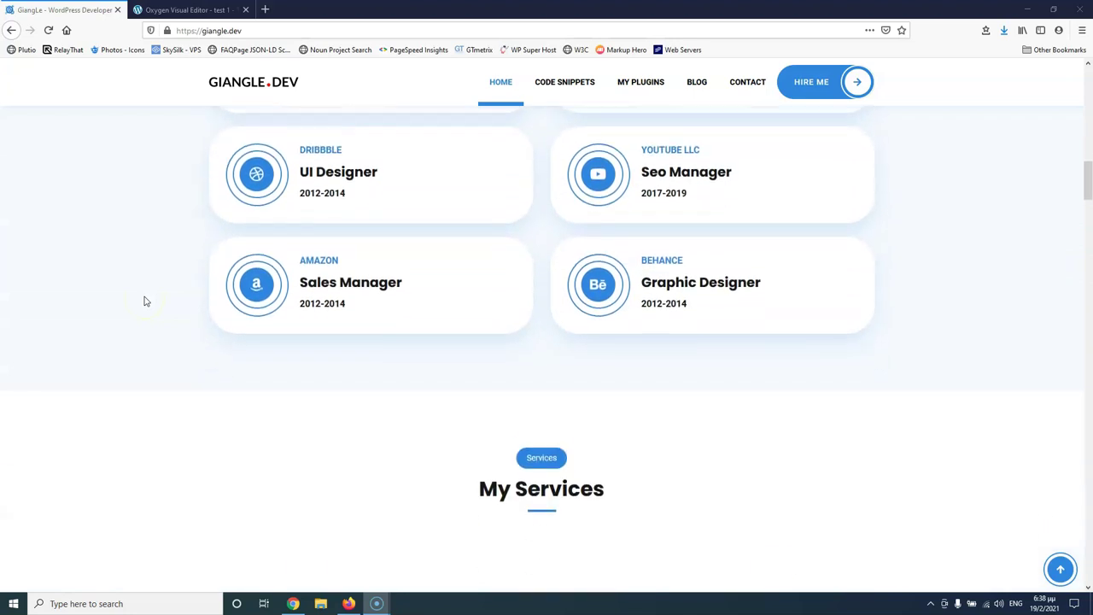
{"action": "scroll", "coordinate": [144, 301], "scroll_direction": "down", "scroll_amount": 6}
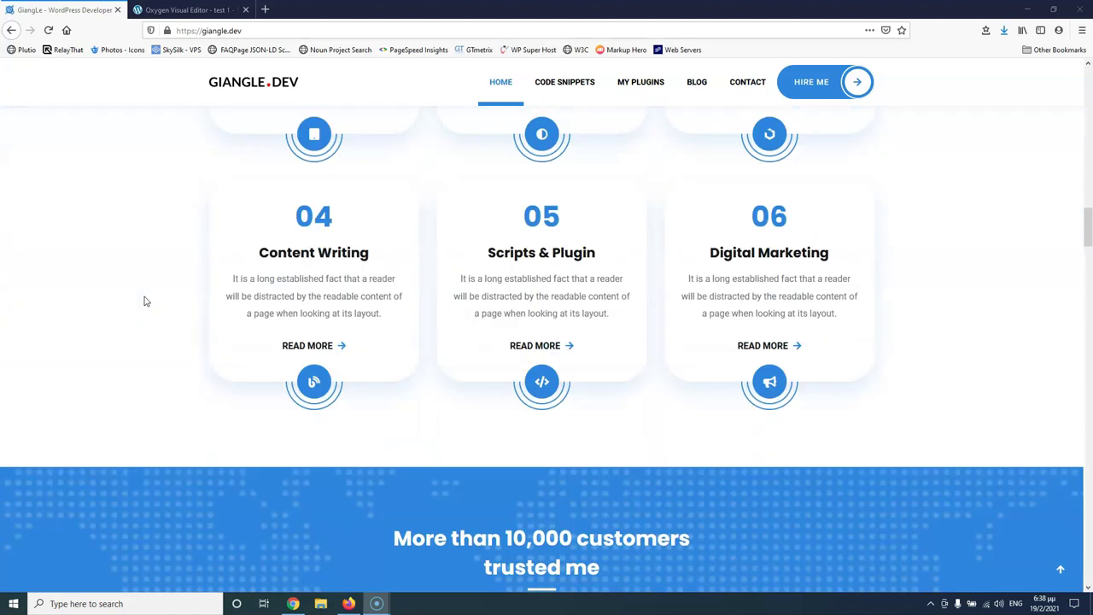
{"action": "scroll", "coordinate": [144, 301], "scroll_direction": "down", "scroll_amount": 4}
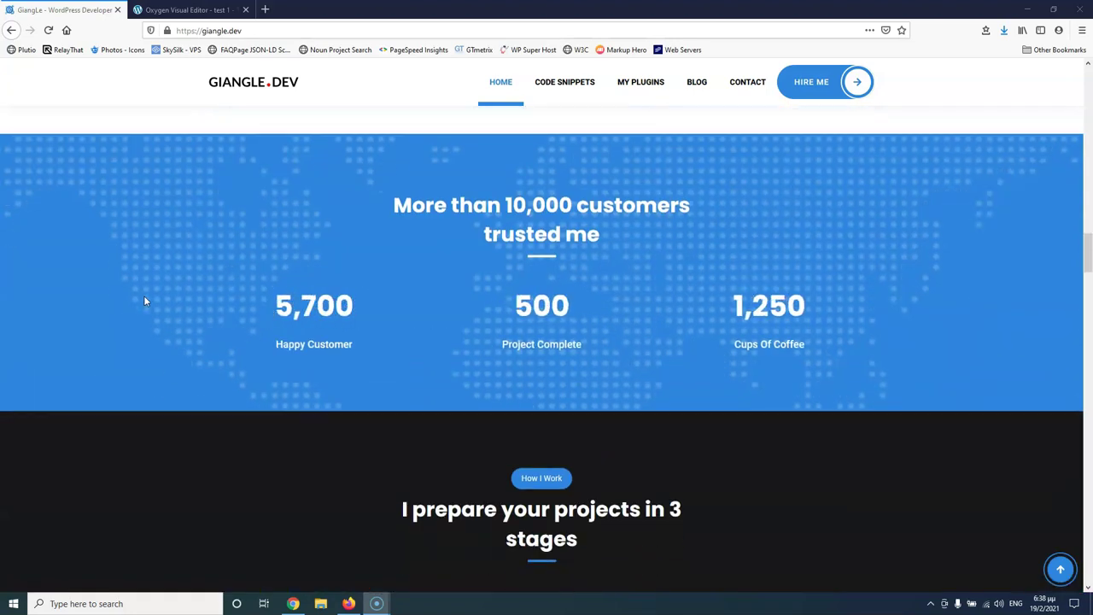
{"action": "scroll", "coordinate": [145, 301], "scroll_direction": "down", "scroll_amount": 1}
{"action": "scroll", "coordinate": [144, 301], "scroll_direction": "down", "scroll_amount": 3}
{"action": "scroll", "coordinate": [144, 301], "scroll_direction": "down", "scroll_amount": 3}
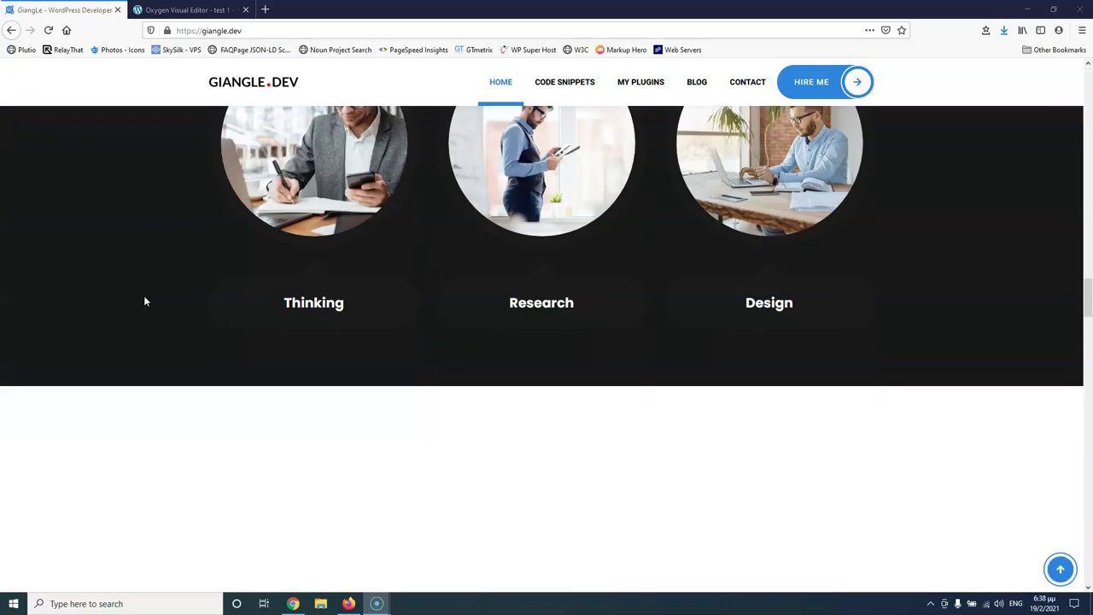
{"action": "scroll", "coordinate": [144, 301], "scroll_direction": "down", "scroll_amount": 3}
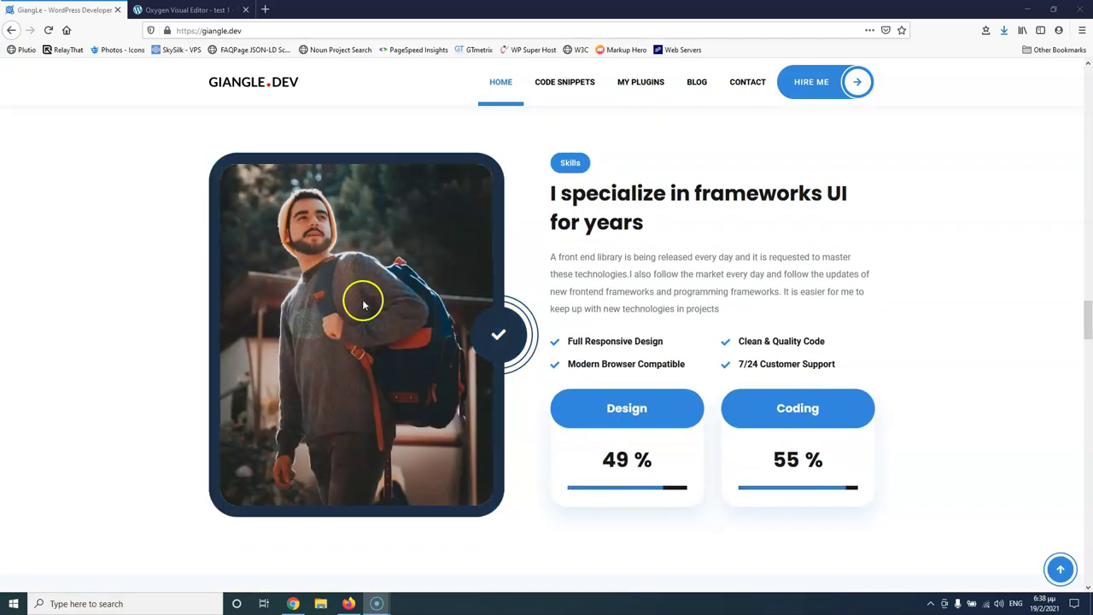
{"action": "scroll", "coordinate": [271, 316], "scroll_direction": "up", "scroll_amount": 1}
{"action": "scroll", "coordinate": [271, 316], "scroll_direction": "up", "scroll_amount": 10}
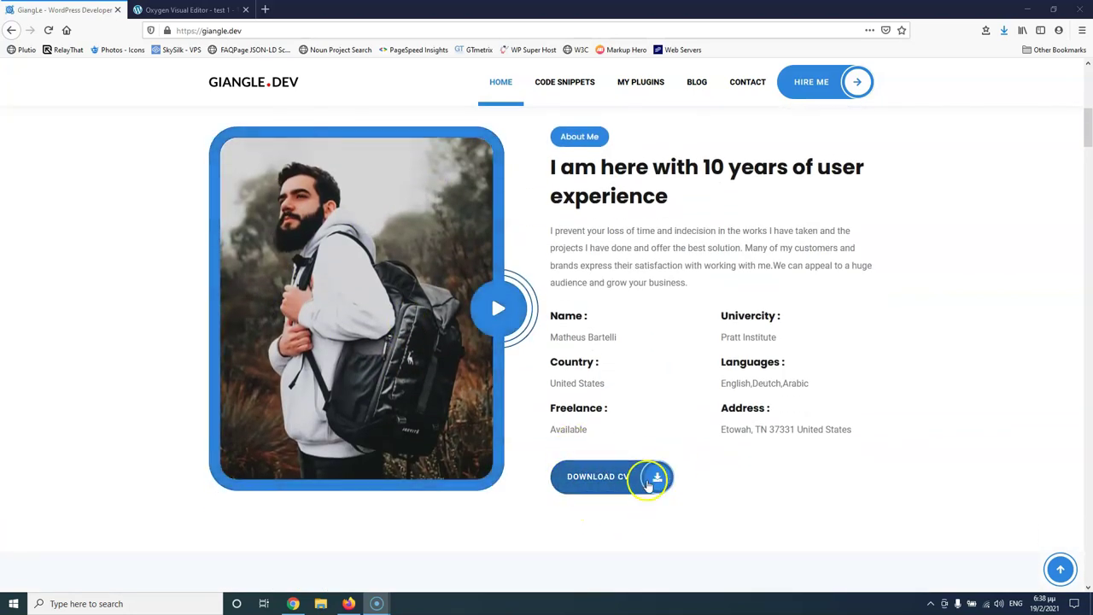
{"action": "scroll", "coordinate": [416, 469], "scroll_direction": "up", "scroll_amount": 5}
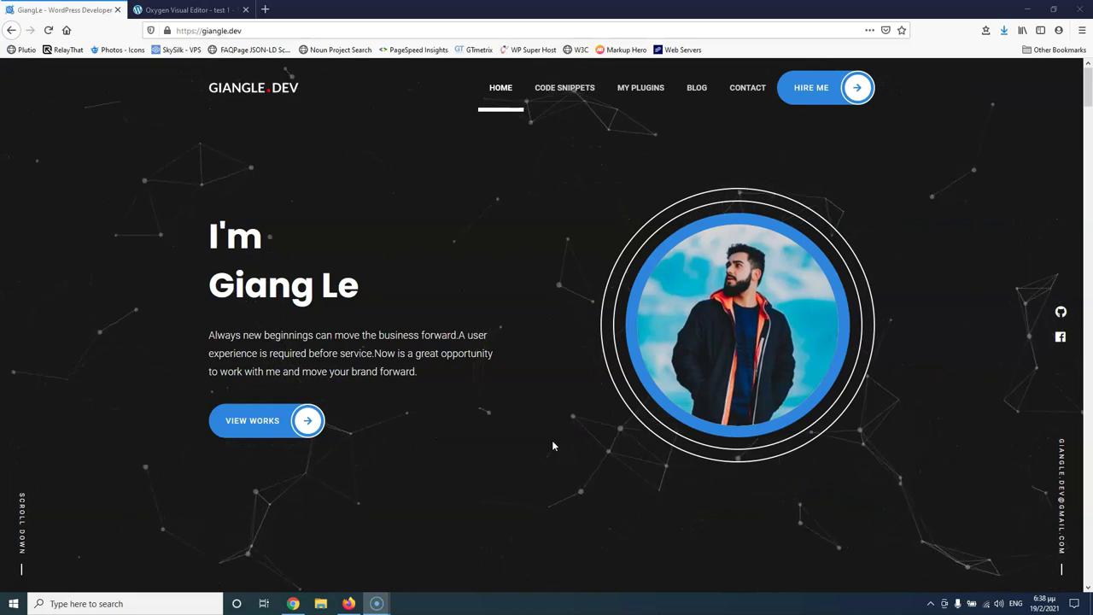
Look over the Download CV button, then switch to the Oxygen Visual Editor.
{"action": "scroll", "coordinate": [555, 444], "scroll_direction": "down", "scroll_amount": 6}
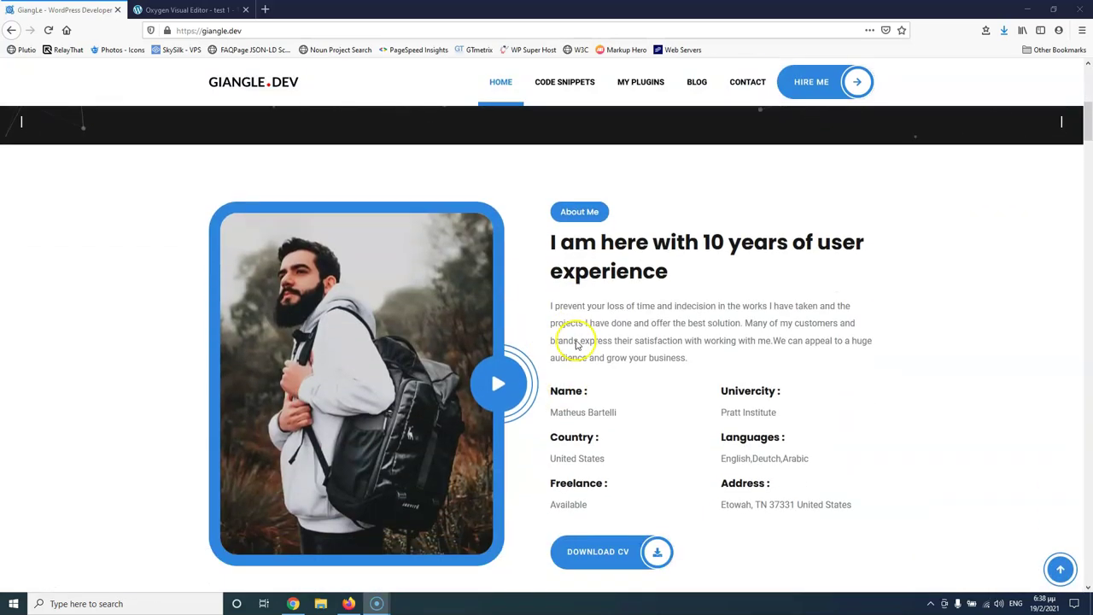
{"action": "scroll", "coordinate": [482, 177], "scroll_direction": "up", "scroll_amount": 1}
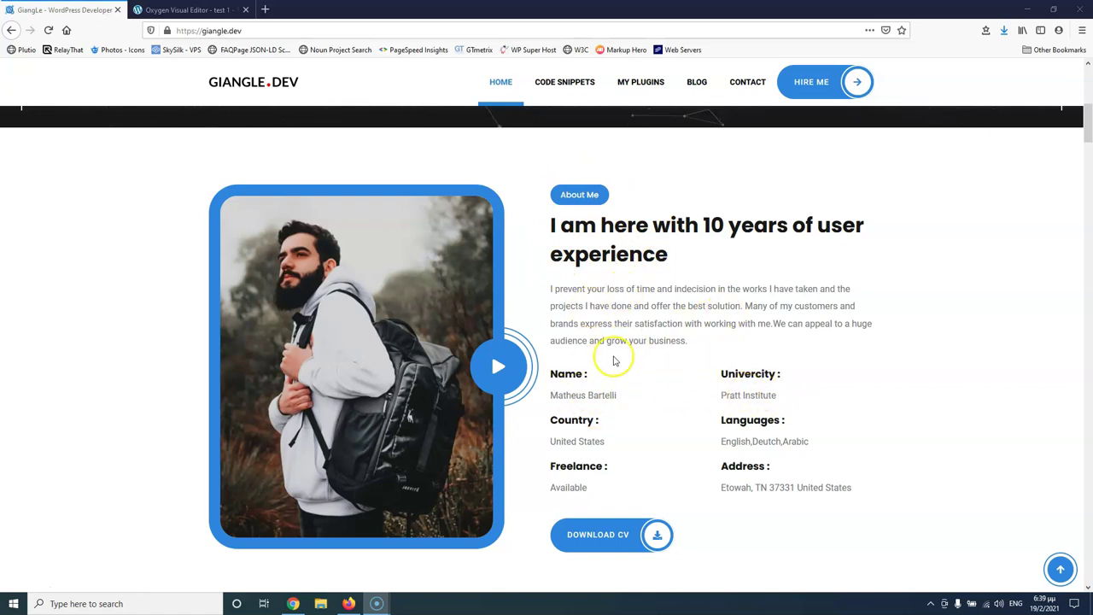
{"action": "scroll", "coordinate": [603, 390], "scroll_direction": "down", "scroll_amount": 1}
{"action": "scroll", "coordinate": [644, 290], "scroll_direction": "down", "scroll_amount": 1}
{"action": "scroll", "coordinate": [643, 195], "scroll_direction": "up", "scroll_amount": 3}
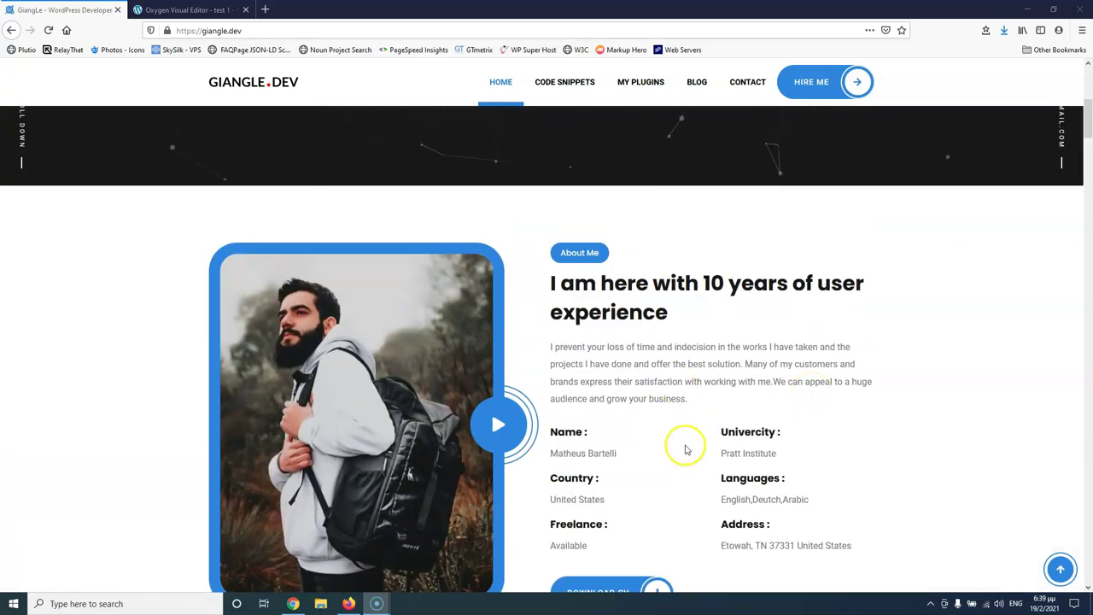
{"action": "scroll", "coordinate": [685, 449], "scroll_direction": "down", "scroll_amount": 1}
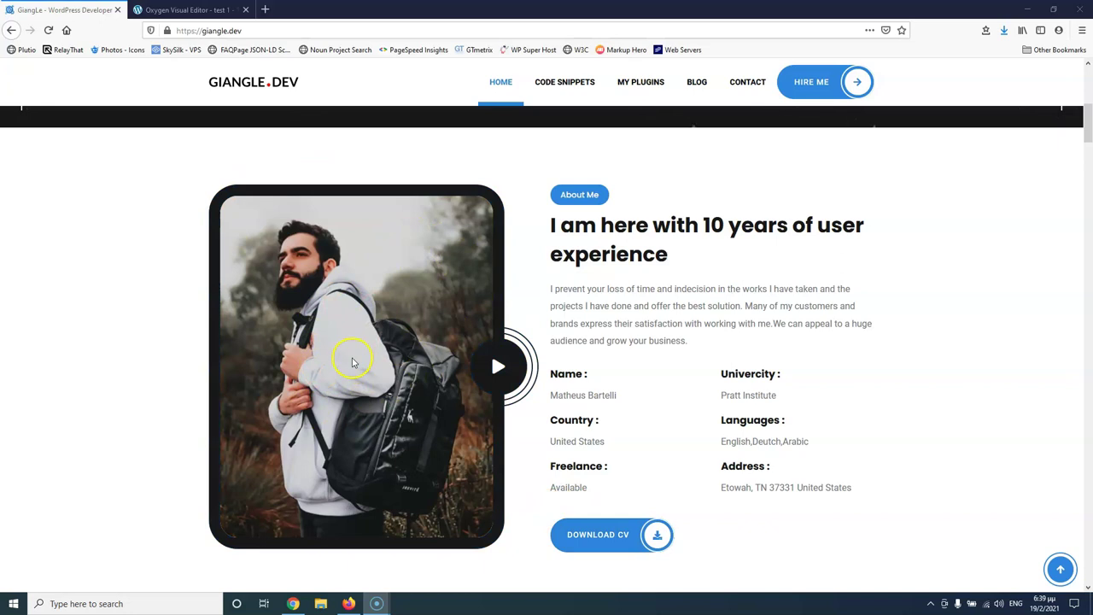
{"action": "key", "text": "ctrl+Tab"}
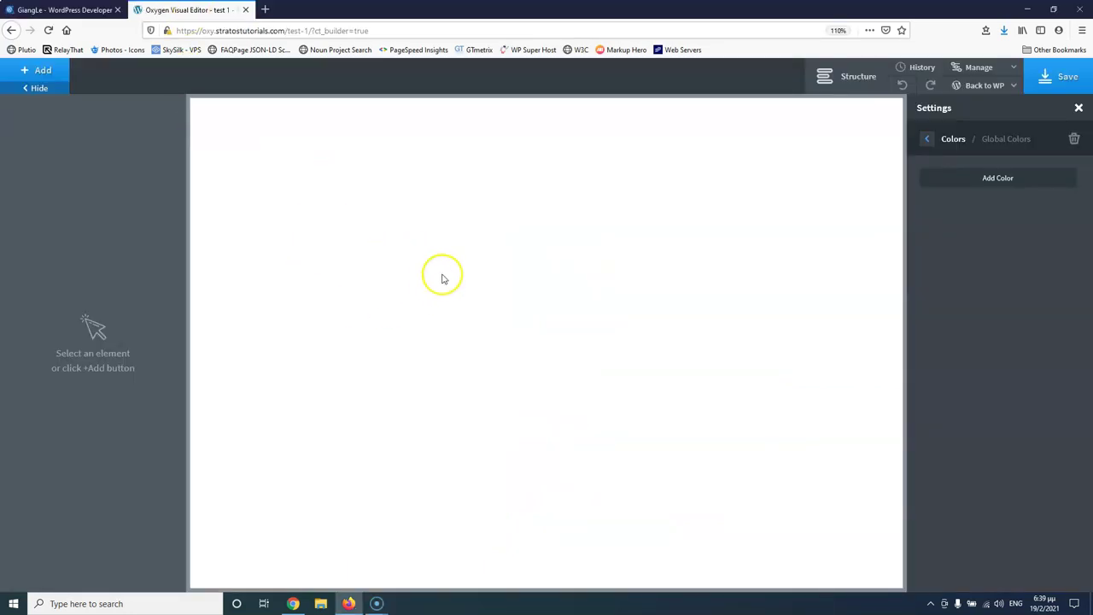
Add an empty Section to the page and save it.
{"action": "left_click", "coordinate": [45, 72]}
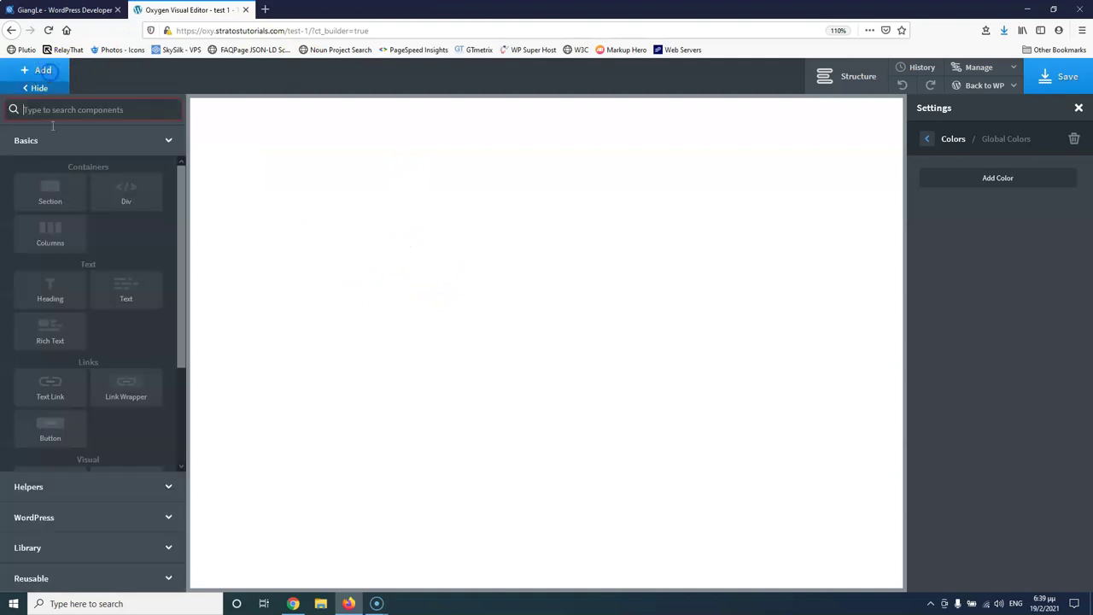
{"action": "left_click", "coordinate": [59, 194]}
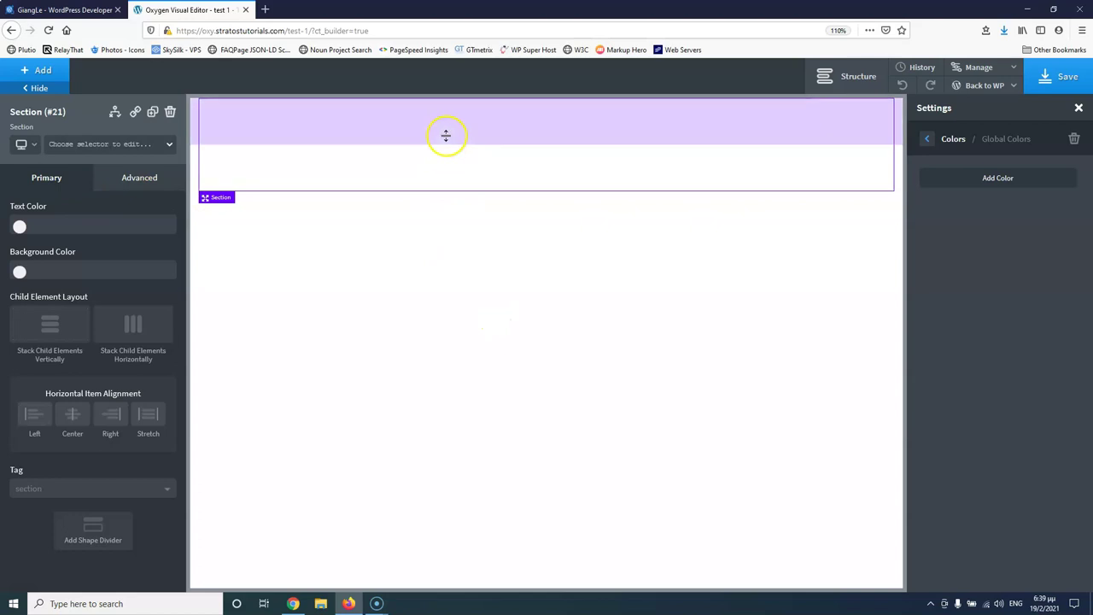
{"action": "left_click", "coordinate": [1043, 75]}
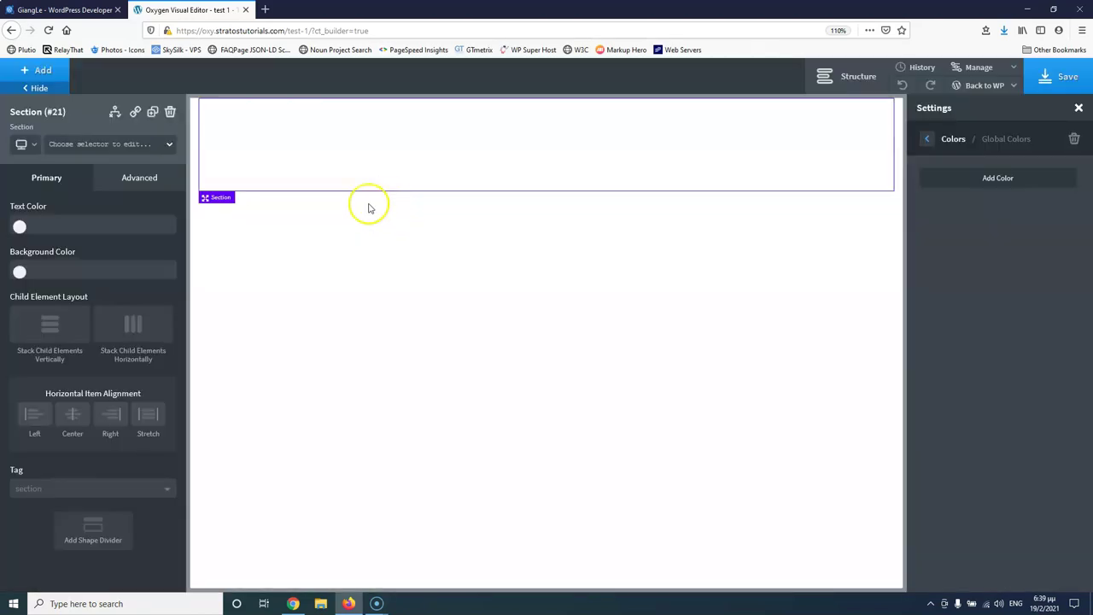
Open the test 1 page's frontend in a new tab, then return to giangle.dev.
{"action": "left_click", "coordinate": [1011, 88]}
{"action": "left_click", "coordinate": [982, 127]}
{"action": "left_click_drag", "start_coordinate": [313, 10], "coordinate": [84, 10]}
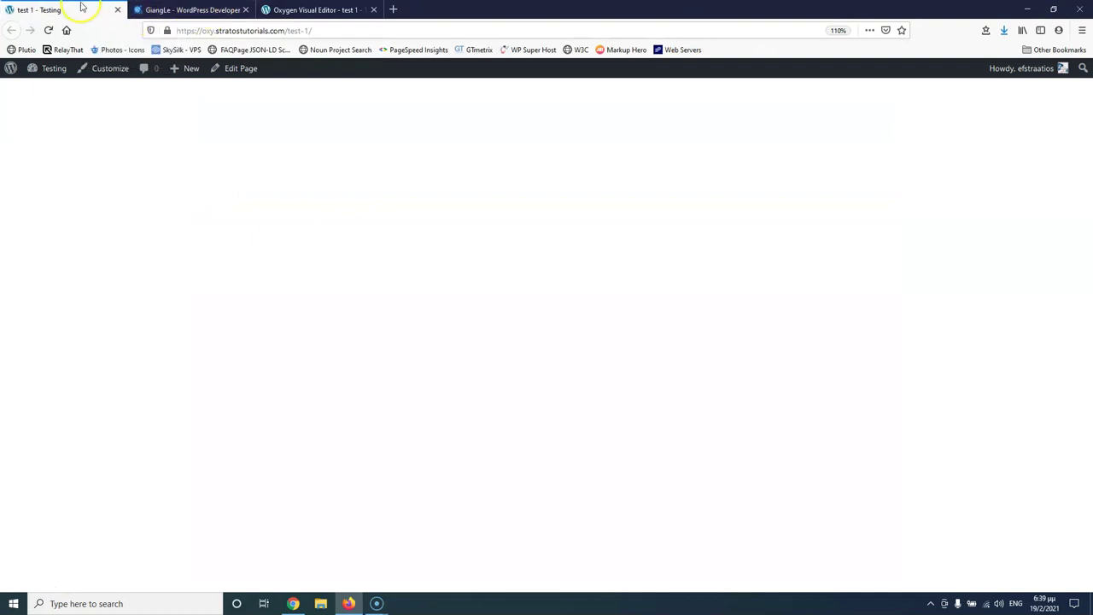
{"action": "left_click", "coordinate": [336, 9]}
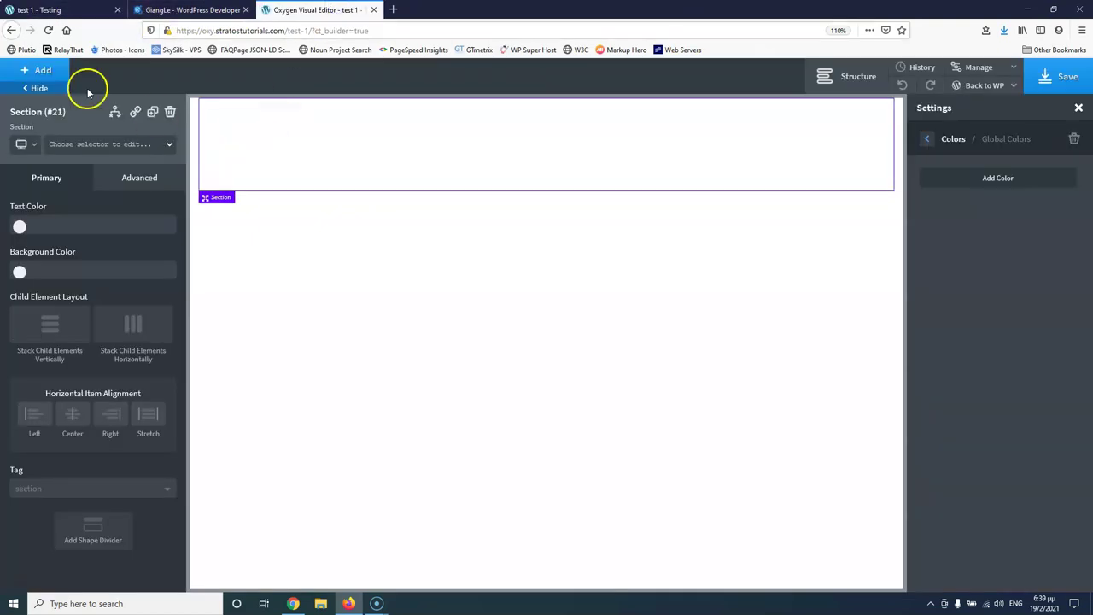
{"action": "left_click", "coordinate": [192, 10]}
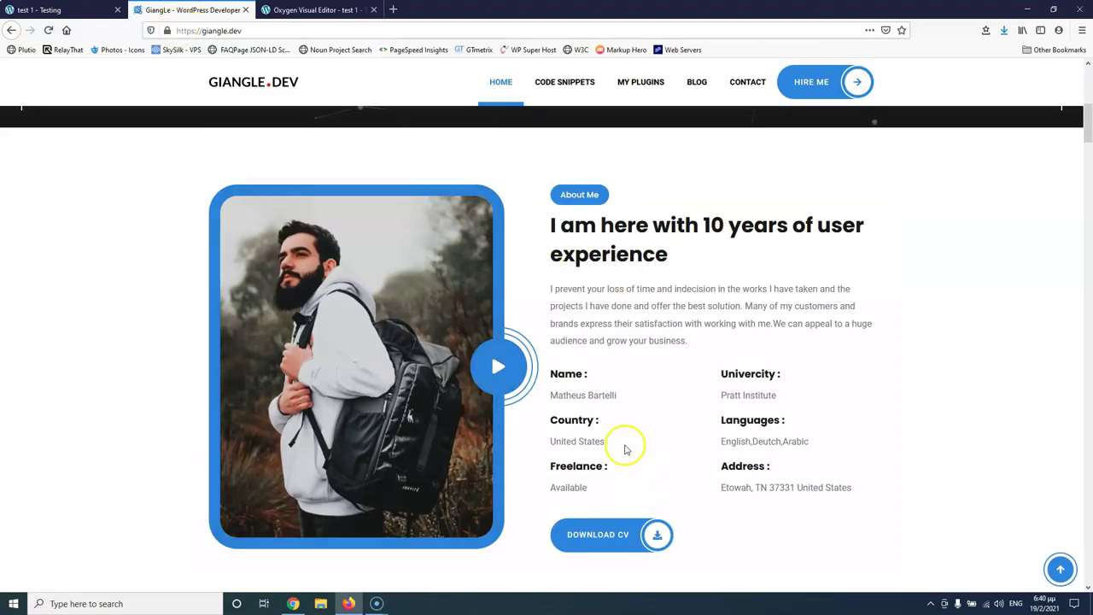
{"action": "scroll", "coordinate": [632, 453], "scroll_direction": "down", "scroll_amount": 2}
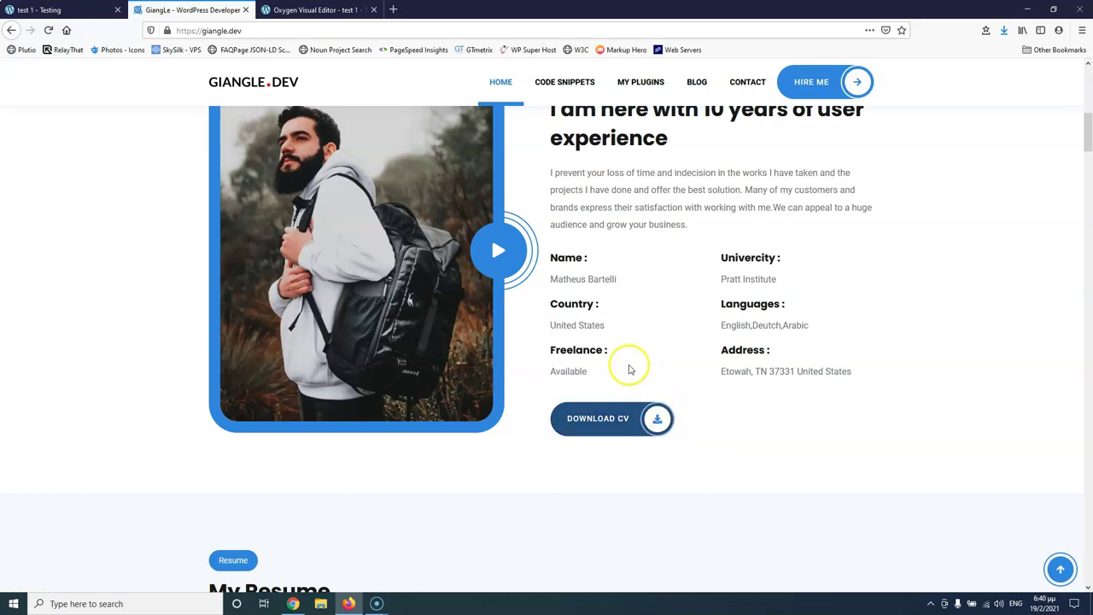
{"action": "left_click", "coordinate": [616, 438]}
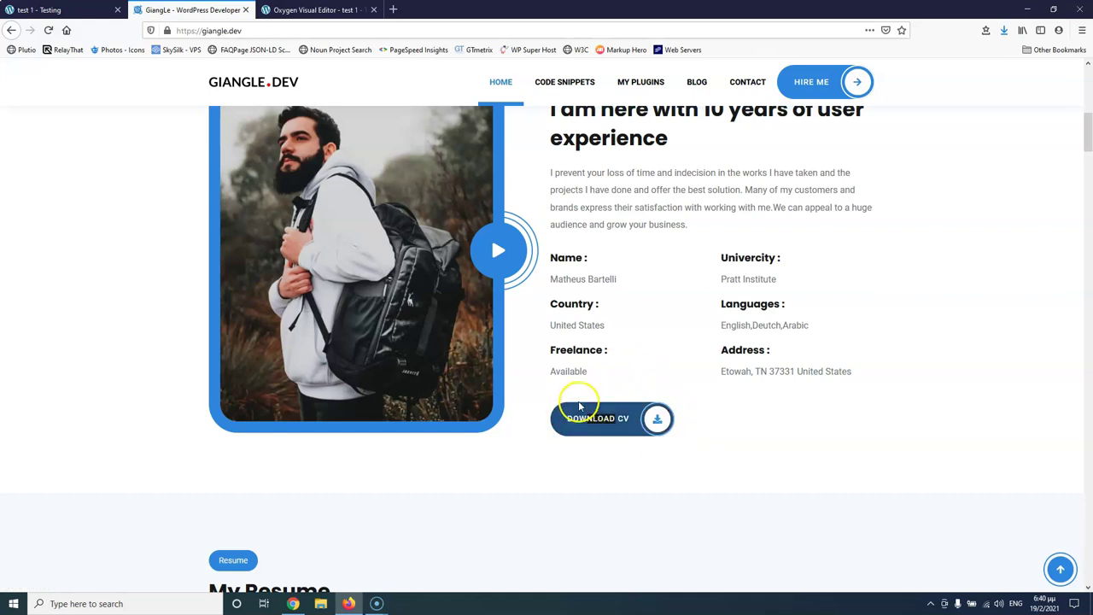
{"action": "left_click_drag", "start_coordinate": [609, 418], "coordinate": [610, 476]}
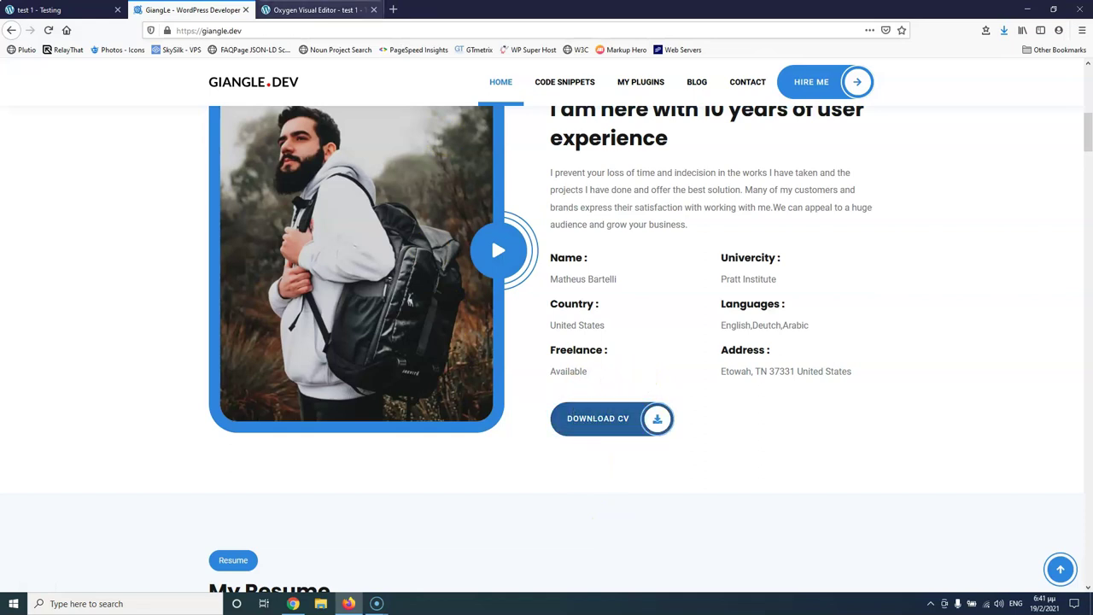
Add a Link Wrapper inside the section and show the structure tree.
{"action": "left_click", "coordinate": [312, 9]}
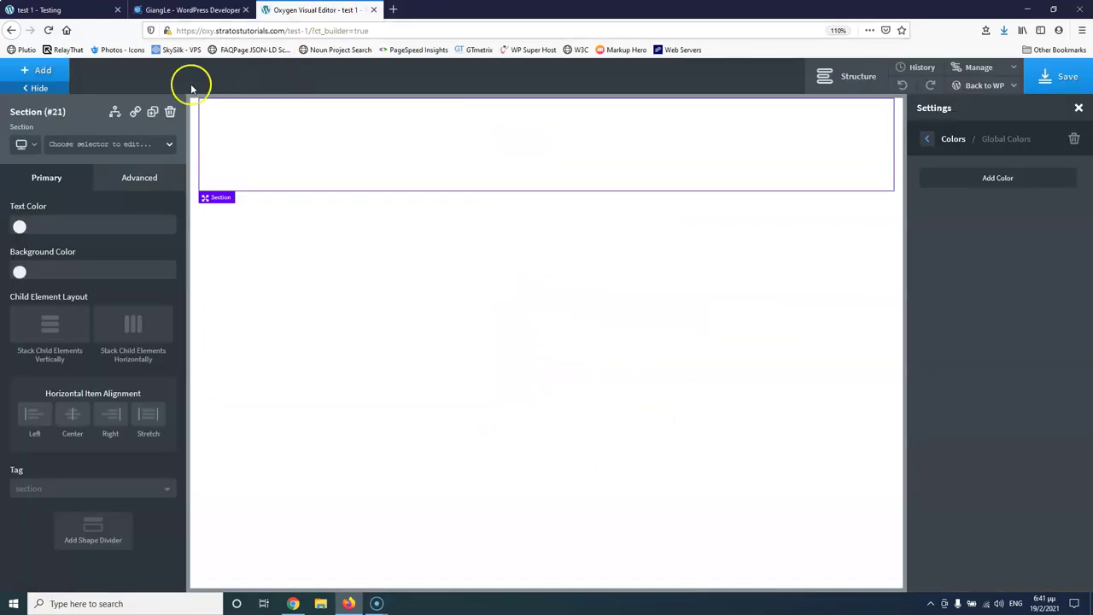
{"action": "left_click", "coordinate": [38, 70]}
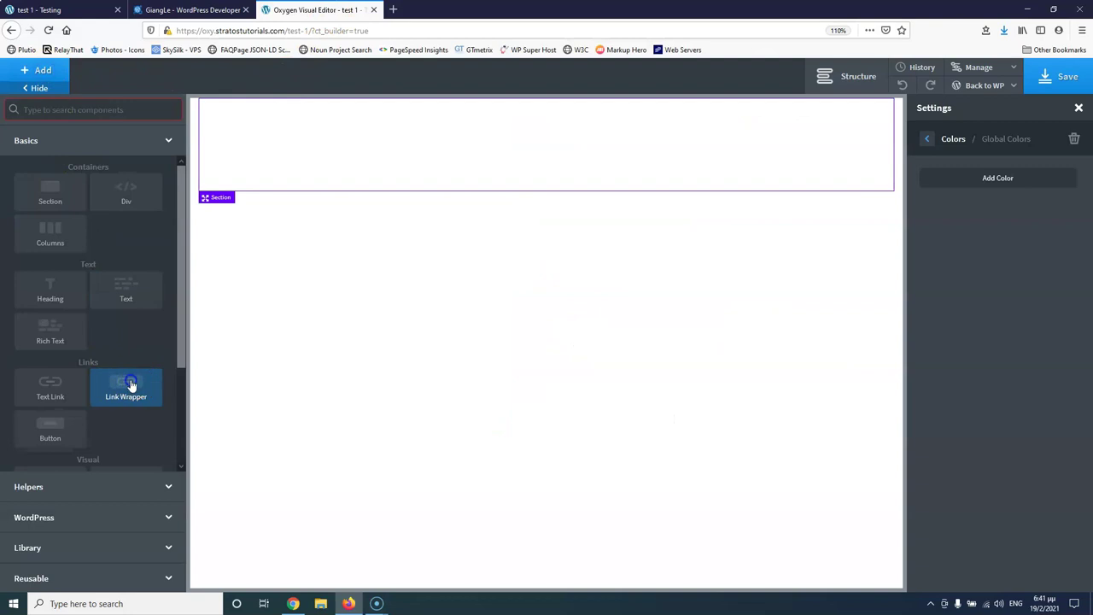
{"action": "left_click", "coordinate": [115, 391]}
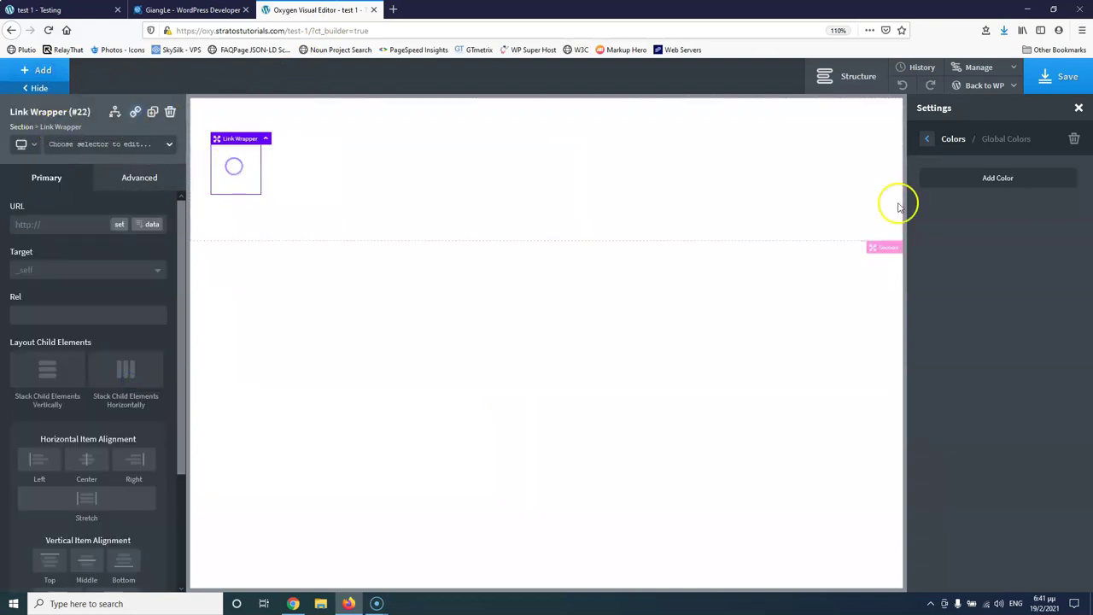
{"action": "left_click", "coordinate": [860, 82]}
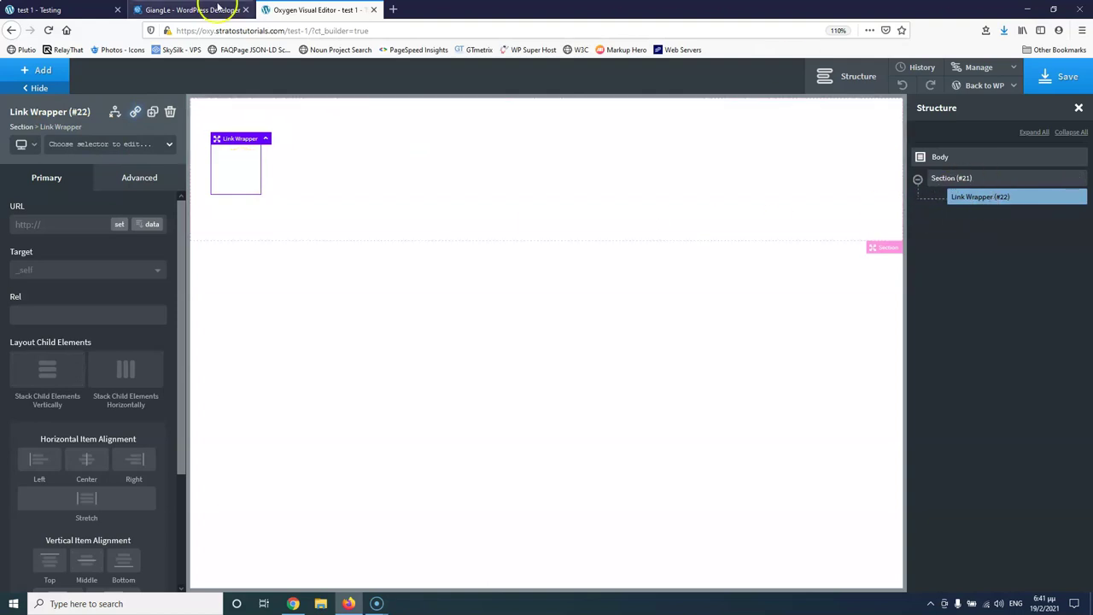
Add a Div (#23) inside the Link Wrapper and duplicate it.
{"action": "left_click", "coordinate": [41, 76]}
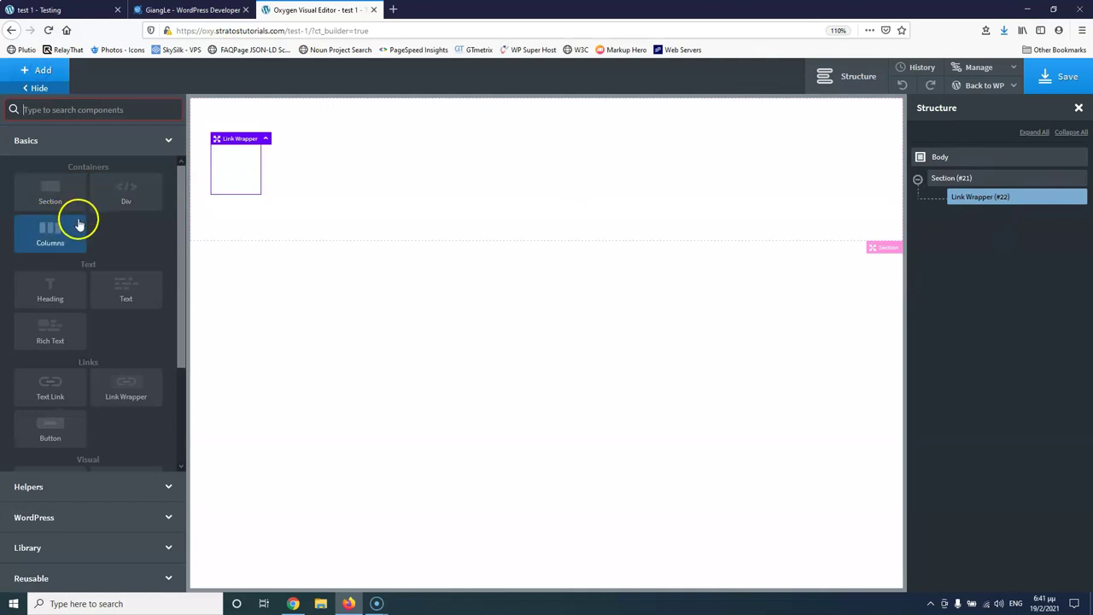
{"action": "left_click", "coordinate": [129, 185]}
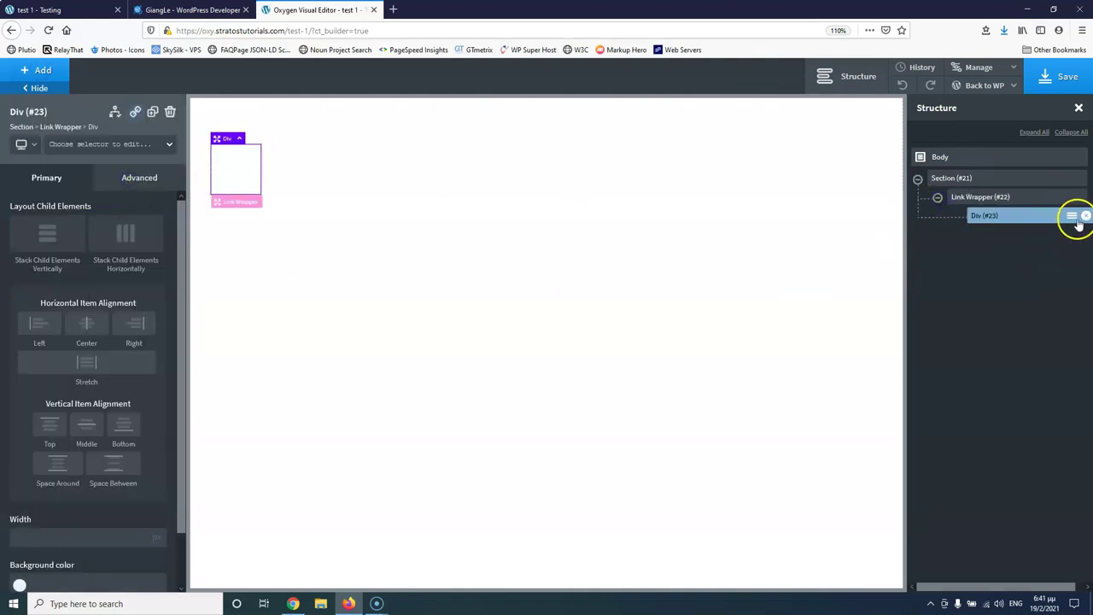
{"action": "left_click", "coordinate": [1072, 217]}
{"action": "left_click", "coordinate": [1037, 248]}
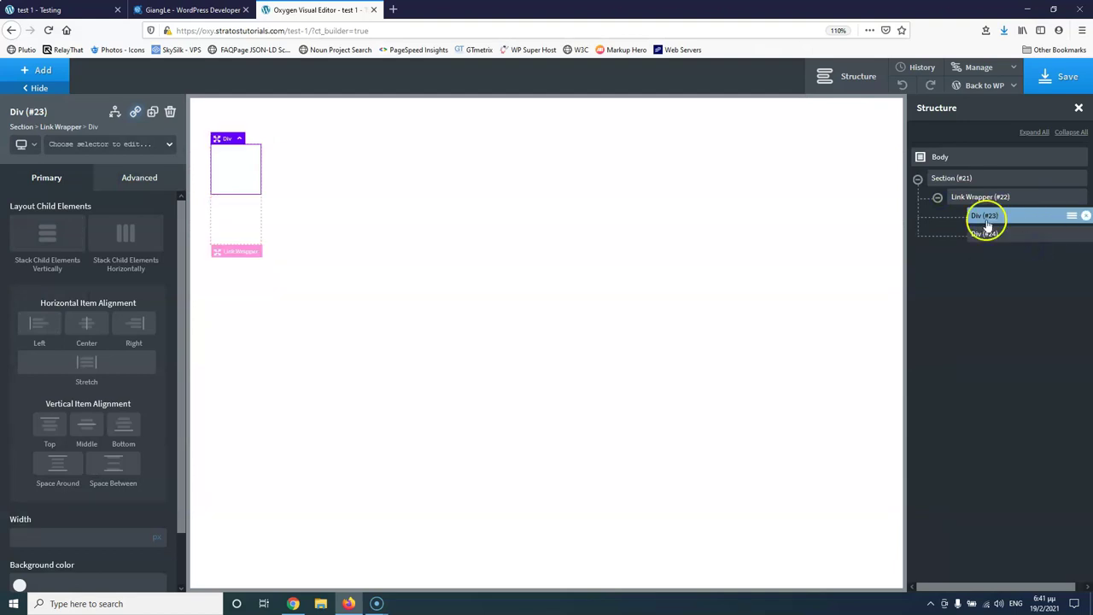
Set the Link Wrapper to Stack Horizontally with Middle and Center alignment.
{"action": "left_click", "coordinate": [1004, 198]}
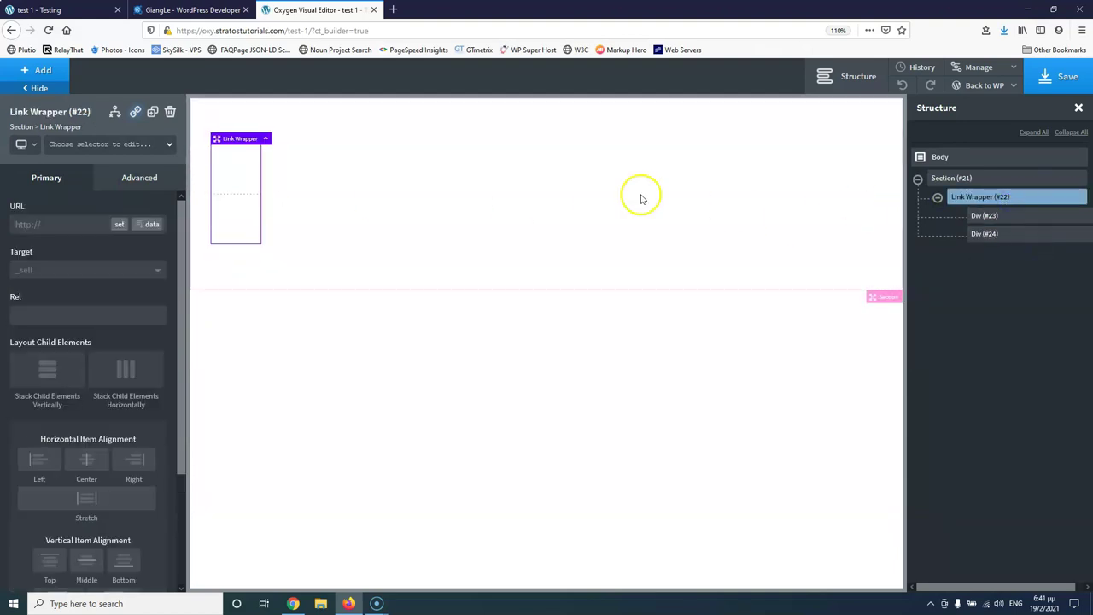
{"action": "left_click", "coordinate": [132, 375]}
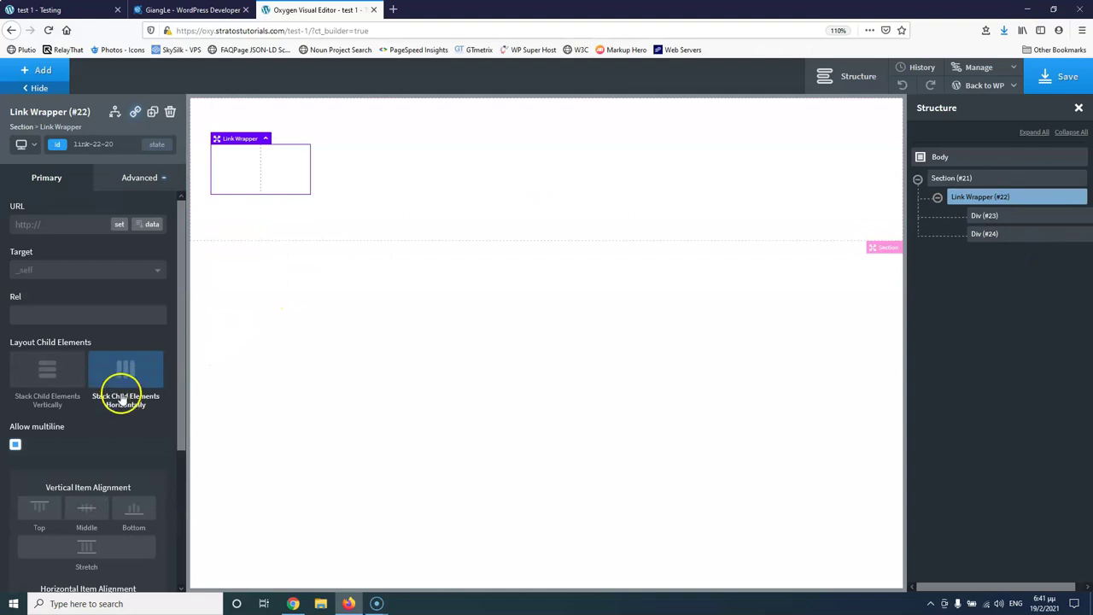
{"action": "left_click", "coordinate": [86, 510]}
{"action": "scroll", "coordinate": [99, 418], "scroll_direction": "down", "scroll_amount": 2}
{"action": "scroll", "coordinate": [100, 418], "scroll_direction": "down", "scroll_amount": 1}
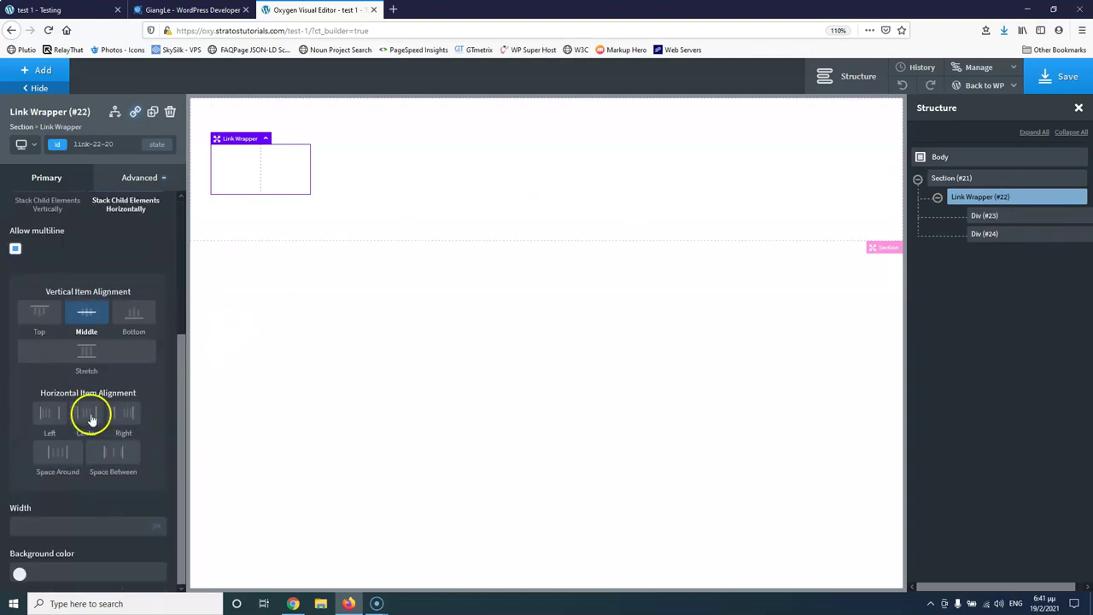
{"action": "left_click", "coordinate": [91, 417]}
Centre the Link Wrapper horizontally in the Section, then switch to giangle.dev.
{"action": "left_click", "coordinate": [512, 139]}
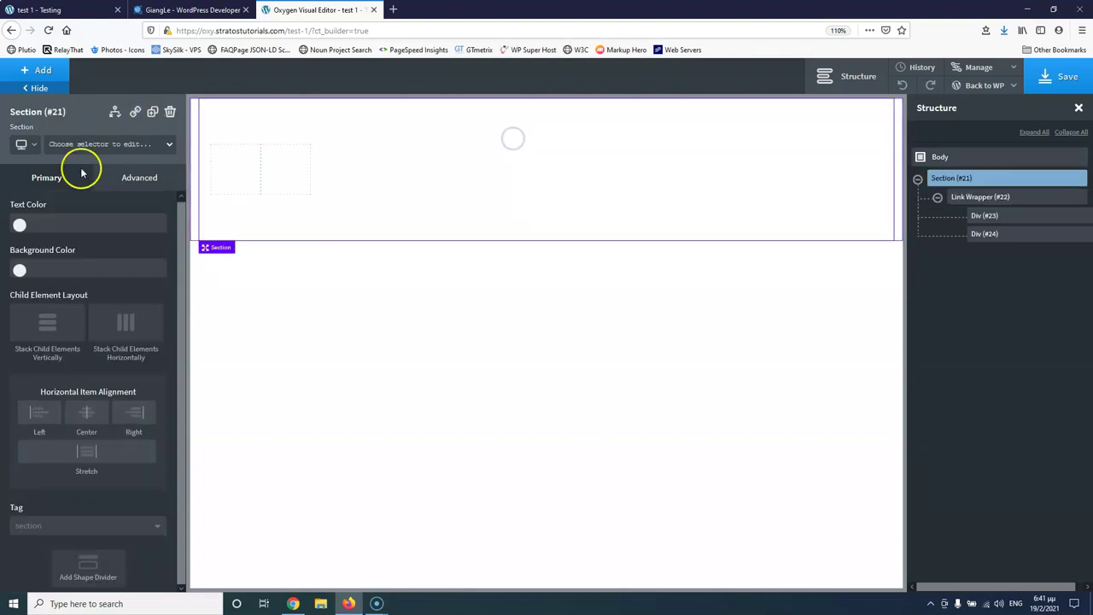
{"action": "left_click", "coordinate": [88, 416]}
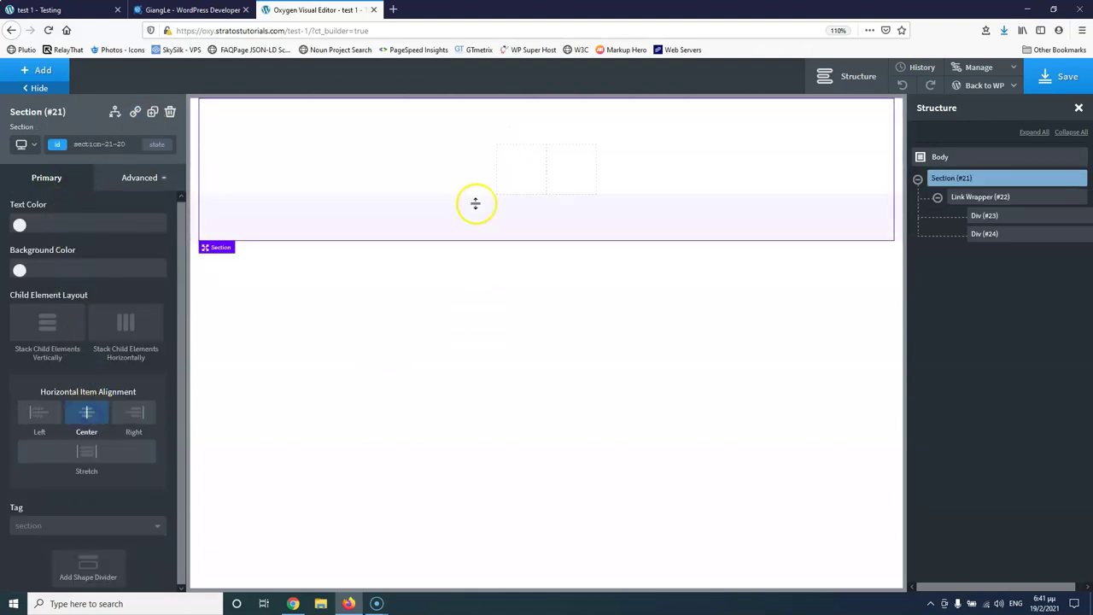
{"action": "left_click", "coordinate": [519, 166]}
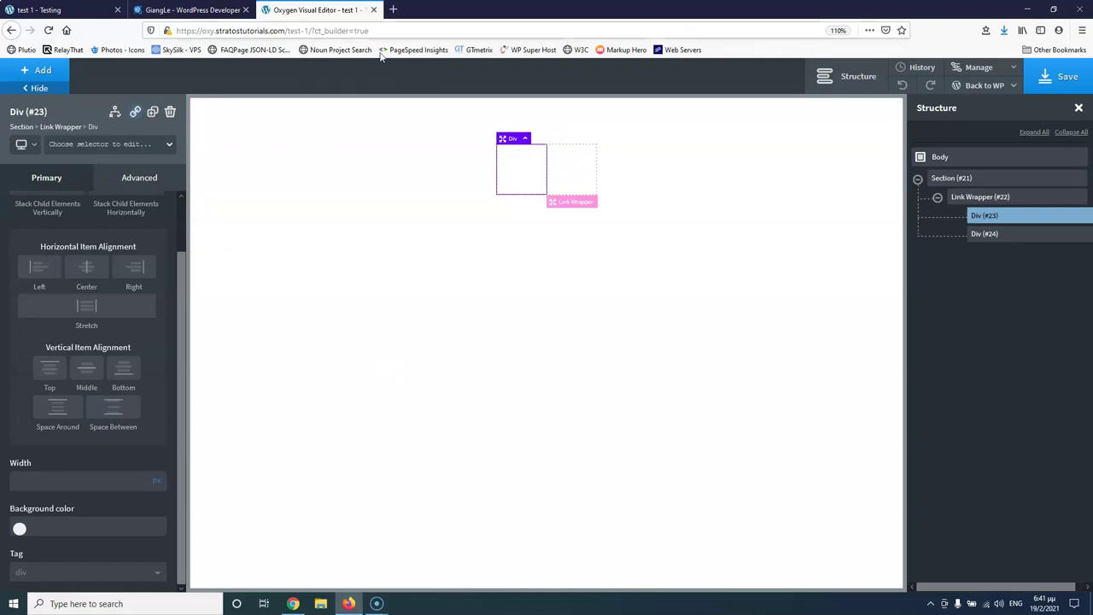
{"action": "left_click", "coordinate": [216, 8]}
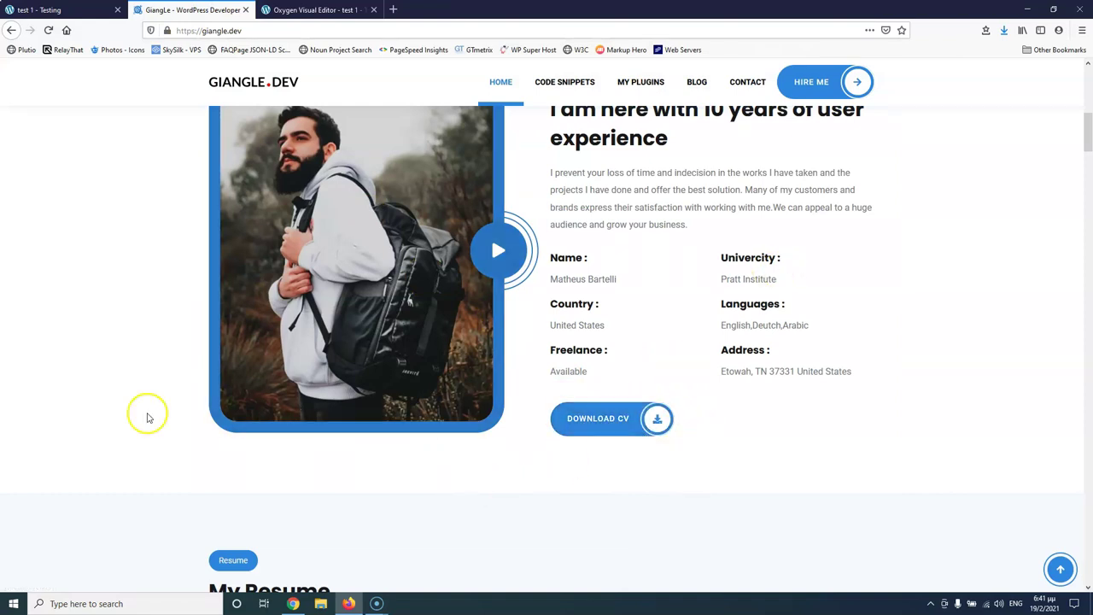
Copy the download icon's hover background #2e86de via the inspector, then select the Link Wrapper.
{"action": "right_click", "coordinate": [83, 363]}
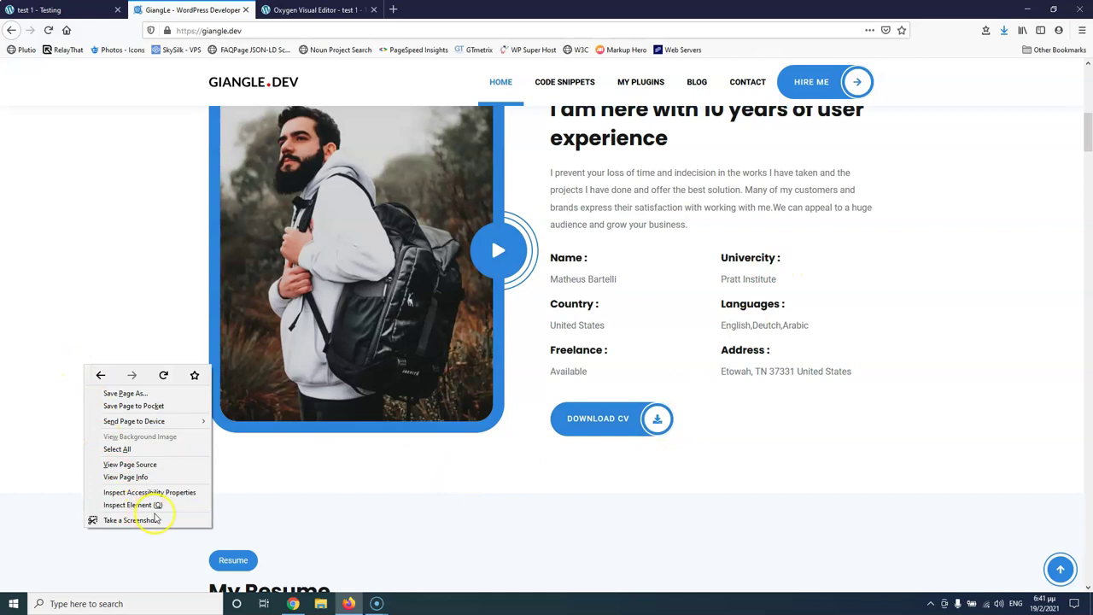
{"action": "left_click", "coordinate": [156, 504]}
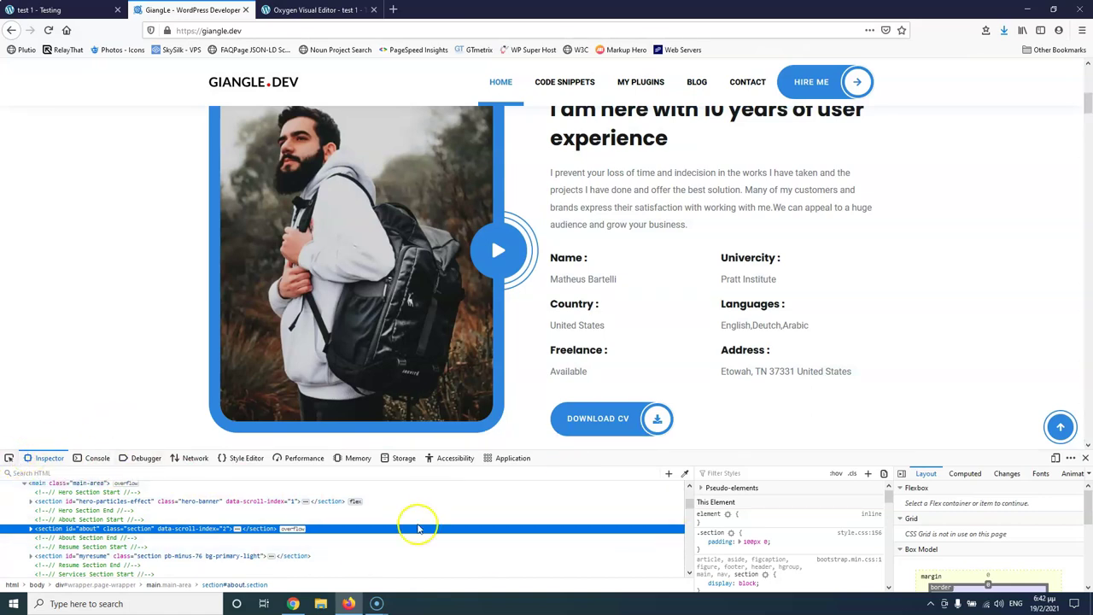
{"action": "left_click", "coordinate": [9, 460]}
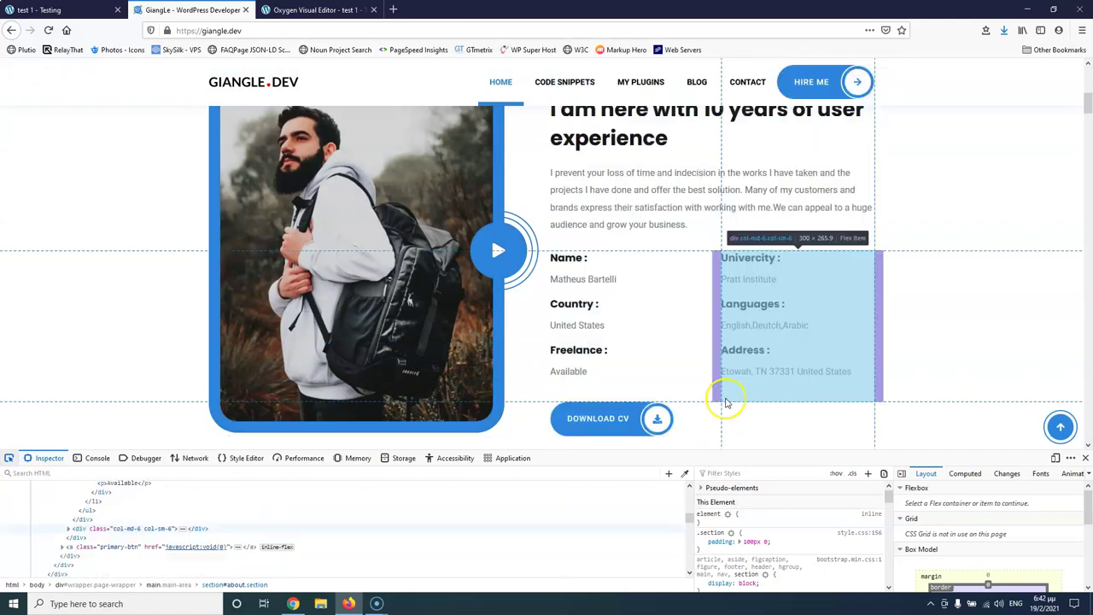
{"action": "left_click", "coordinate": [658, 424]}
{"action": "left_click", "coordinate": [756, 543]}
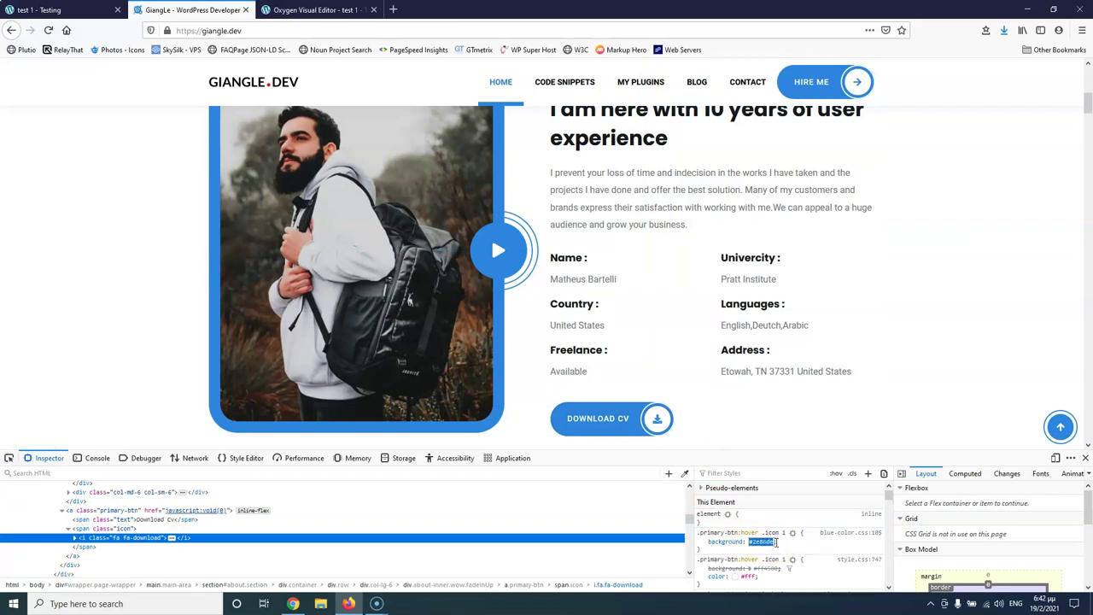
{"action": "left_click", "coordinate": [317, 10]}
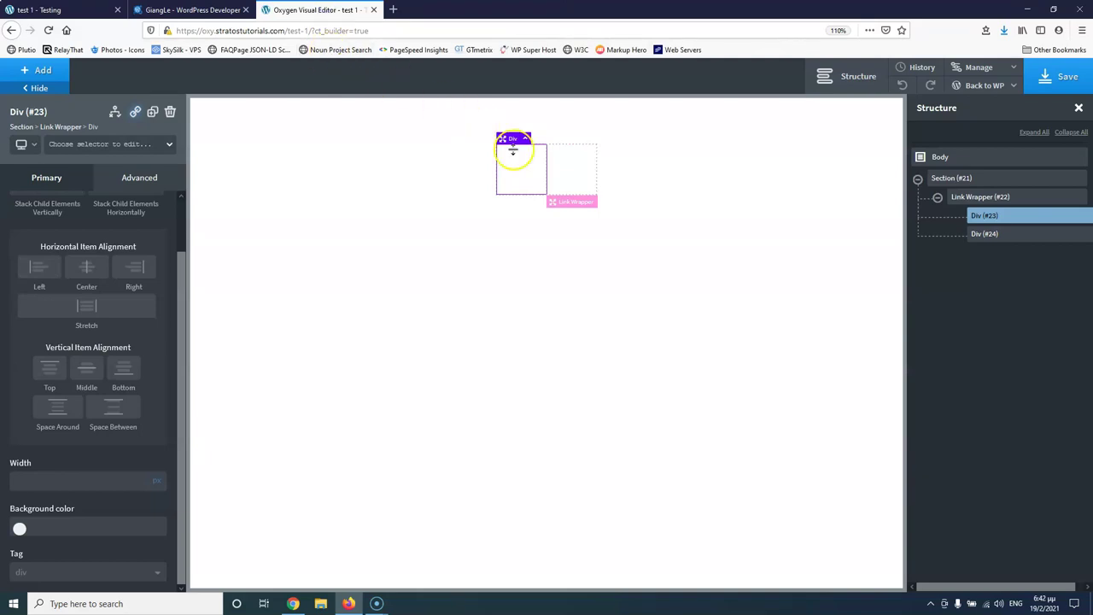
{"action": "left_click", "coordinate": [996, 202]}
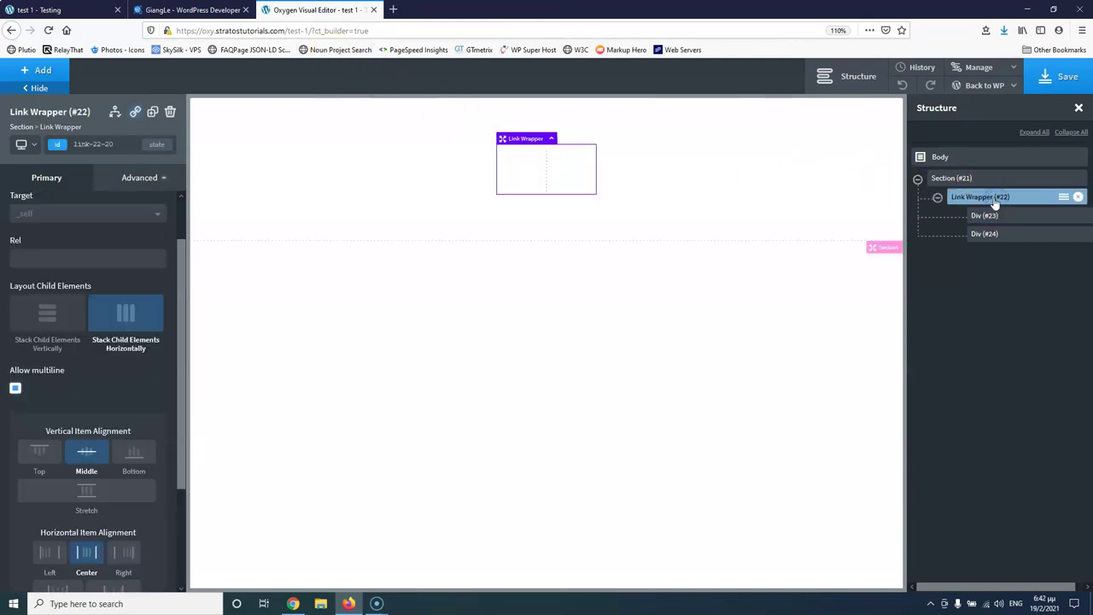
Paste #2e86de as the Link Wrapper background and save it as global colour Blue.
{"action": "left_click", "coordinate": [126, 183]}
{"action": "left_click", "coordinate": [82, 217]}
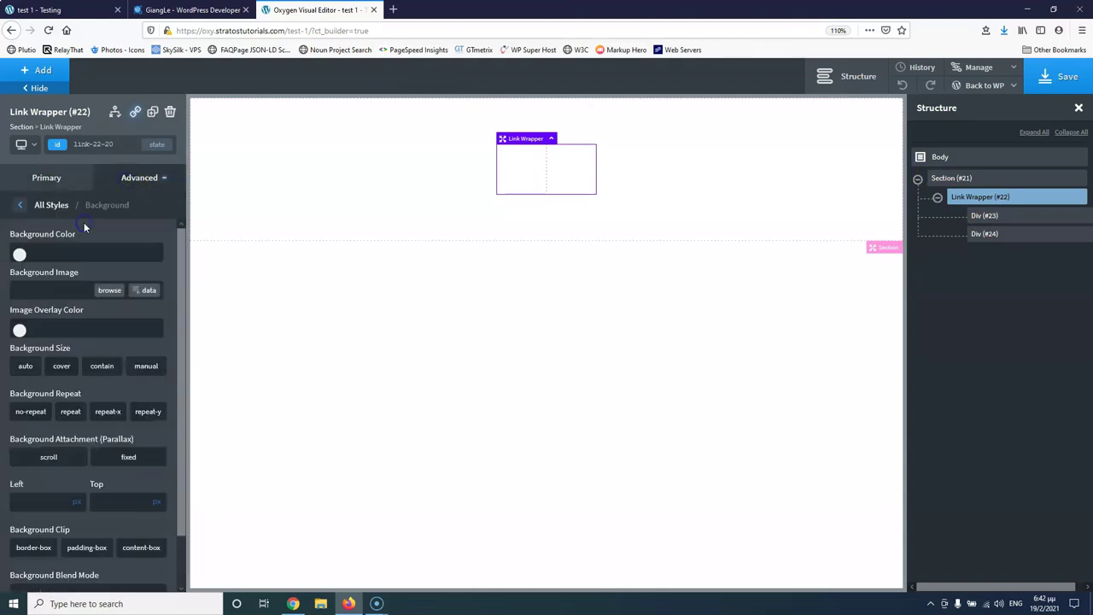
{"action": "left_click", "coordinate": [63, 252]}
{"action": "type", "text": "#2e86de"}
{"action": "left_click", "coordinate": [20, 254]}
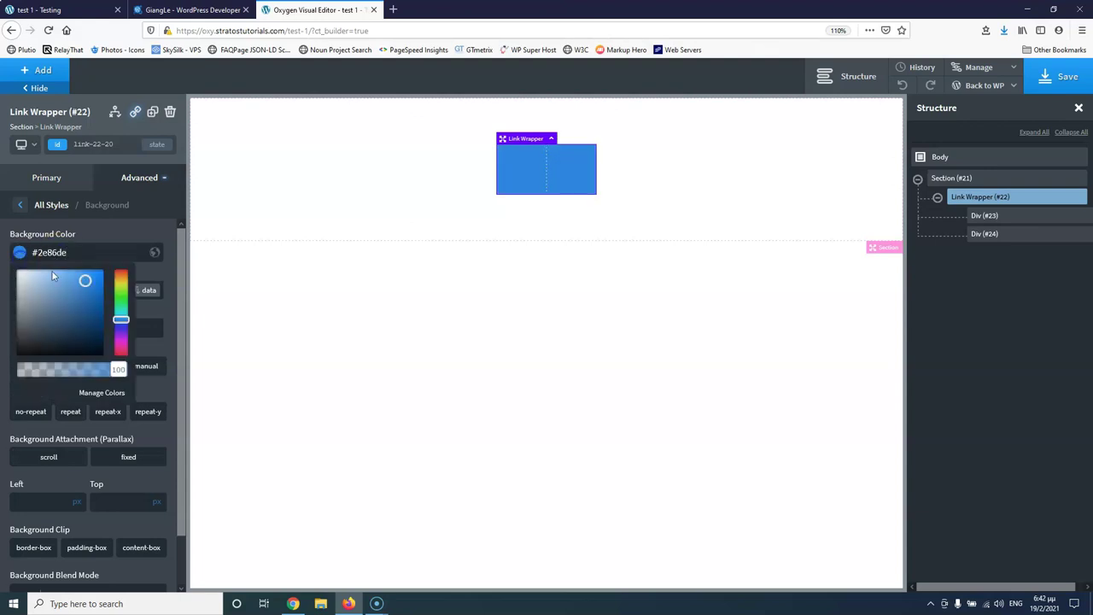
{"action": "left_click", "coordinate": [155, 255]}
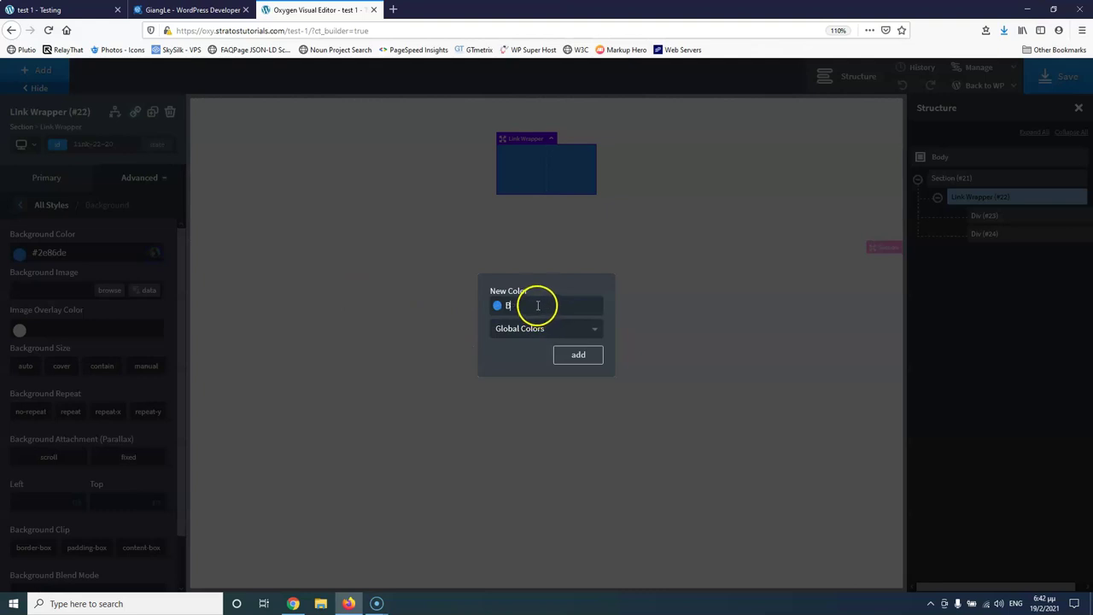
{"action": "left_click", "coordinate": [571, 355]}
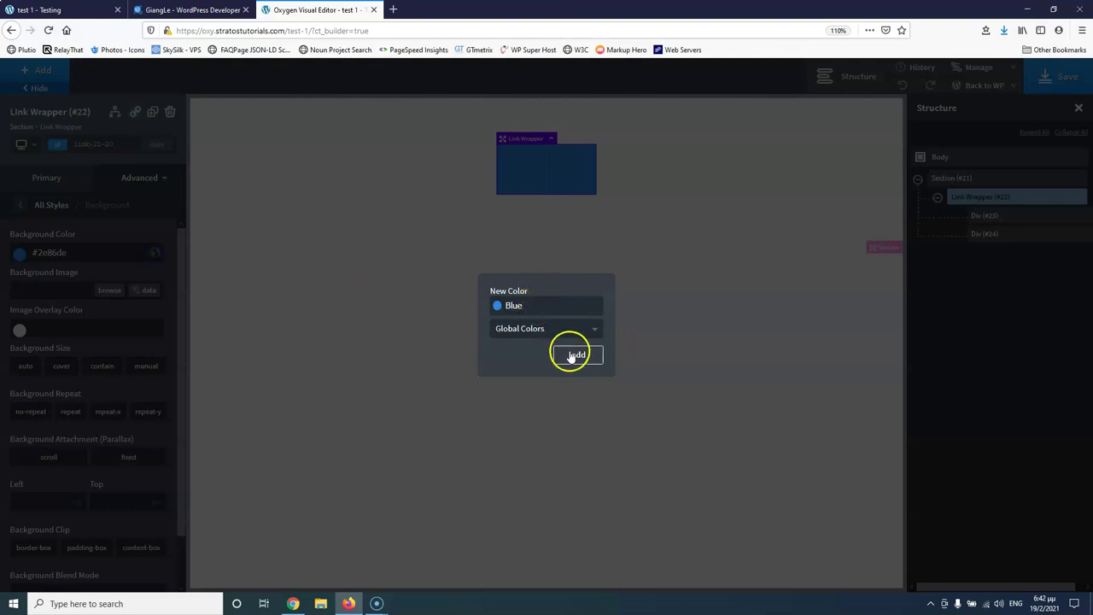
{"action": "left_click", "coordinate": [434, 228]}
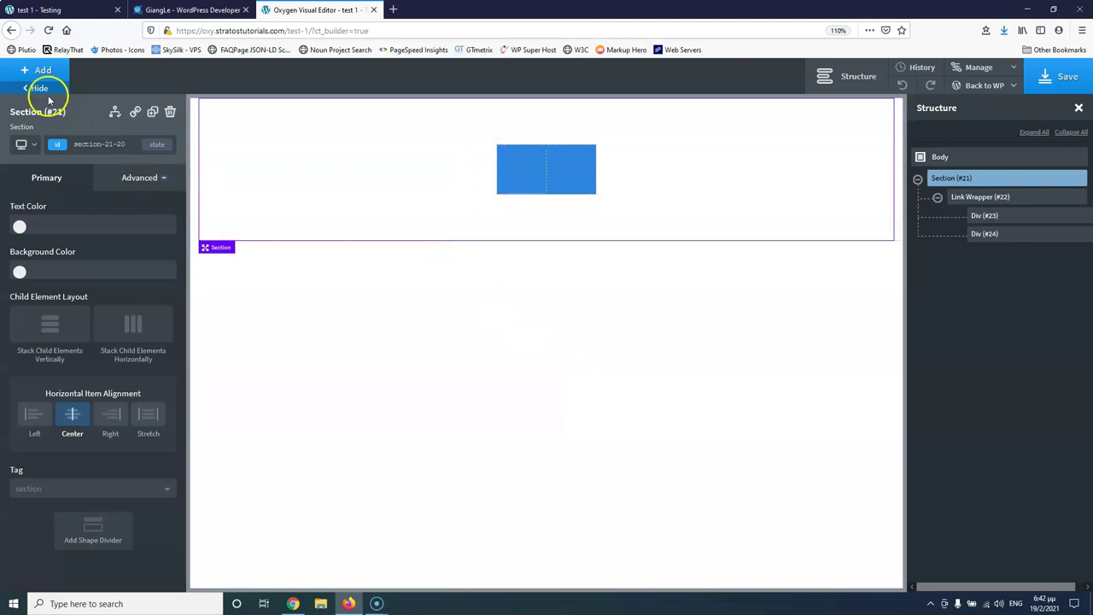
Add a Heading inside Div (#23) and replace its text with 'DOWNLOAD CV'.
{"action": "left_click", "coordinate": [41, 70]}
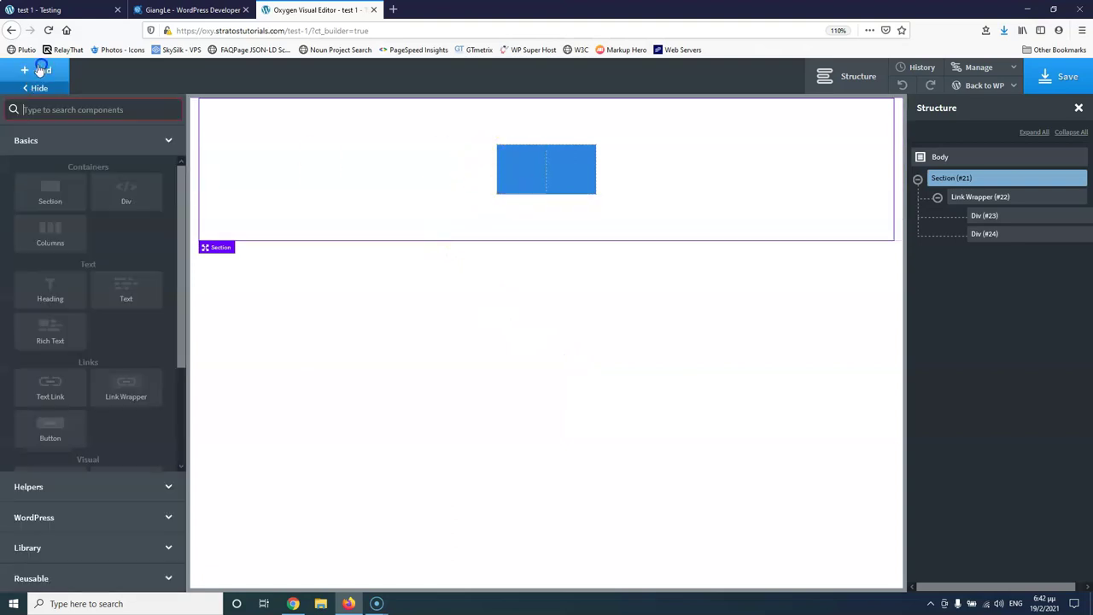
{"action": "left_click", "coordinate": [1031, 218]}
{"action": "left_click", "coordinate": [41, 70]}
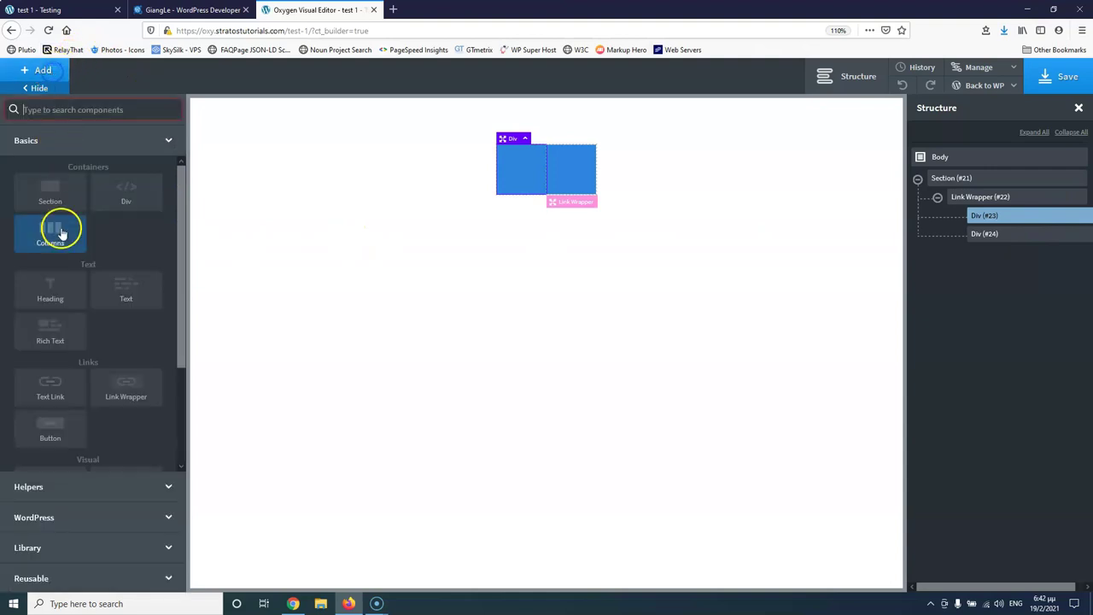
{"action": "left_click", "coordinate": [53, 295]}
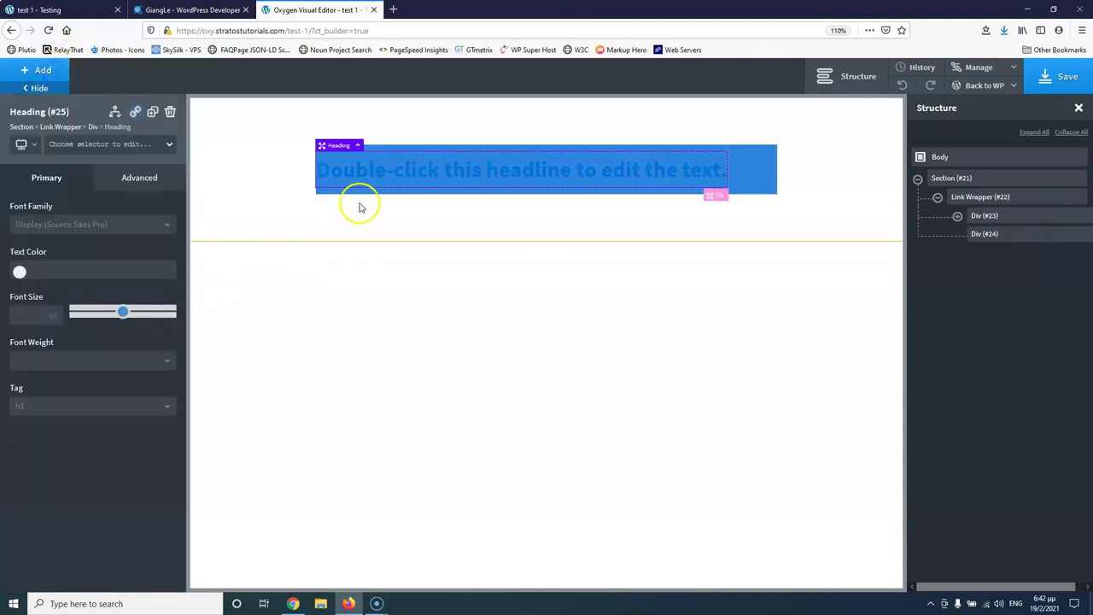
{"action": "double_click", "coordinate": [427, 170]}
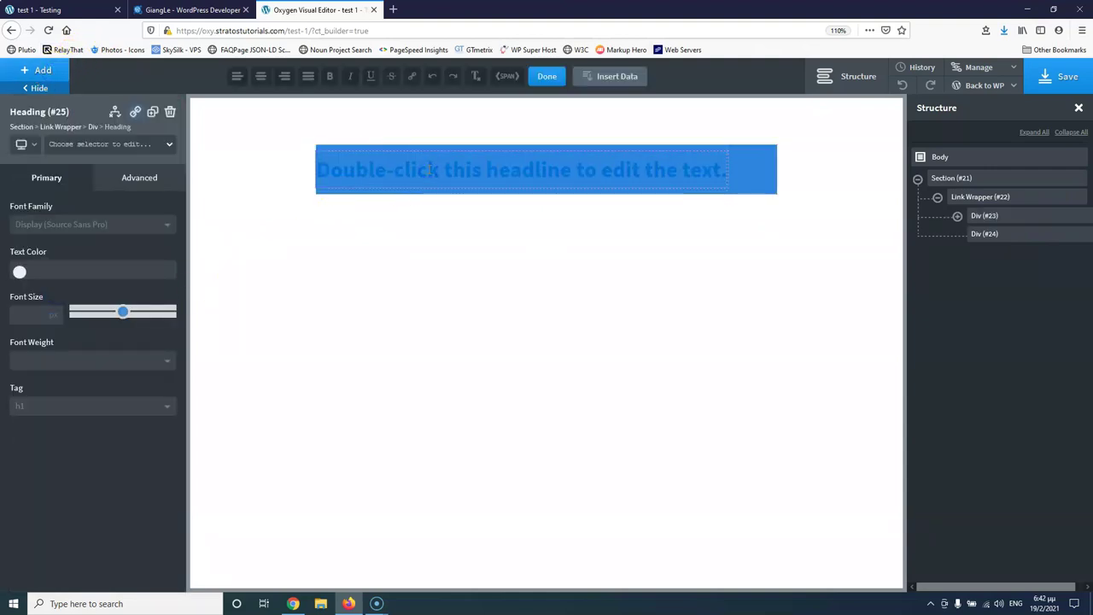
{"action": "double_click", "coordinate": [430, 170]}
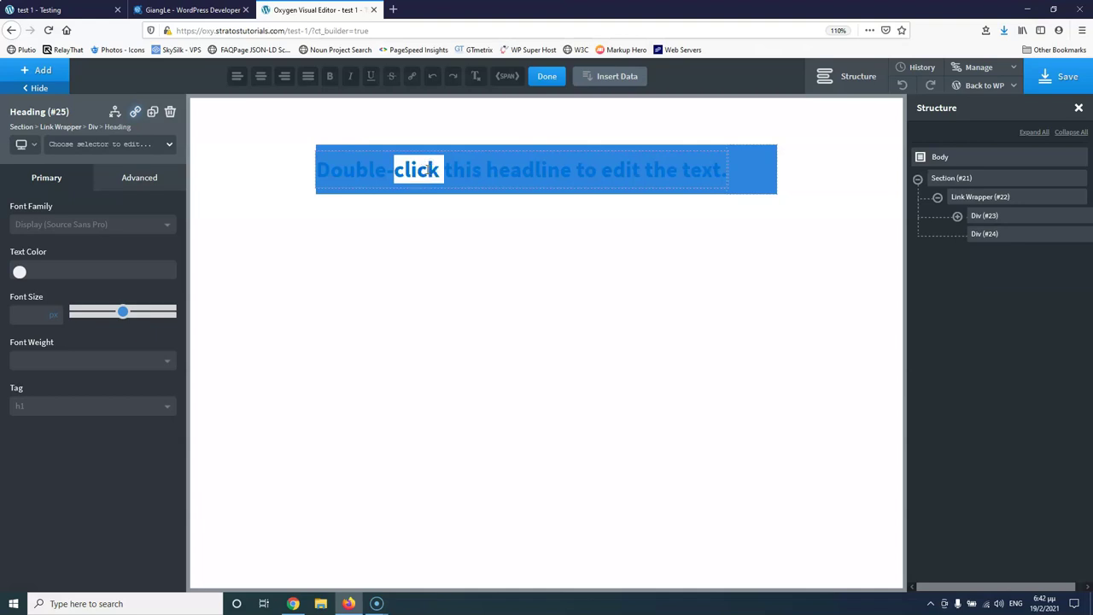
{"action": "key", "text": "ctrl+a"}
{"action": "key", "text": "BackSpace"}
{"action": "type", "text": "DOWN"}
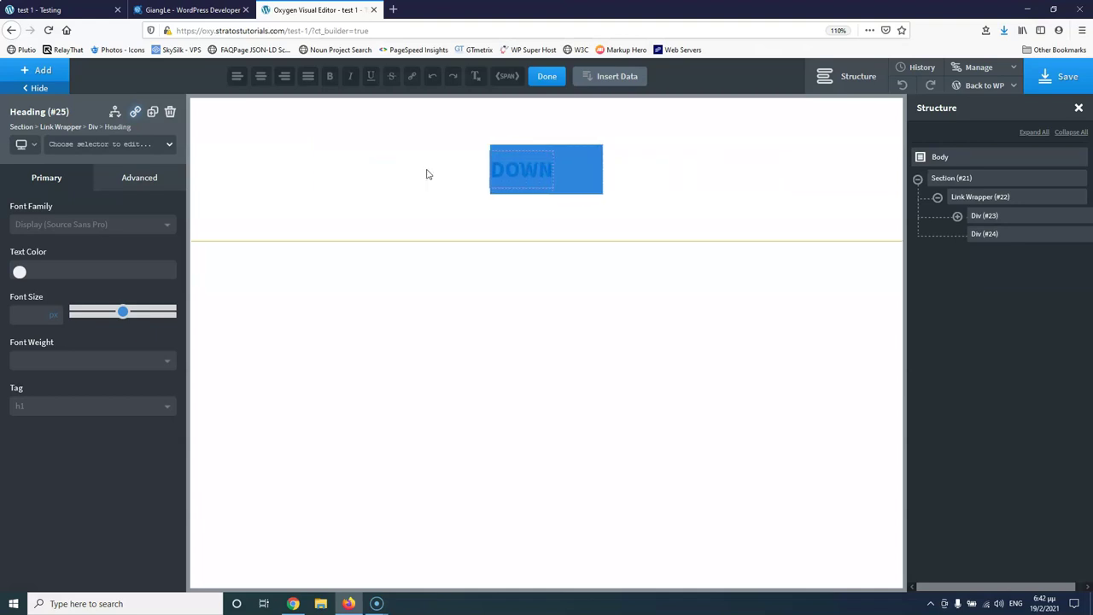
{"action": "type", "text": "LOAD CV"}
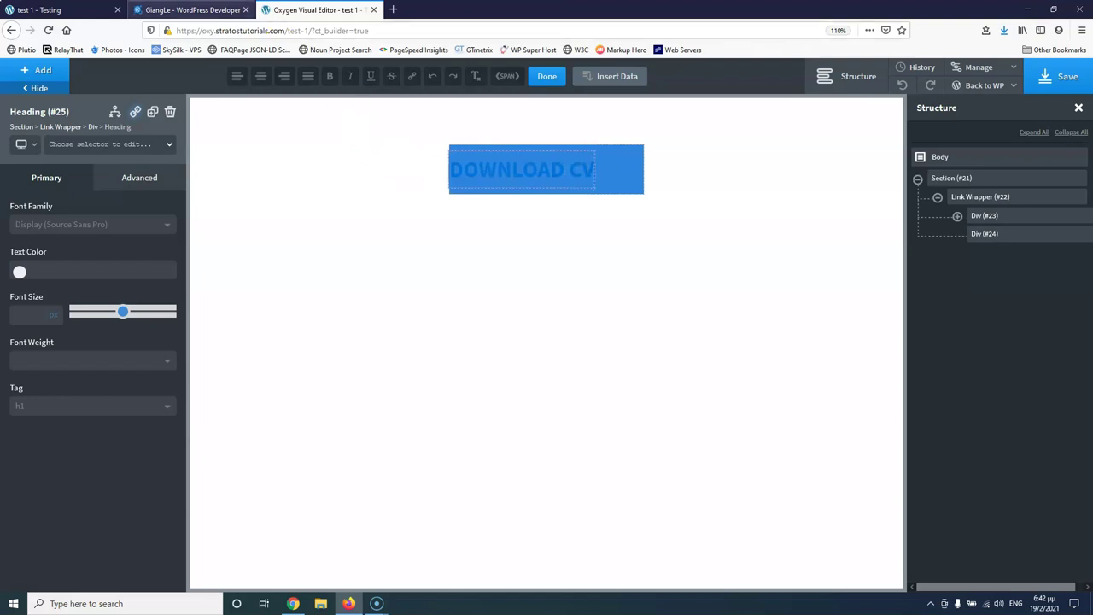
{"action": "left_click", "coordinate": [187, 9]}
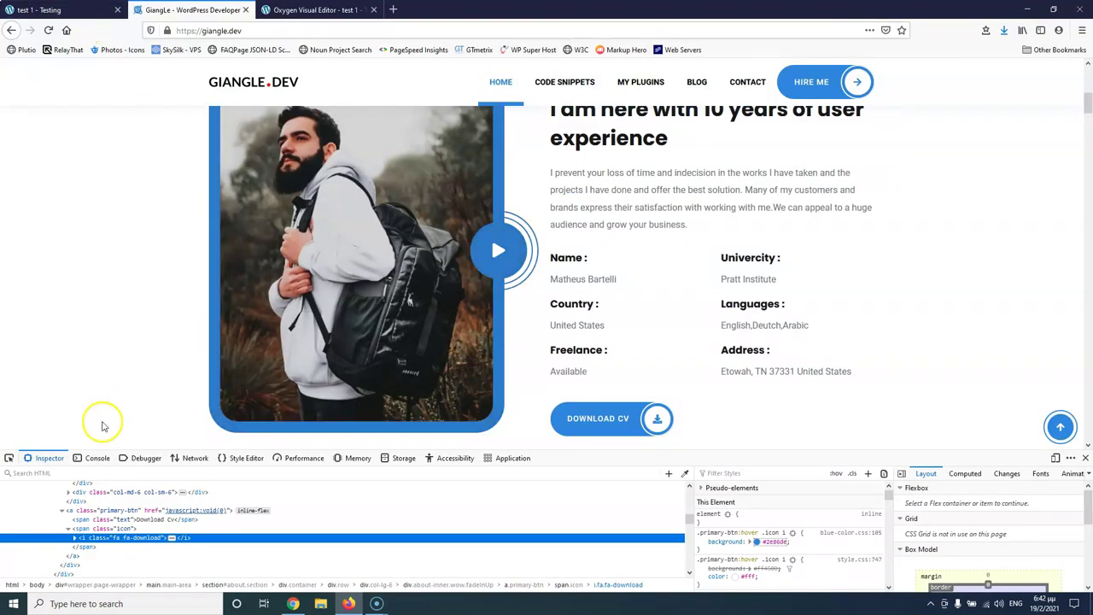
Check the Download CV text rules: 14px, weight 500, 1px letter spacing, uppercase.
{"action": "left_click", "coordinate": [9, 458]}
{"action": "left_click", "coordinate": [600, 424]}
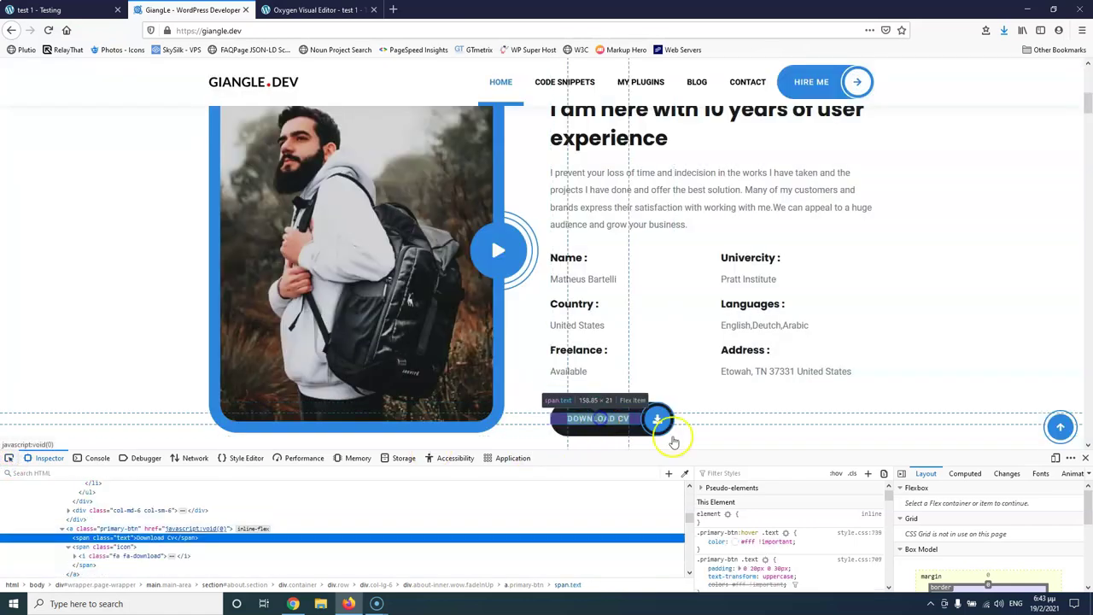
{"action": "scroll", "coordinate": [744, 541], "scroll_direction": "down", "scroll_amount": 2}
{"action": "scroll", "coordinate": [755, 543], "scroll_direction": "down", "scroll_amount": 3}
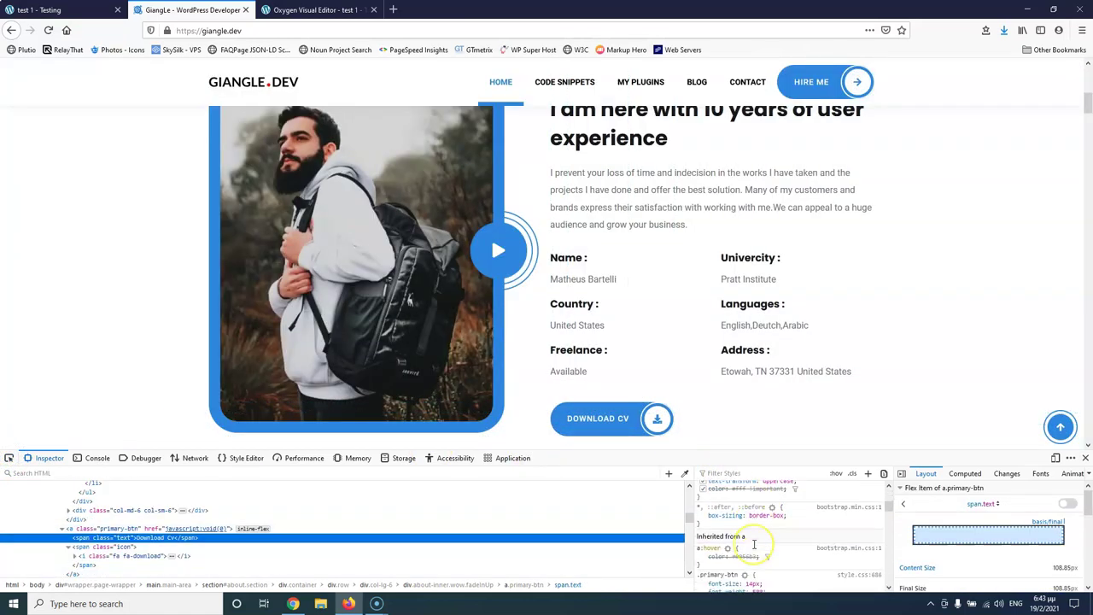
{"action": "scroll", "coordinate": [755, 543], "scroll_direction": "down", "scroll_amount": 2}
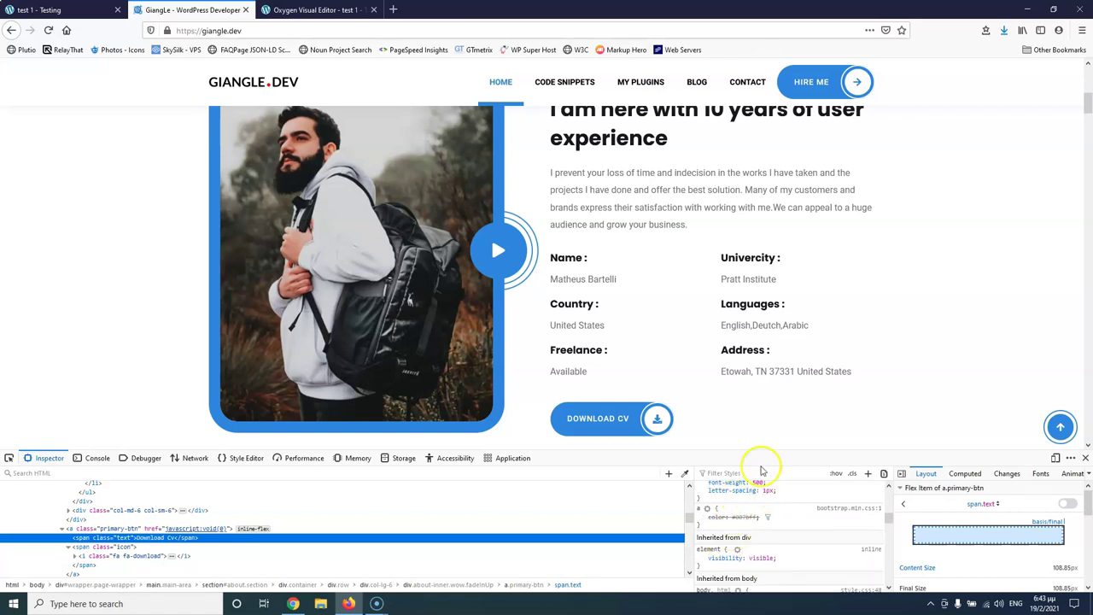
{"action": "left_click", "coordinate": [314, 10]}
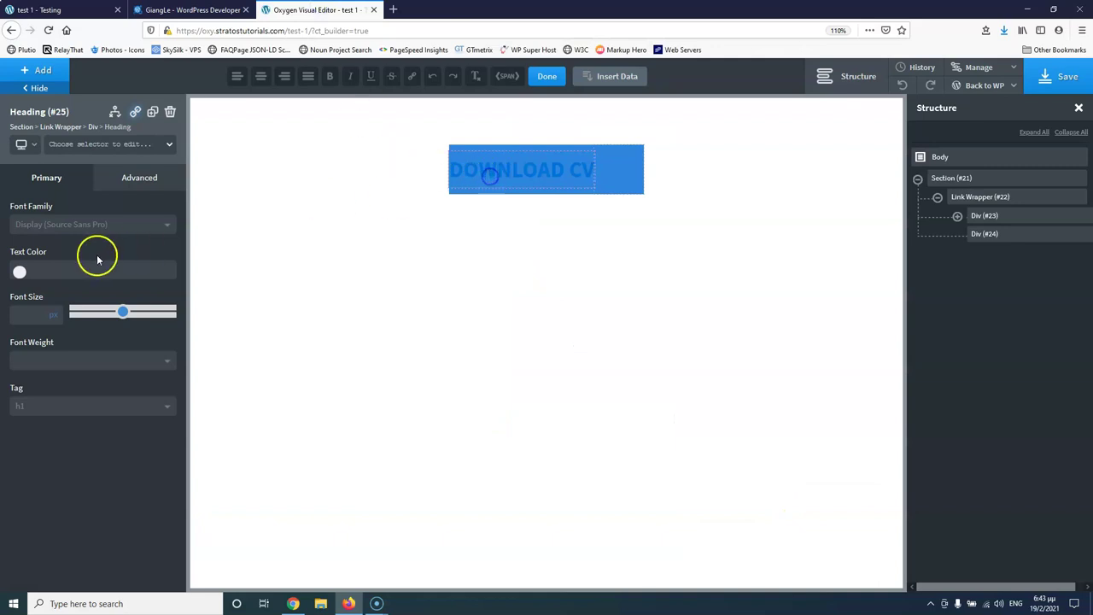
Make the heading text white #ffffff at 14 px.
{"action": "left_click", "coordinate": [19, 271]}
{"action": "left_click", "coordinate": [65, 273]}
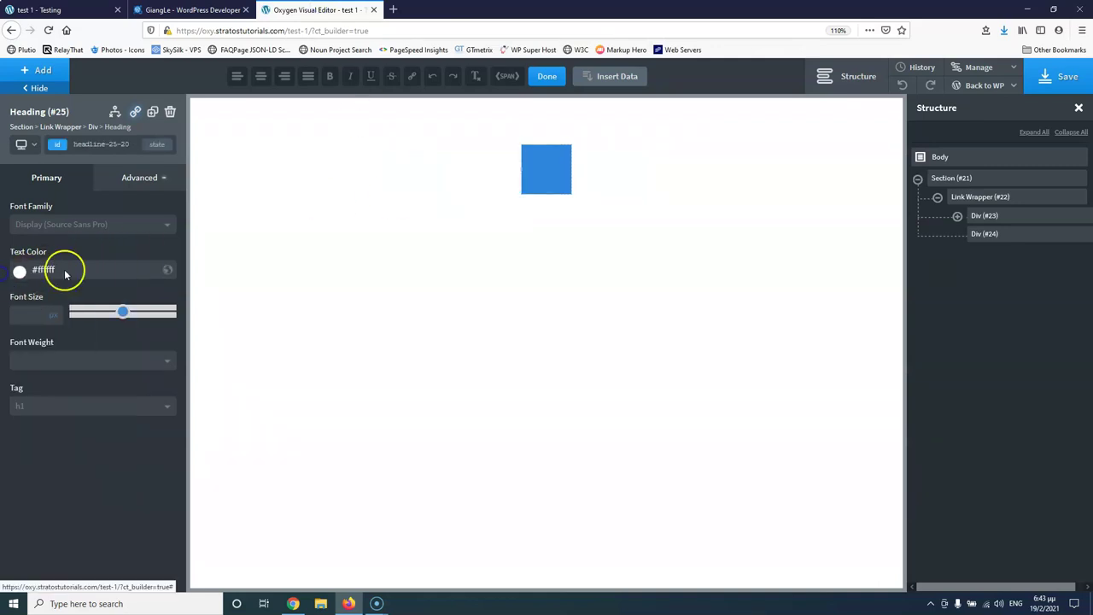
{"action": "type", "text": "14"}
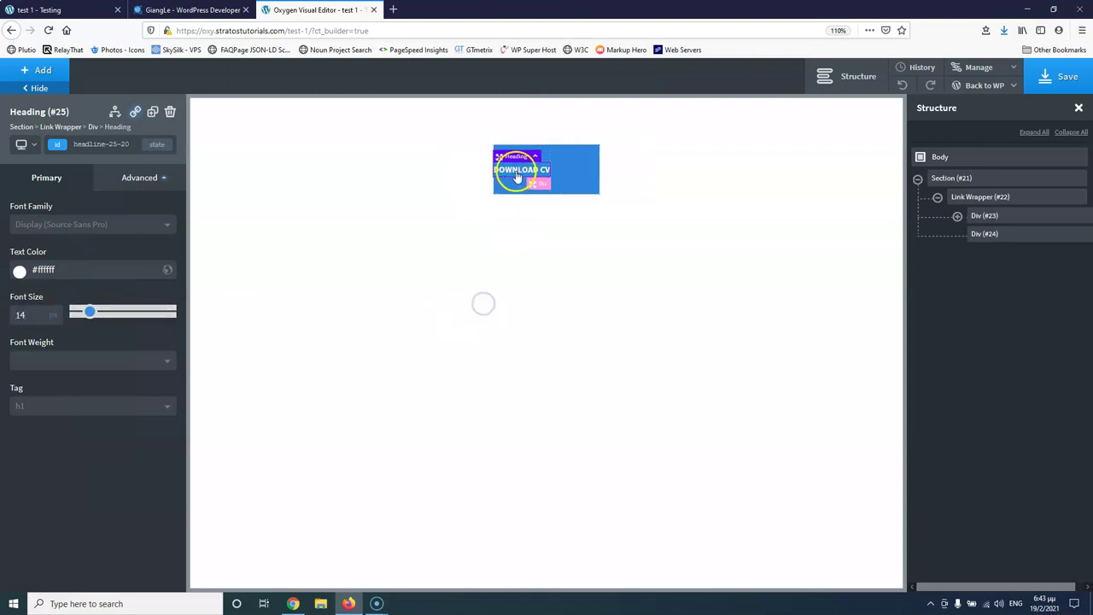
Save, reload the test 1 page and compare it with the reference button.
{"action": "left_click", "coordinate": [1058, 76]}
{"action": "left_click", "coordinate": [55, 11]}
{"action": "left_click", "coordinate": [48, 30]}
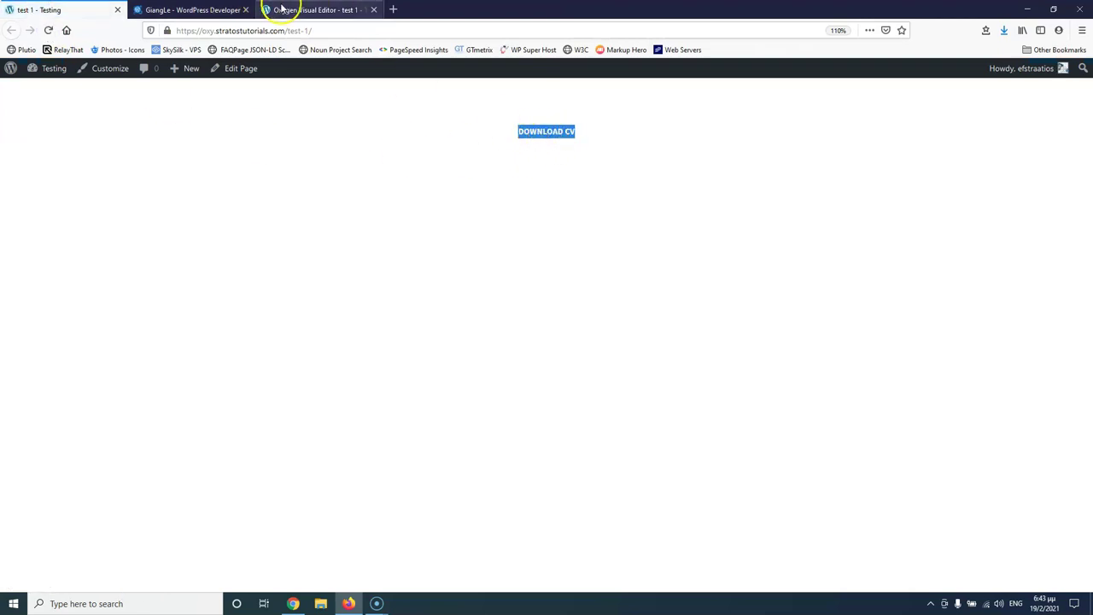
{"action": "left_click", "coordinate": [219, 9]}
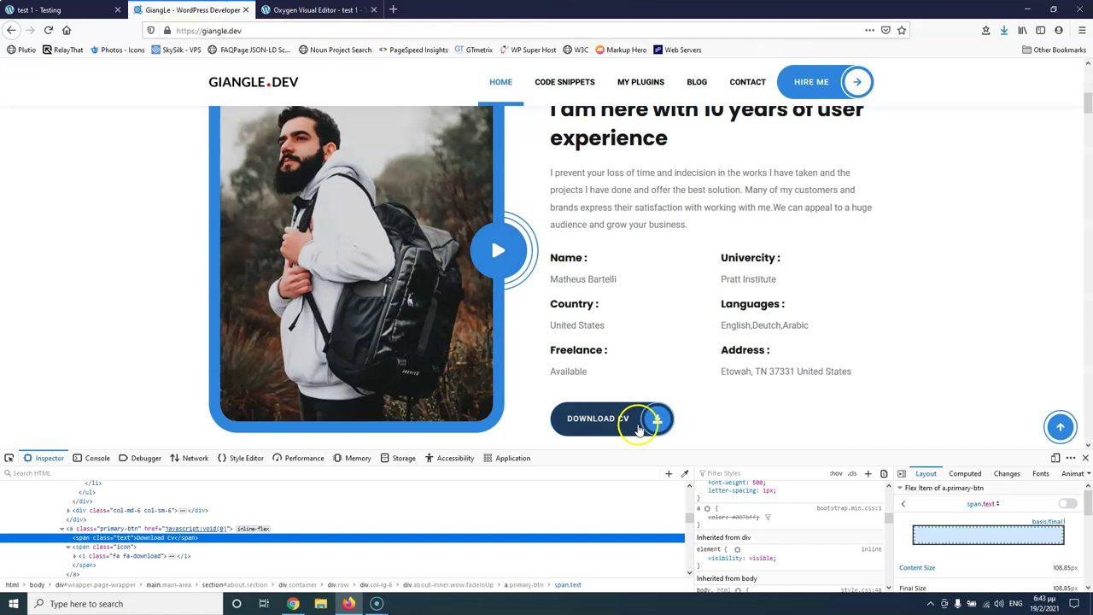
{"action": "key", "text": "ctrl+Tab"}
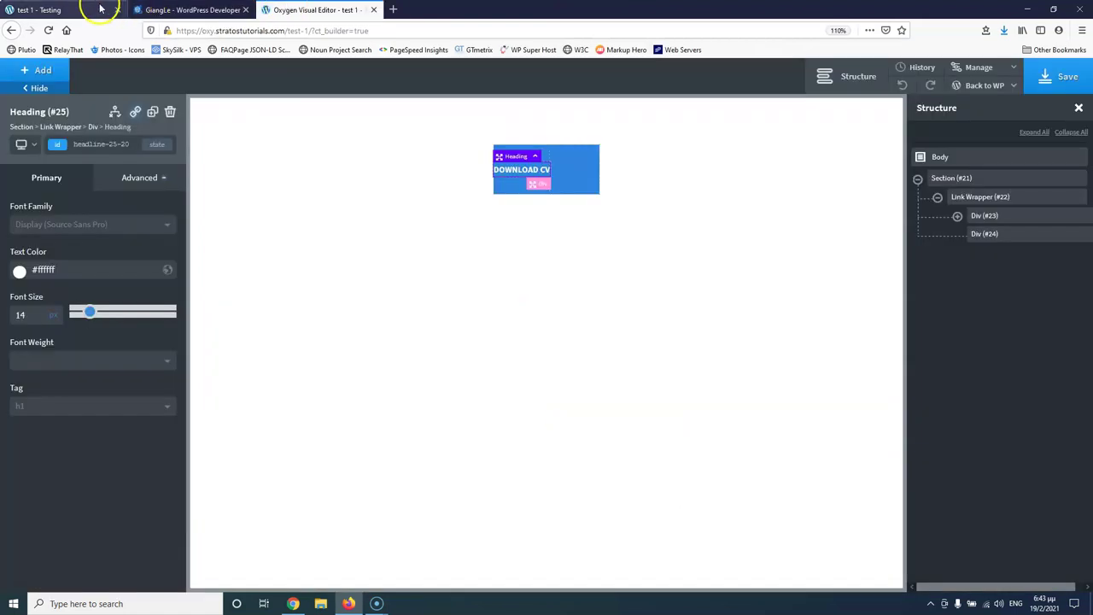
{"action": "left_click", "coordinate": [183, 9]}
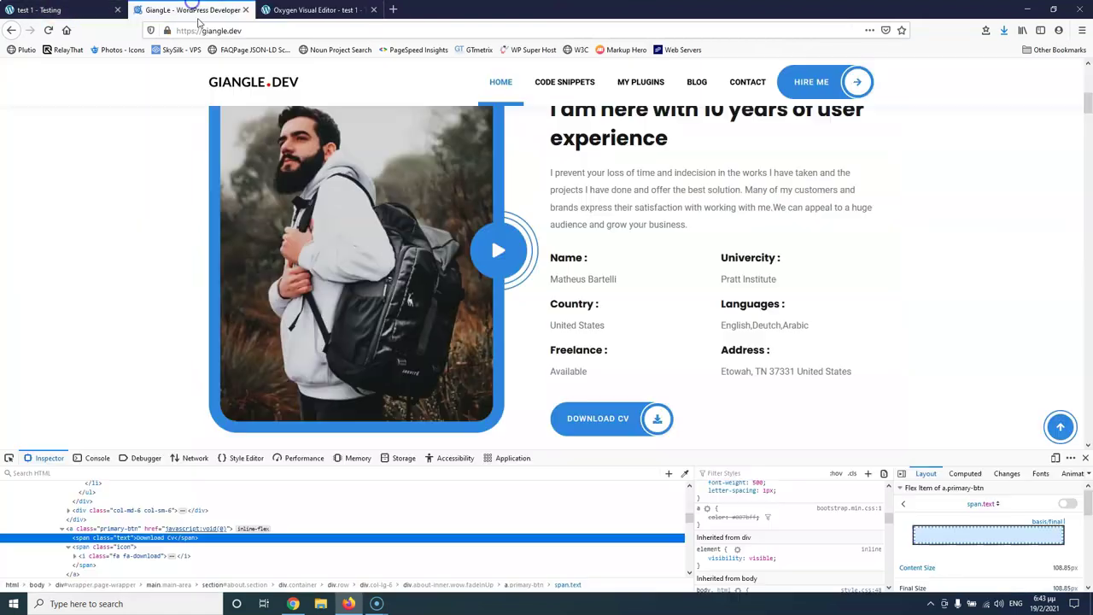
{"action": "key", "text": "ctrl+shift+Tab"}
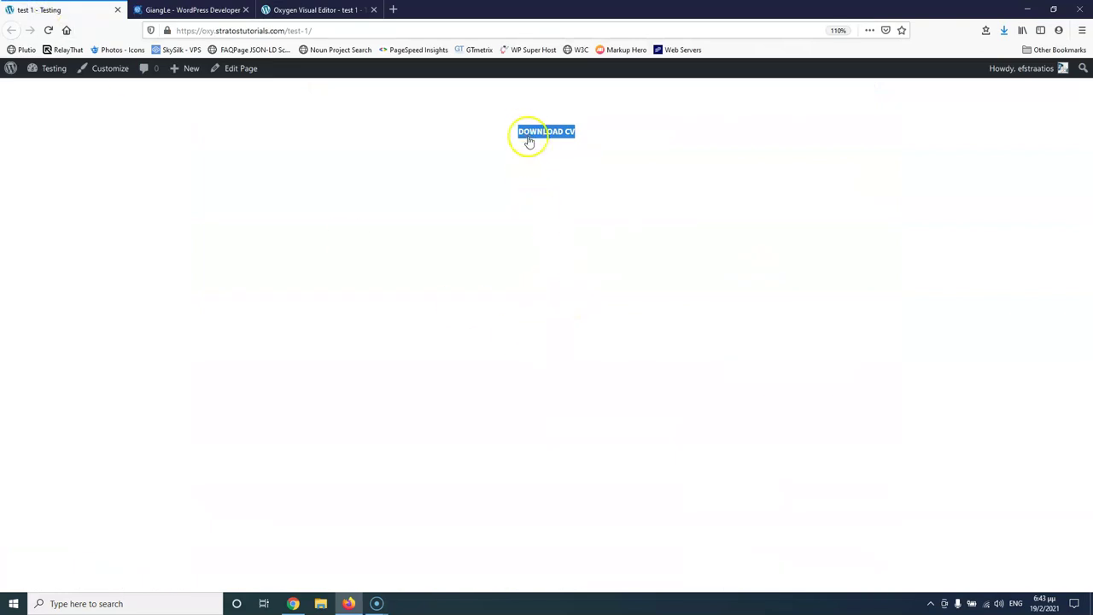
{"action": "key", "text": "ctrl+Tab"}
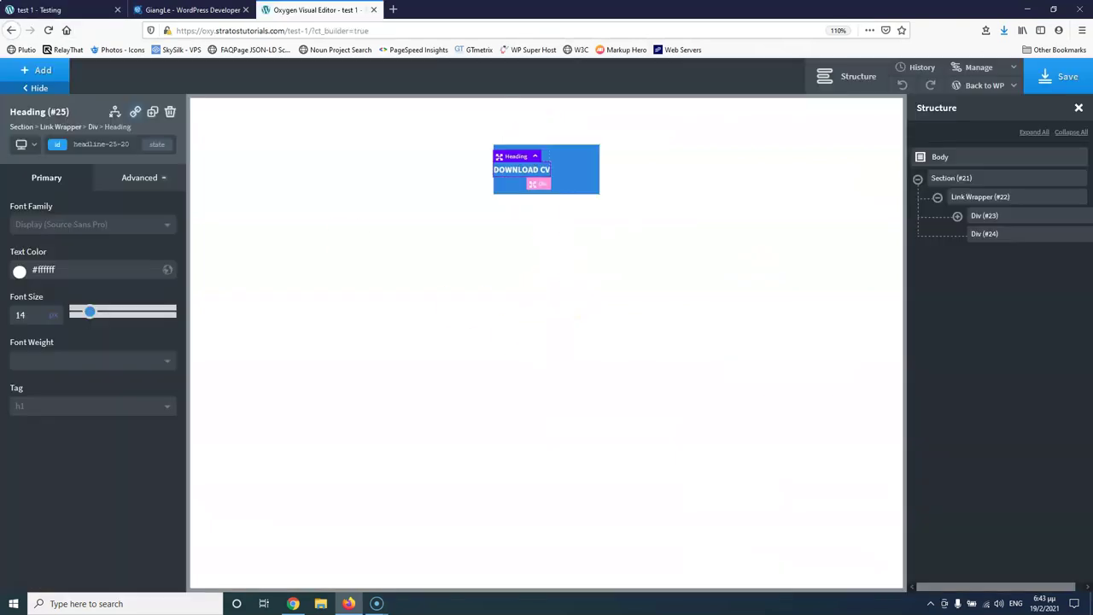
Give Div (#23) 10 px top/bottom and 20 px left/right padding.
{"action": "left_click", "coordinate": [123, 174]}
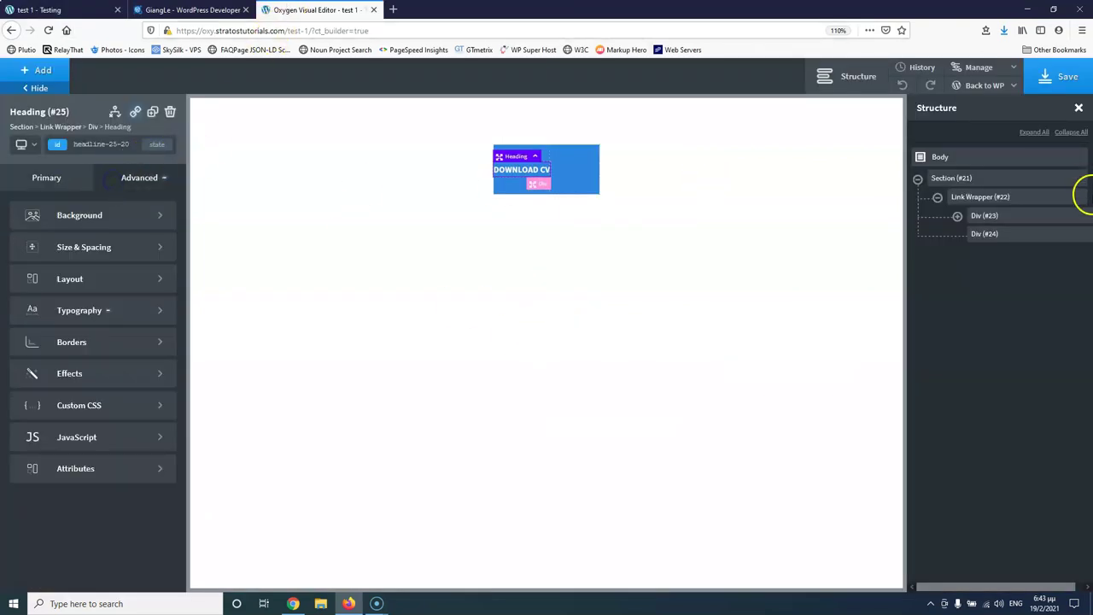
{"action": "left_click", "coordinate": [1005, 217]}
{"action": "left_click", "coordinate": [957, 216]}
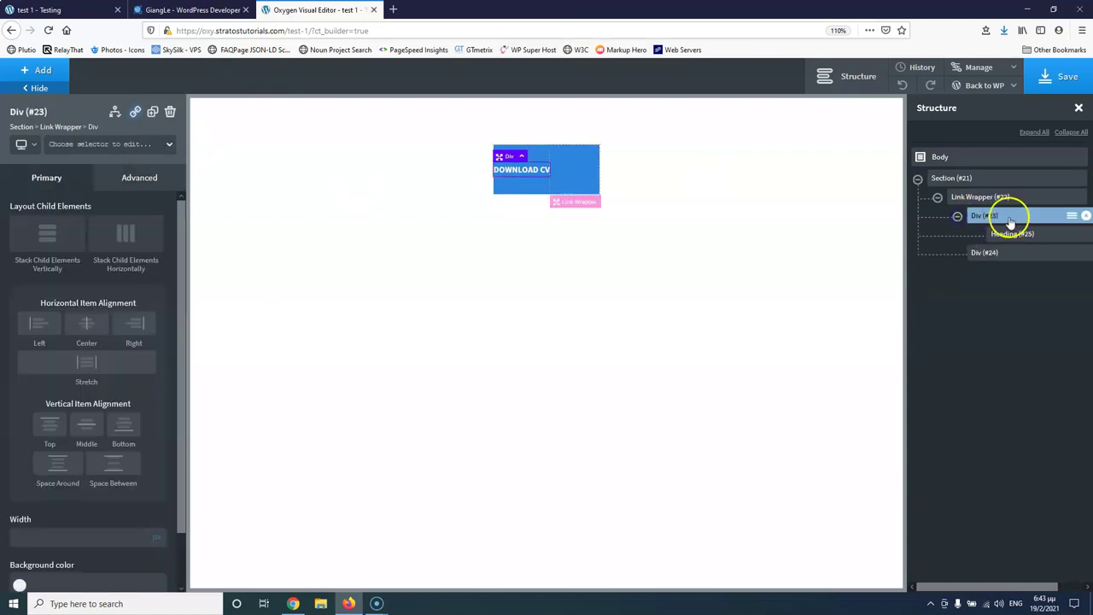
{"action": "left_click", "coordinate": [124, 178]}
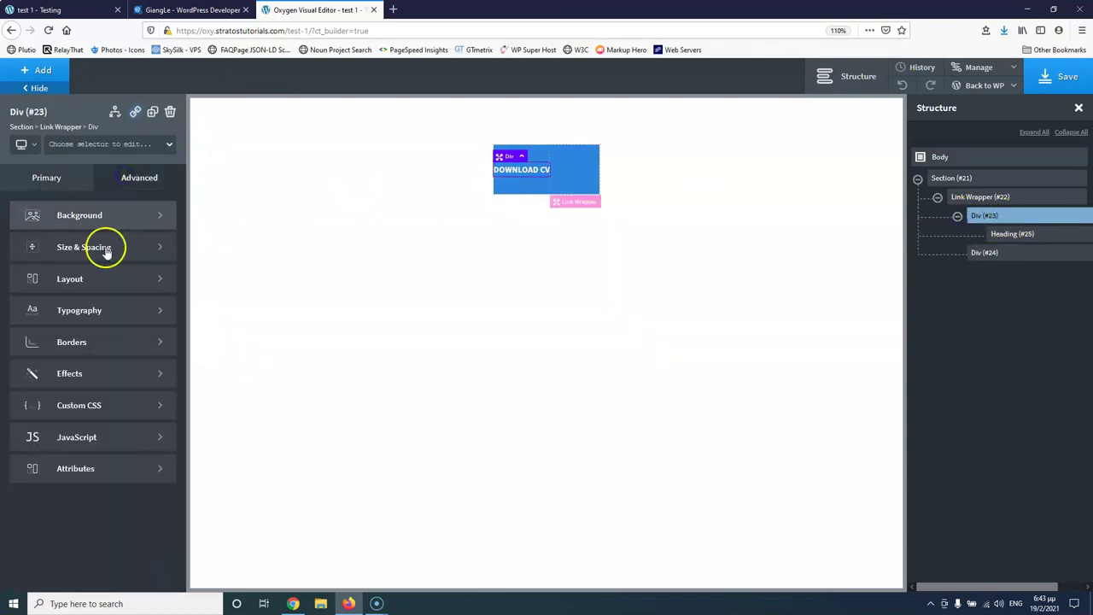
{"action": "left_click", "coordinate": [104, 251]}
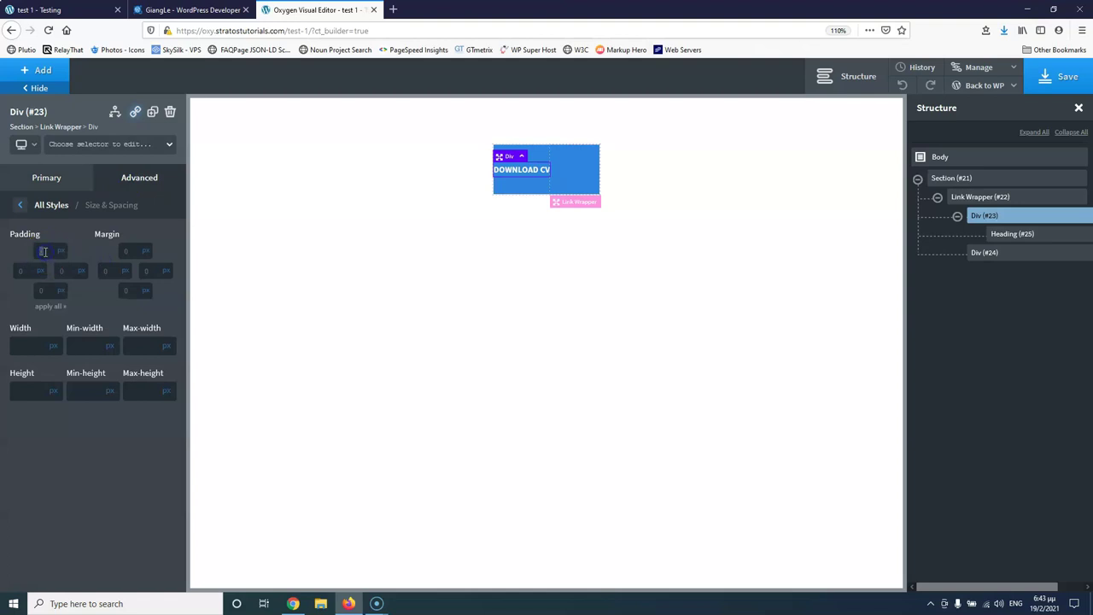
{"action": "left_click", "coordinate": [42, 251]}
{"action": "type", "text": "10"}
{"action": "left_click", "coordinate": [44, 289]}
{"action": "type", "text": "10"}
{"action": "type", "text": "20"}
{"action": "left_click", "coordinate": [63, 270]}
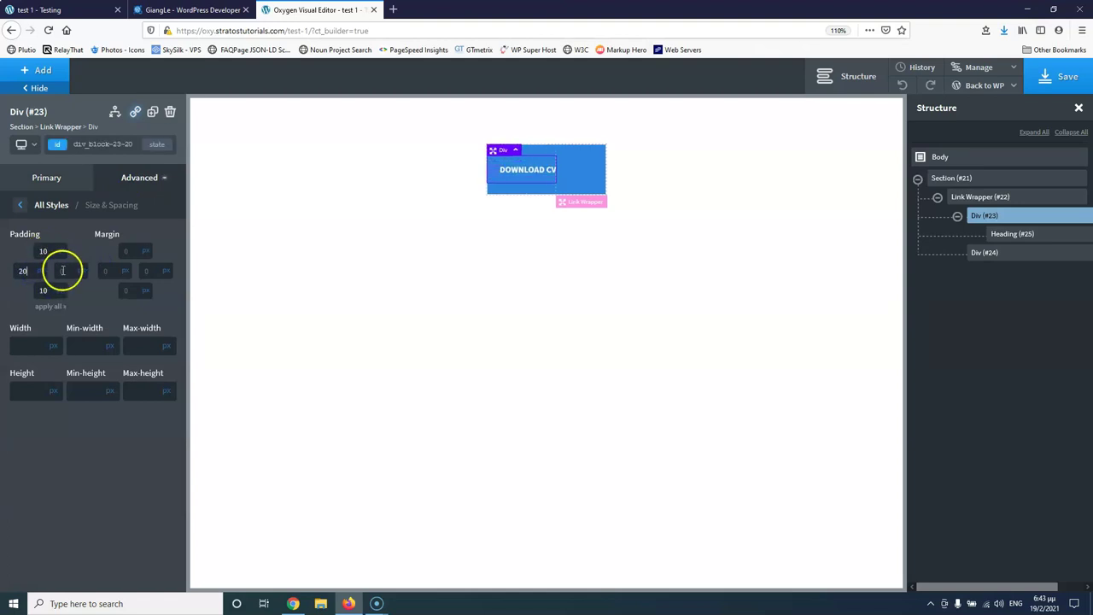
{"action": "type", "text": "20"}
{"action": "left_click", "coordinate": [175, 264]}
Save and reload the test 1 page to check the padding.
{"action": "left_click", "coordinate": [1068, 62]}
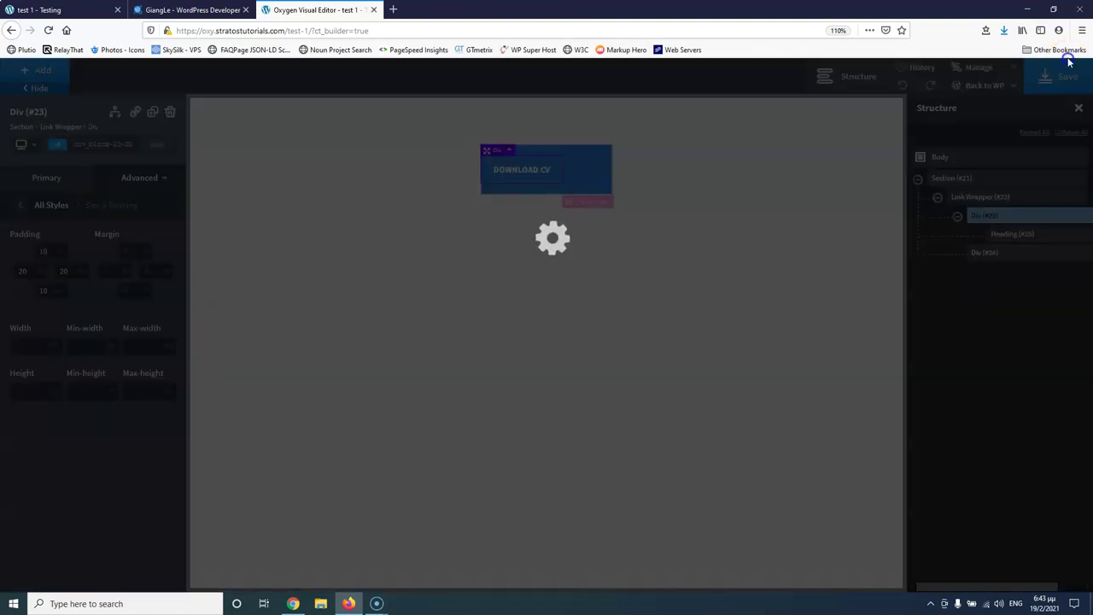
{"action": "left_click", "coordinate": [38, 9]}
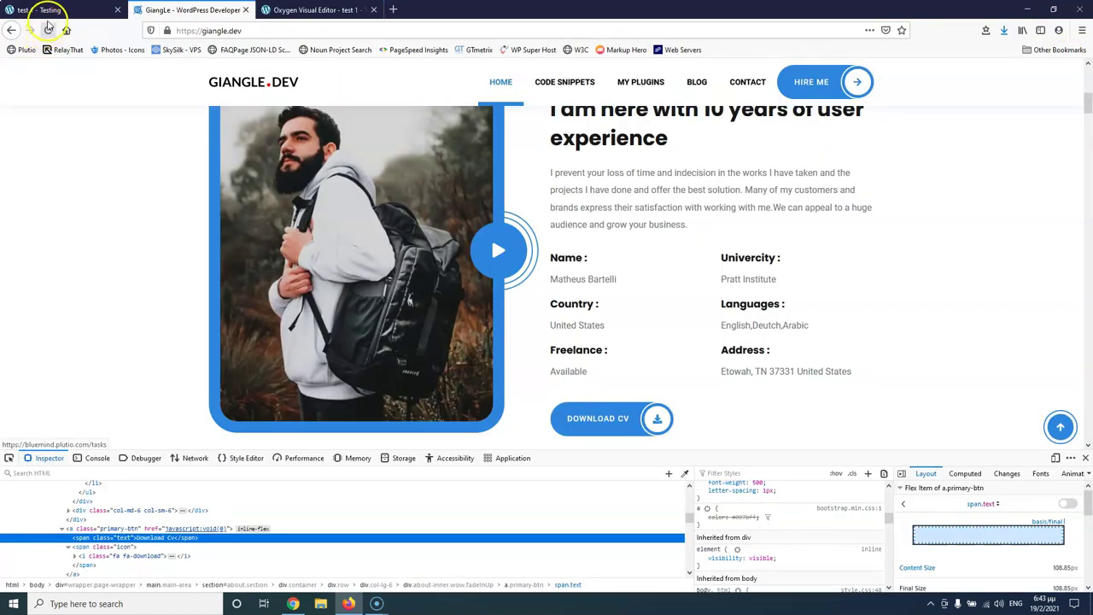
{"action": "left_click", "coordinate": [48, 30]}
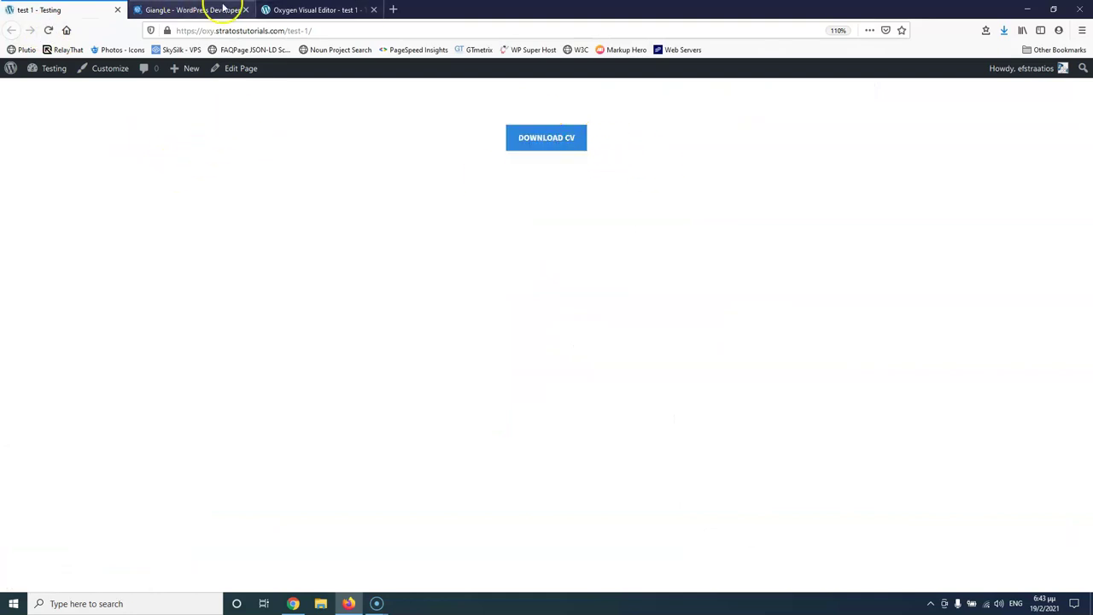
{"action": "left_click", "coordinate": [293, 10]}
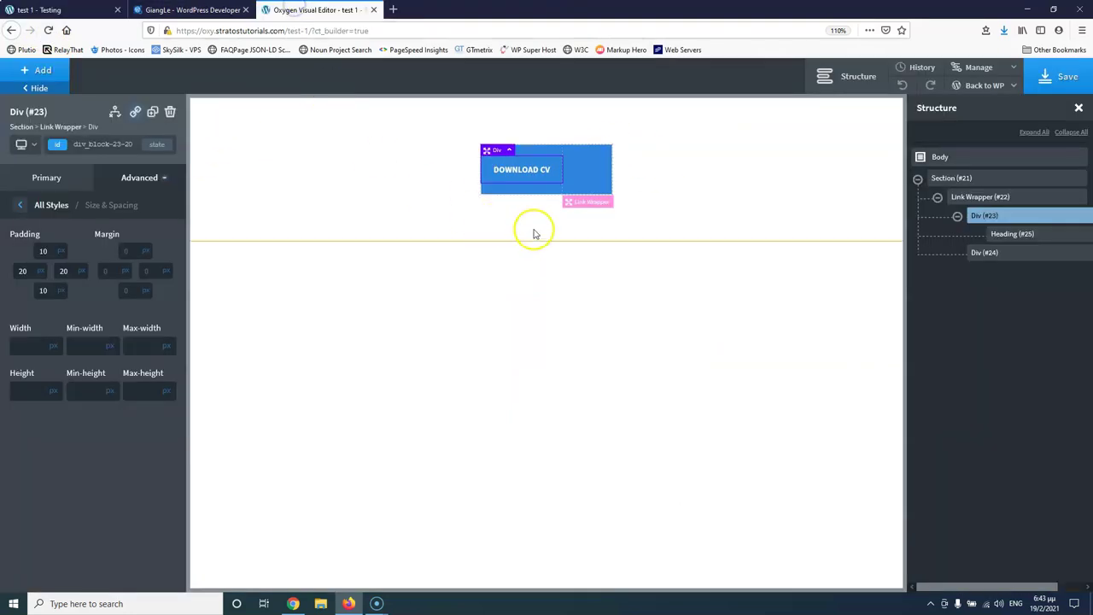
Add an Icon inside the second div, Div (#24).
{"action": "left_click", "coordinate": [584, 172]}
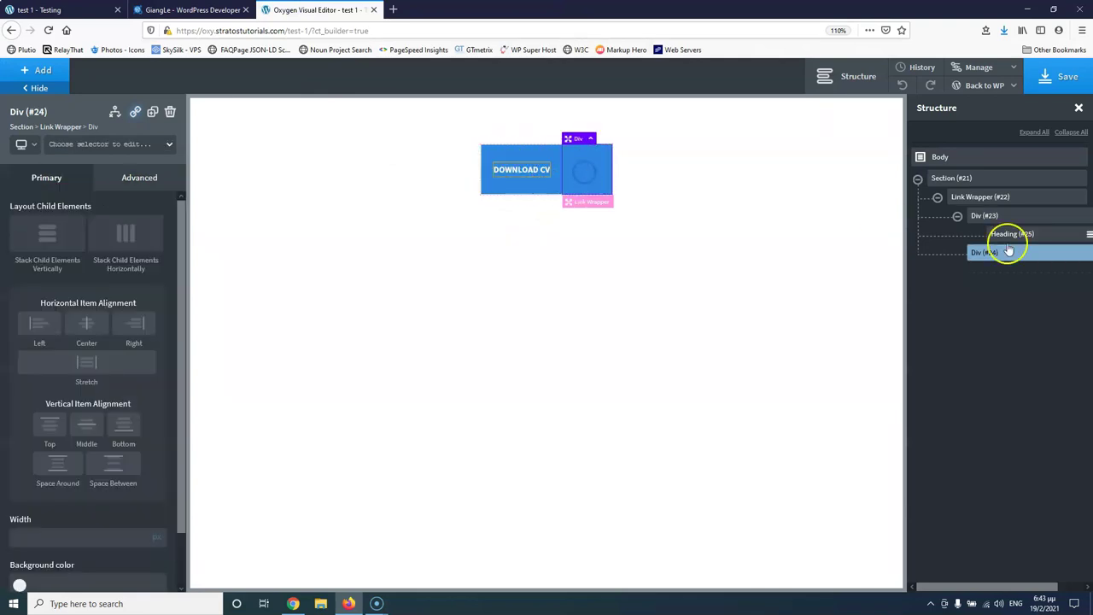
{"action": "left_click", "coordinate": [45, 72]}
{"action": "left_click", "coordinate": [90, 110]}
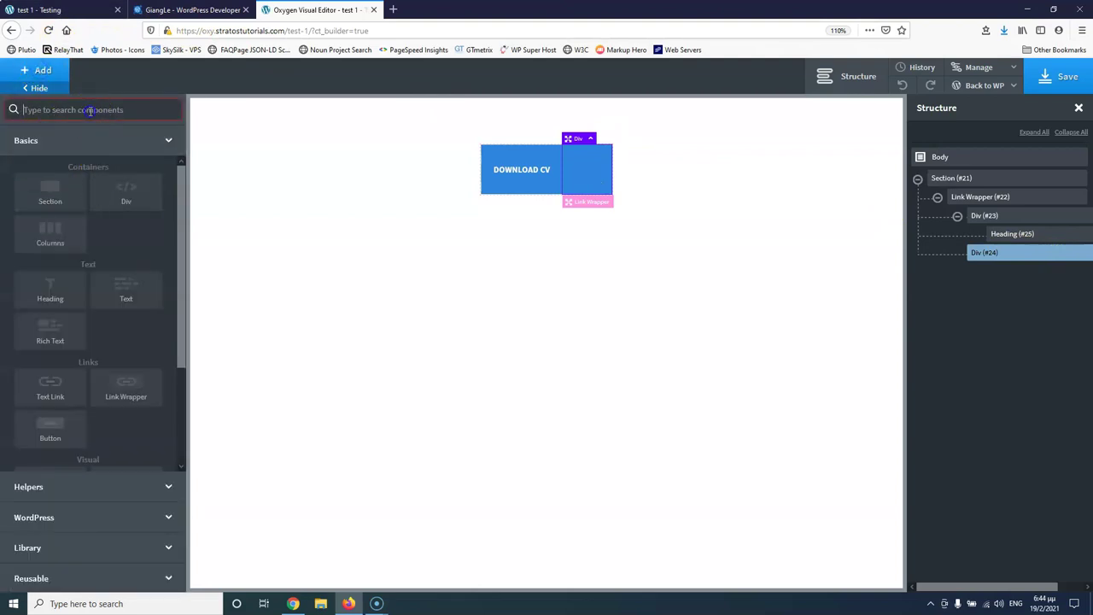
{"action": "type", "text": "icon"}
{"action": "left_click", "coordinate": [144, 150]}
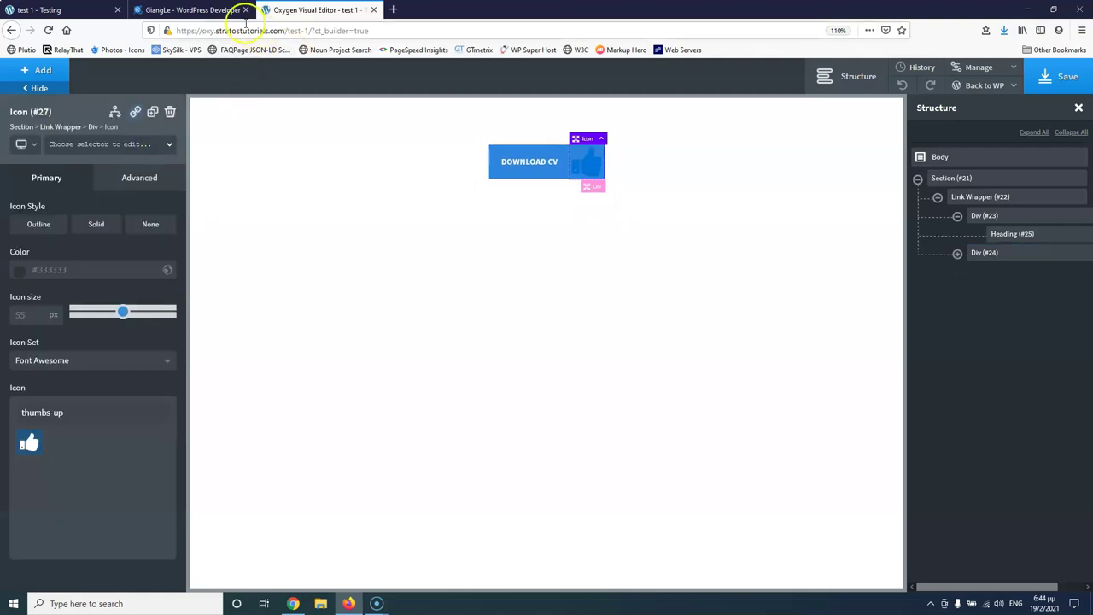
{"action": "left_click", "coordinate": [202, 10]}
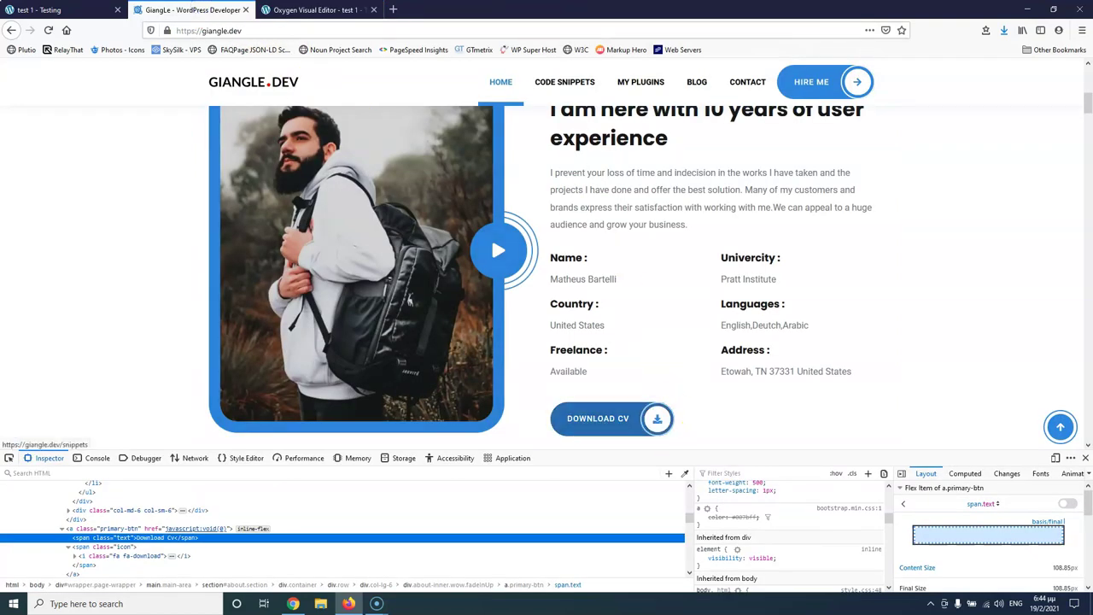
{"action": "left_click", "coordinate": [314, 10]}
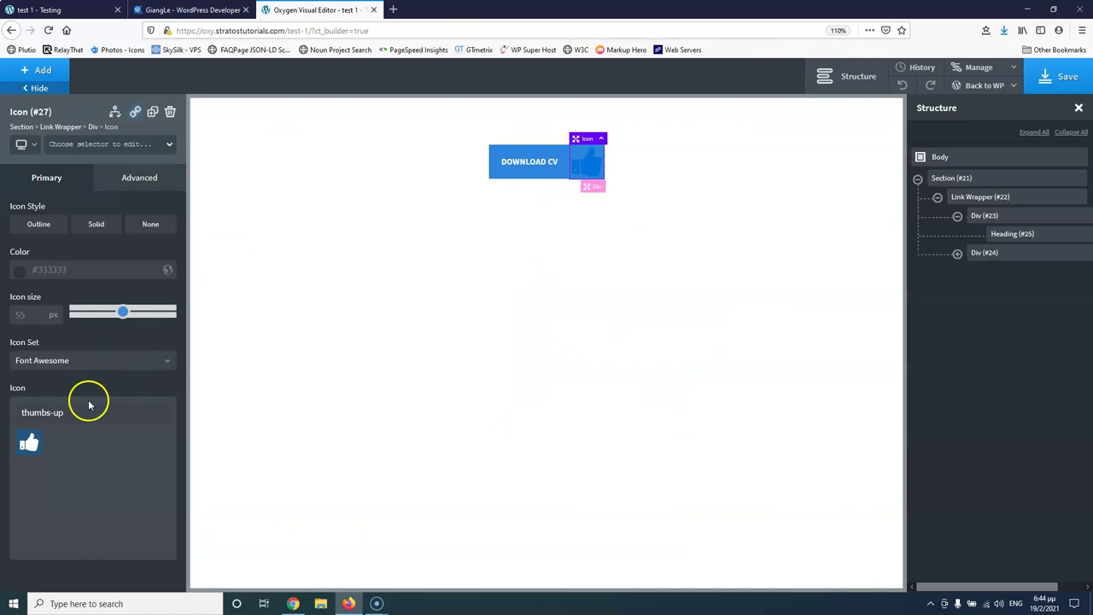
Change the icon to the download icon inside a solid circle.
{"action": "left_click_drag", "start_coordinate": [37, 410], "coordinate": [81, 416]}
{"action": "type", "text": "download"}
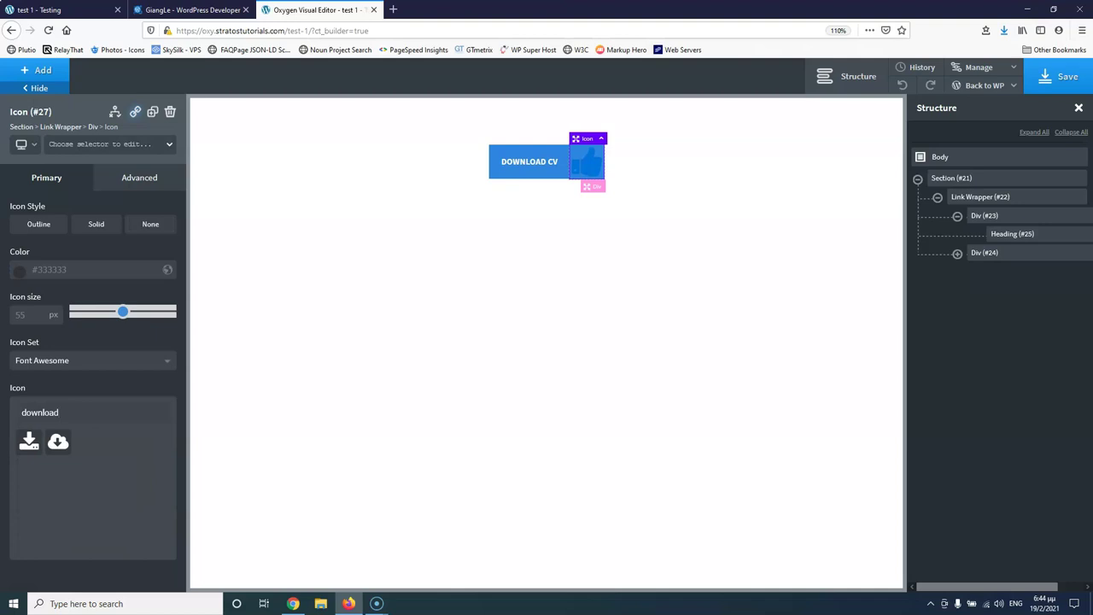
{"action": "left_click", "coordinate": [29, 441]}
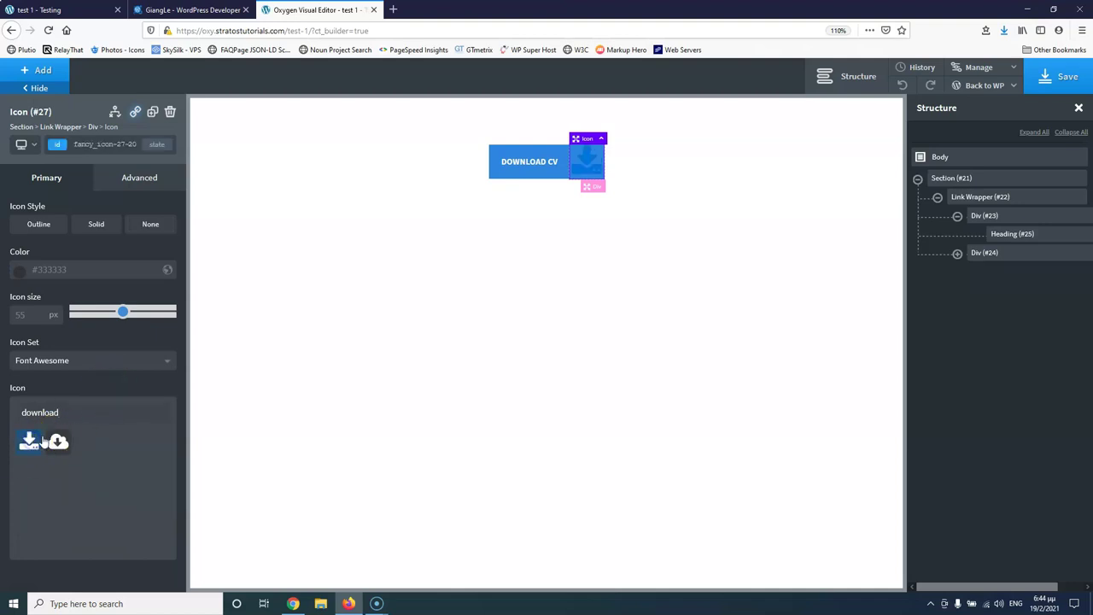
{"action": "left_click", "coordinate": [97, 227]}
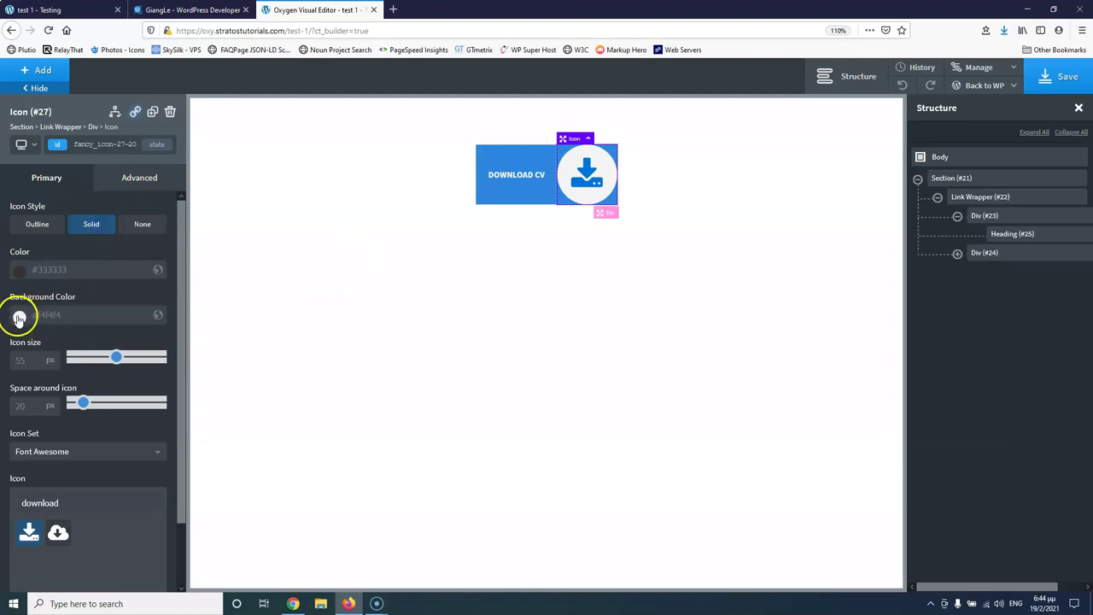
{"action": "left_click", "coordinate": [192, 10]}
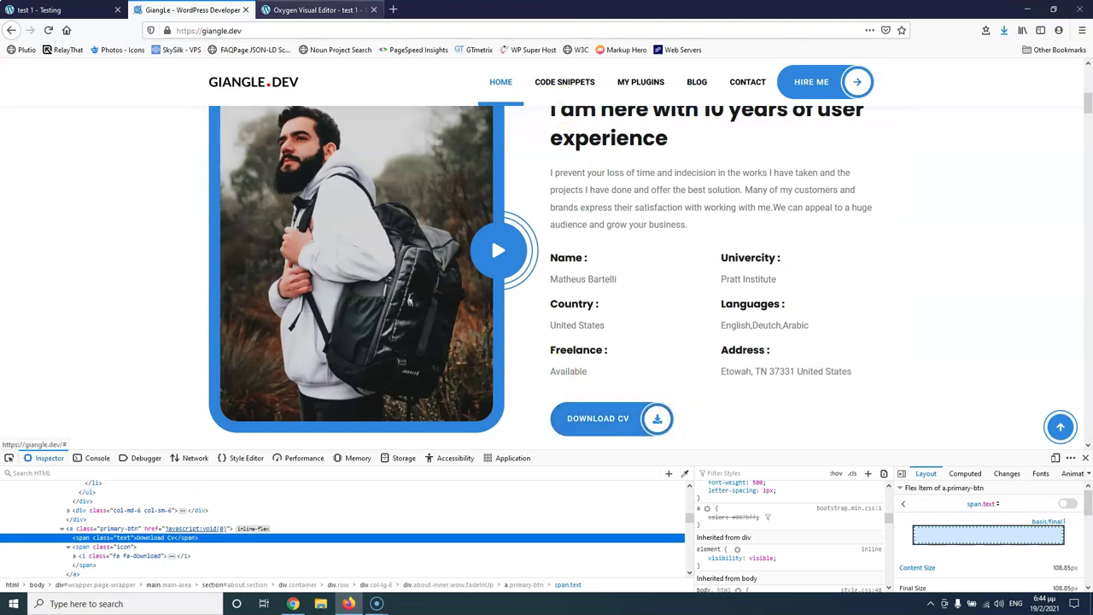
{"action": "left_click", "coordinate": [309, 10]}
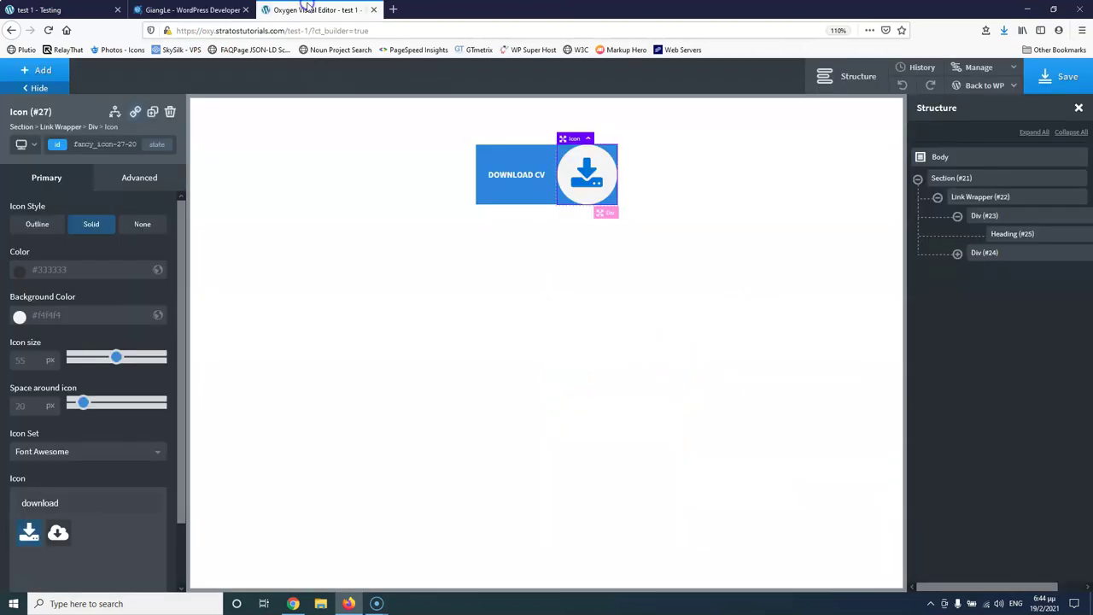
Colour the icon Global Colors - Blue on #ffffff, 20 px with 5 px spacing.
{"action": "left_click", "coordinate": [20, 317]}
{"action": "left_click", "coordinate": [20, 278]}
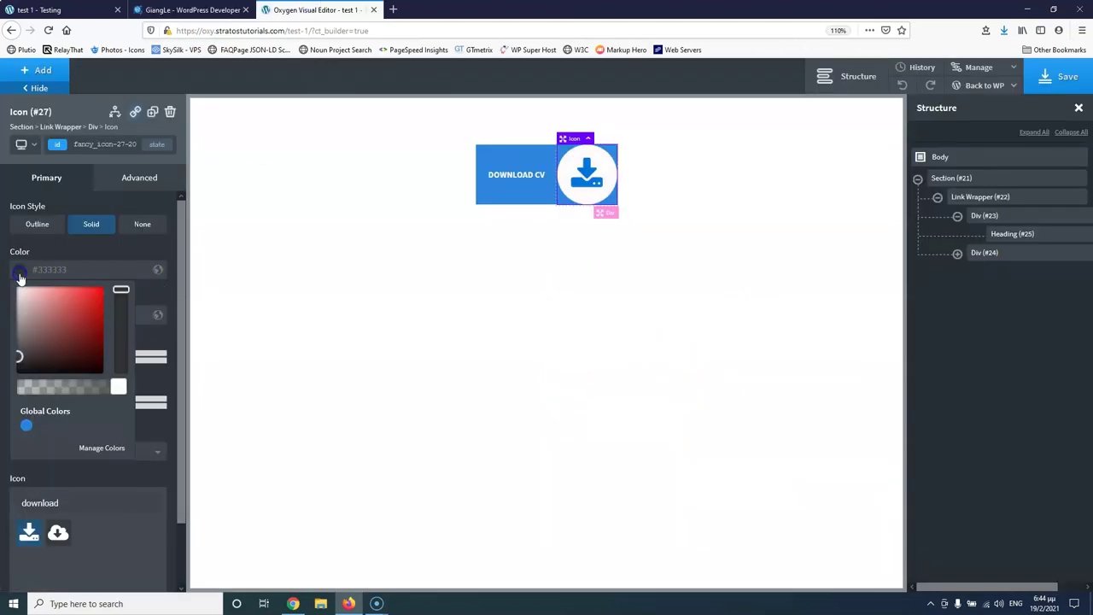
{"action": "left_click", "coordinate": [27, 425]}
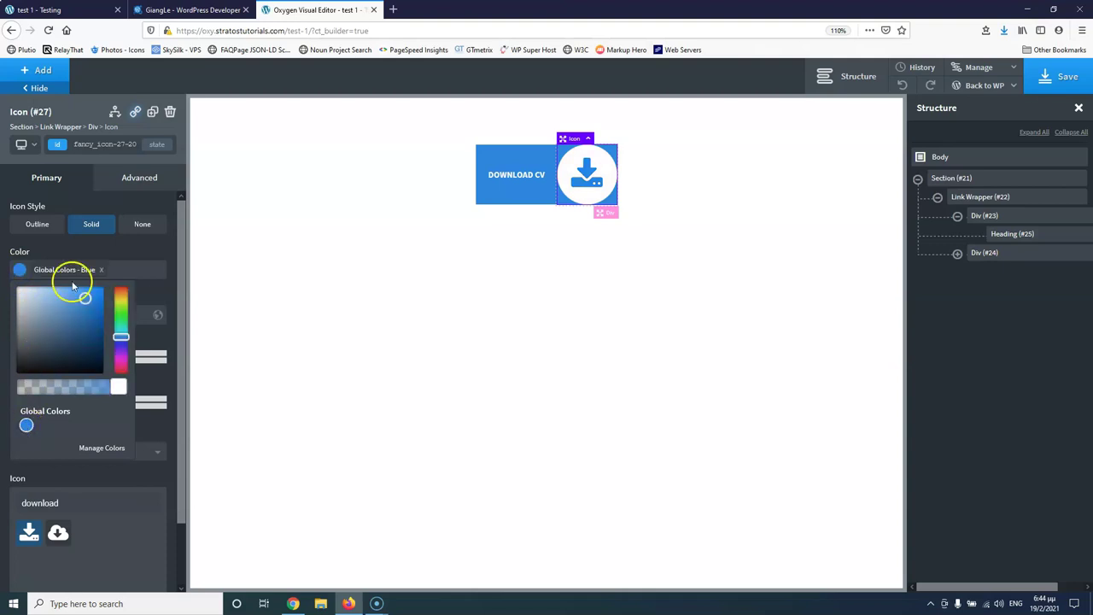
{"action": "left_click", "coordinate": [89, 248]}
{"action": "double_click", "coordinate": [33, 361]}
{"action": "type", "text": "2"}
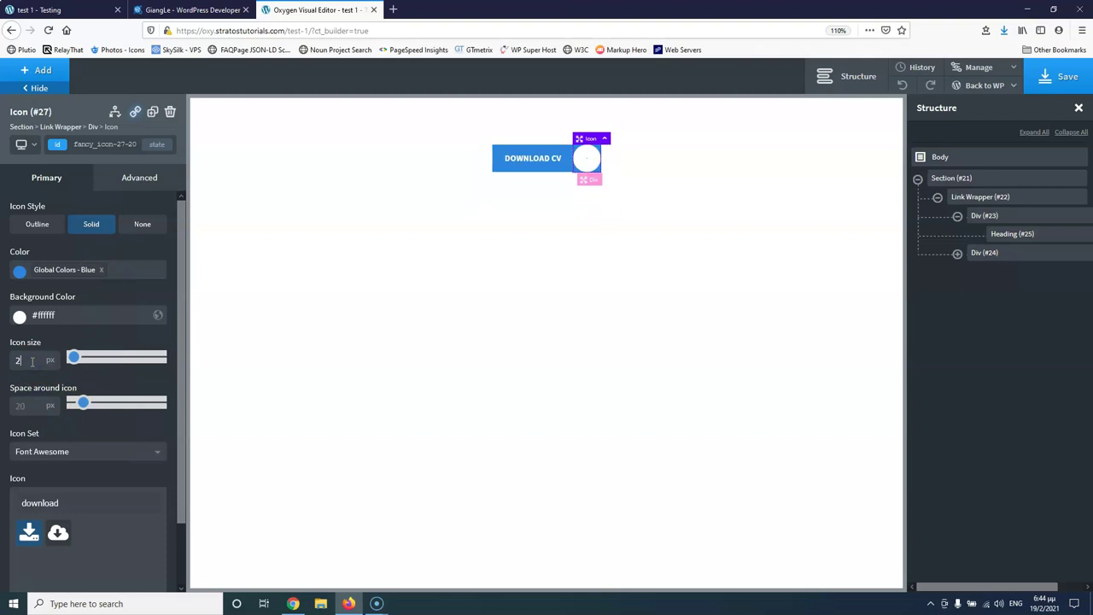
{"action": "type", "text": "5"}
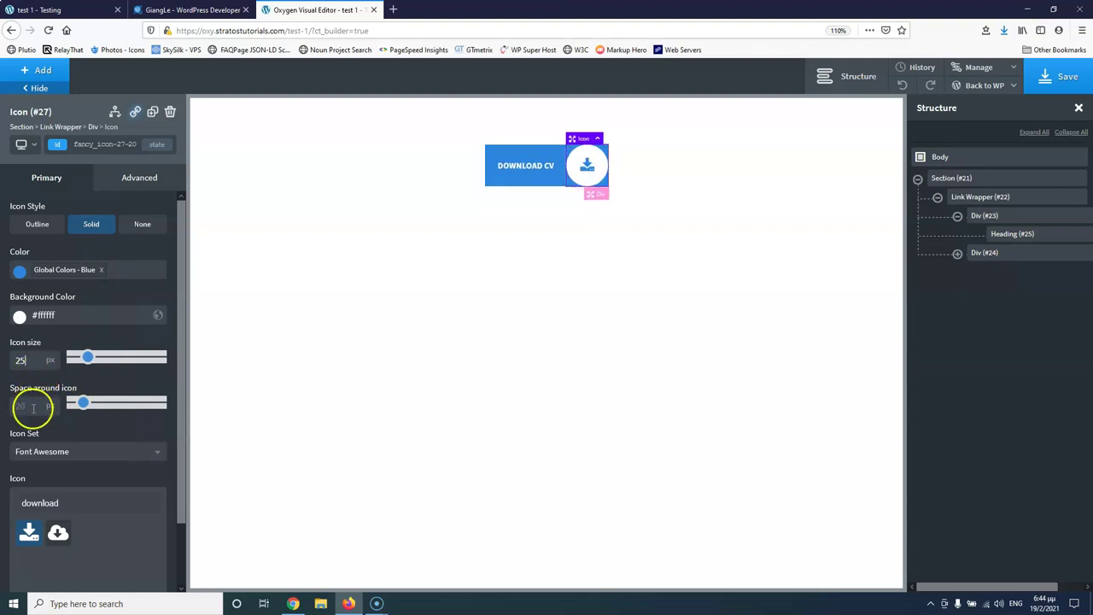
{"action": "type", "text": "8"}
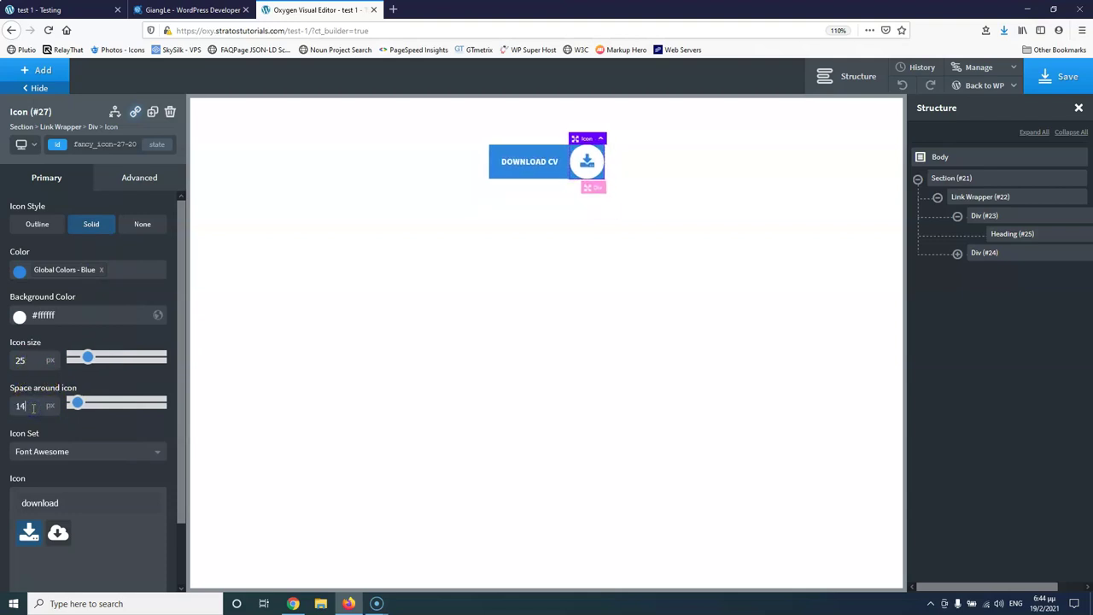
{"action": "key", "text": "BackSpace"}
{"action": "type", "text": "5"}
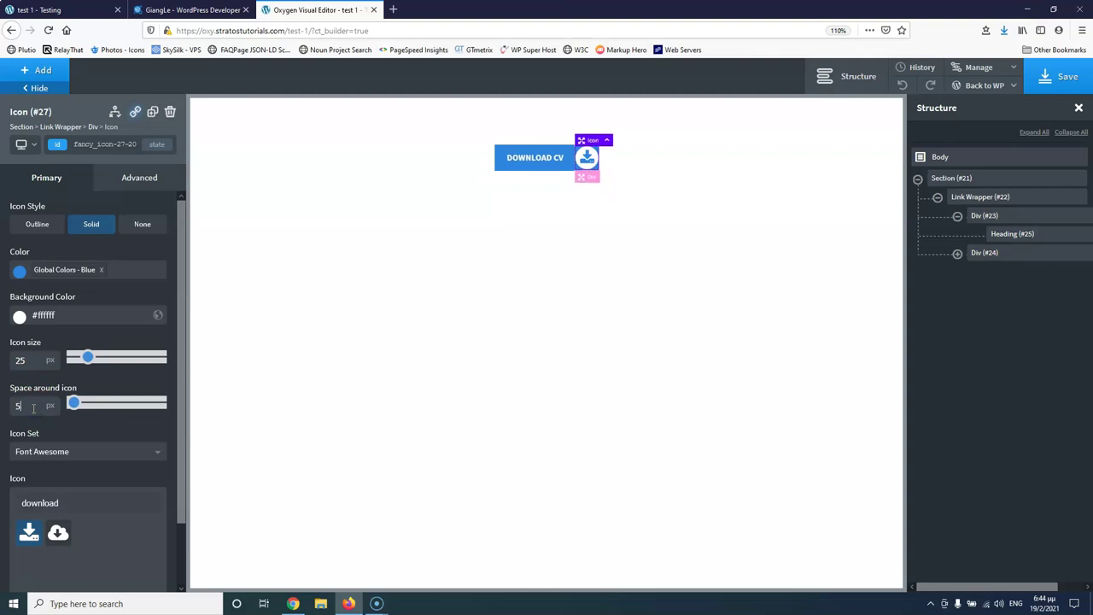
Compare against the reference button and save the page.
{"action": "left_click", "coordinate": [186, 10]}
{"action": "left_click", "coordinate": [303, 13]}
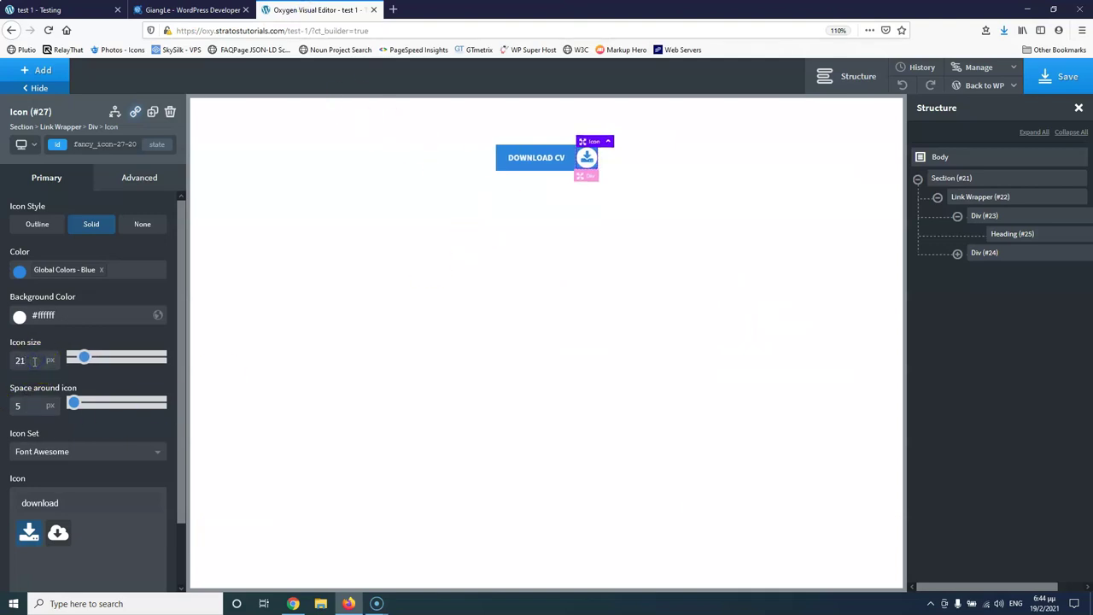
{"action": "left_click", "coordinate": [1059, 76]}
View the live test 1 page, then the giangle.dev reference site.
{"action": "left_click", "coordinate": [68, 11]}
{"action": "left_click", "coordinate": [49, 32]}
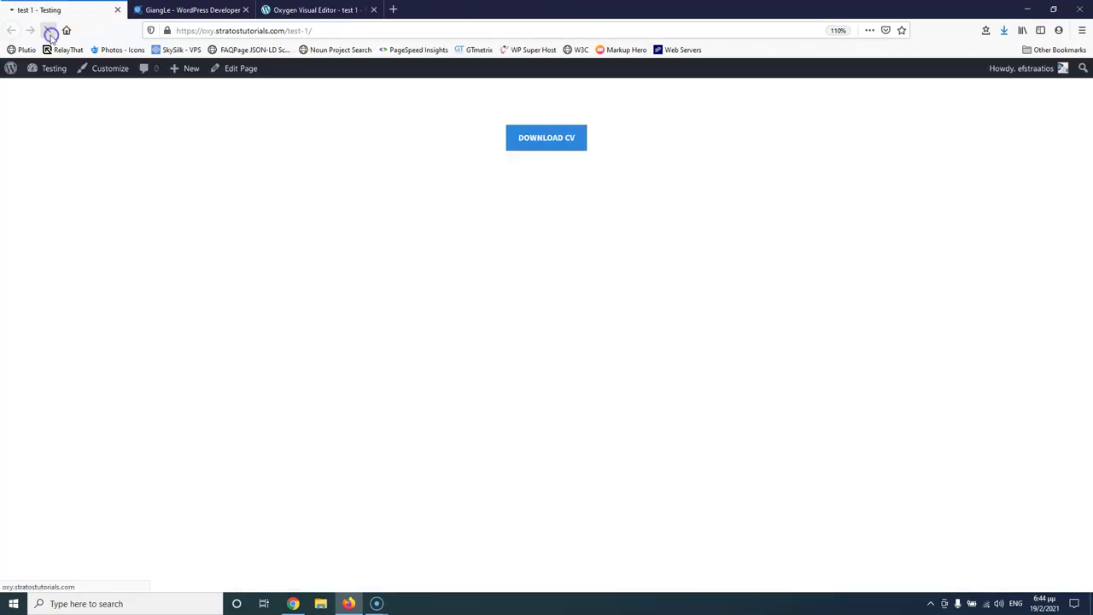
{"action": "left_click", "coordinate": [195, 7]}
{"action": "scroll", "coordinate": [614, 251], "scroll_direction": "down", "scroll_amount": 4}
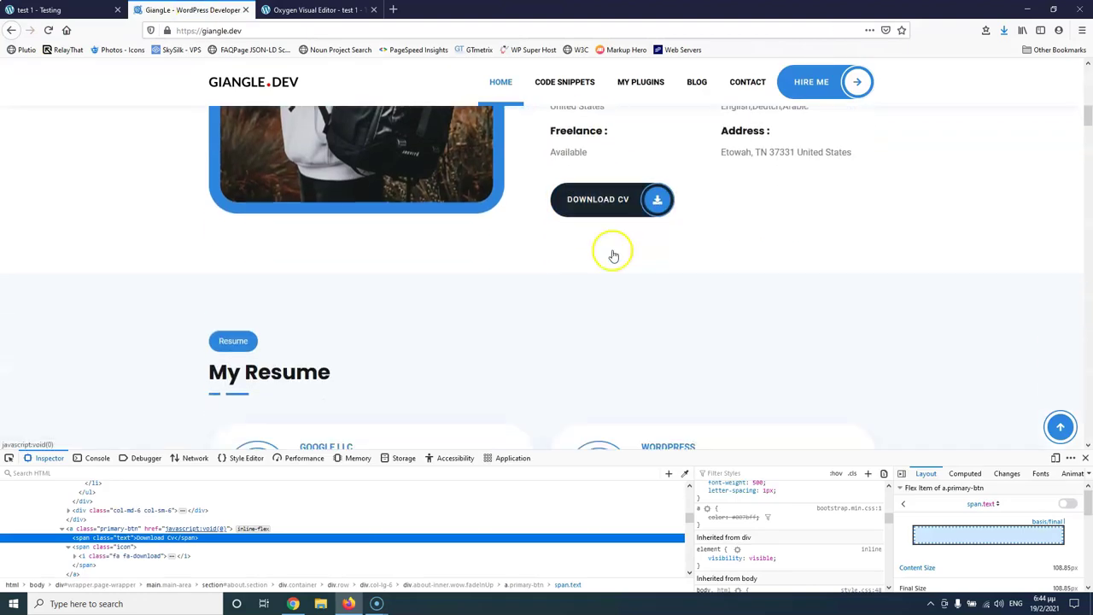
{"action": "scroll", "coordinate": [580, 244], "scroll_direction": "up", "scroll_amount": 1}
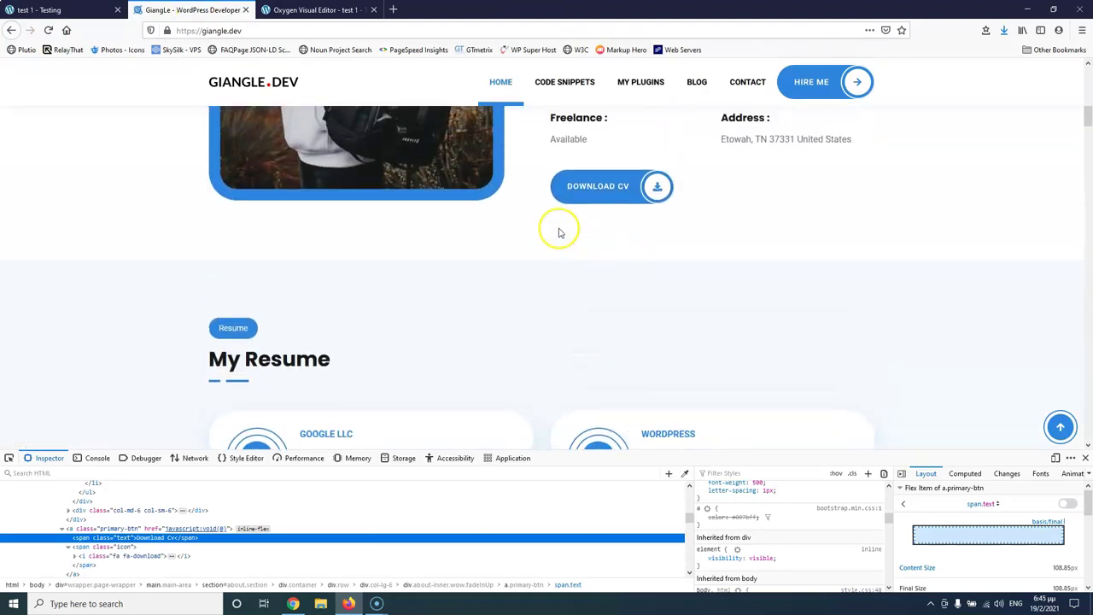
Compare the live button with the reference DOWNLOAD CV button, trying the reference button.
{"action": "left_click", "coordinate": [84, 10]}
{"action": "left_click", "coordinate": [193, 8]}
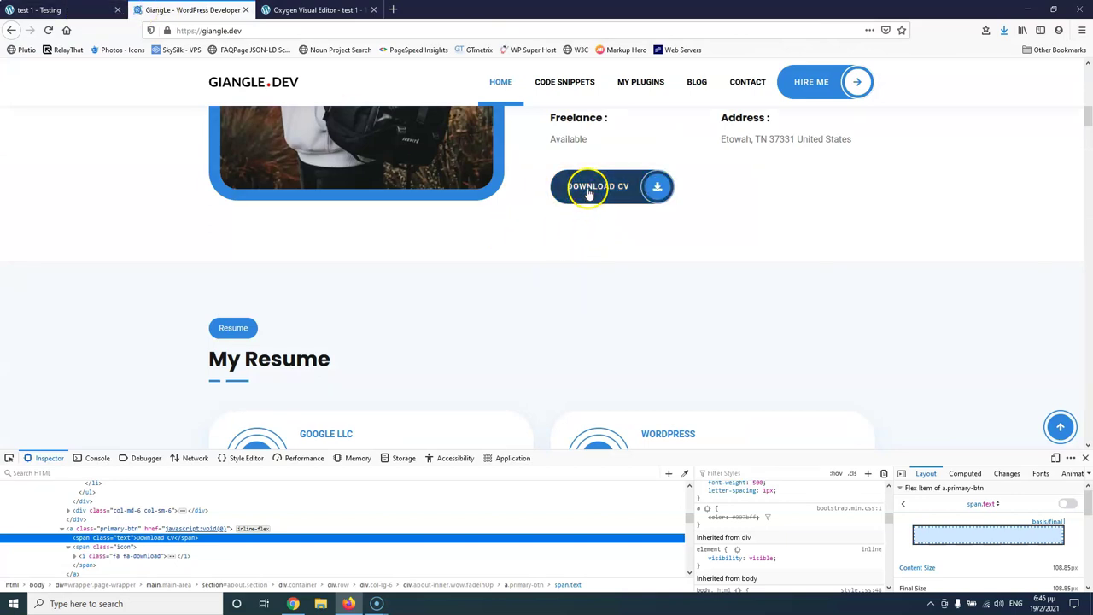
{"action": "left_click", "coordinate": [656, 188]}
{"action": "left_click", "coordinate": [38, 9]}
{"action": "left_click", "coordinate": [157, 13]}
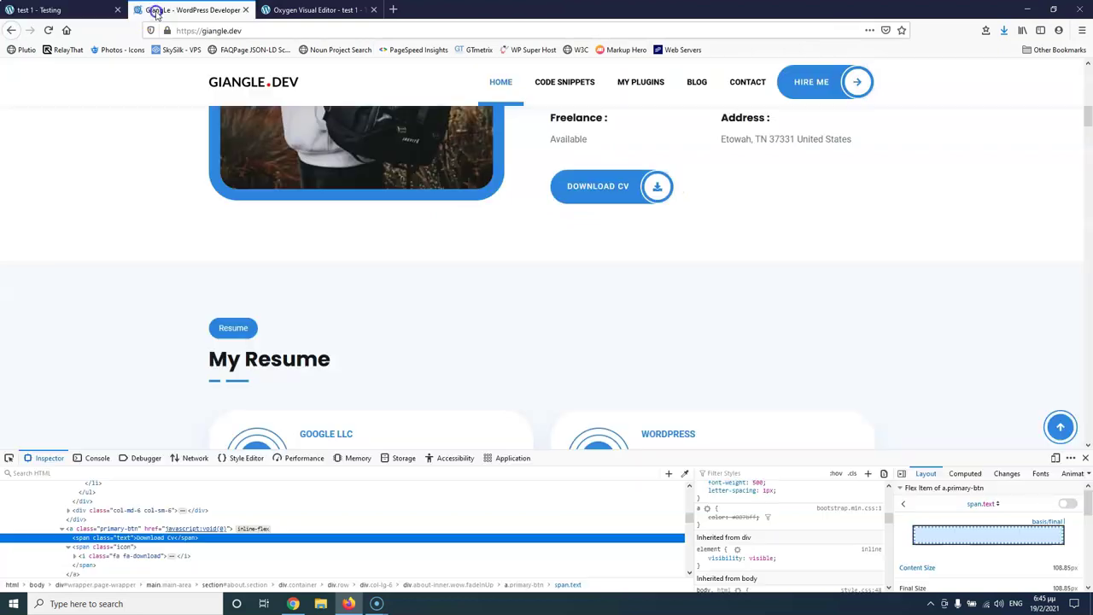
{"action": "left_click", "coordinate": [267, 10]}
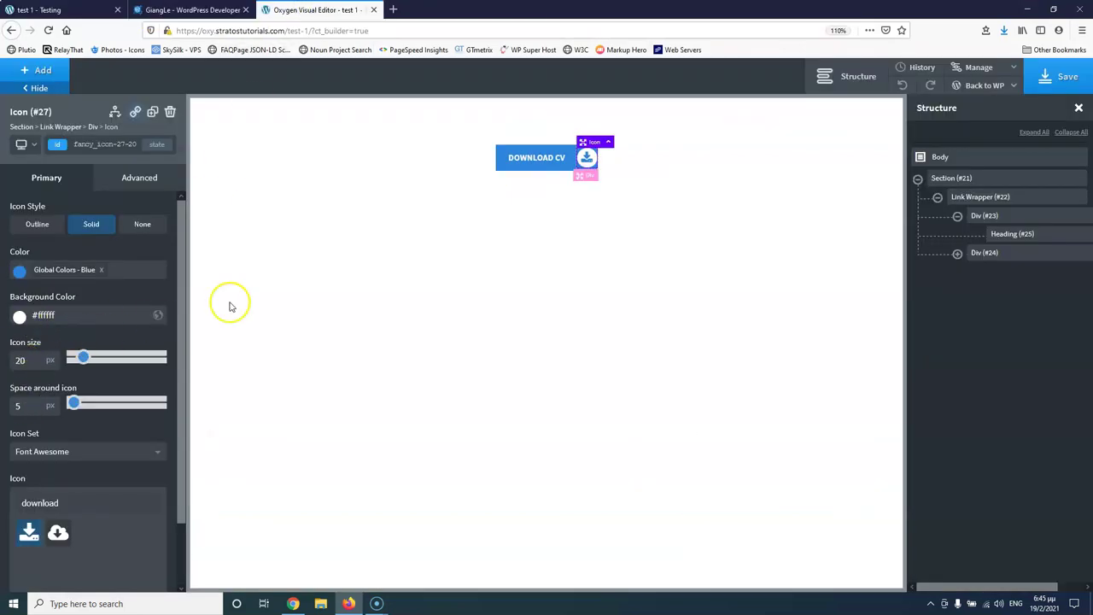
{"action": "left_click", "coordinate": [189, 10]}
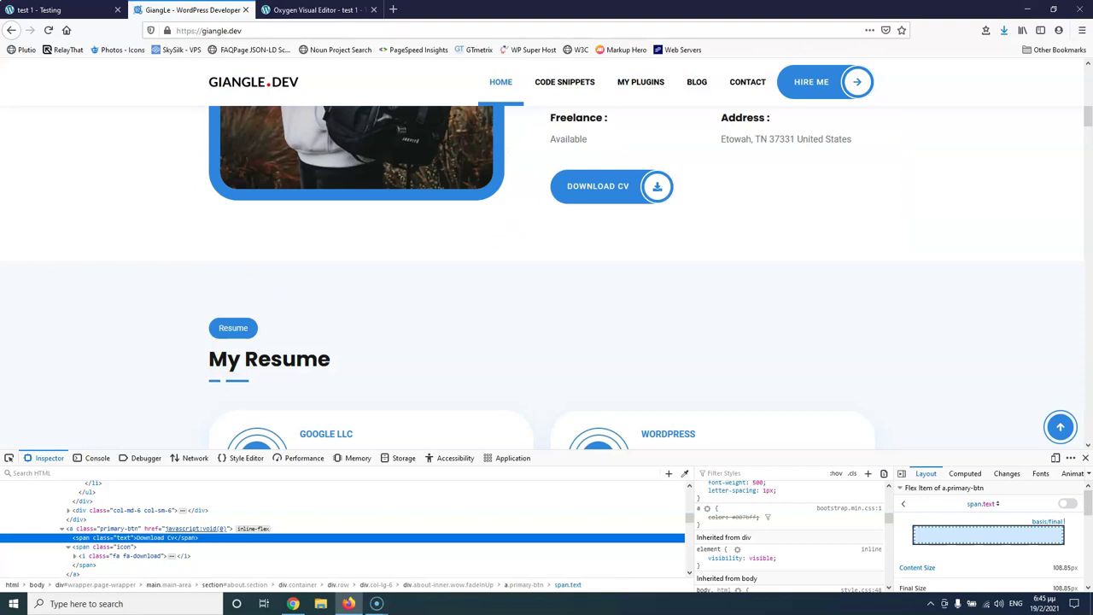
Inspect the reference download icon and read its 46px and 16px style rules.
{"action": "left_click", "coordinate": [7, 461]}
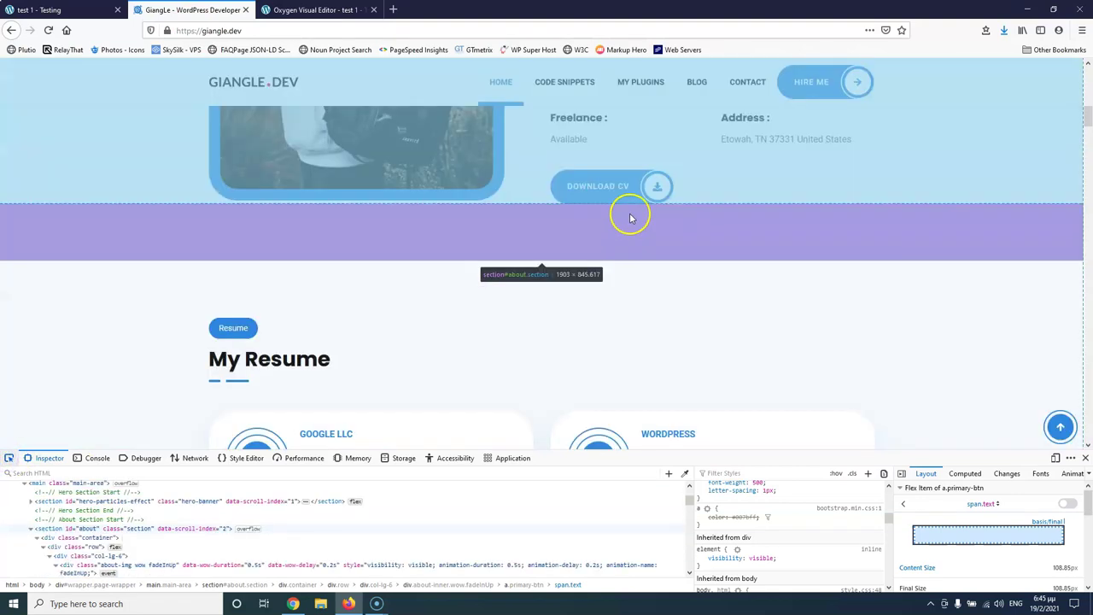
{"action": "left_click", "coordinate": [657, 191]}
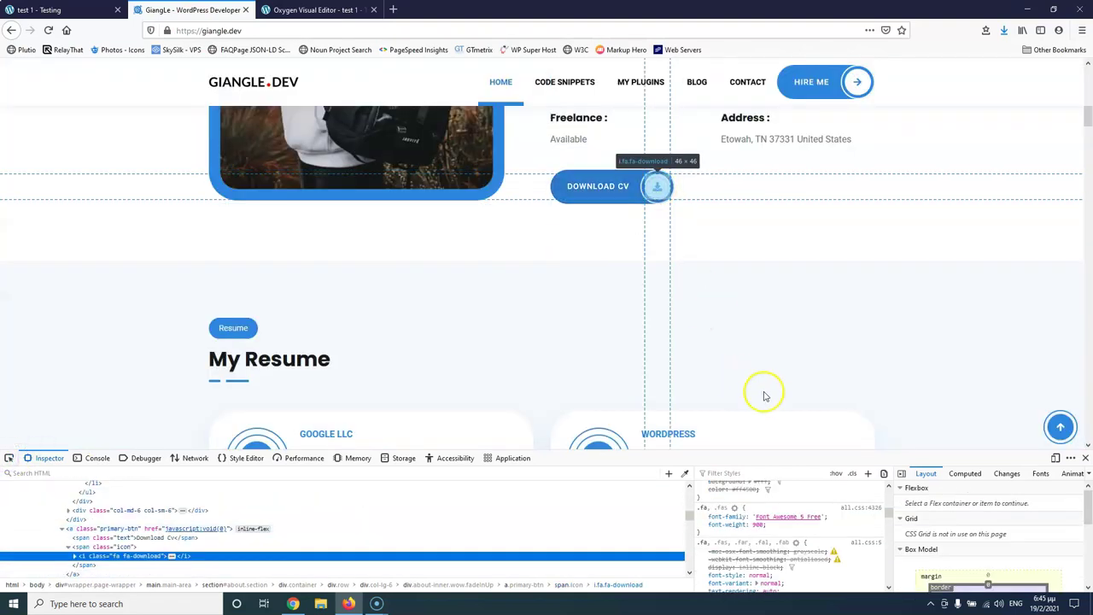
{"action": "scroll", "coordinate": [764, 544], "scroll_direction": "up", "scroll_amount": 5}
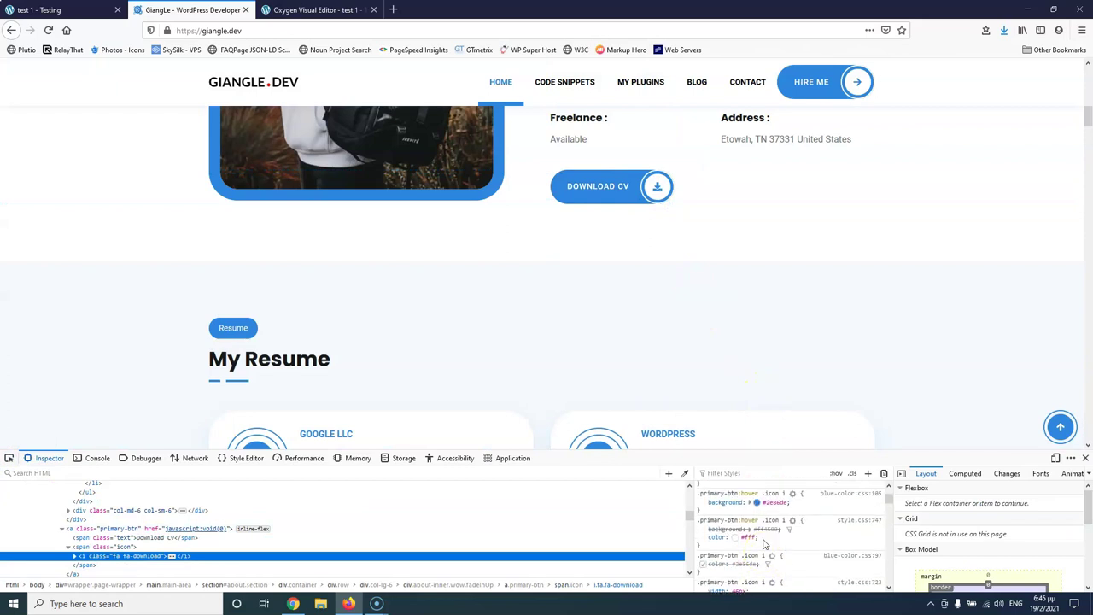
{"action": "scroll", "coordinate": [793, 538], "scroll_direction": "down", "scroll_amount": 2}
{"action": "scroll", "coordinate": [793, 537], "scroll_direction": "down", "scroll_amount": 2}
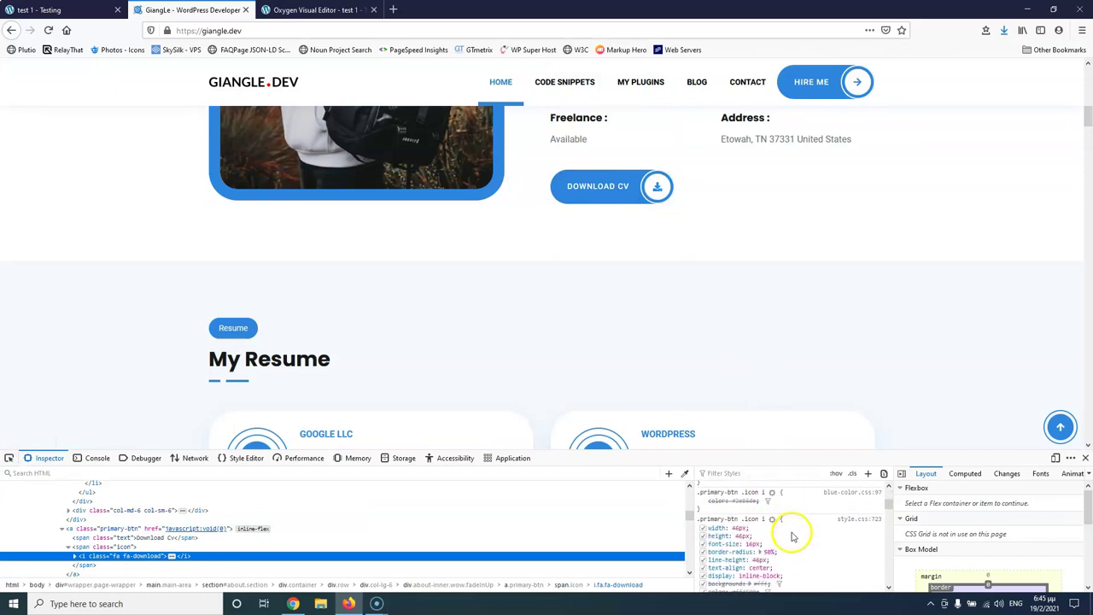
{"action": "scroll", "coordinate": [786, 535], "scroll_direction": "down", "scroll_amount": 2}
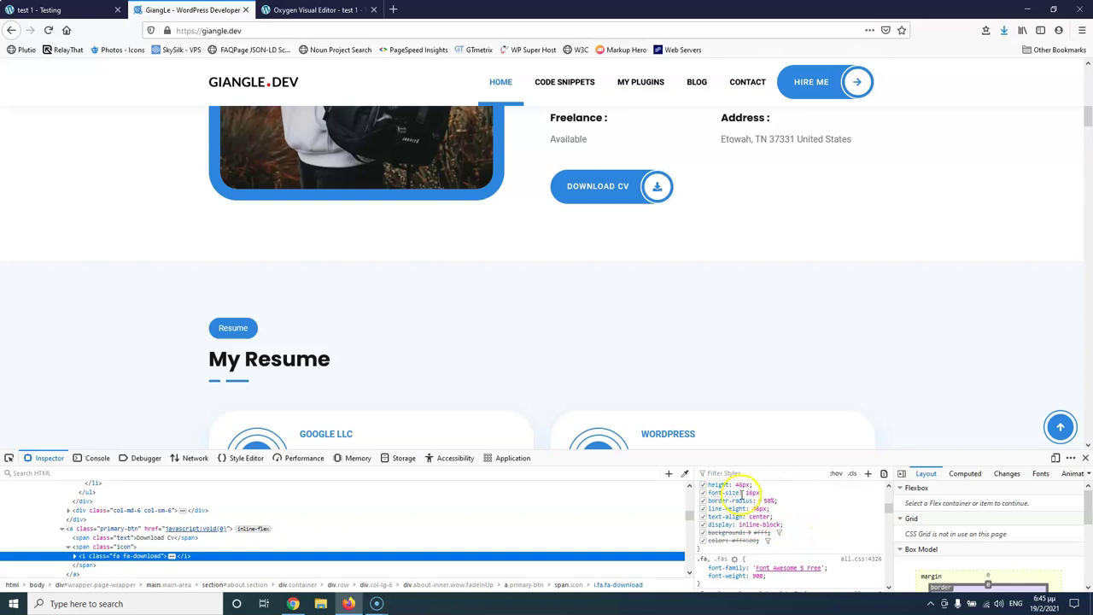
{"action": "left_click", "coordinate": [341, 9]}
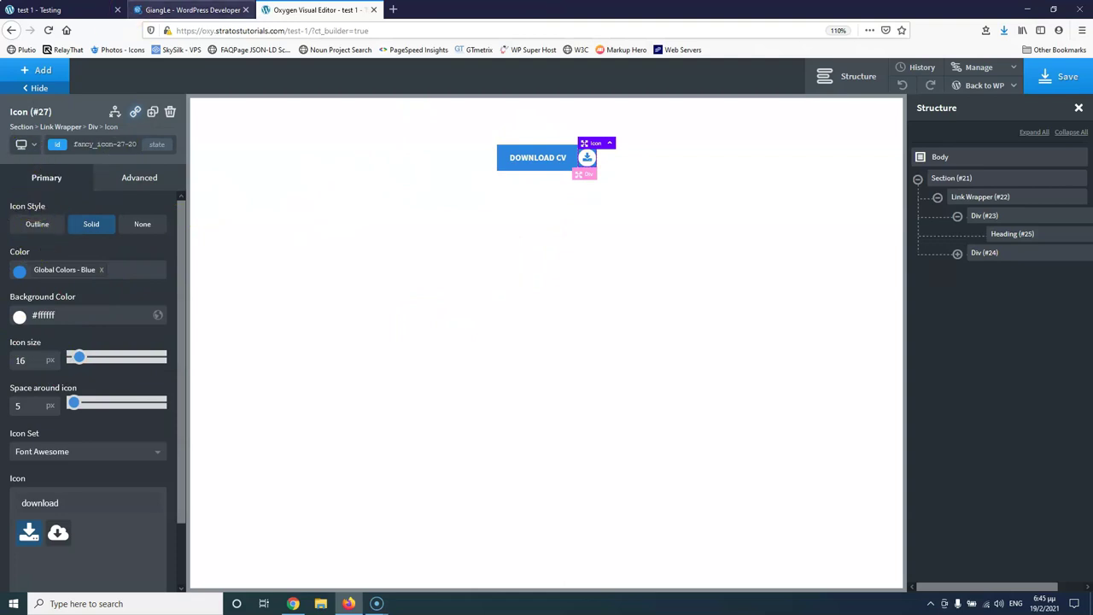
Select Div #23 and set its top and bottom padding to 20 px.
{"action": "left_click", "coordinate": [192, 10]}
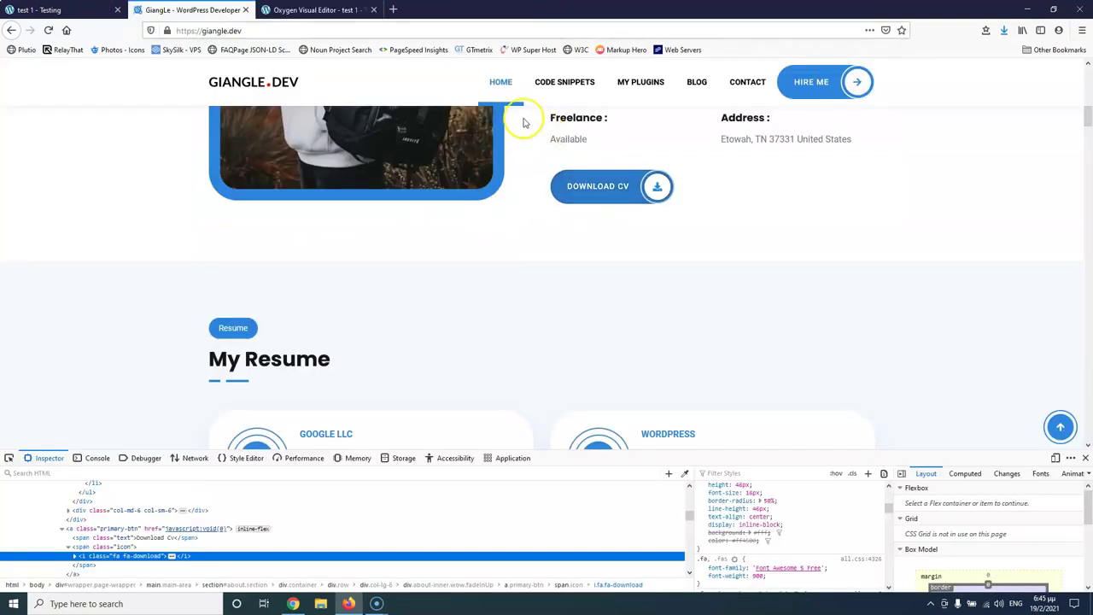
{"action": "left_click", "coordinate": [308, 10]}
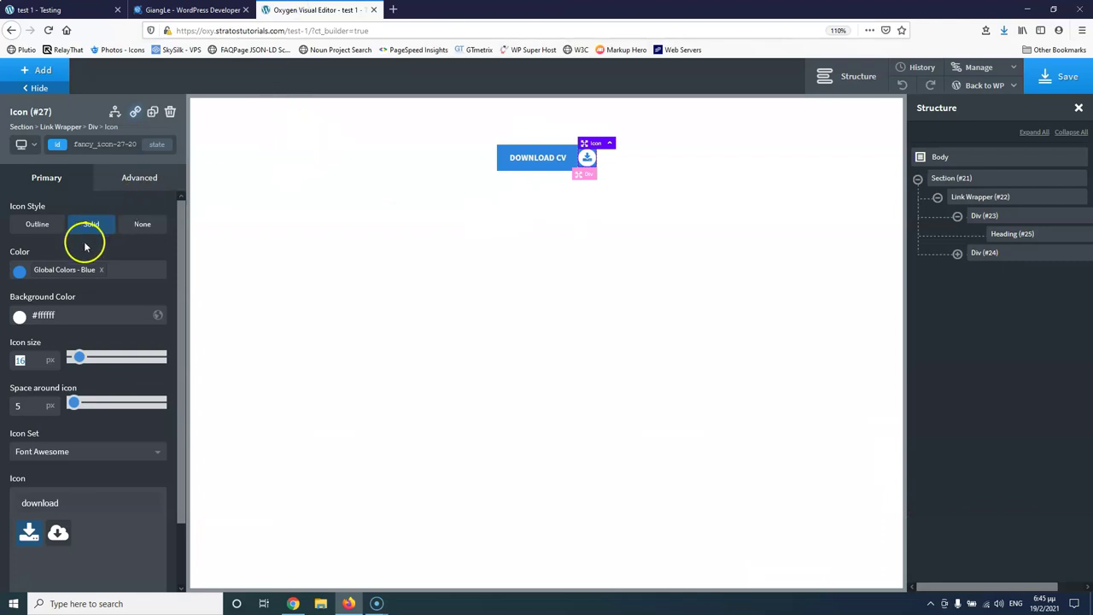
{"action": "left_click", "coordinate": [141, 178]}
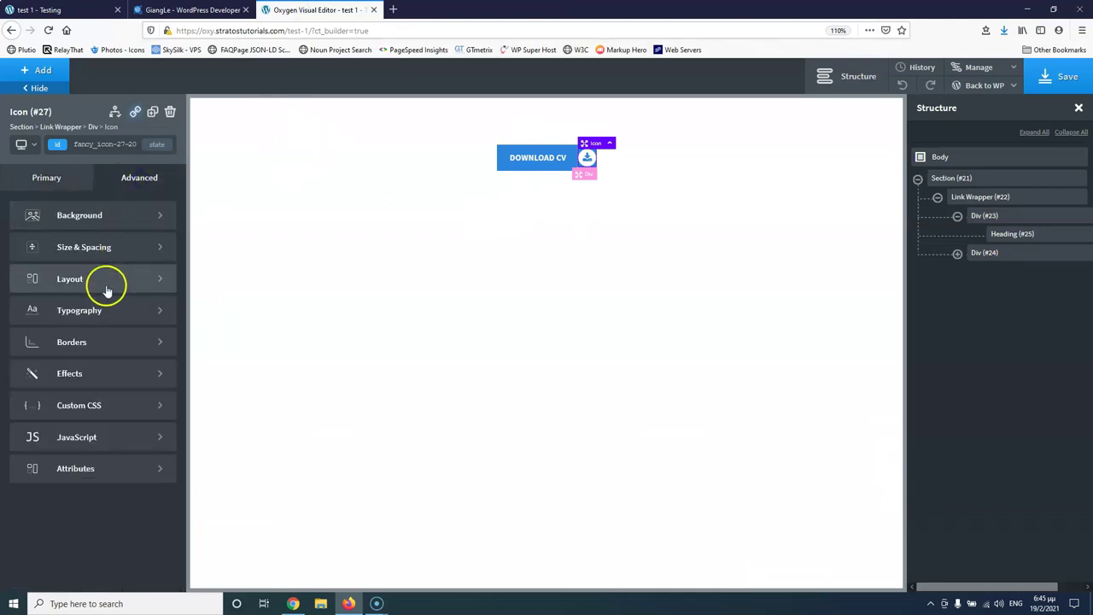
{"action": "left_click", "coordinate": [1029, 215]}
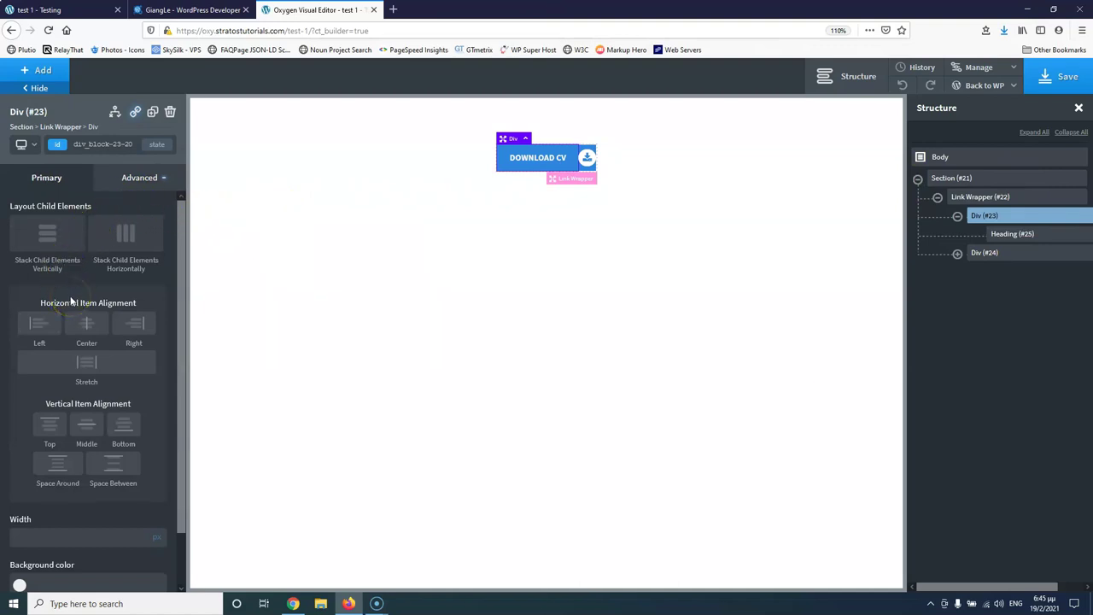
{"action": "left_click", "coordinate": [139, 181]}
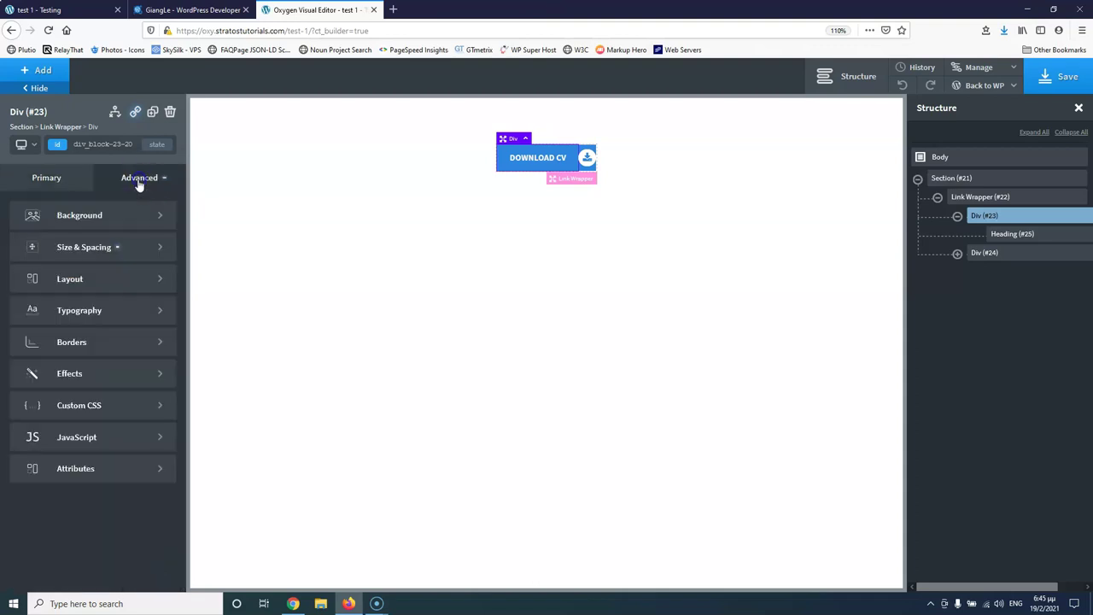
{"action": "left_click", "coordinate": [87, 253]}
{"action": "left_click", "coordinate": [52, 253]}
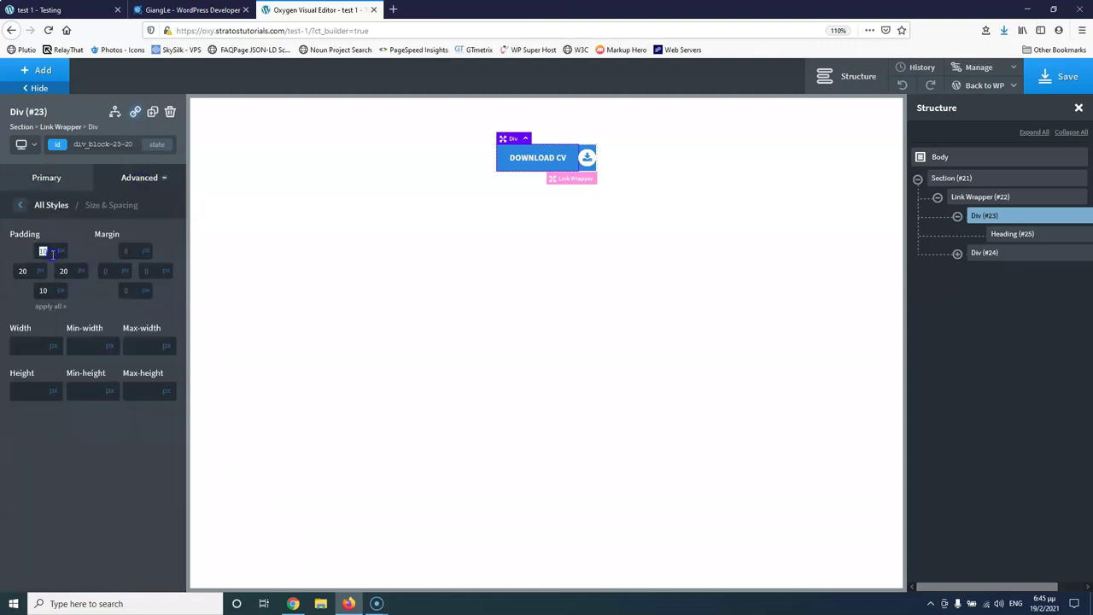
{"action": "type", "text": "2020"}
Save the 20 px padding and compare the live button with the reference.
{"action": "left_click", "coordinate": [1059, 76]}
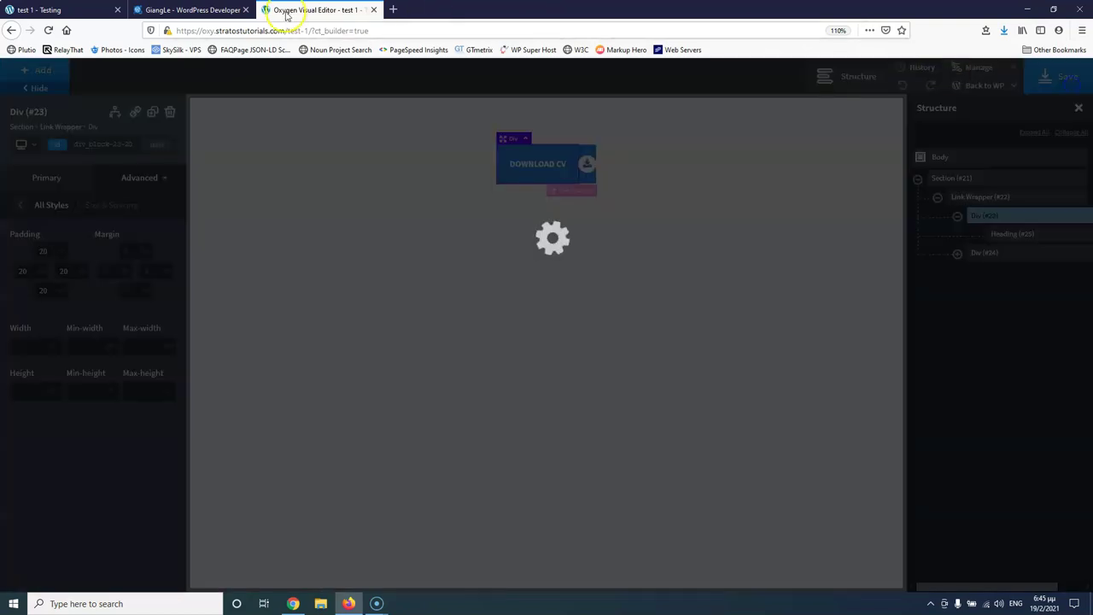
{"action": "left_click", "coordinate": [69, 10]}
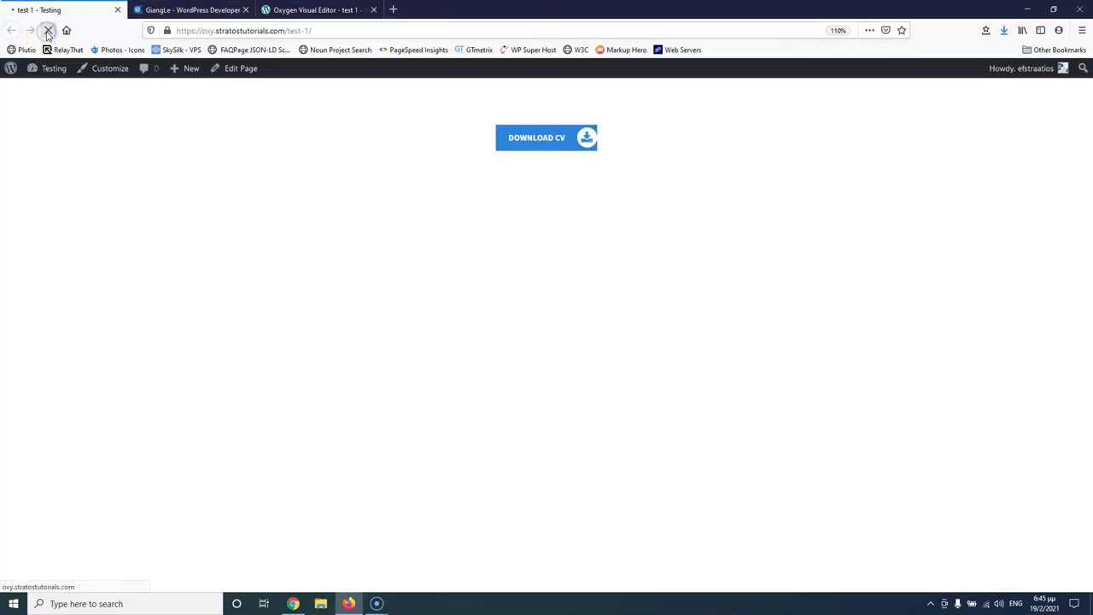
{"action": "left_click", "coordinate": [171, 10]}
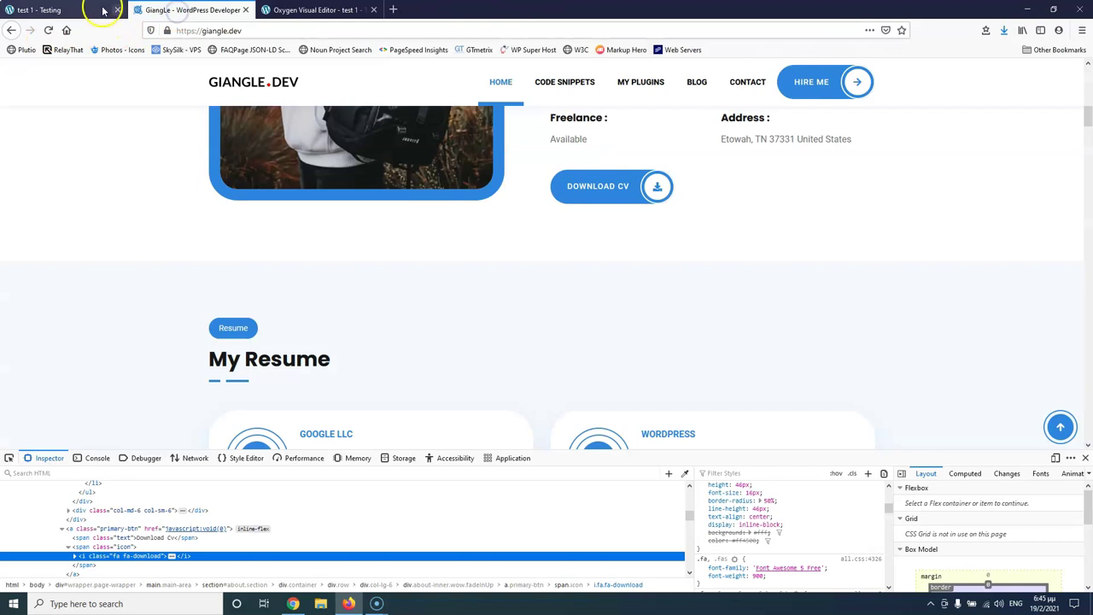
{"action": "left_click", "coordinate": [53, 9]}
{"action": "left_click", "coordinate": [193, 10]}
{"action": "left_click", "coordinate": [86, 10]}
Set Div #23's left and right padding to 30 px and its border radius to 40 px.
{"action": "left_click", "coordinate": [326, 9]}
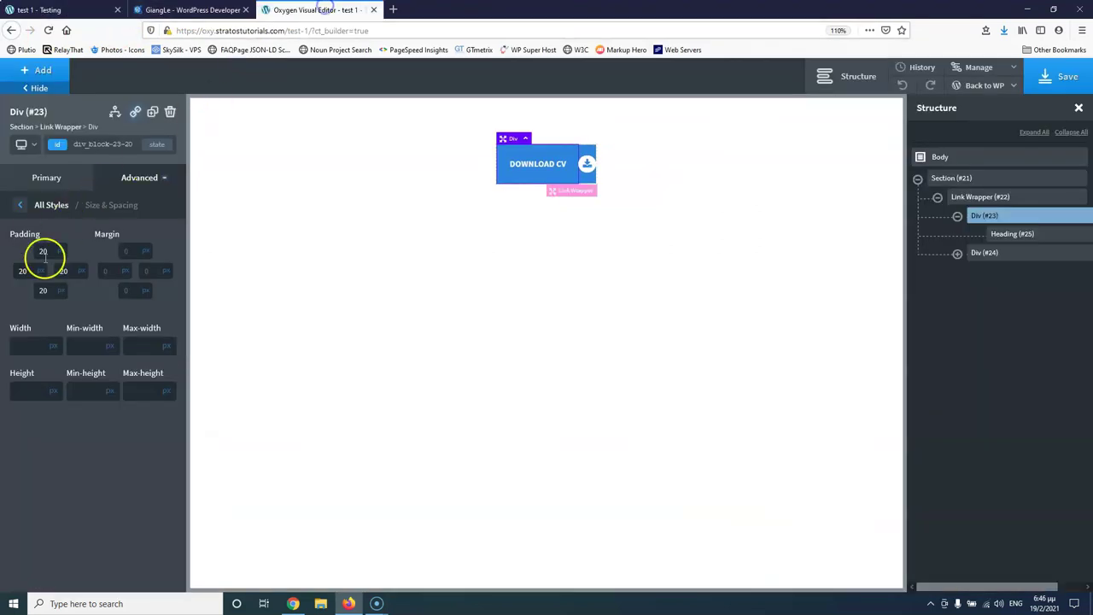
{"action": "type", "text": "30"}
{"action": "left_click", "coordinate": [69, 271]}
{"action": "type", "text": "30"}
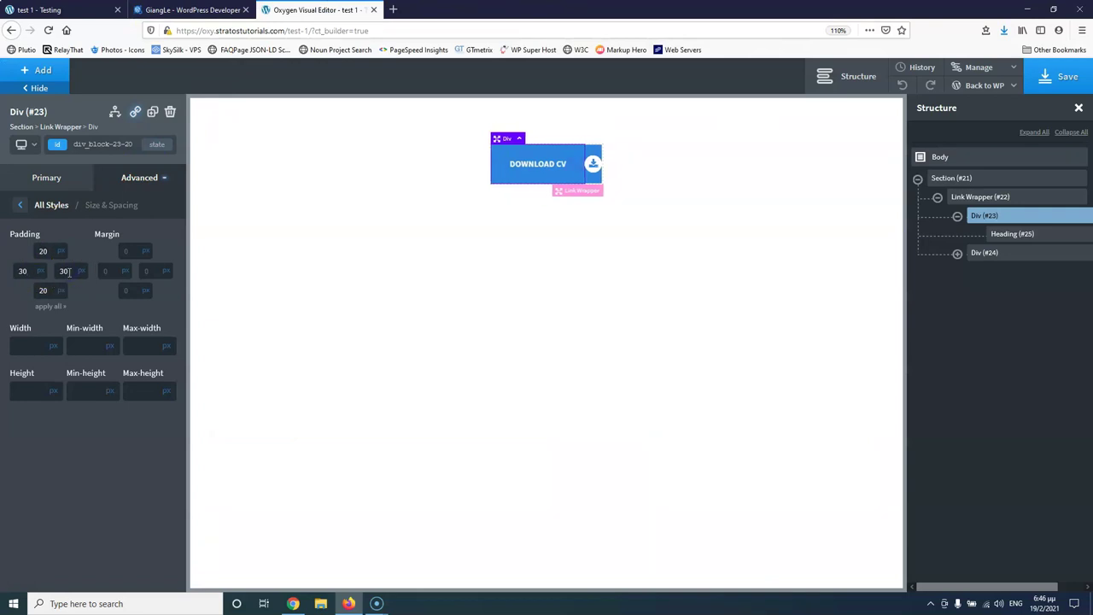
{"action": "left_click", "coordinate": [20, 205]}
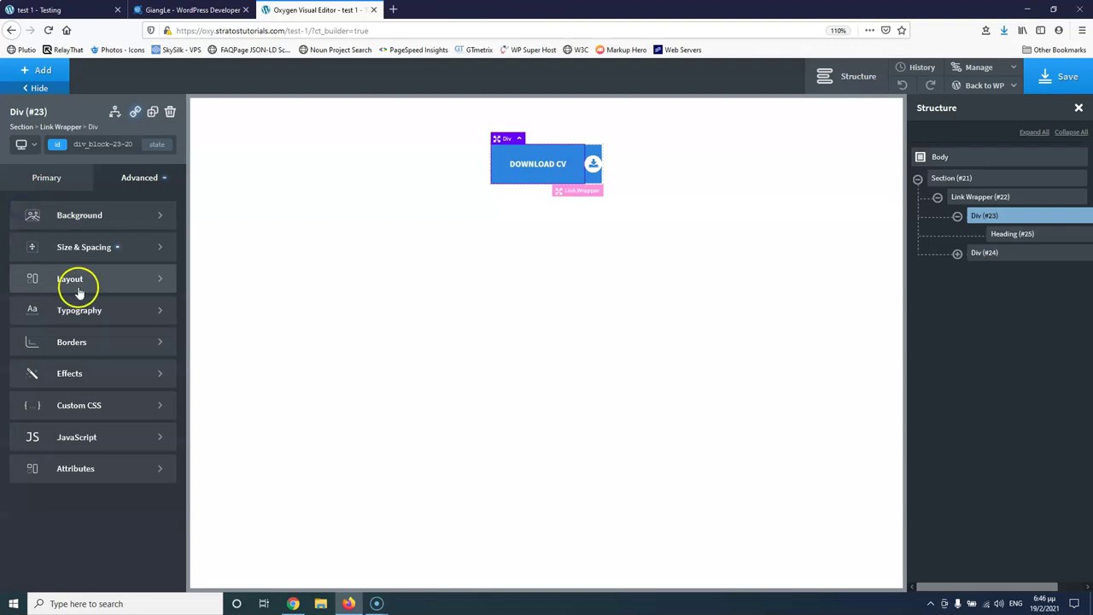
{"action": "left_click", "coordinate": [90, 346]}
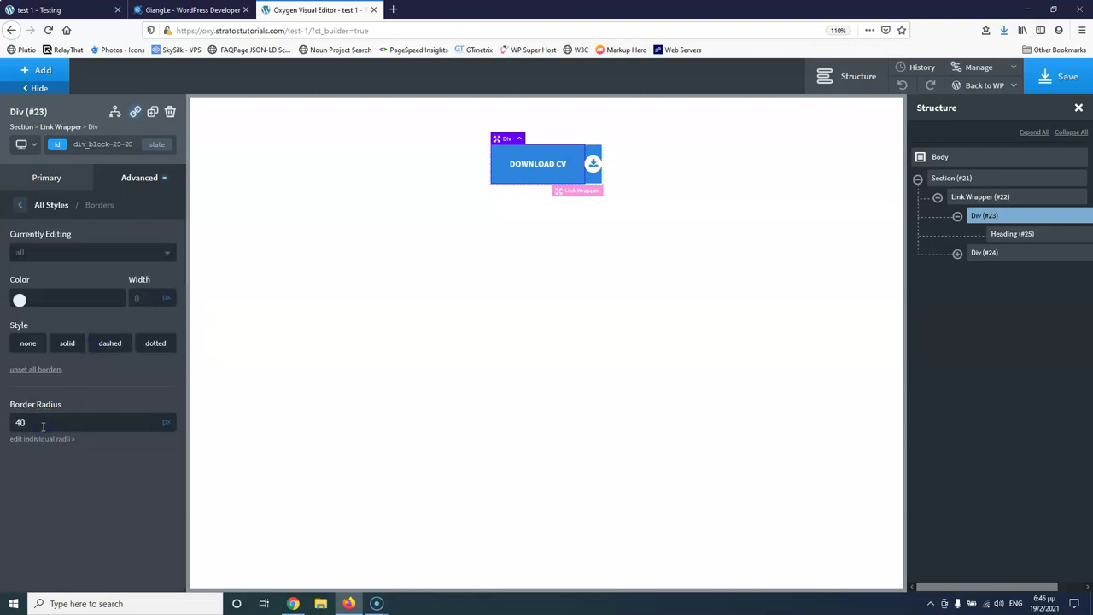
{"action": "double_click", "coordinate": [43, 424]}
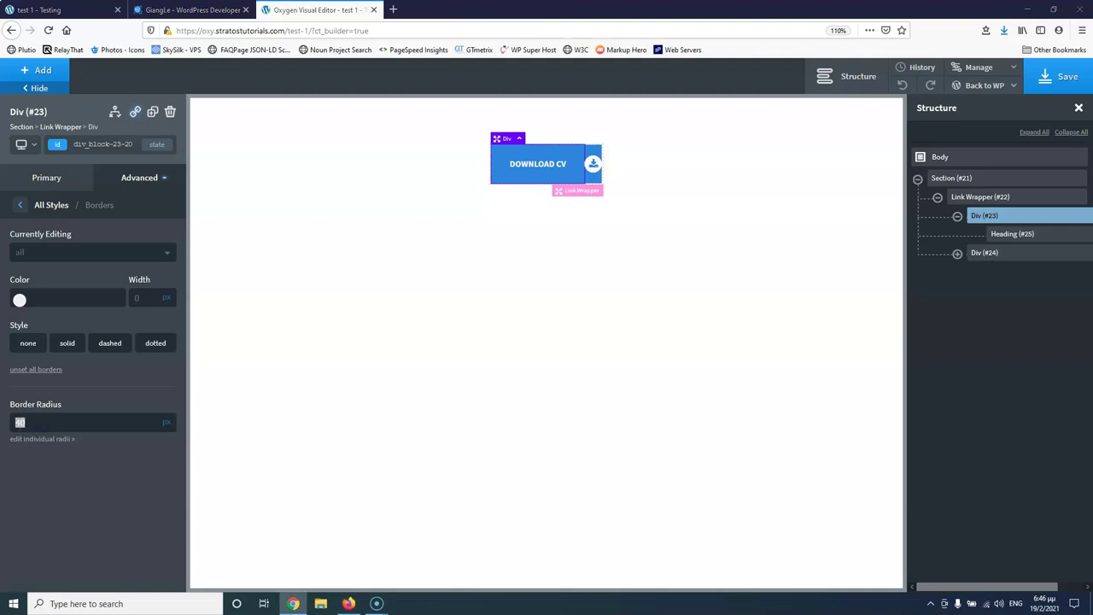
{"action": "left_click", "coordinate": [997, 198]}
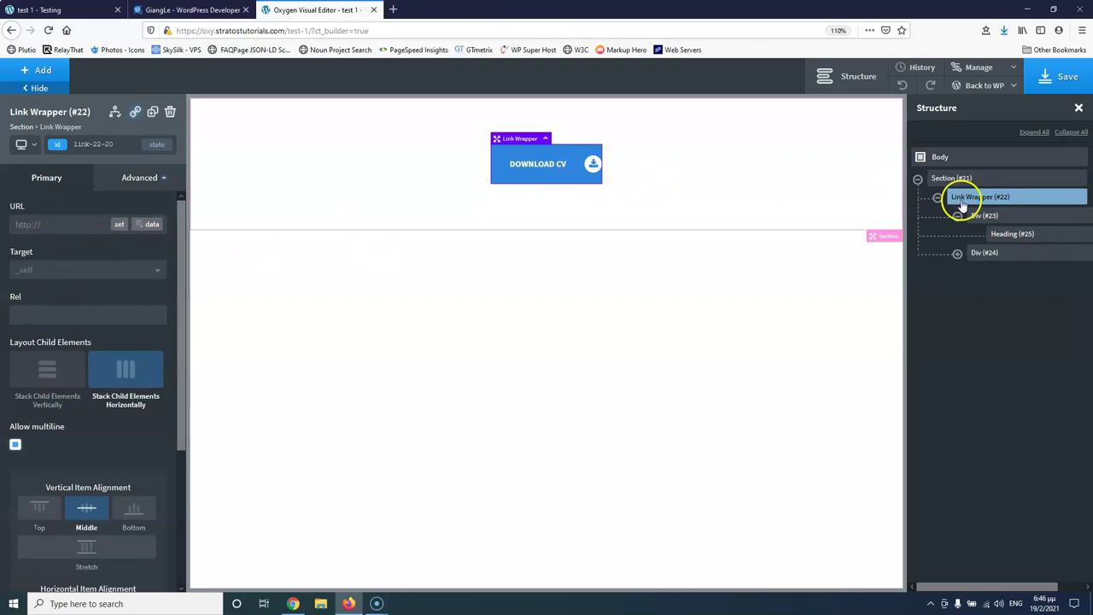
Set the Link Wrapper's border radius to 50 px.
{"action": "left_click", "coordinate": [128, 177]}
{"action": "left_click", "coordinate": [86, 345]}
{"action": "left_click", "coordinate": [52, 424]}
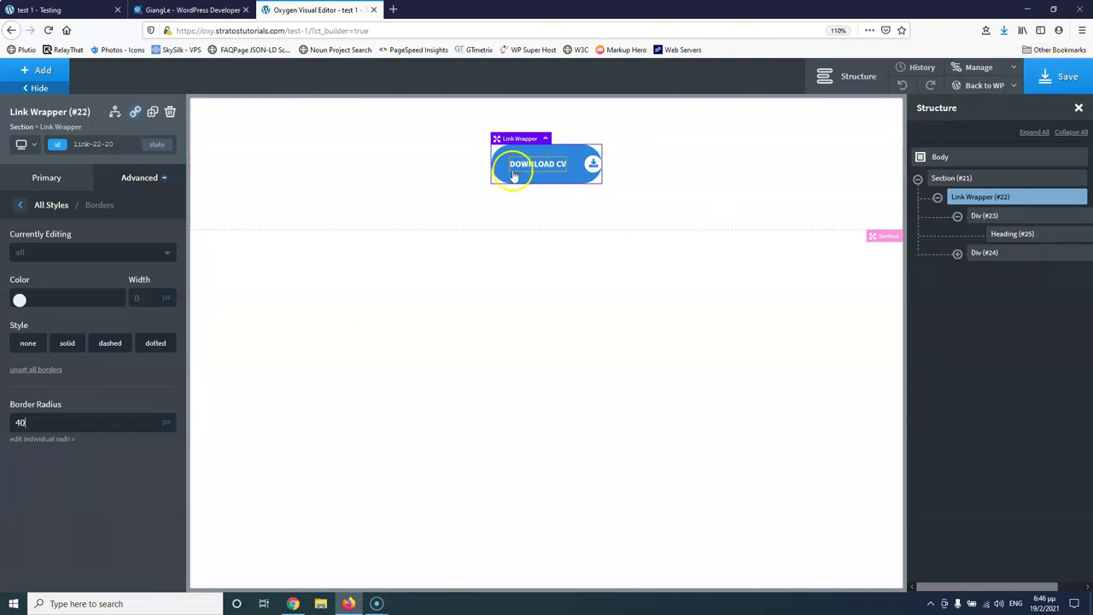
{"action": "left_click", "coordinate": [192, 10]}
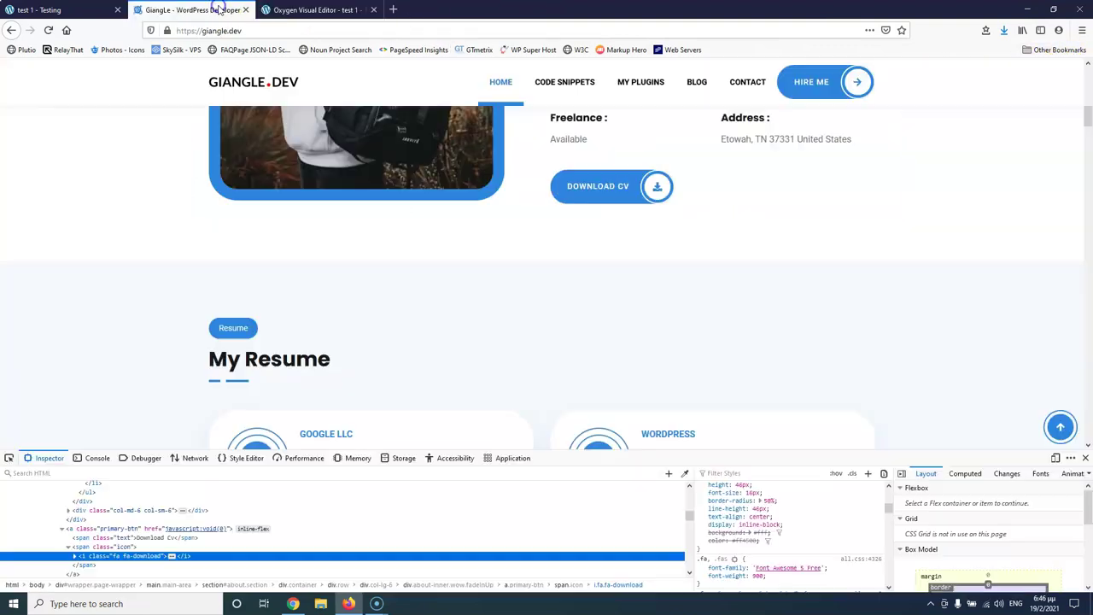
{"action": "left_click", "coordinate": [304, 8]}
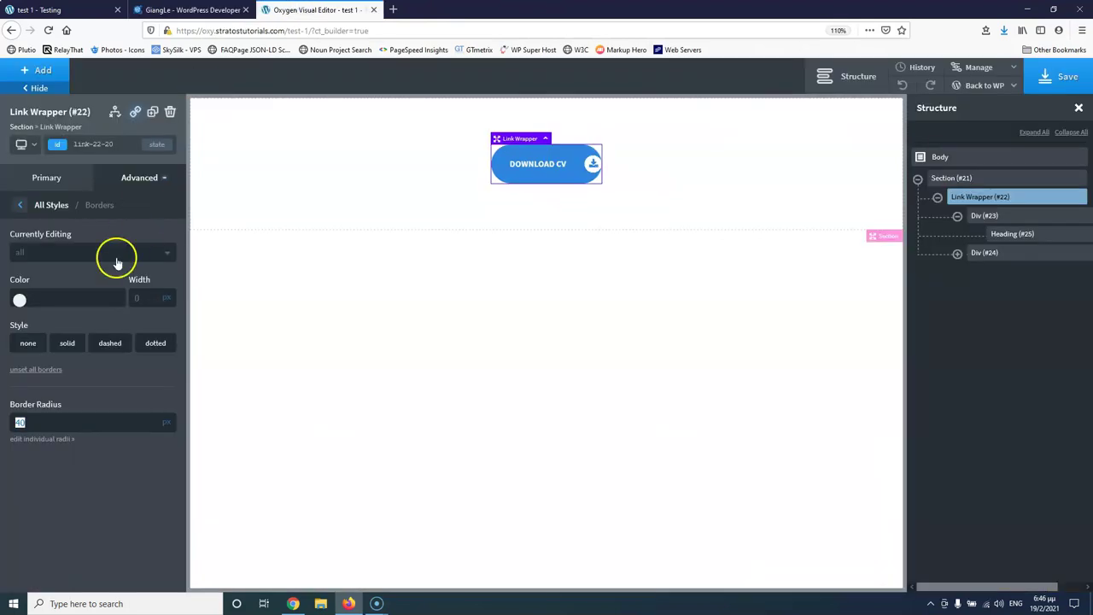
{"action": "type", "text": "50"}
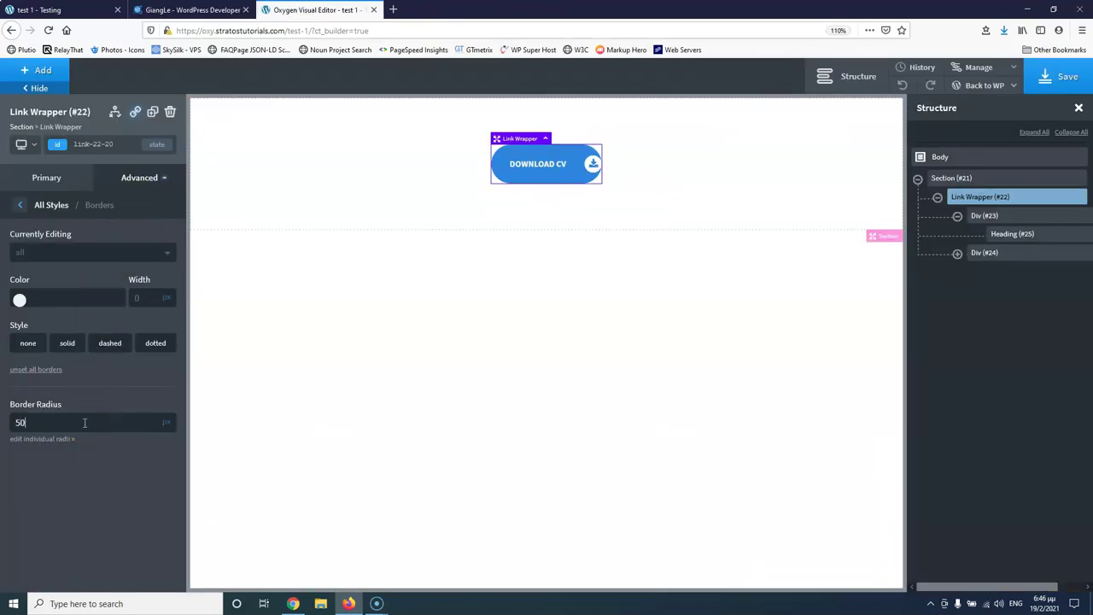
Compare the rounded pill with the giangle.dev button, then select Div #23.
{"action": "left_click", "coordinate": [213, 10]}
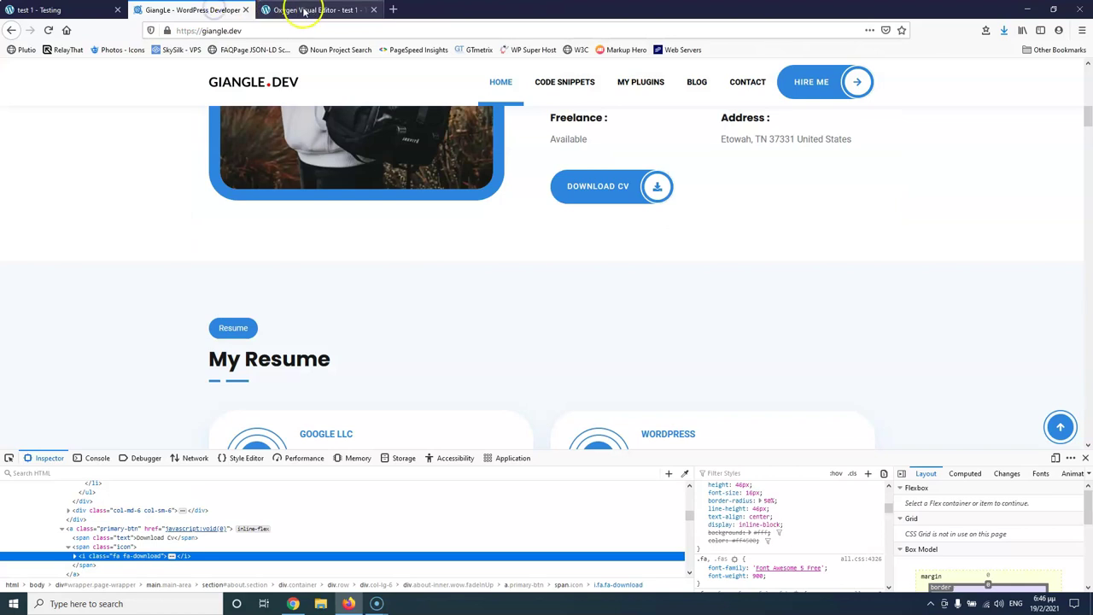
{"action": "left_click", "coordinate": [304, 9]}
{"action": "left_click", "coordinate": [214, 10]}
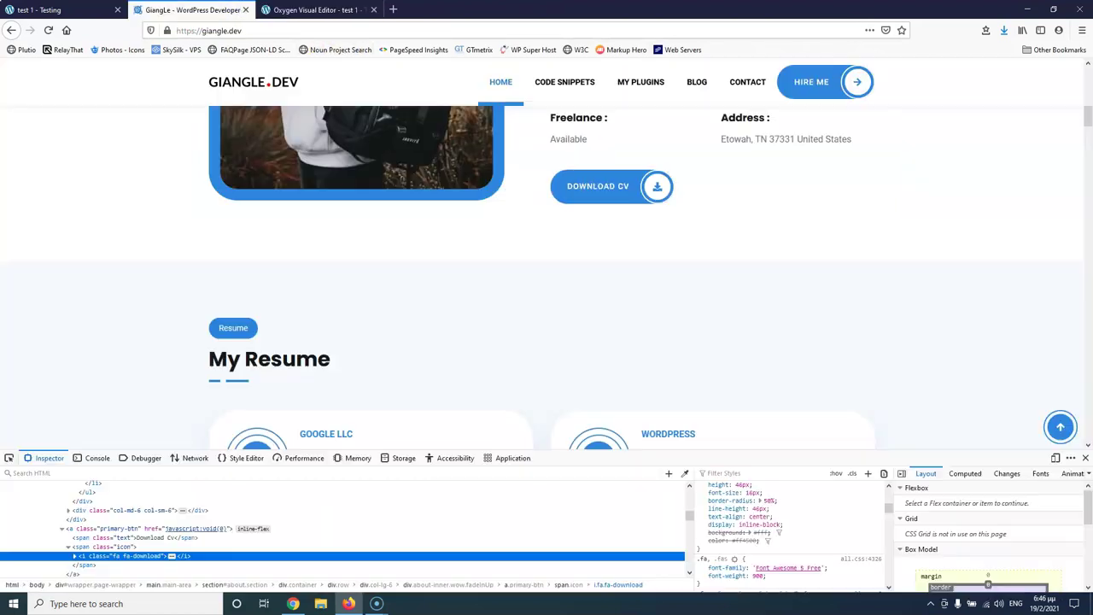
{"action": "left_click", "coordinate": [300, 9]}
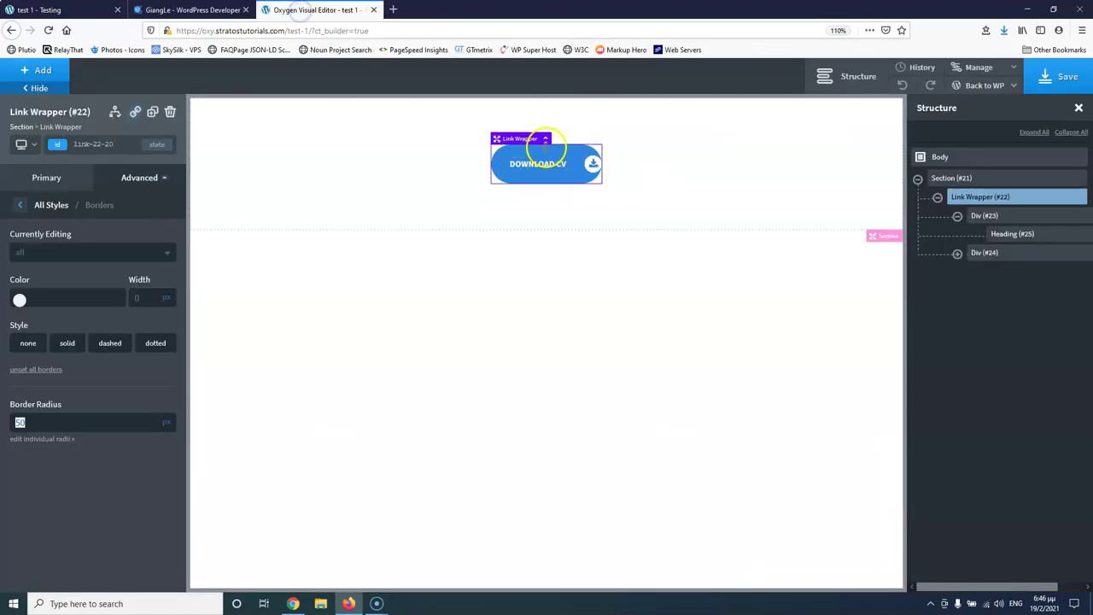
{"action": "left_click", "coordinate": [1018, 216]}
{"action": "left_click", "coordinate": [118, 194]}
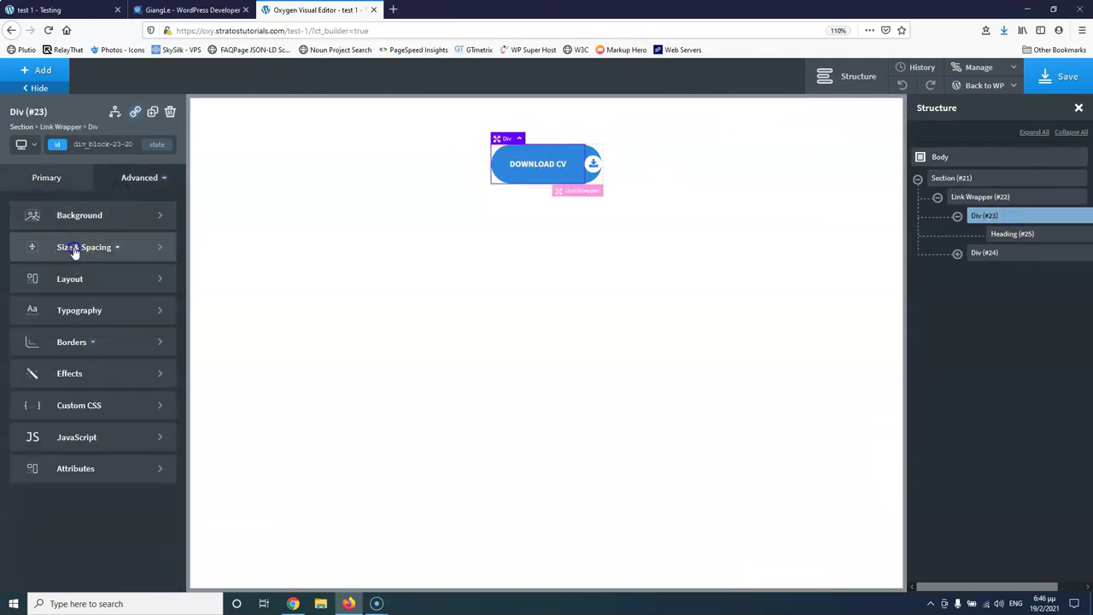
Set Div #23's top and bottom padding to 15 px and save the page.
{"action": "left_click", "coordinate": [80, 246]}
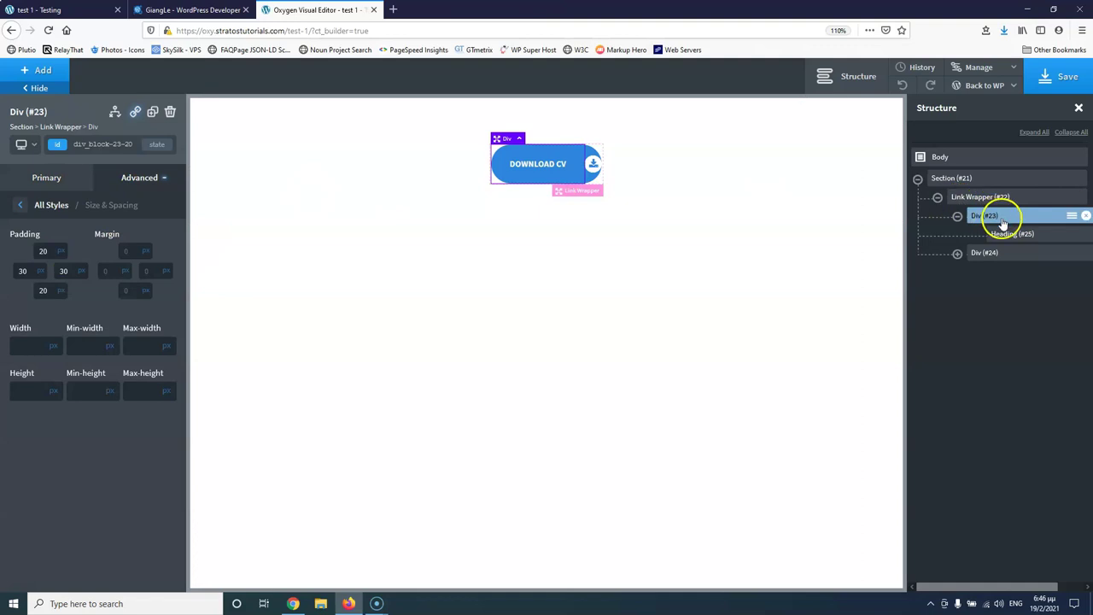
{"action": "double_click", "coordinate": [43, 251]}
{"action": "type", "text": "15"}
{"action": "left_click", "coordinate": [49, 304]}
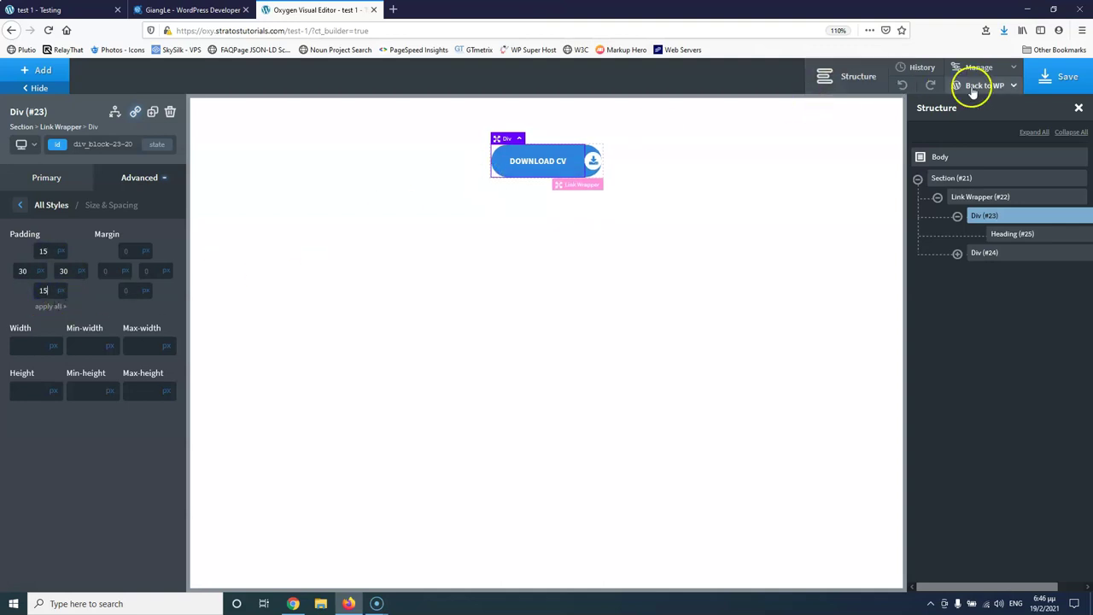
{"action": "left_click", "coordinate": [1061, 77]}
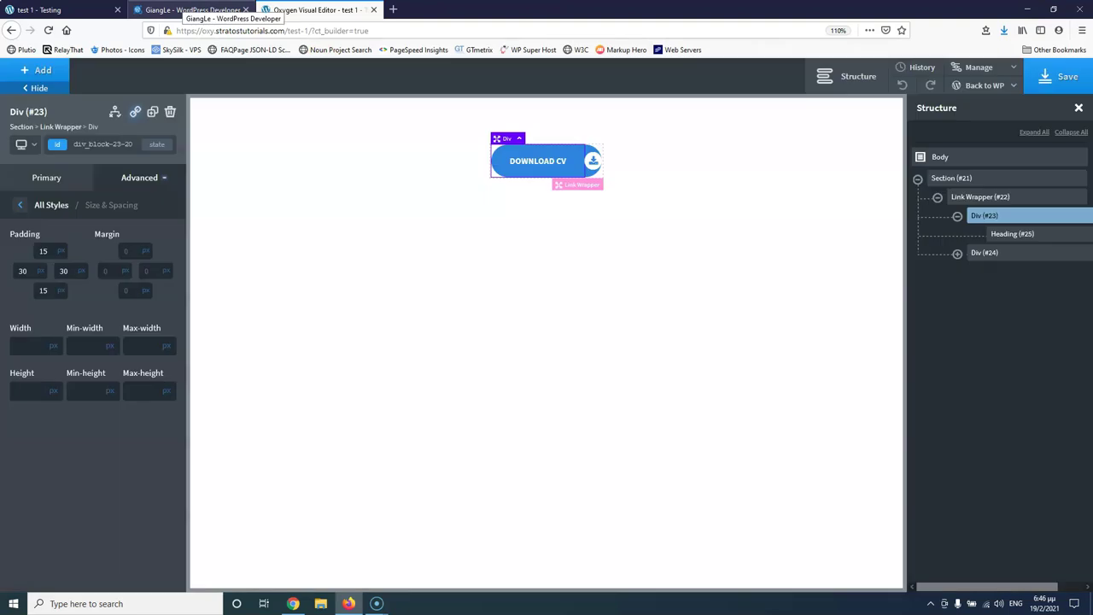
Inspect the giangle.dev download icon, reading its 46 px width, height and line-height.
{"action": "left_click", "coordinate": [189, 9]}
{"action": "left_click", "coordinate": [43, 9]}
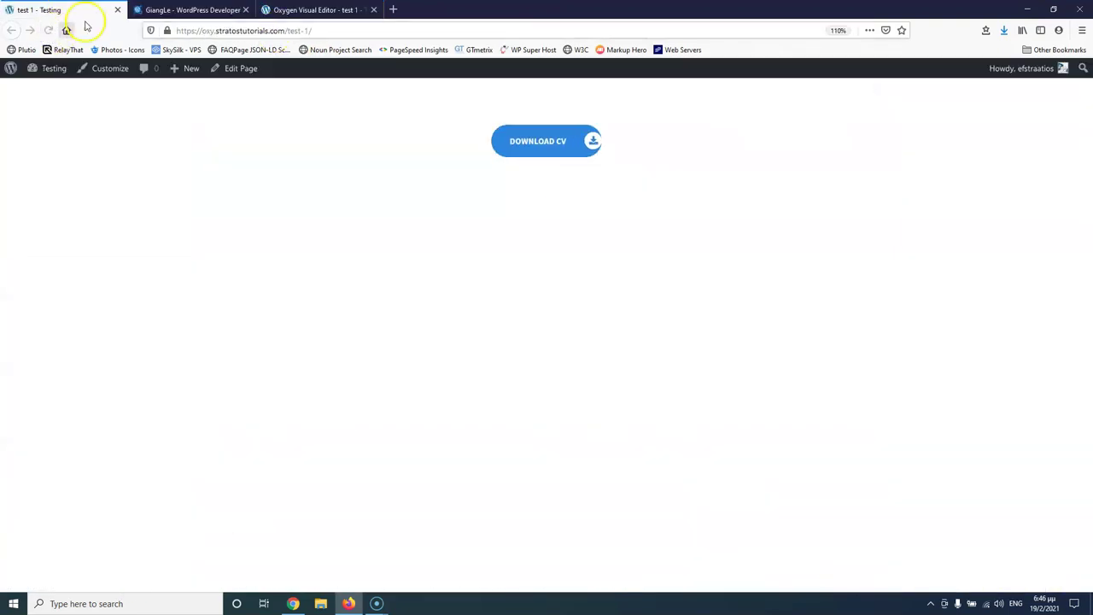
{"action": "left_click", "coordinate": [179, 10]}
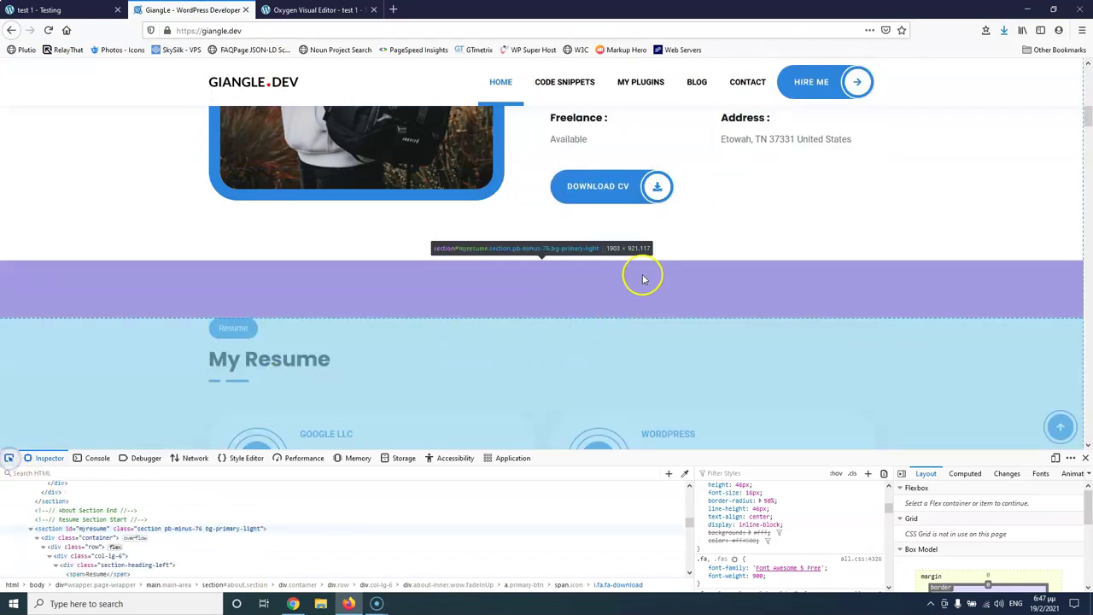
{"action": "left_click", "coordinate": [657, 189]}
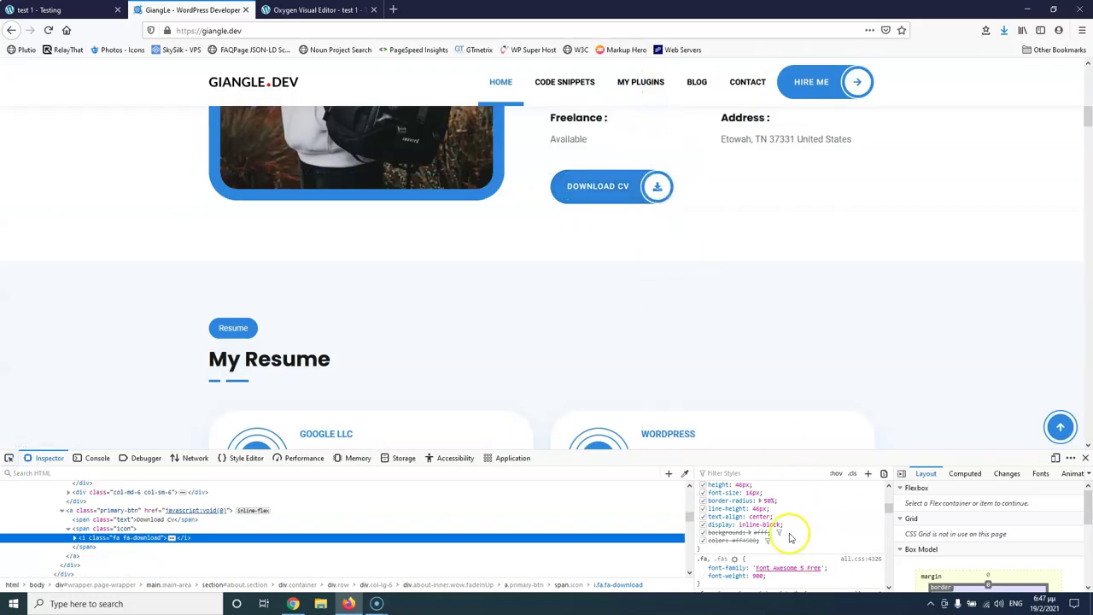
{"action": "scroll", "coordinate": [787, 538], "scroll_direction": "up", "scroll_amount": 2}
{"action": "scroll", "coordinate": [766, 546], "scroll_direction": "up", "scroll_amount": 3}
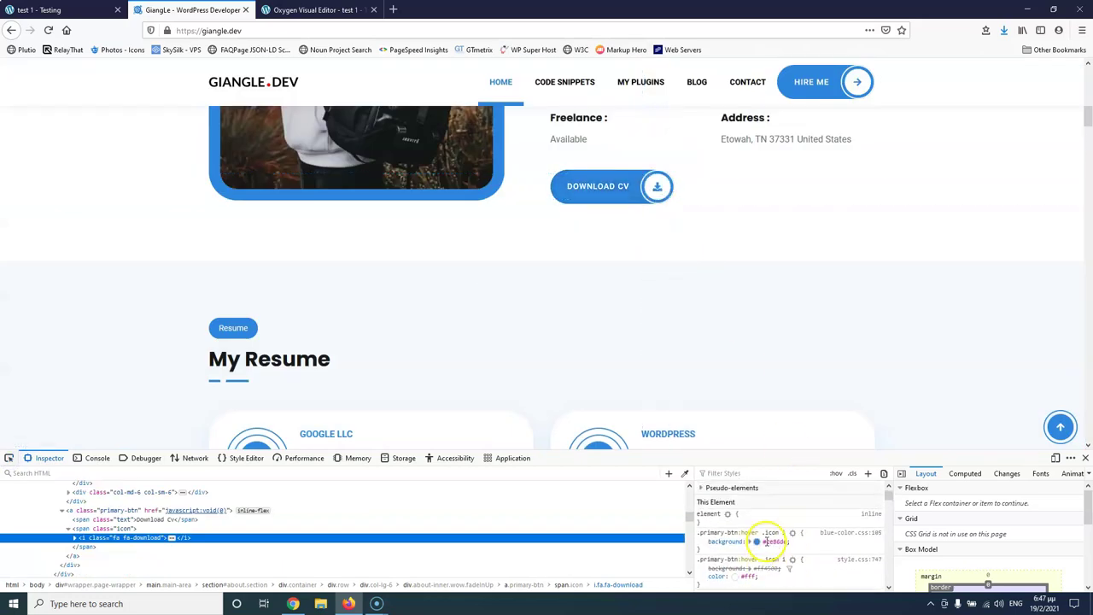
{"action": "scroll", "coordinate": [766, 542], "scroll_direction": "down", "scroll_amount": 4}
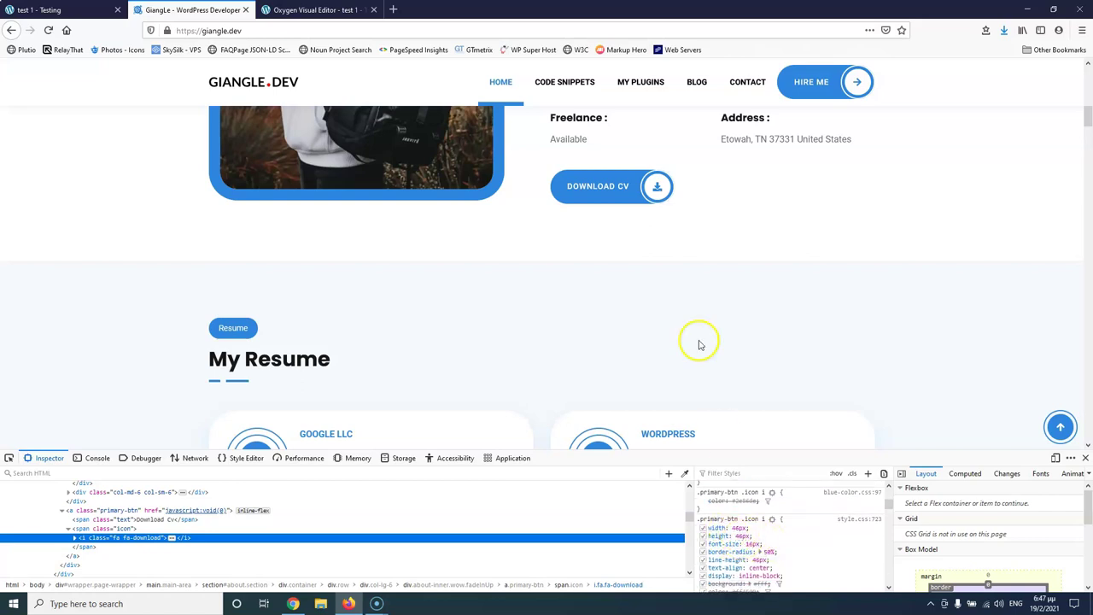
{"action": "left_click", "coordinate": [361, 10]}
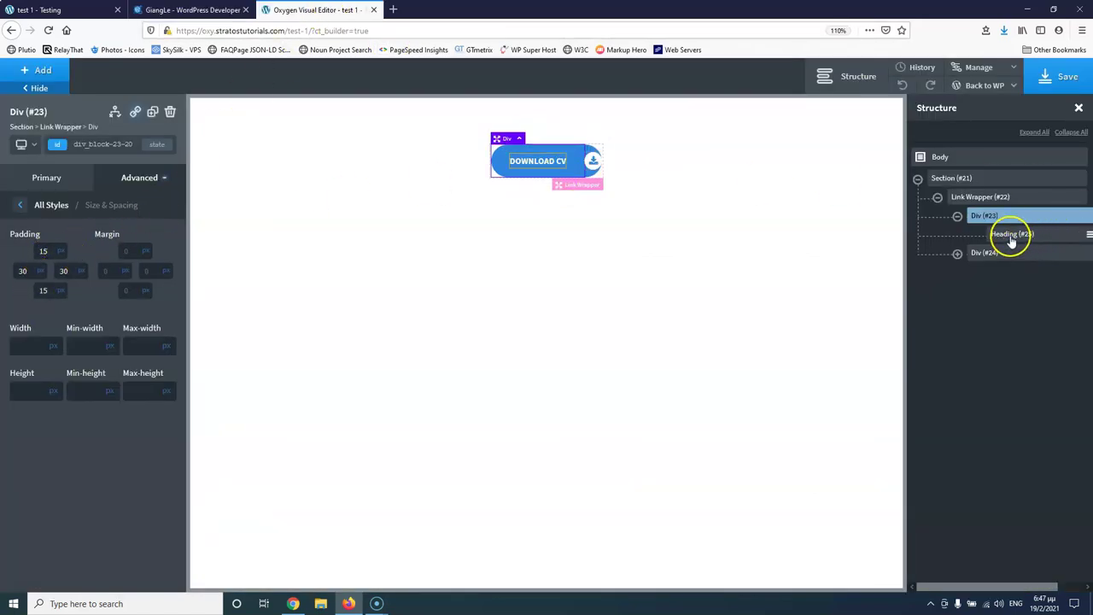
Give Icon #27 10 px space around it, save, and compare with giangle.dev.
{"action": "left_click", "coordinate": [957, 253]}
{"action": "left_click", "coordinate": [1006, 272]}
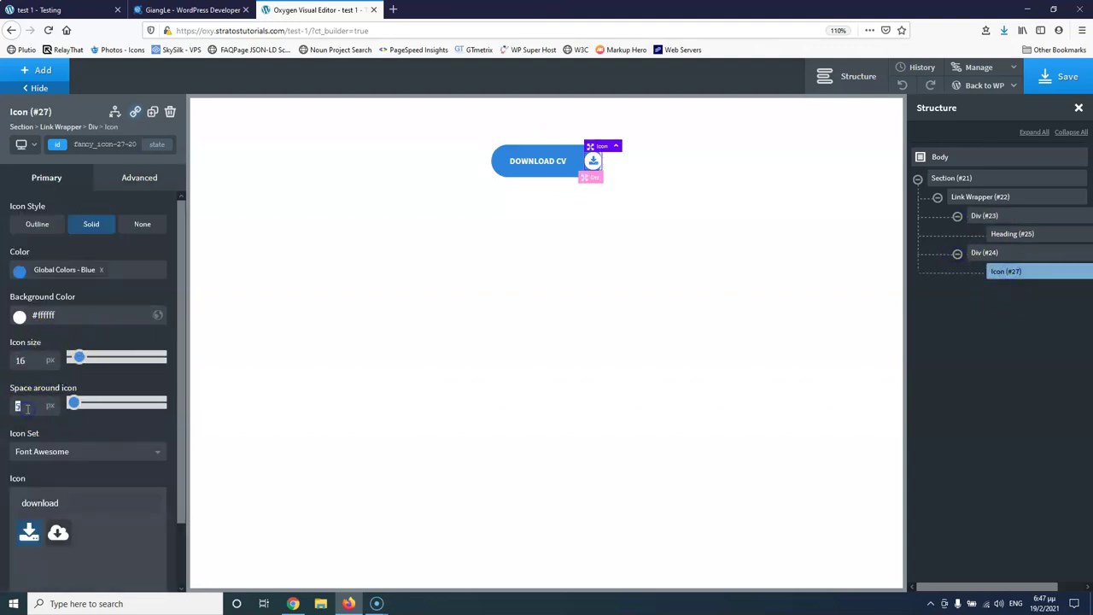
{"action": "type", "text": "6"}
{"action": "key", "text": "Up"}
{"action": "key", "text": "Up"}
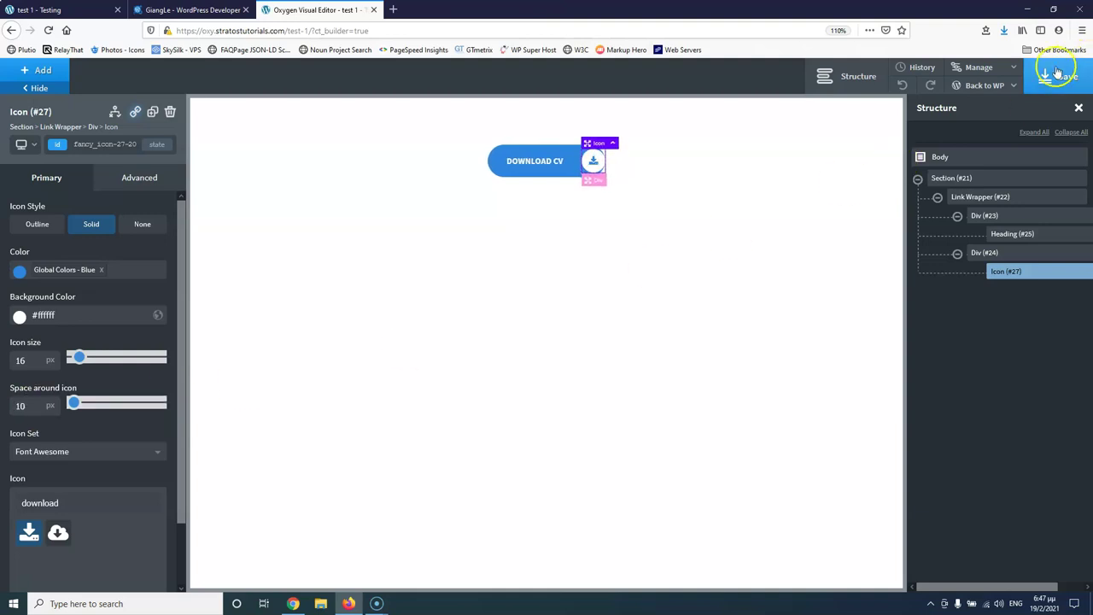
{"action": "left_click", "coordinate": [1057, 73]}
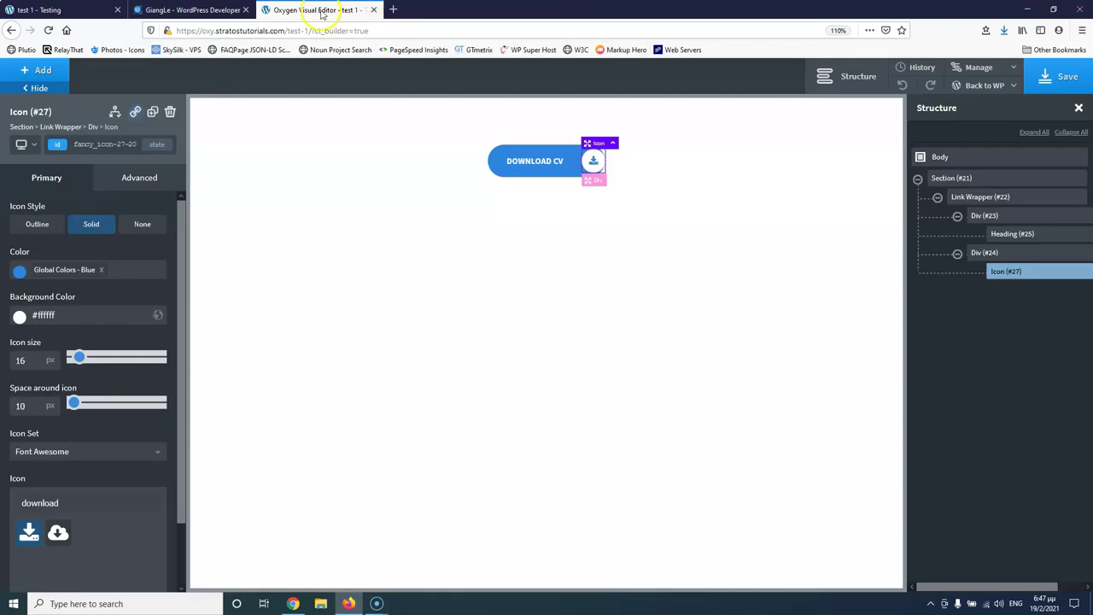
{"action": "left_click", "coordinate": [189, 14]}
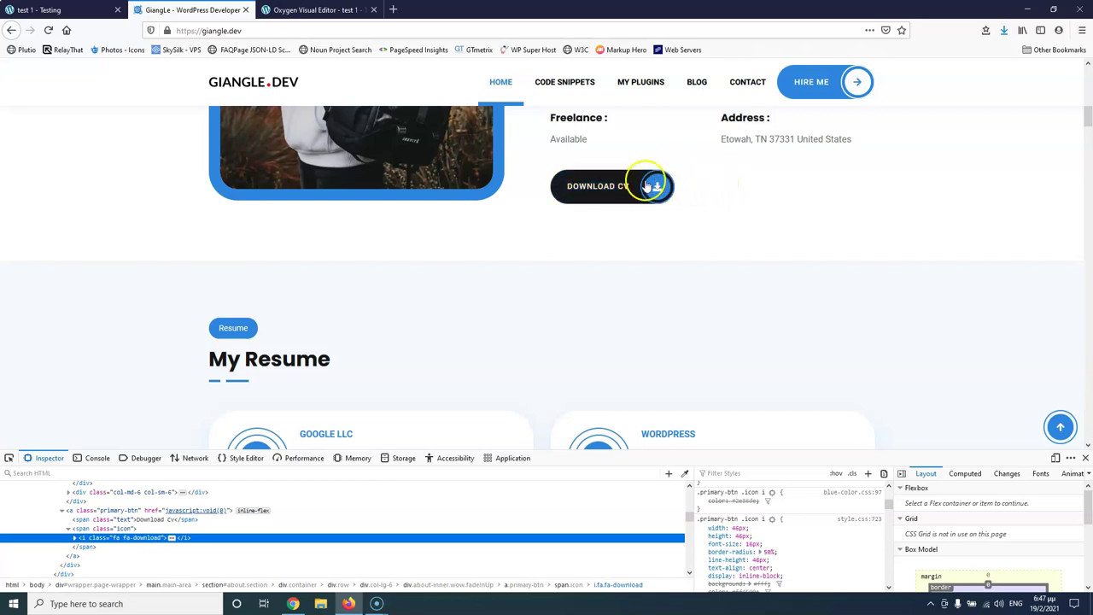
{"action": "left_click", "coordinate": [316, 10]}
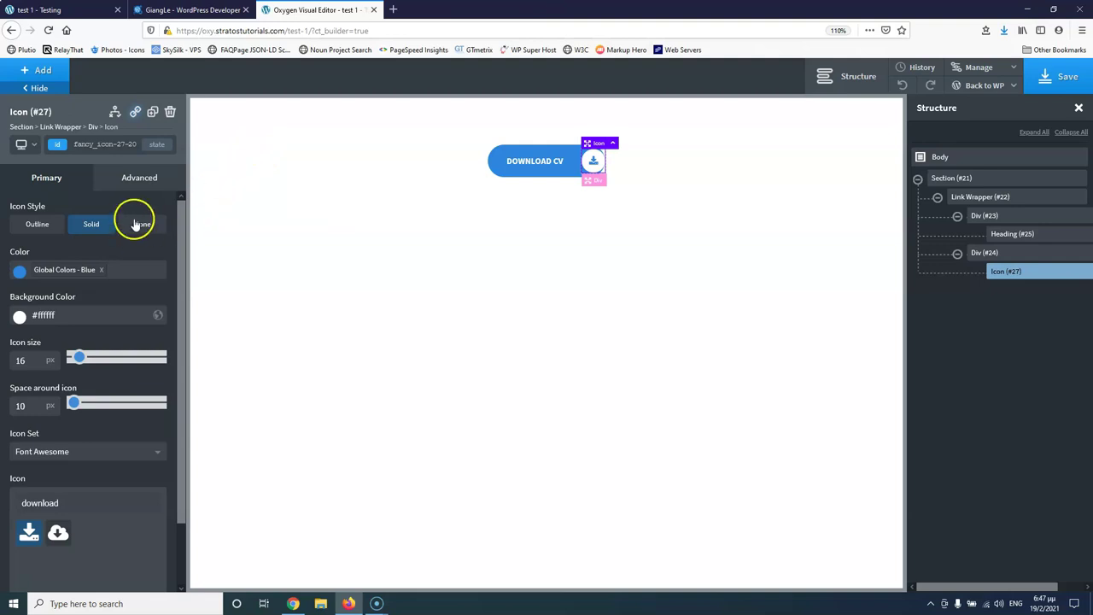
Give the download icon a 5 px solid border in Global Colors - Blue.
{"action": "left_click", "coordinate": [135, 185]}
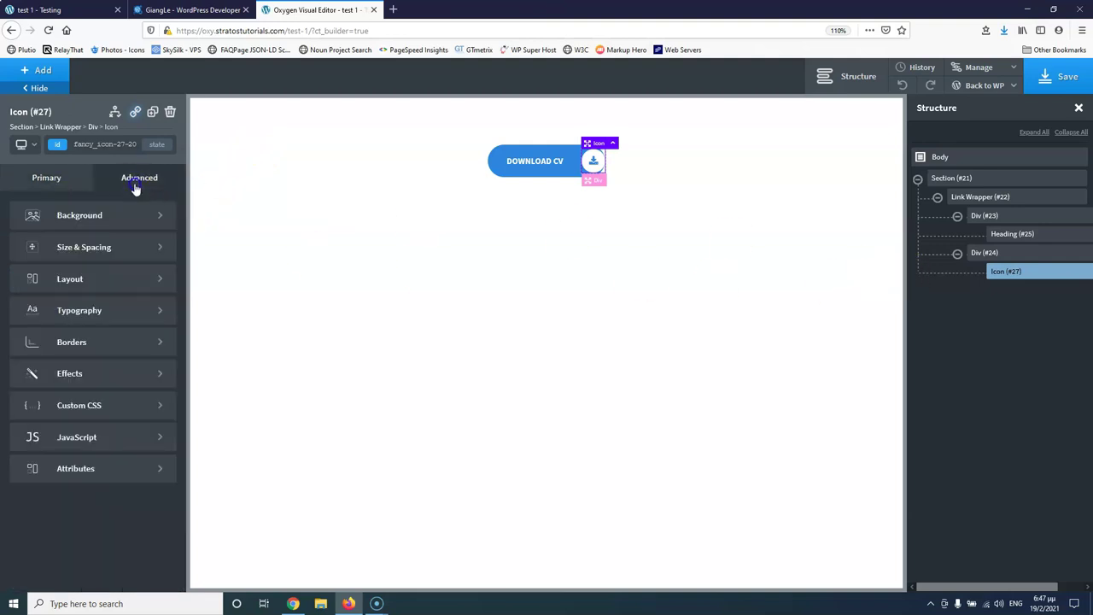
{"action": "left_click", "coordinate": [86, 350]}
{"action": "left_click", "coordinate": [19, 301]}
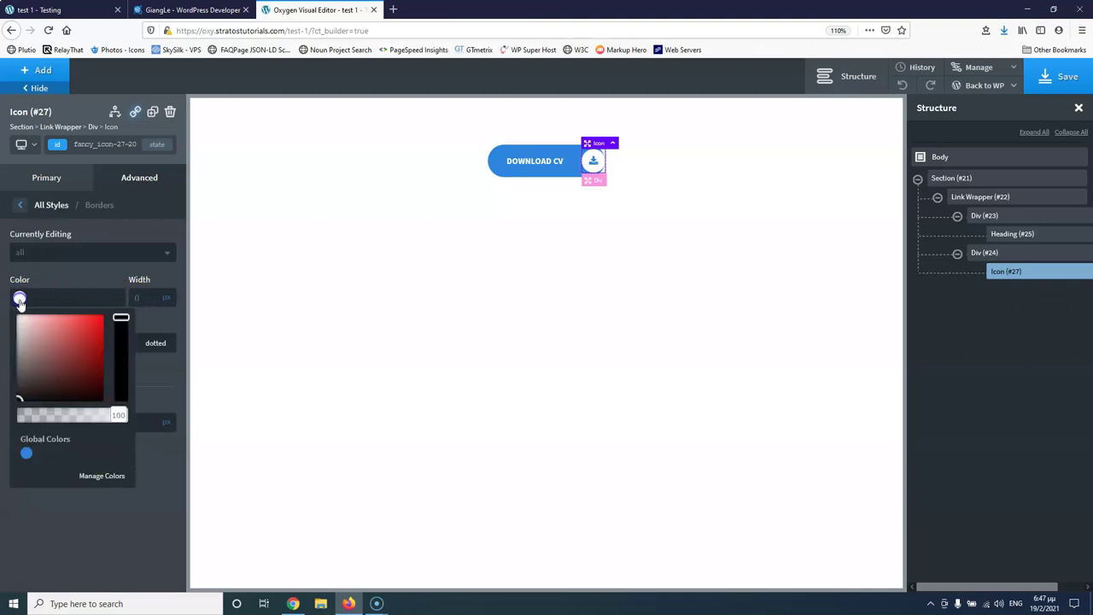
{"action": "left_click", "coordinate": [26, 453]}
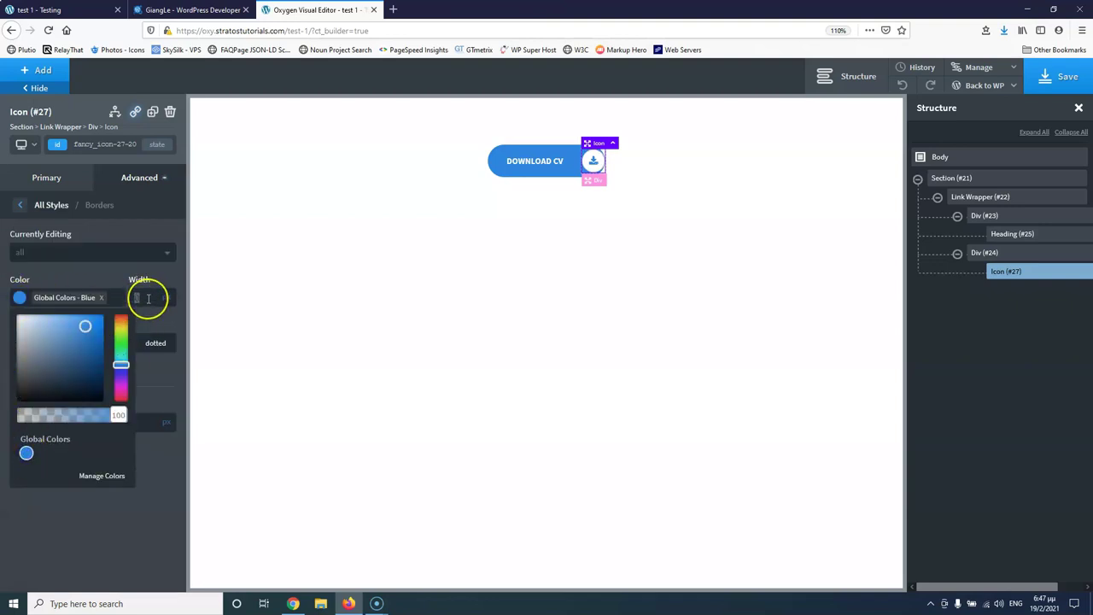
{"action": "type", "text": "5"}
{"action": "left_click", "coordinate": [102, 277]}
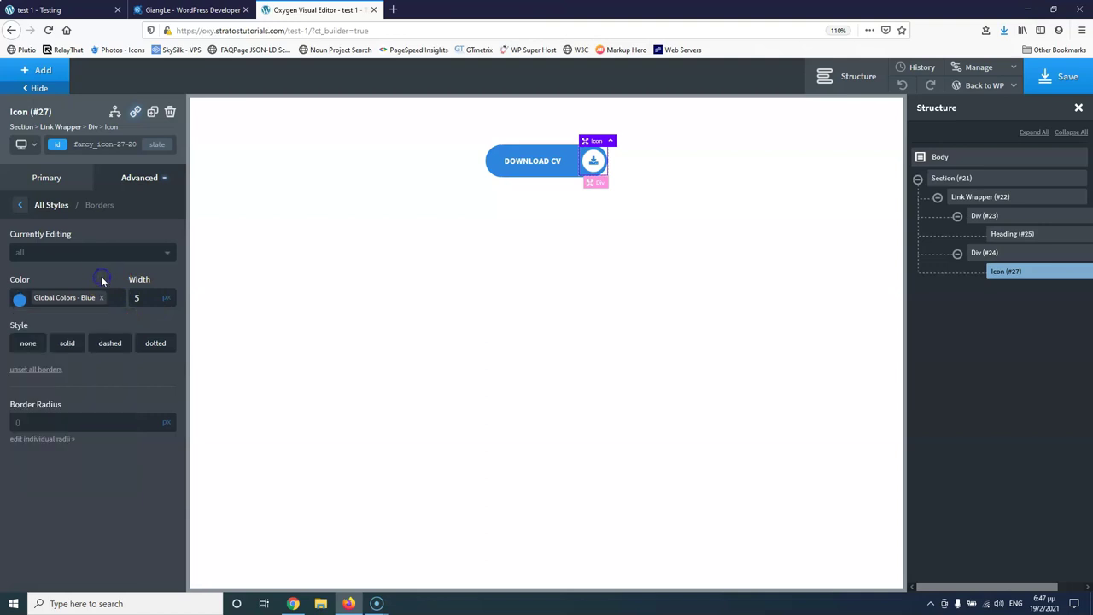
{"action": "left_click", "coordinate": [67, 343]}
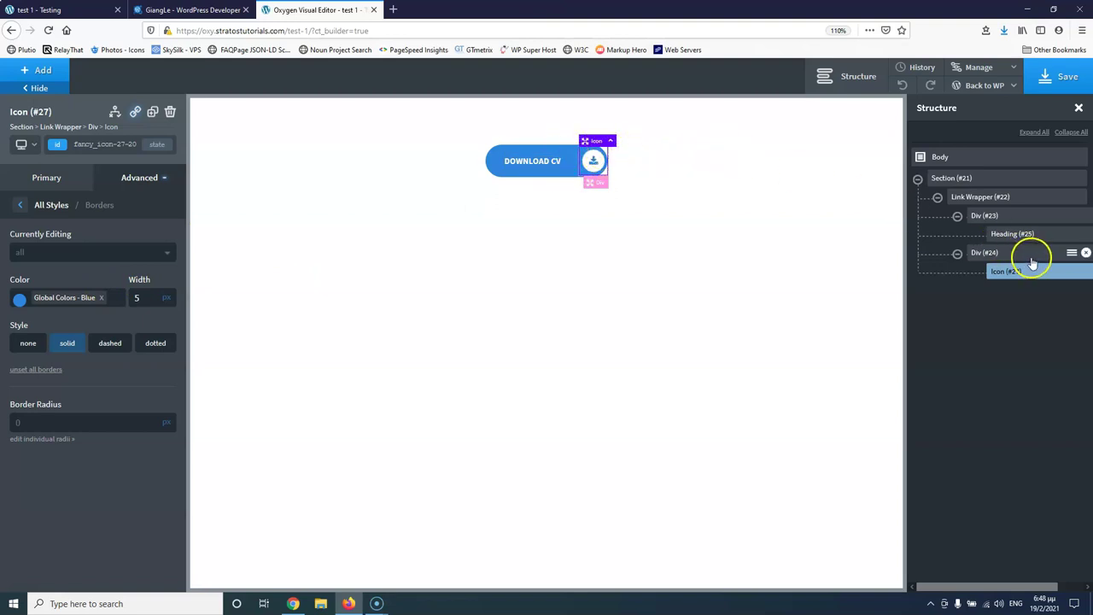
{"action": "left_click", "coordinate": [990, 253]}
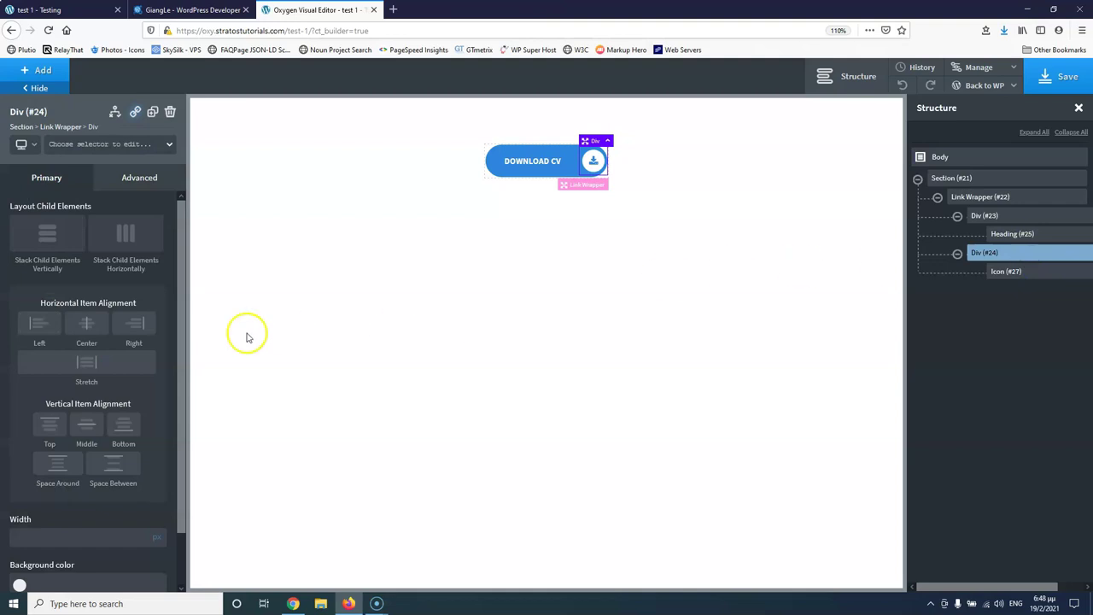
Try a strong red #f70000 background on the icon container, then remove it.
{"action": "scroll", "coordinate": [49, 504], "scroll_direction": "down", "scroll_amount": 1}
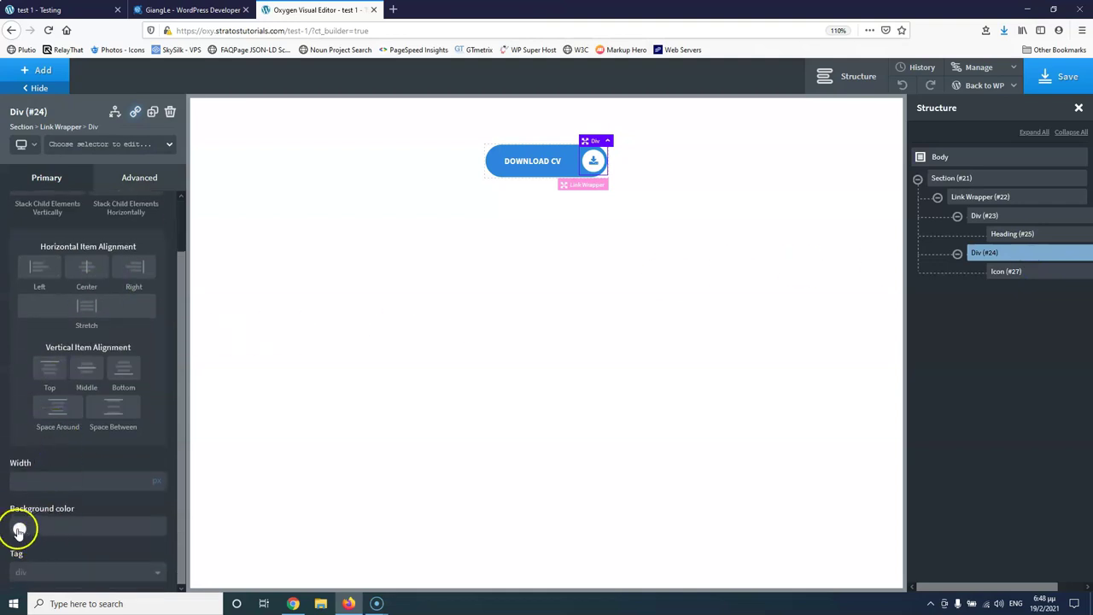
{"action": "left_click", "coordinate": [18, 530]}
{"action": "left_click", "coordinate": [120, 547]}
{"action": "left_click", "coordinate": [101, 547]}
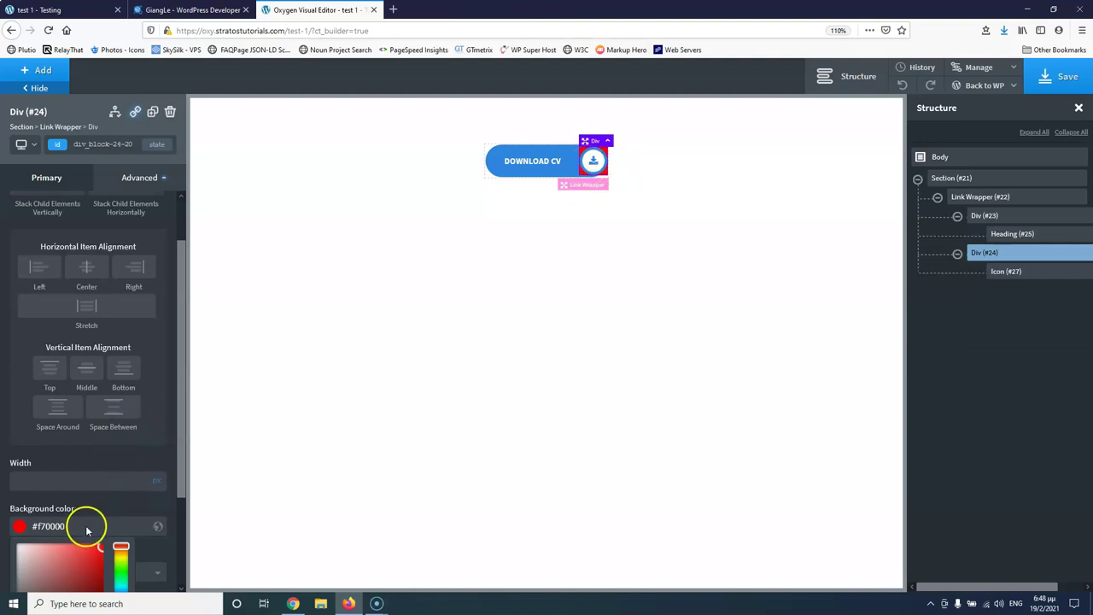
{"action": "scroll", "coordinate": [68, 520], "scroll_direction": "down", "scroll_amount": 3}
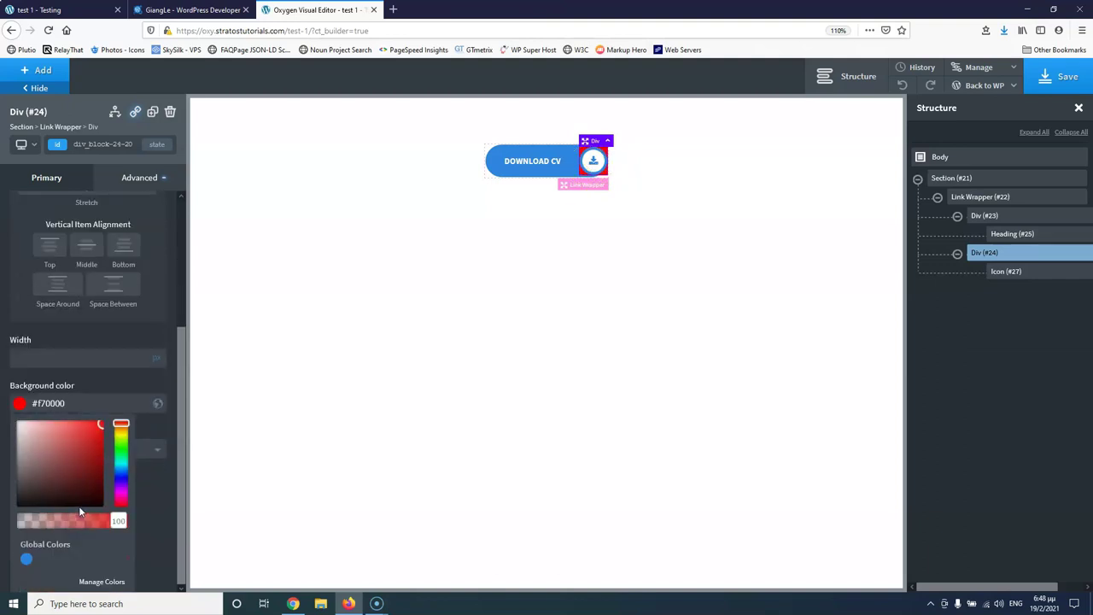
{"action": "left_click", "coordinate": [152, 540]}
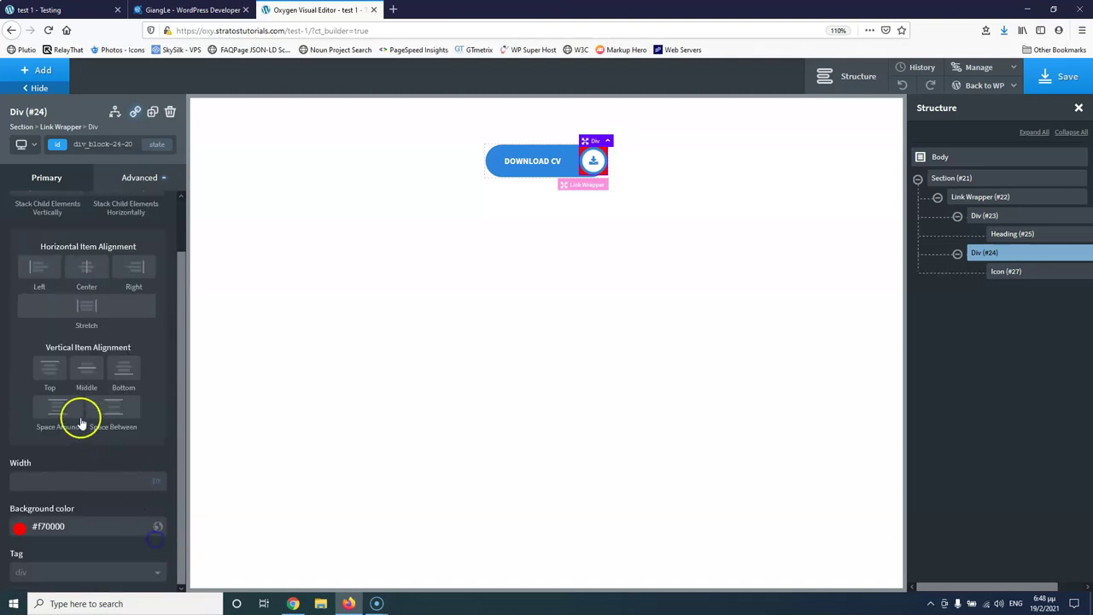
{"action": "left_click_drag", "start_coordinate": [60, 535], "coordinate": [5, 526]}
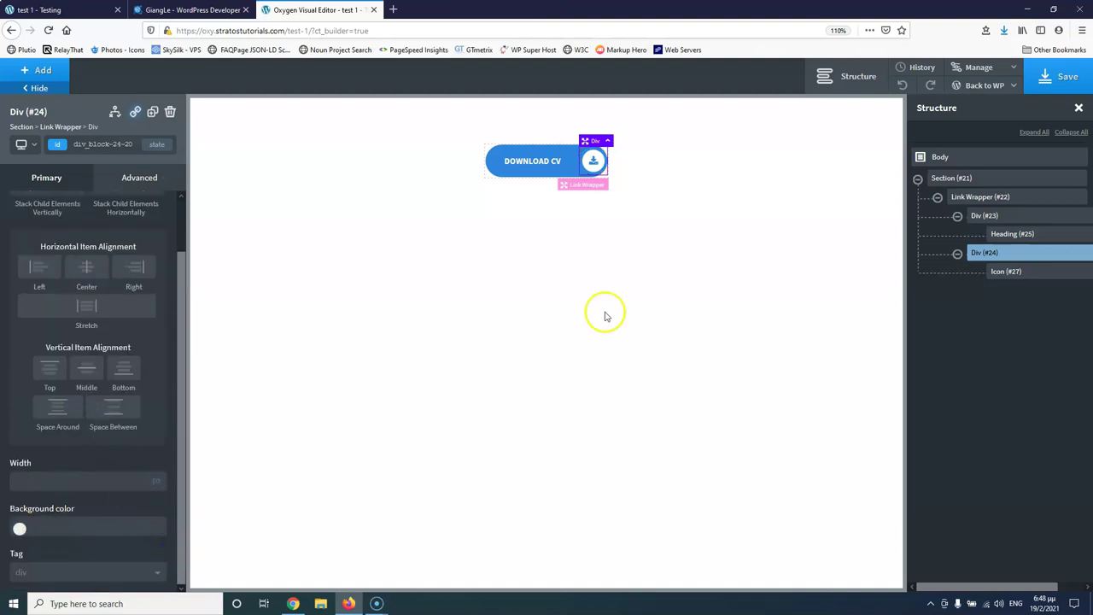
Save the page and compare the test 1 page with the giangle.dev reference.
{"action": "left_click", "coordinate": [1047, 81]}
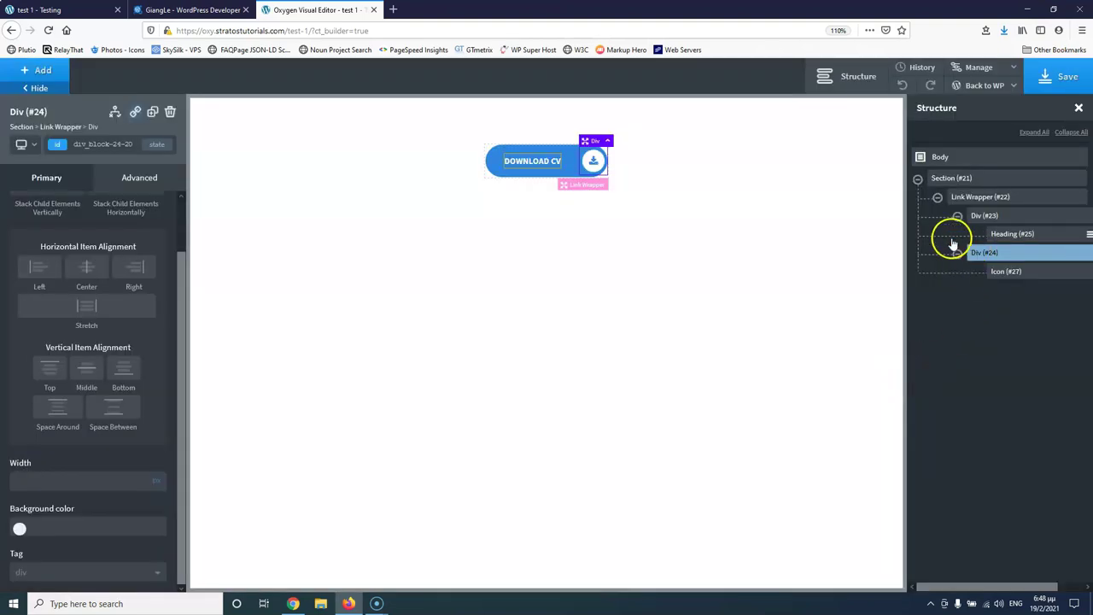
{"action": "left_click", "coordinate": [85, 9]}
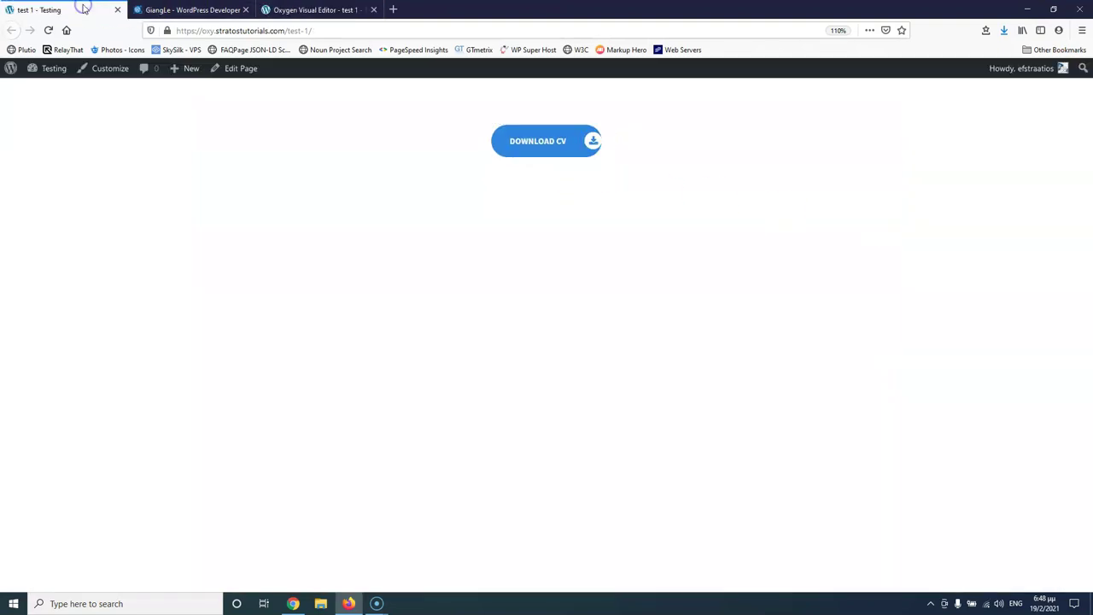
{"action": "left_click", "coordinate": [189, 10]}
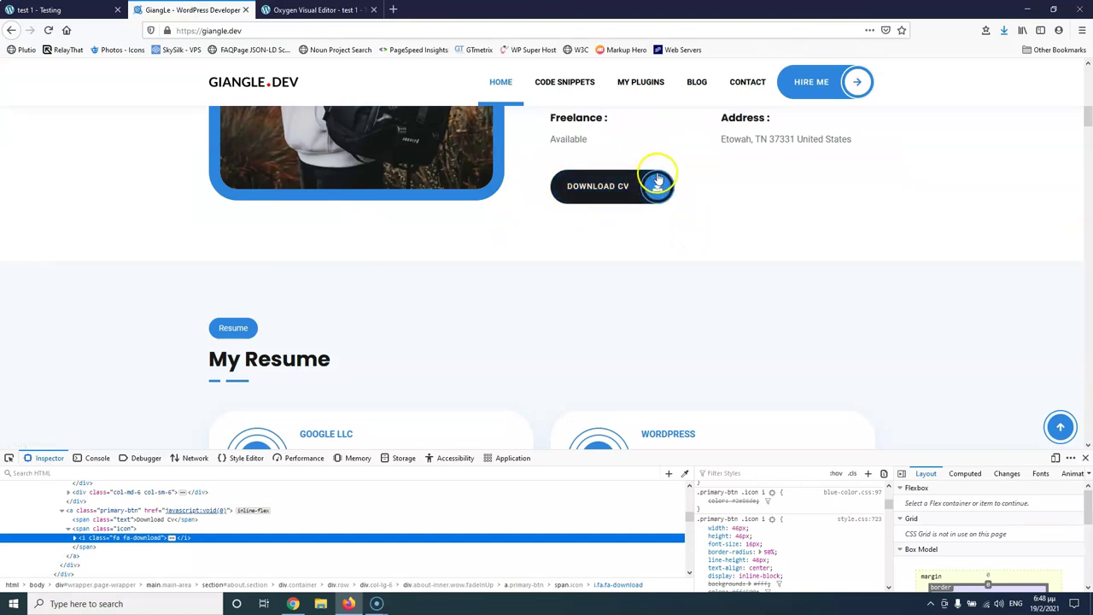
{"action": "left_click", "coordinate": [316, 9]}
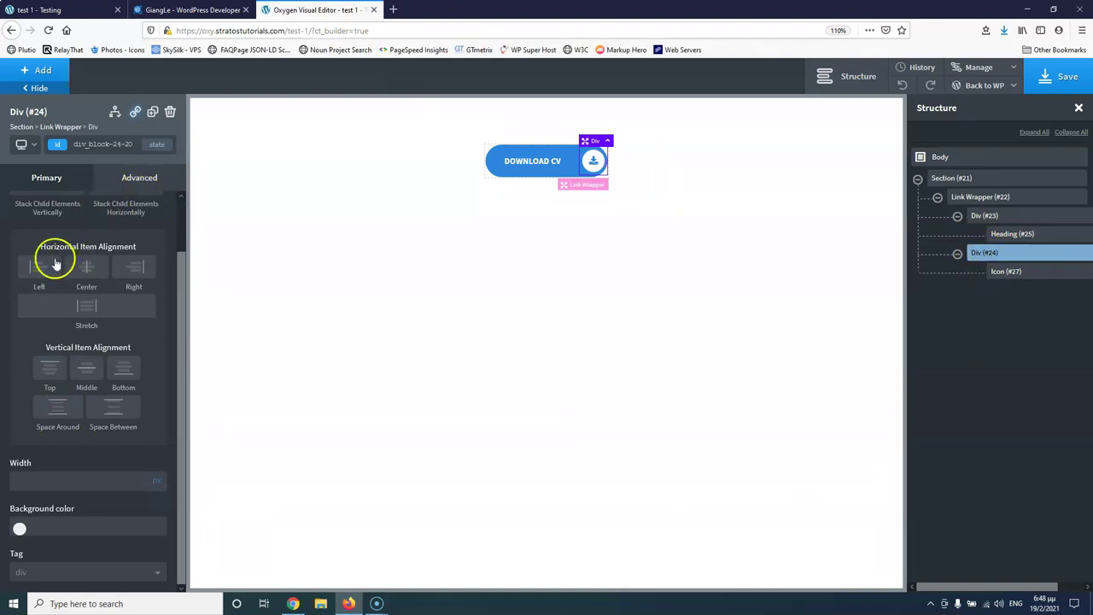
Give Div #24 a 2 px solid #ffffff border with a 40 px radius, then save.
{"action": "scroll", "coordinate": [93, 200], "scroll_direction": "up", "scroll_amount": 2}
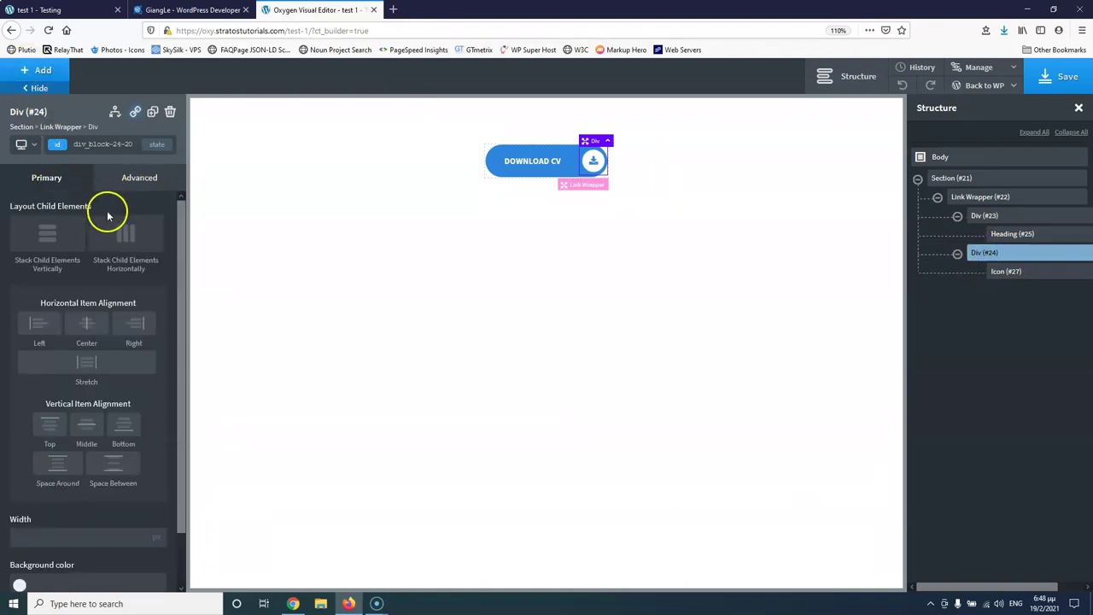
{"action": "left_click", "coordinate": [140, 181]}
{"action": "left_click", "coordinate": [87, 343]}
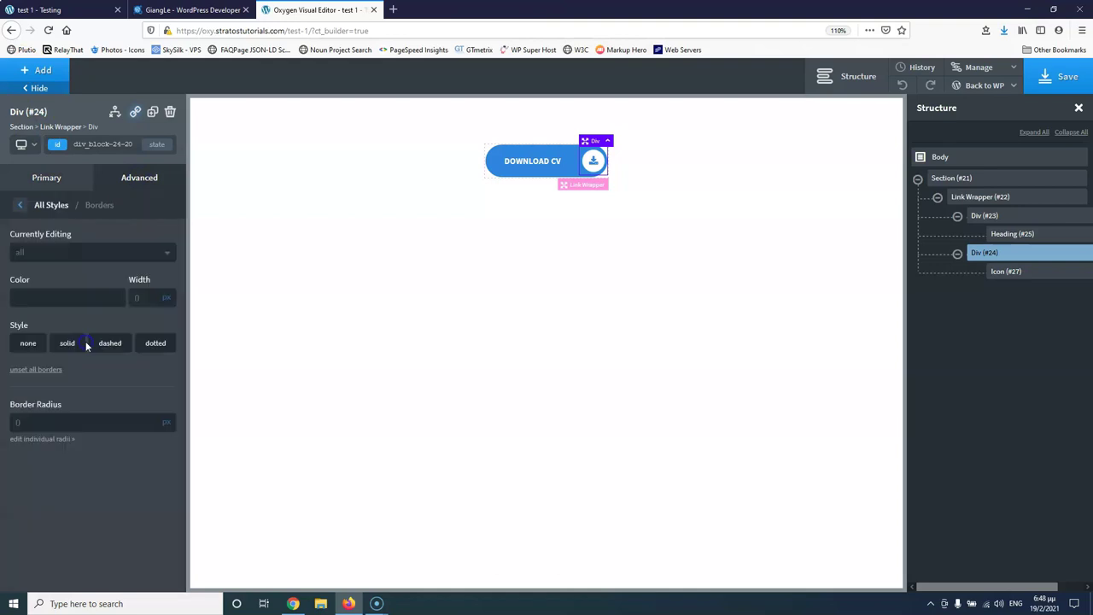
{"action": "left_click", "coordinate": [146, 298]}
{"action": "left_click", "coordinate": [67, 343]}
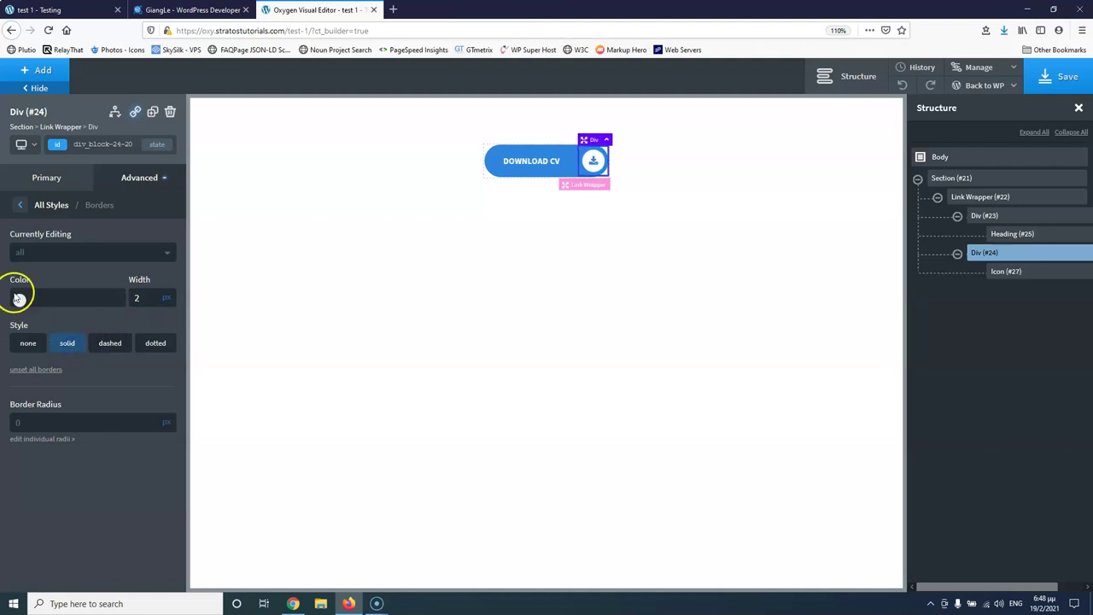
{"action": "left_click", "coordinate": [19, 300]}
{"action": "left_click_drag", "start_coordinate": [34, 340], "coordinate": [17, 315]}
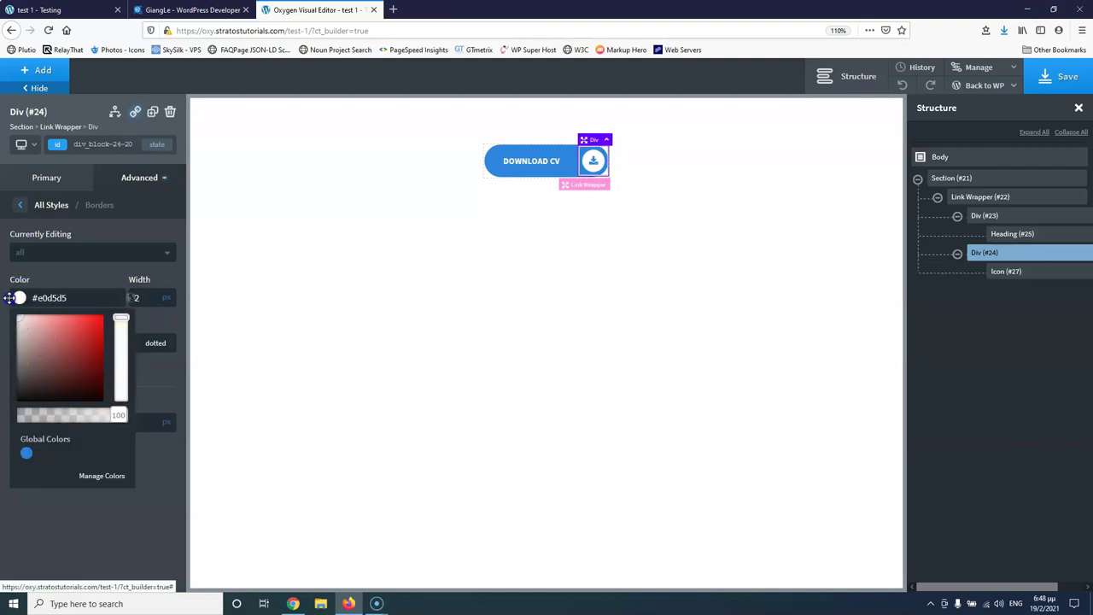
{"action": "left_click", "coordinate": [20, 297]}
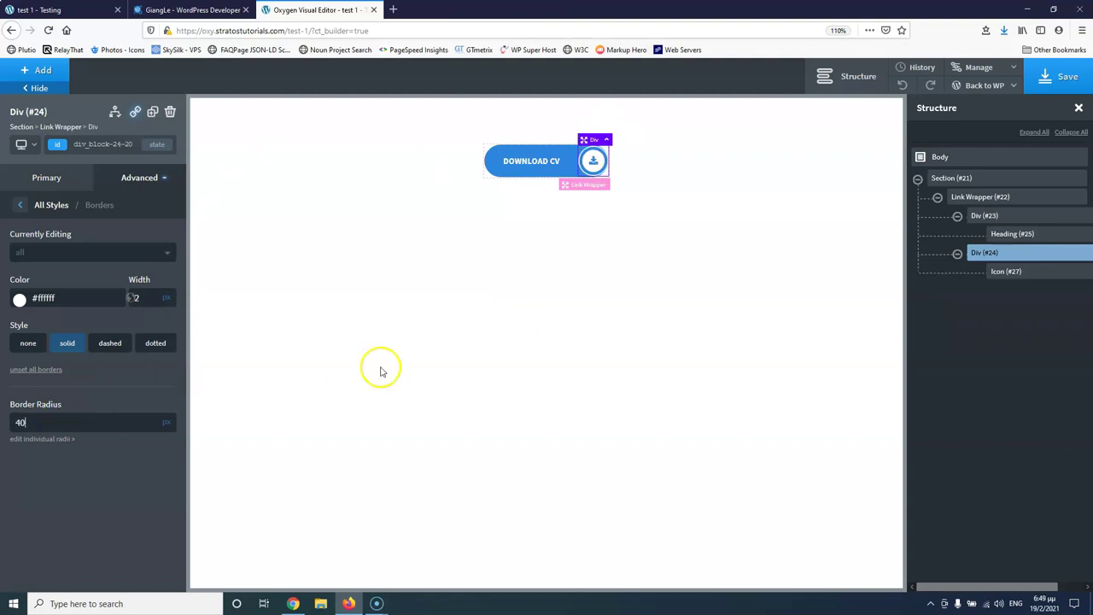
{"action": "left_click", "coordinate": [1059, 76]}
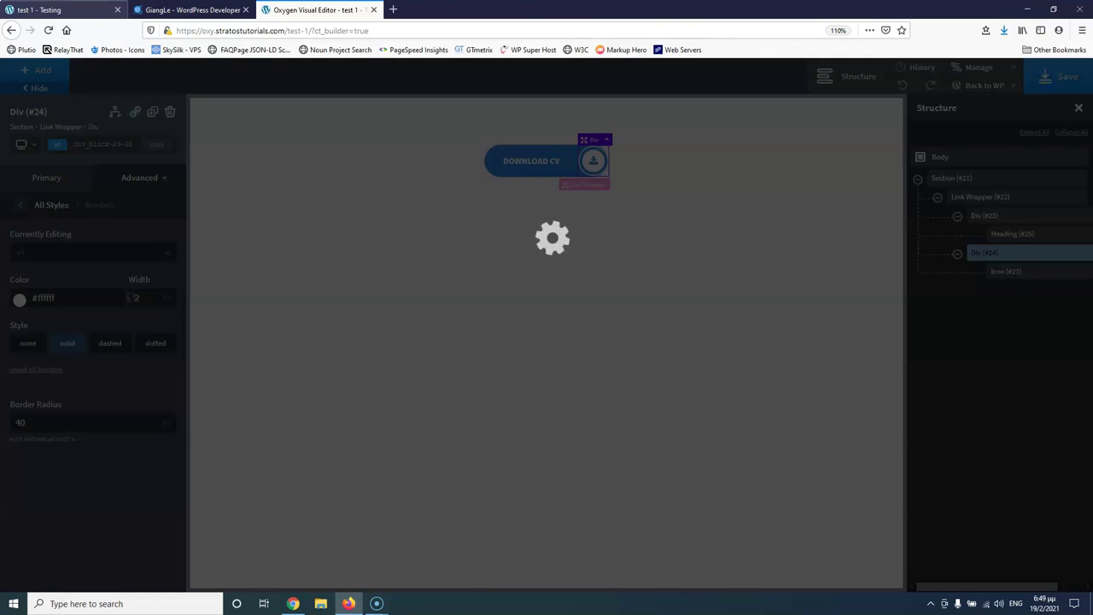
{"action": "left_click", "coordinate": [51, 10]}
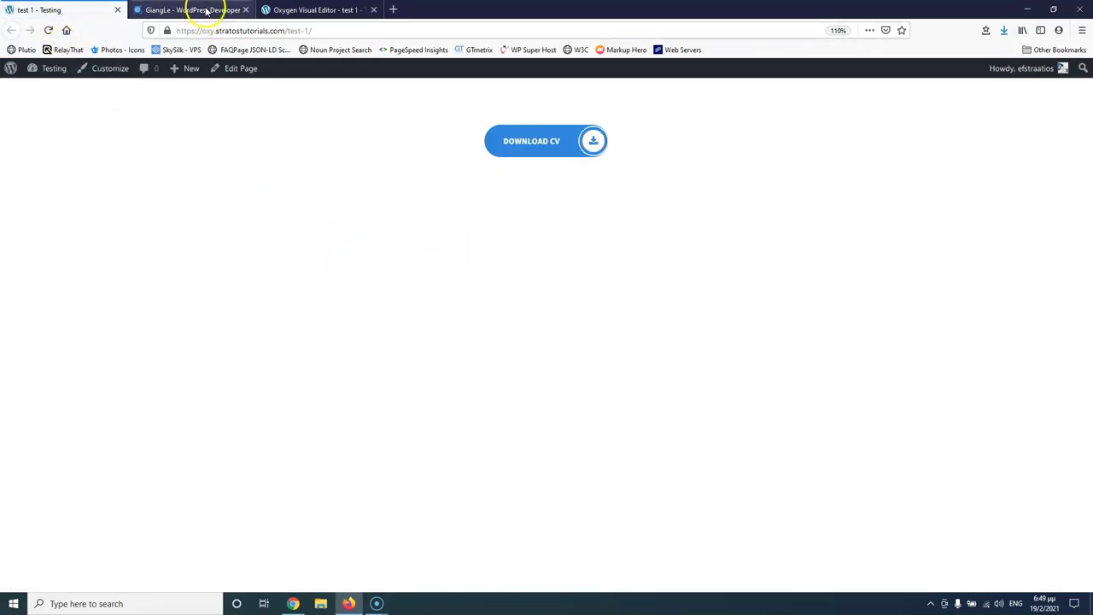
{"action": "left_click", "coordinate": [205, 10]}
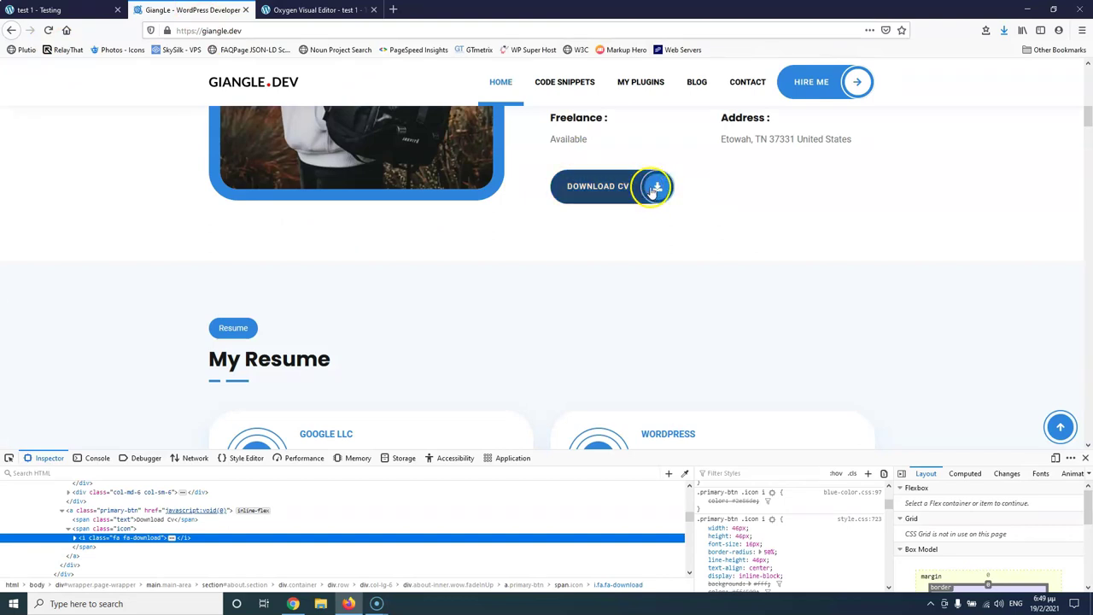
{"action": "left_click", "coordinate": [85, 6]}
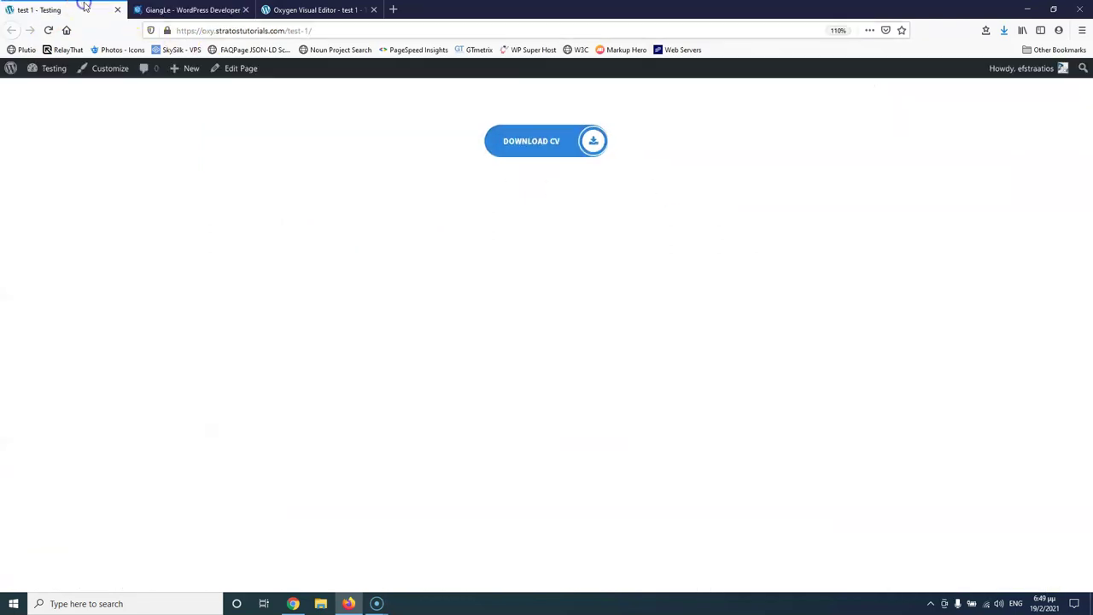
{"action": "left_click", "coordinate": [186, 9]}
{"action": "left_click", "coordinate": [73, 10]}
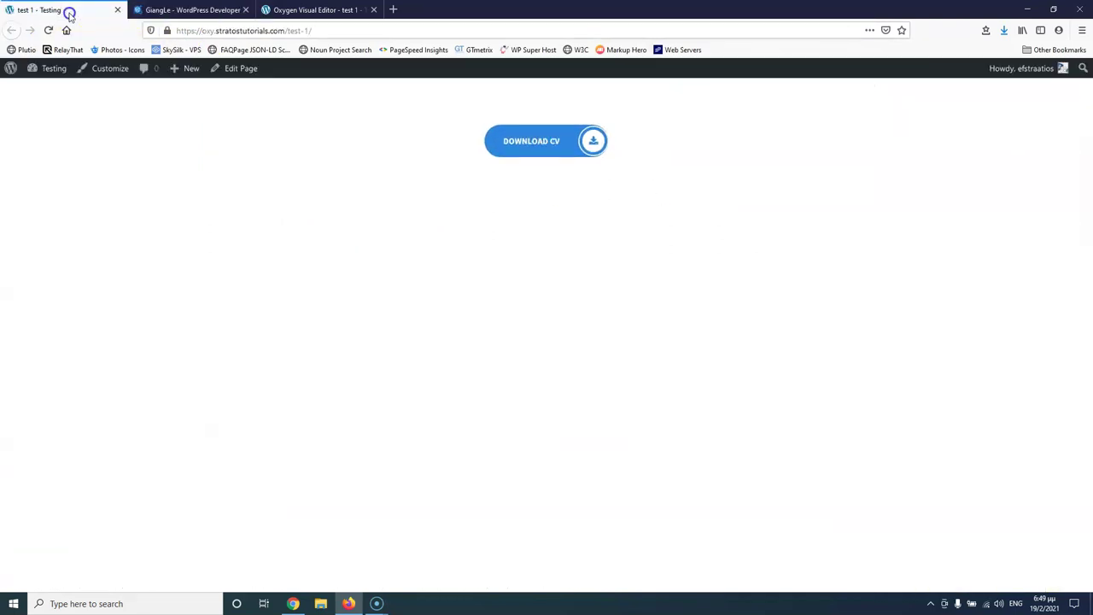
{"action": "left_click", "coordinate": [164, 9]}
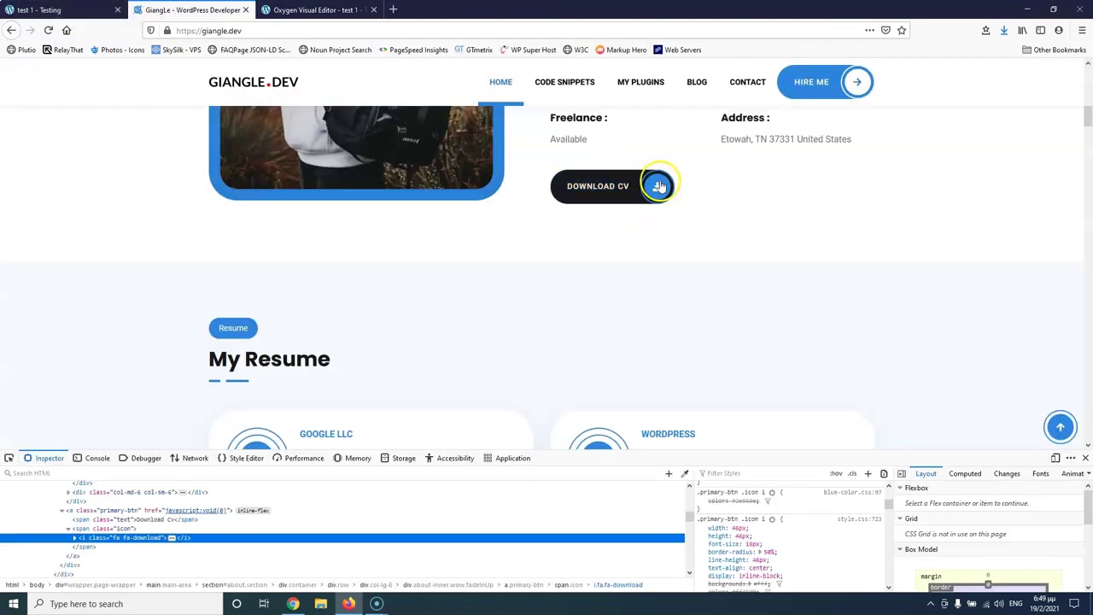
{"action": "left_click", "coordinate": [76, 8]}
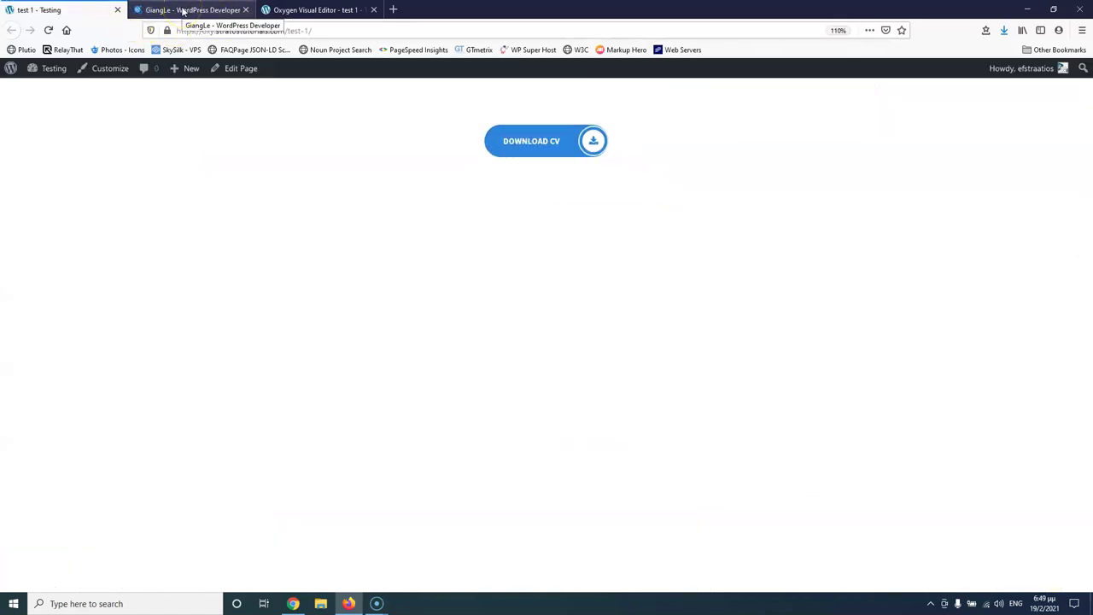
{"action": "left_click", "coordinate": [181, 11]}
{"action": "left_click", "coordinate": [300, 11]}
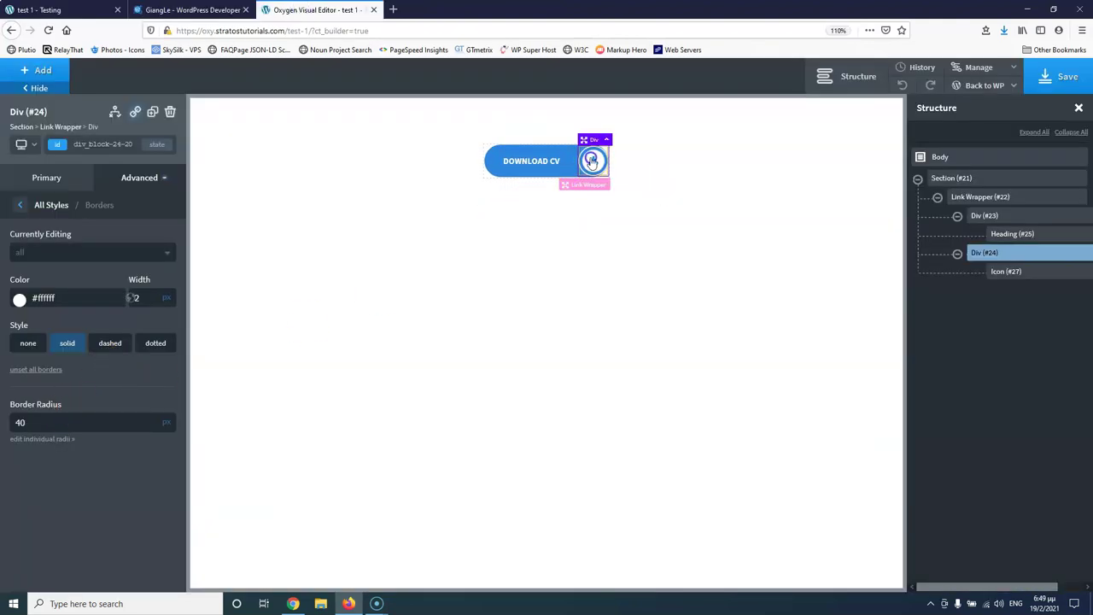
Set the download icon's Space around icon to 12 px and save the page.
{"action": "left_click", "coordinate": [591, 162]}
{"action": "left_click", "coordinate": [66, 323]}
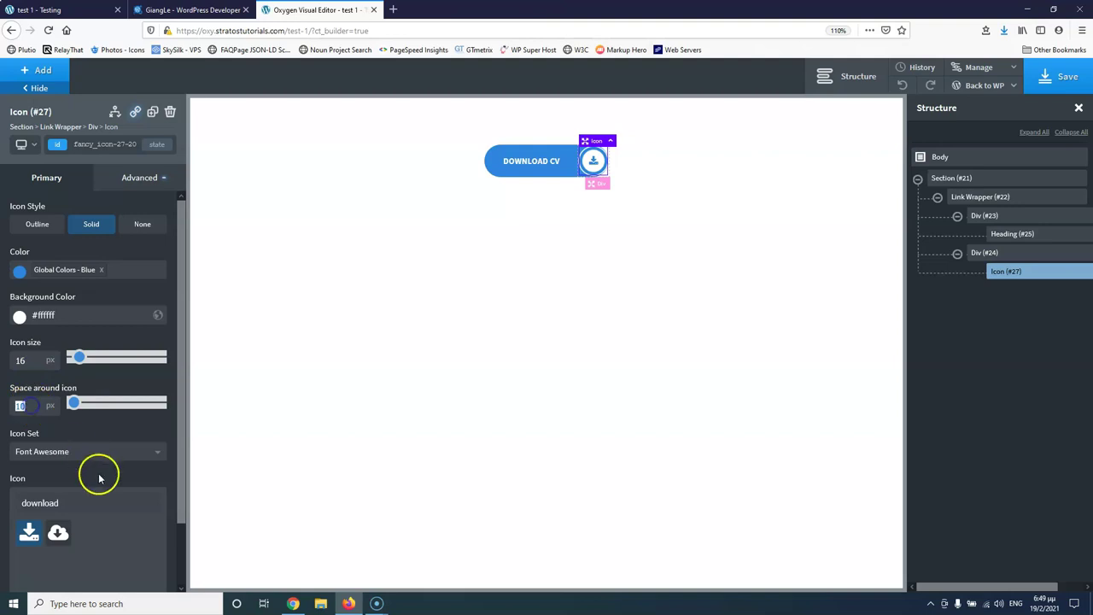
{"action": "type", "text": "12"}
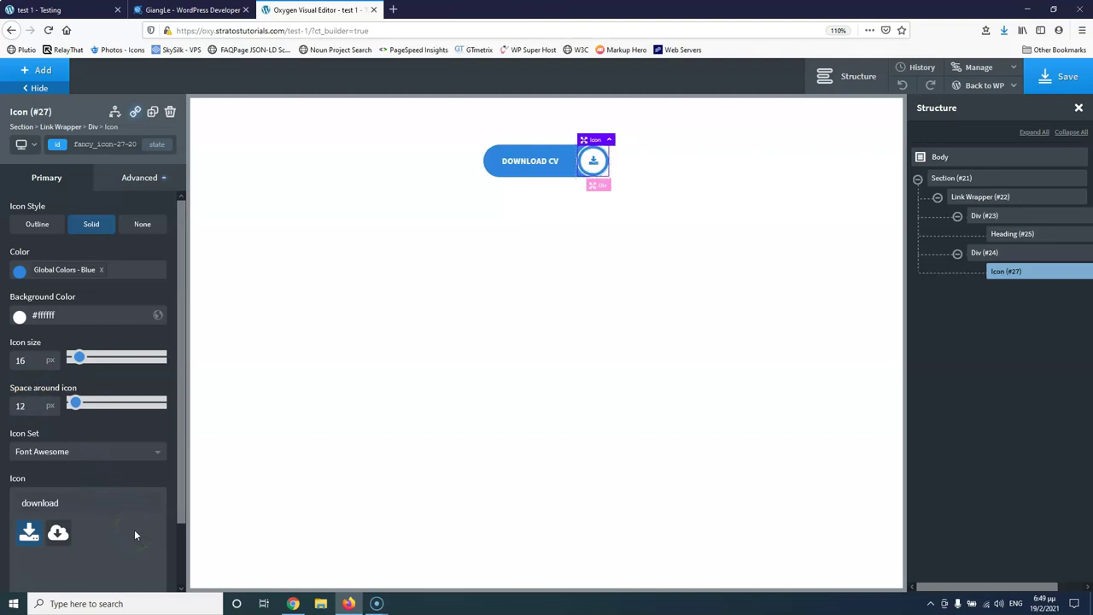
{"action": "key", "text": "End"}
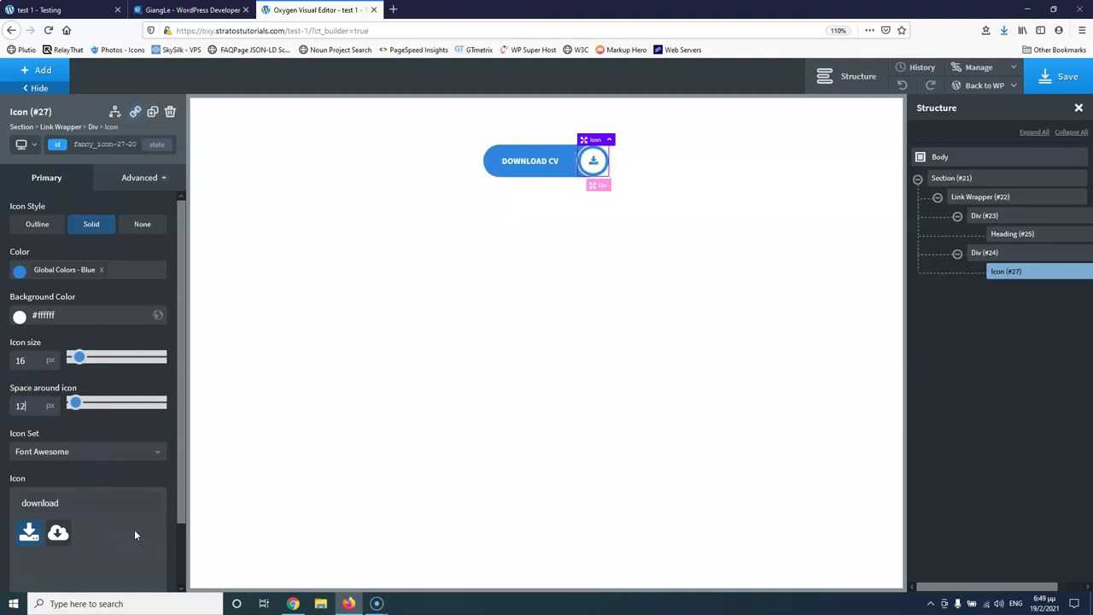
{"action": "left_click", "coordinate": [1061, 75]}
{"action": "left_click", "coordinate": [51, 10]}
Reload the test 1 page and compare it with giangle.dev's Download CV button.
{"action": "left_click", "coordinate": [47, 31]}
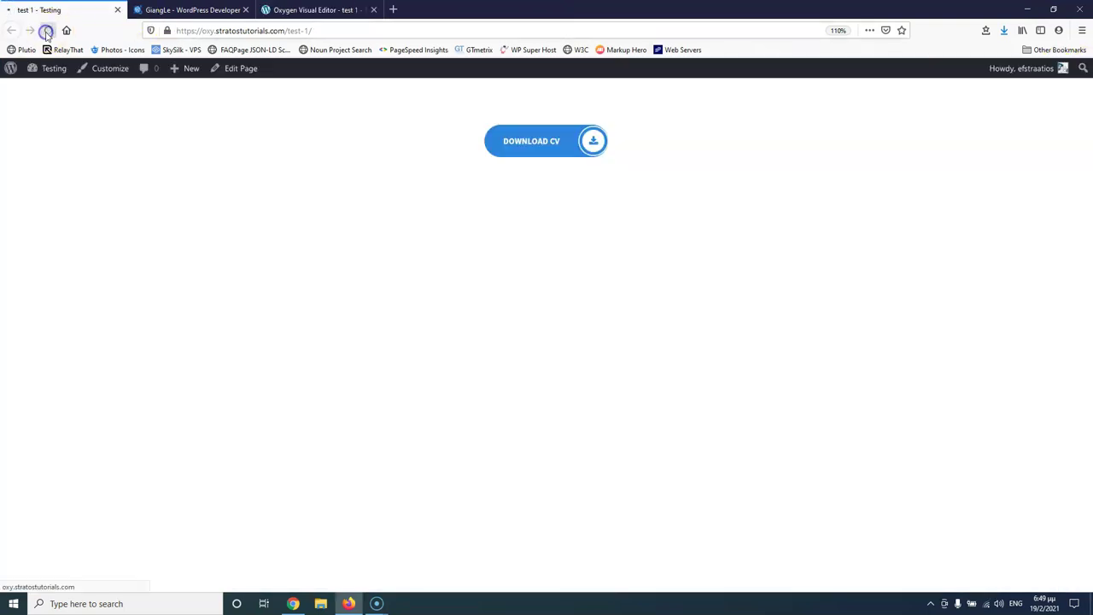
{"action": "left_click", "coordinate": [192, 10]}
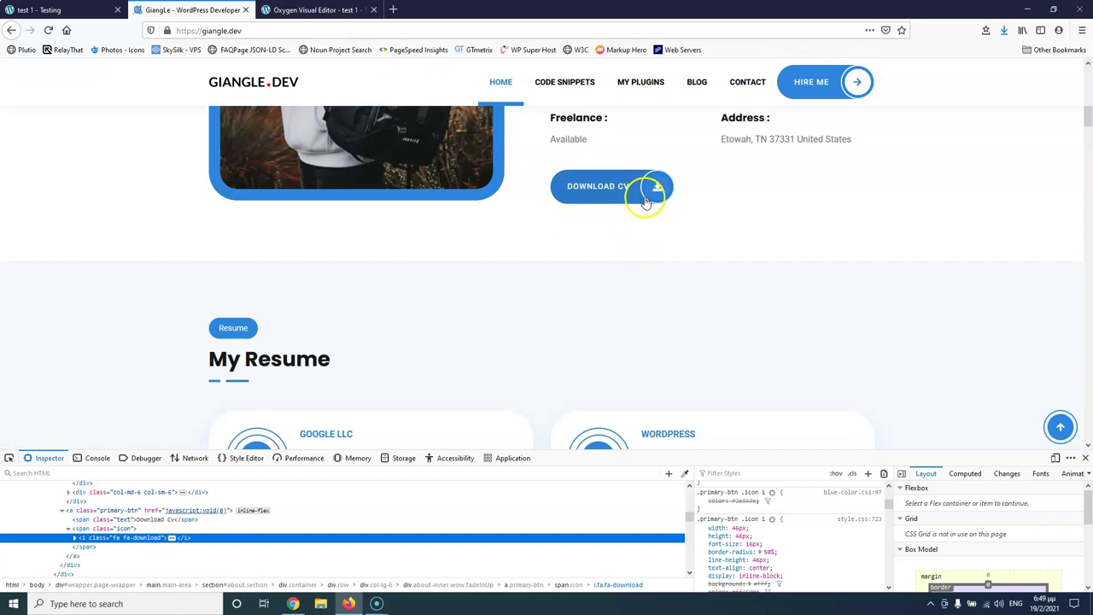
{"action": "left_click", "coordinate": [273, 9]}
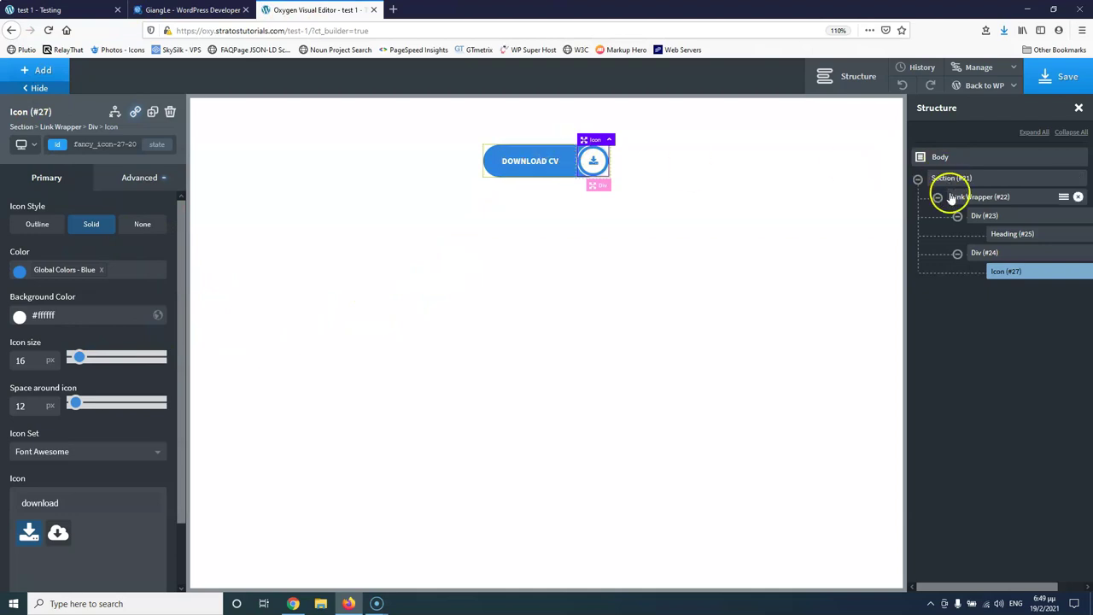
Set the Link Wrapper's :hover background colour to #000000, then return to the original state.
{"action": "left_click", "coordinate": [997, 197]}
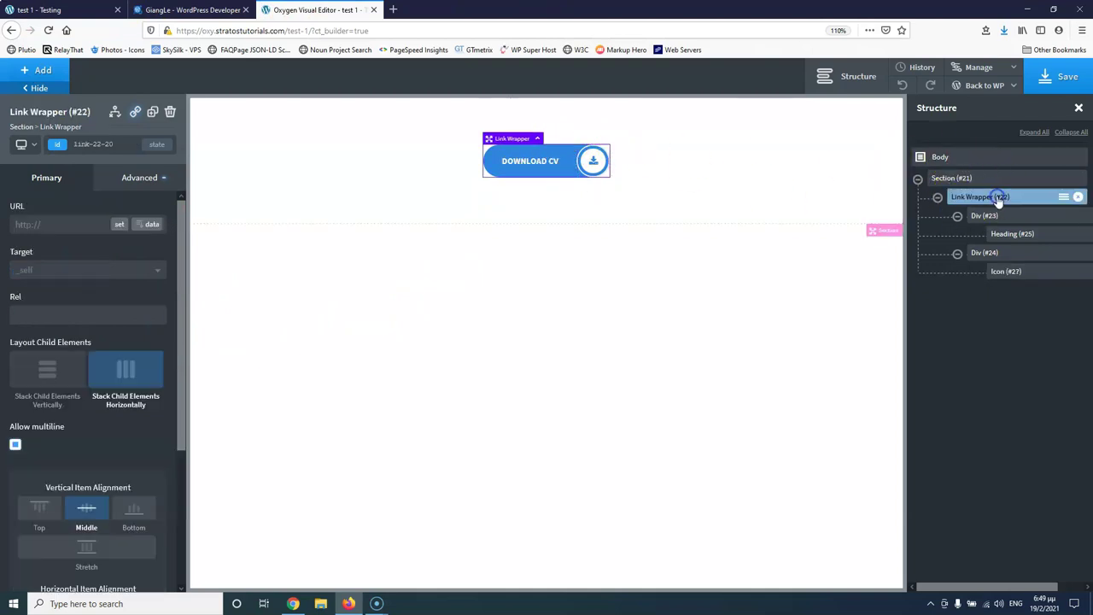
{"action": "left_click", "coordinate": [137, 179]}
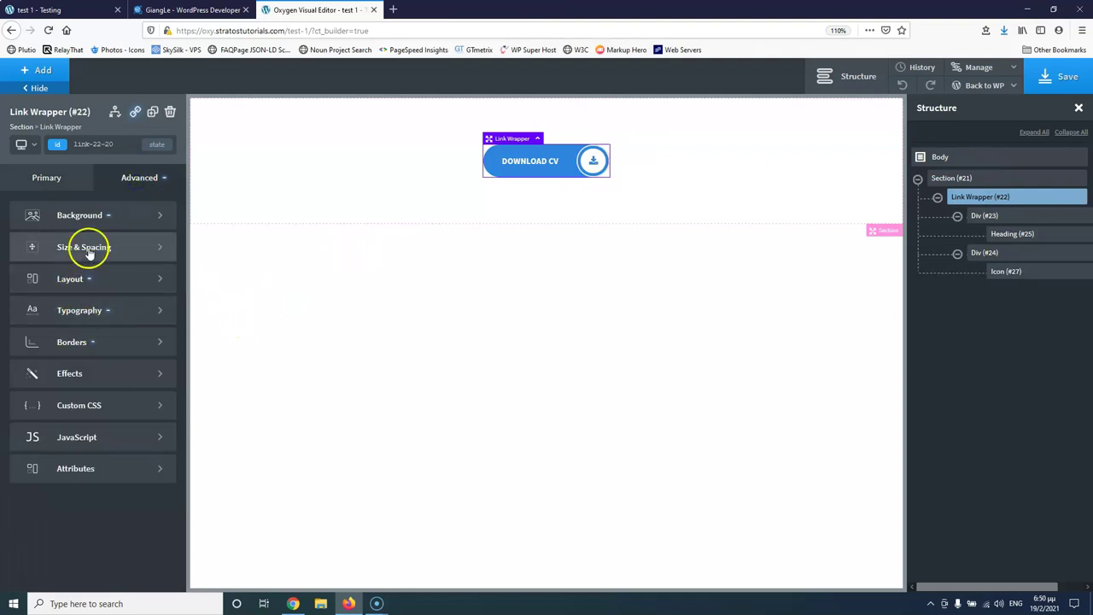
{"action": "left_click", "coordinate": [91, 220]}
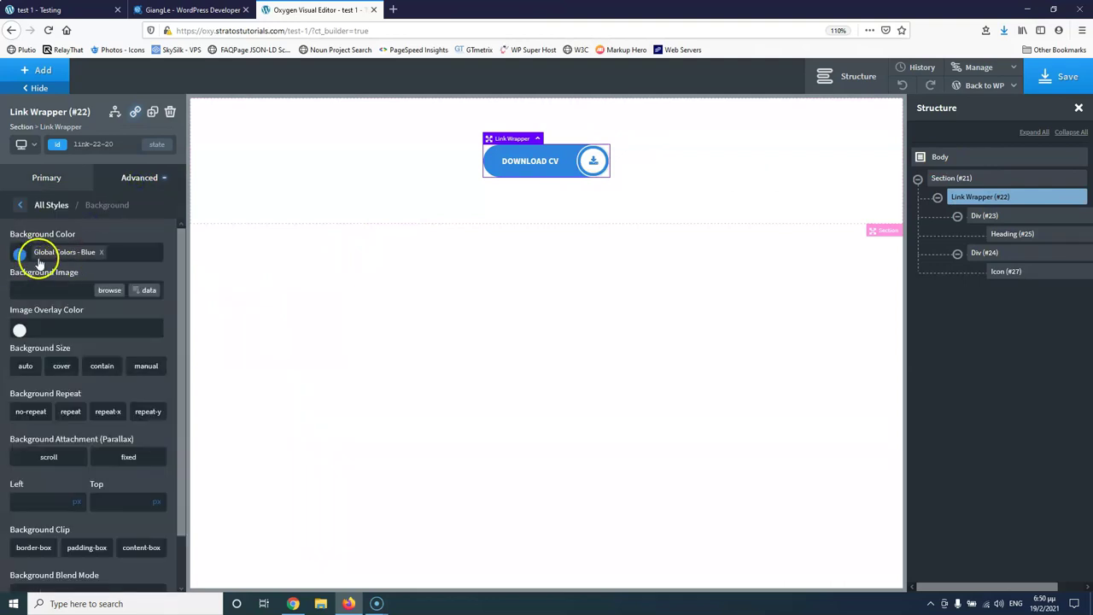
{"action": "left_click", "coordinate": [156, 144]}
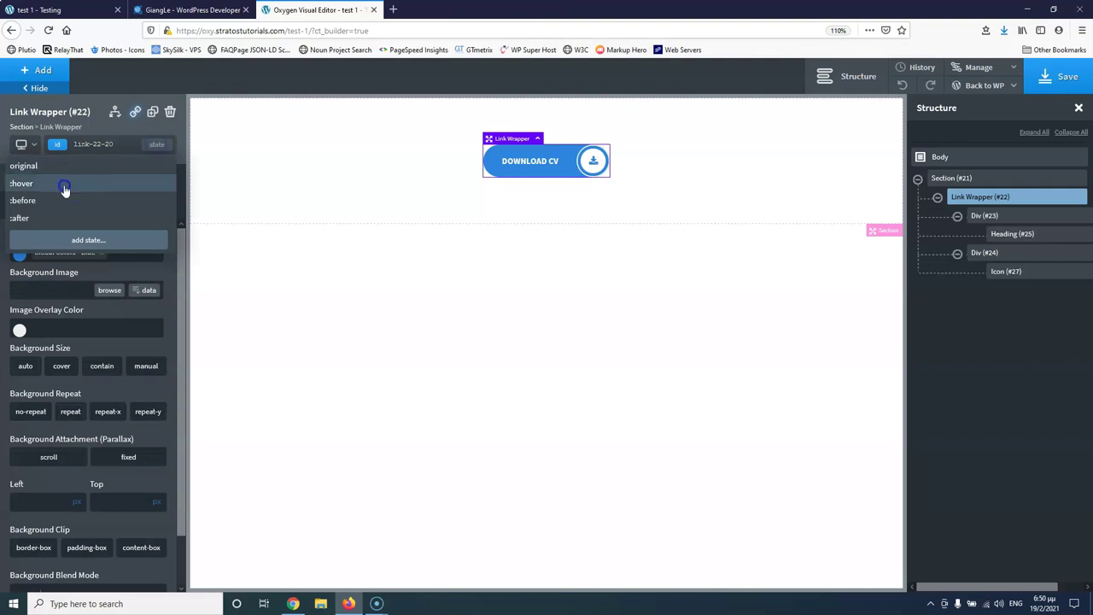
{"action": "left_click", "coordinate": [61, 183]}
{"action": "left_click", "coordinate": [19, 252]}
{"action": "left_click_drag", "start_coordinate": [50, 318], "coordinate": [17, 359]}
{"action": "left_click", "coordinate": [120, 232]}
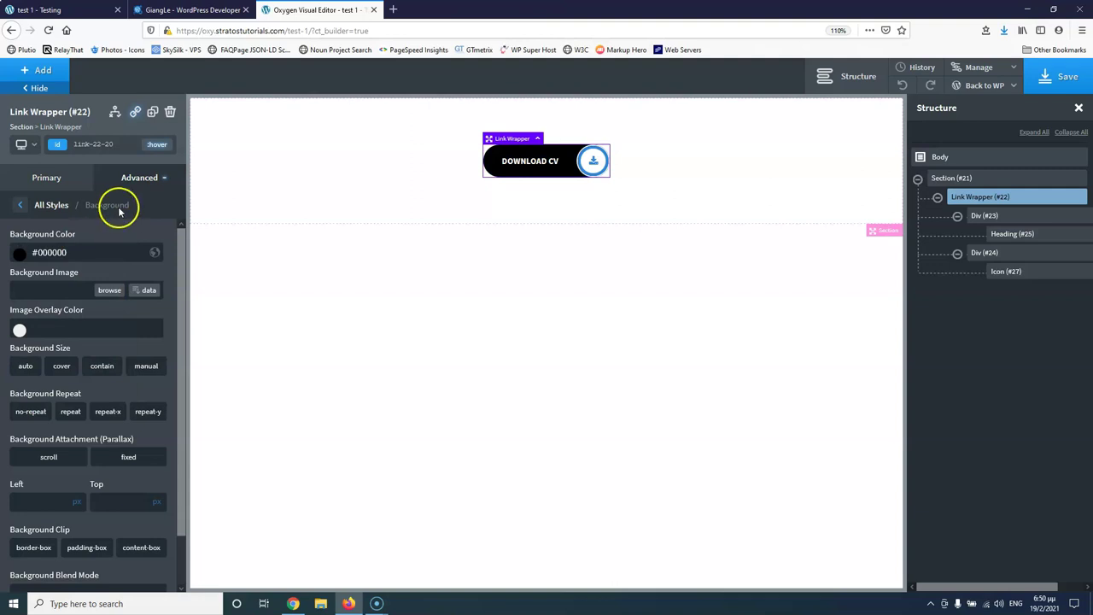
{"action": "left_click", "coordinate": [154, 143]}
{"action": "left_click", "coordinate": [124, 166]}
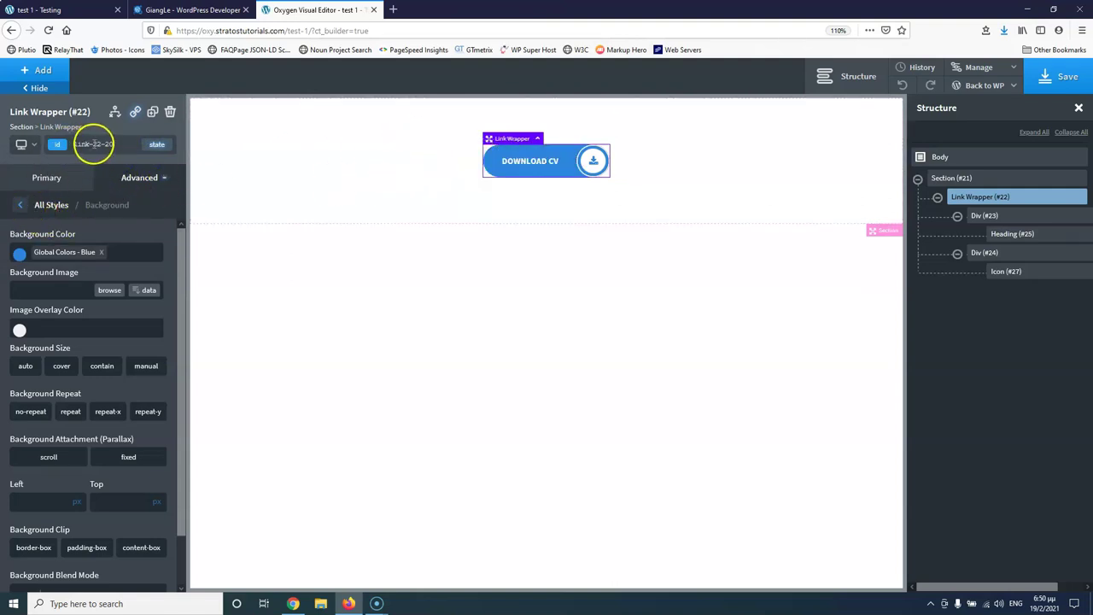
Add a transition class to the Link Wrapper's selector.
{"action": "left_click", "coordinate": [98, 146]}
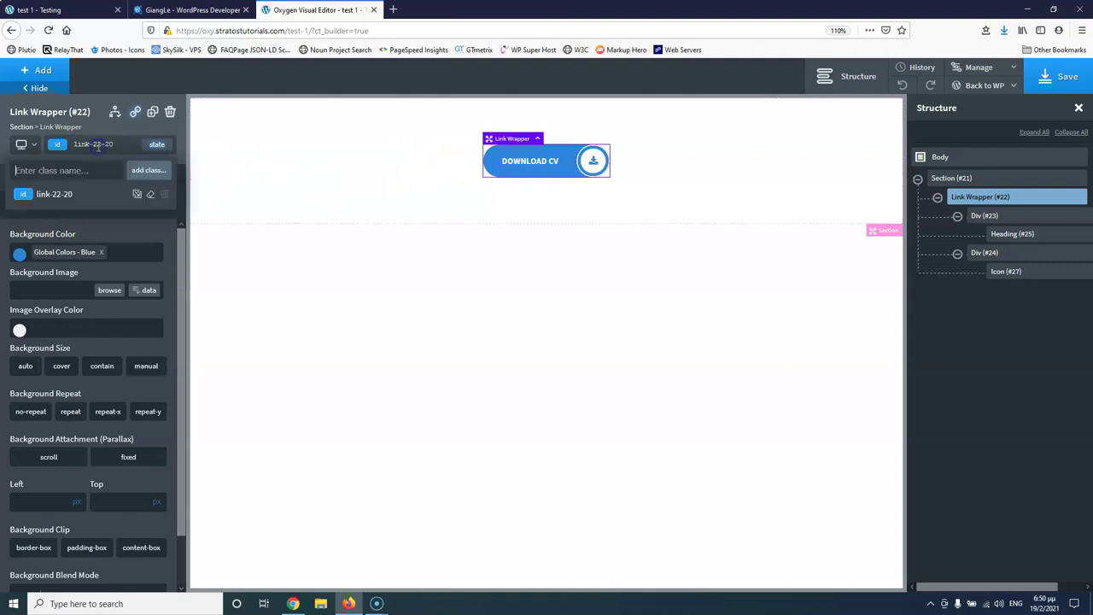
{"action": "type", "text": "transis"}
{"action": "key", "text": "BackSpace"}
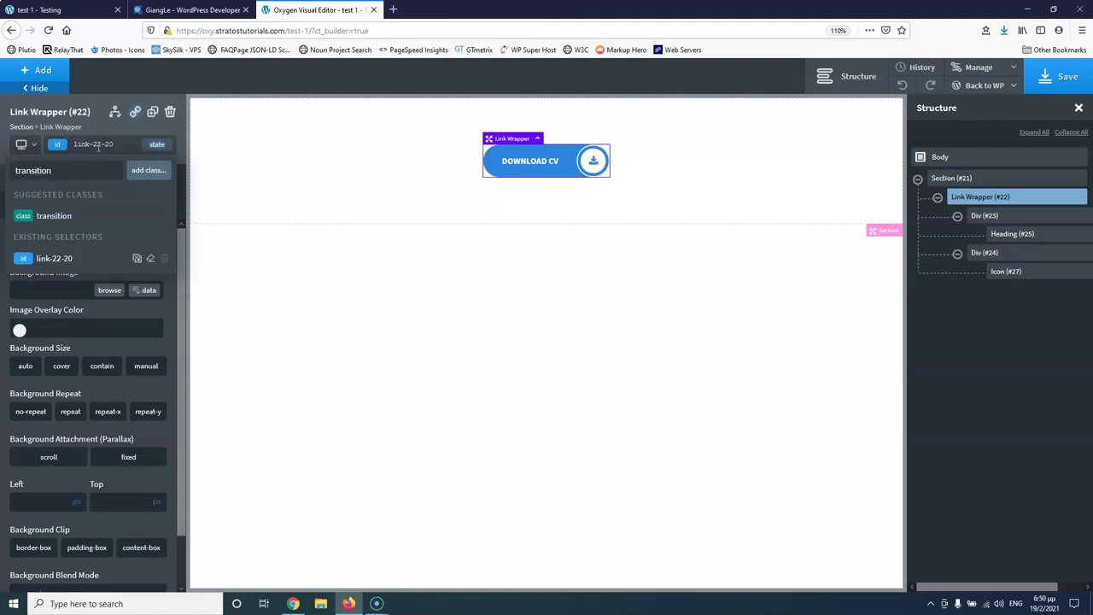
{"action": "key", "text": "Return"}
{"action": "scroll", "coordinate": [26, 376], "scroll_direction": "down", "scroll_amount": 1}
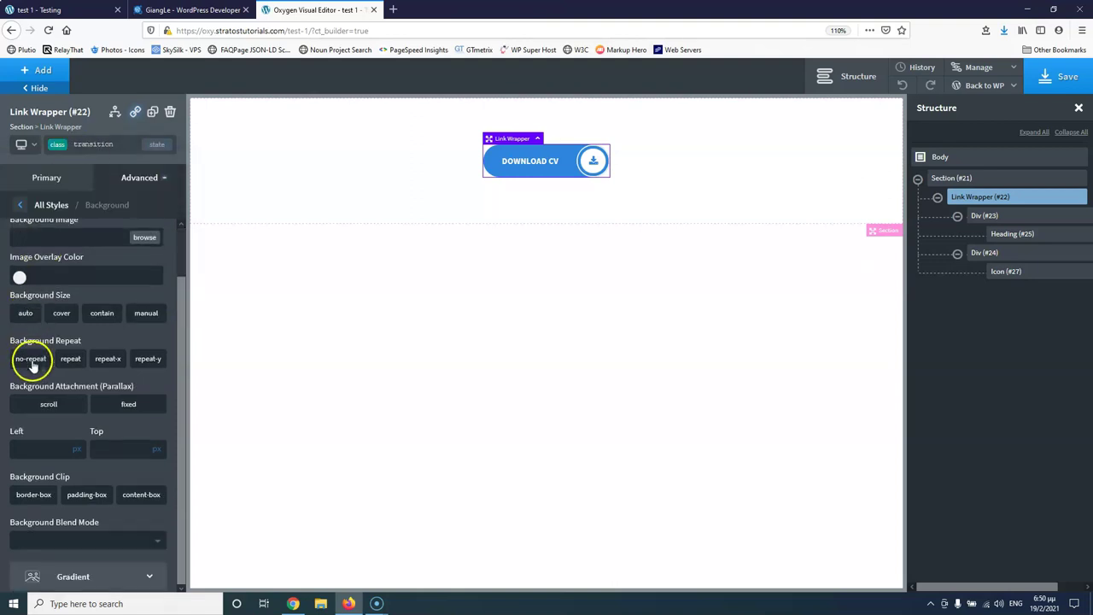
{"action": "scroll", "coordinate": [59, 222], "scroll_direction": "up", "scroll_amount": 1}
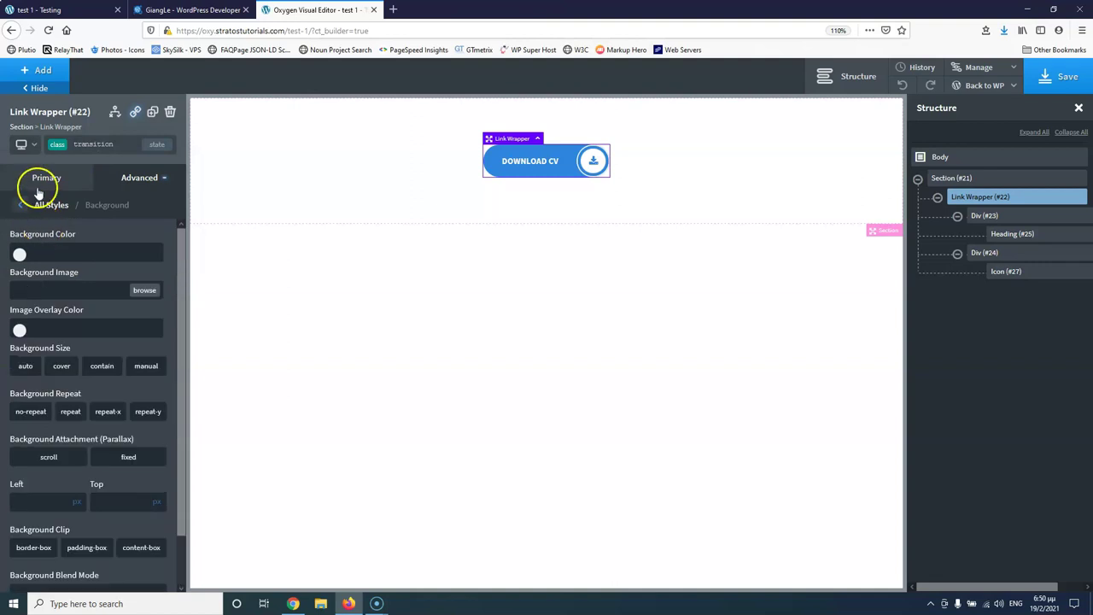
Set Effects > Transition duration to 0.4 sec, save, and reload the live test page.
{"action": "left_click", "coordinate": [23, 206]}
{"action": "left_click", "coordinate": [90, 371]}
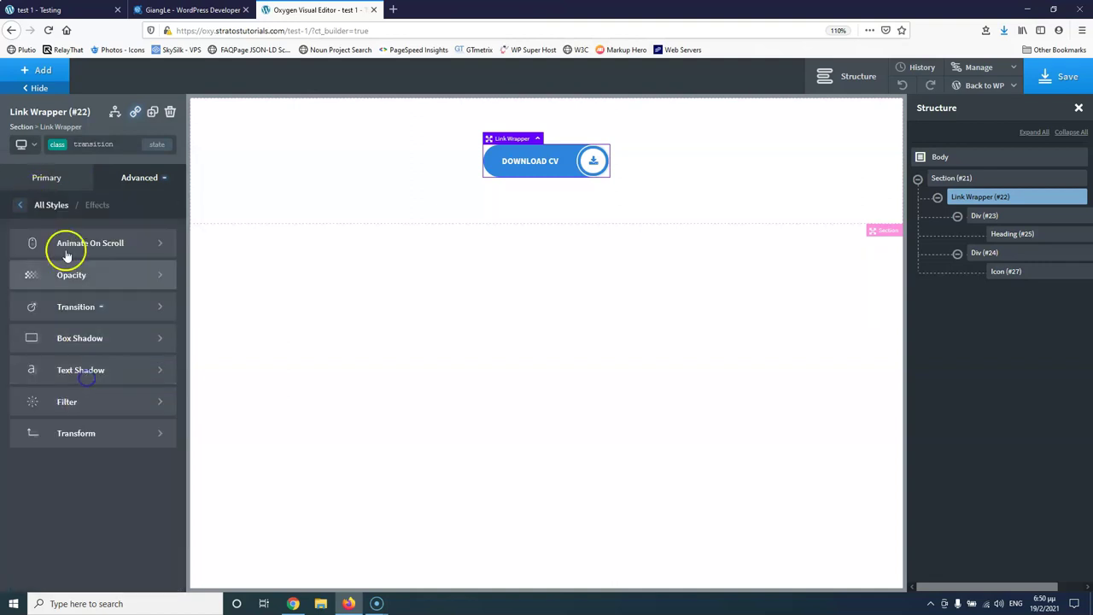
{"action": "left_click", "coordinate": [107, 314]}
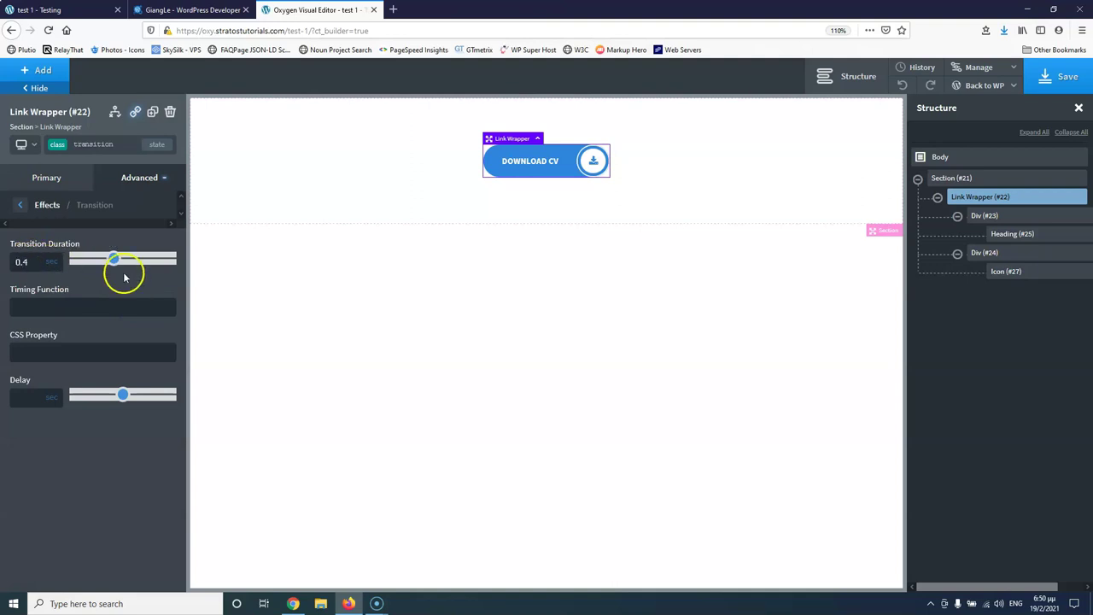
{"action": "left_click", "coordinate": [1057, 76]}
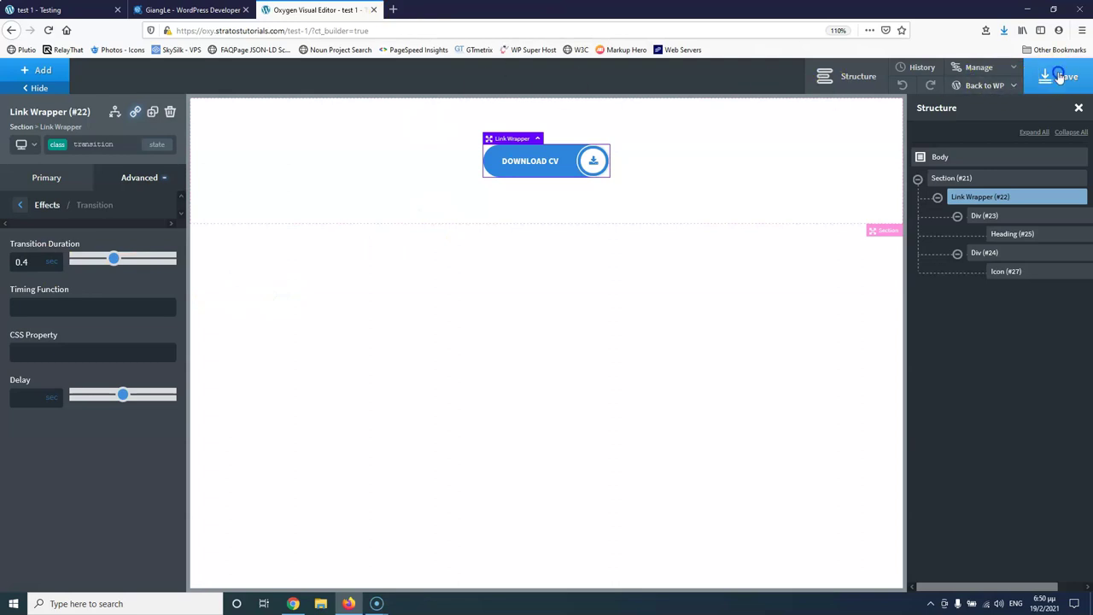
{"action": "left_click", "coordinate": [63, 9]}
{"action": "left_click", "coordinate": [48, 30]}
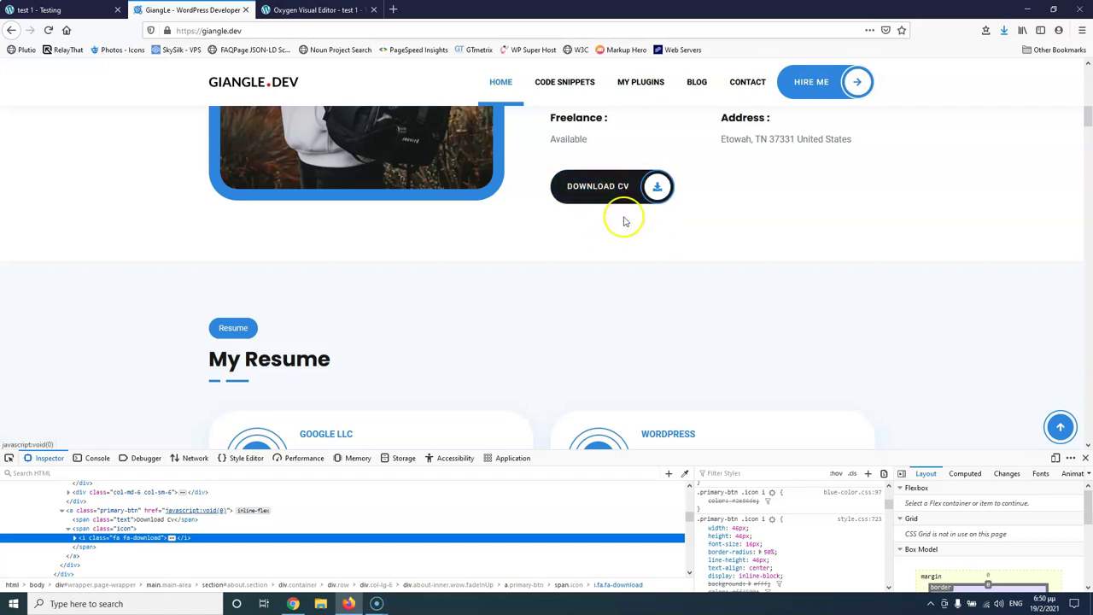
Compare the test 1 page's button with the reference, then return to Oxygen.
{"action": "left_click", "coordinate": [45, 7]}
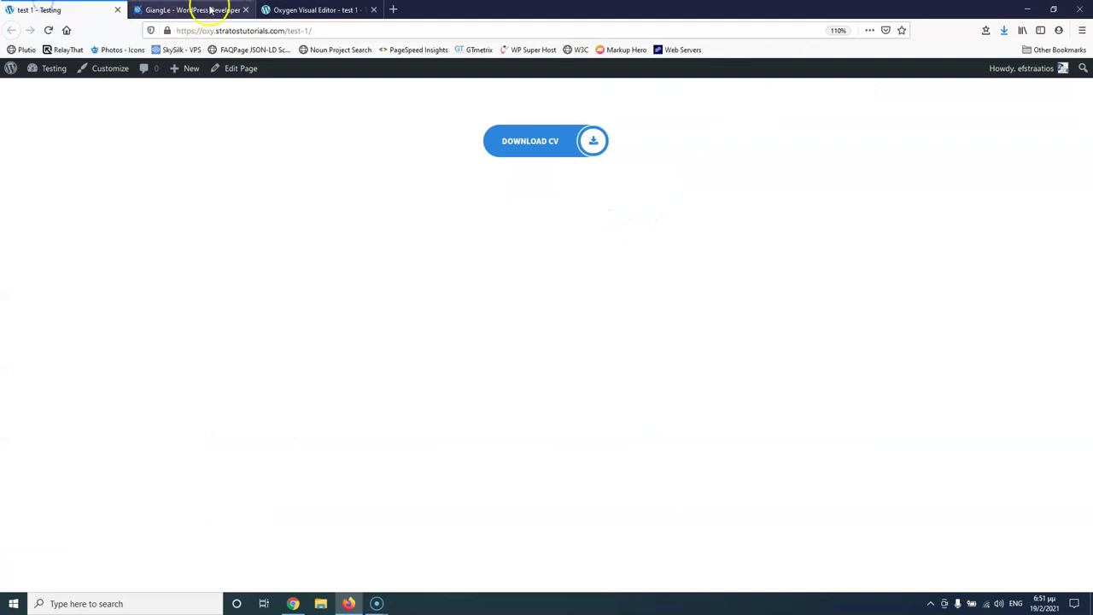
{"action": "left_click", "coordinate": [298, 10]}
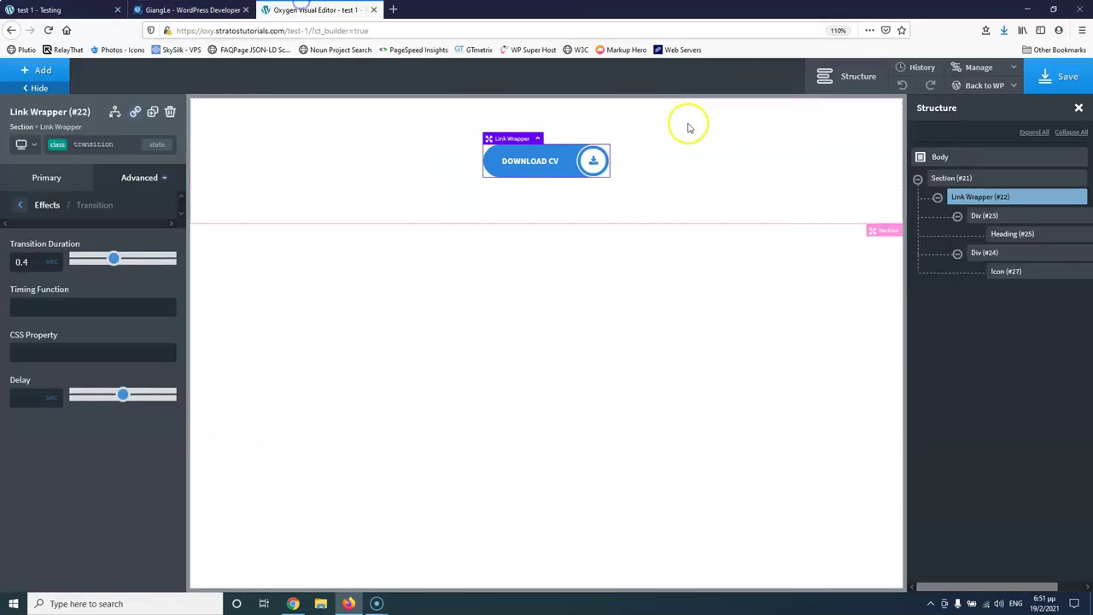
Try adding a stylesheet in Manage > Stylesheets and dismiss the invalid-name warning.
{"action": "left_click", "coordinate": [1014, 72]}
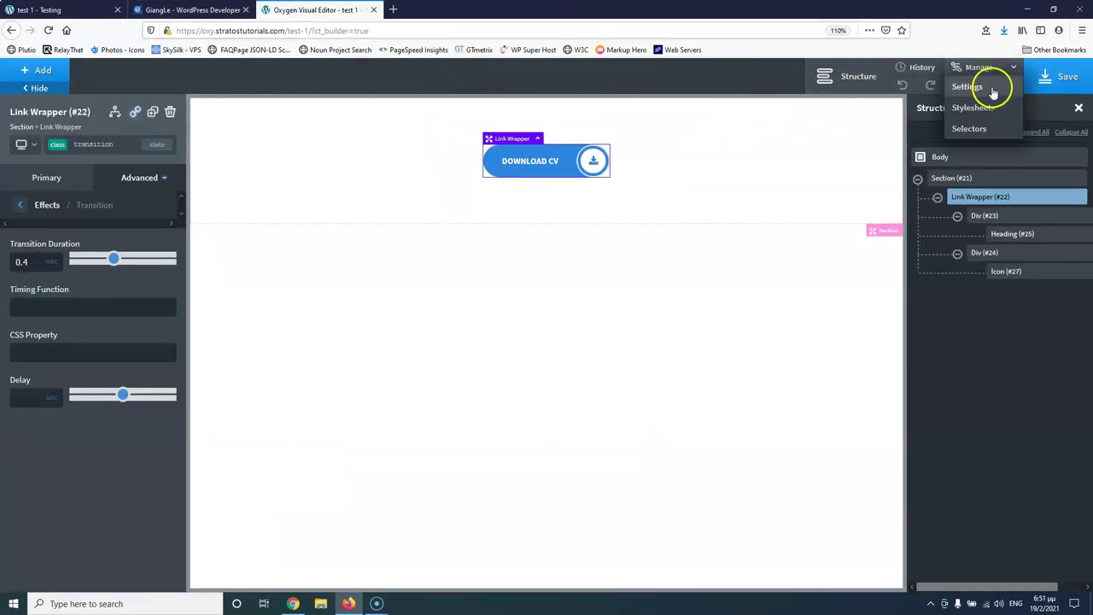
{"action": "left_click", "coordinate": [984, 107]}
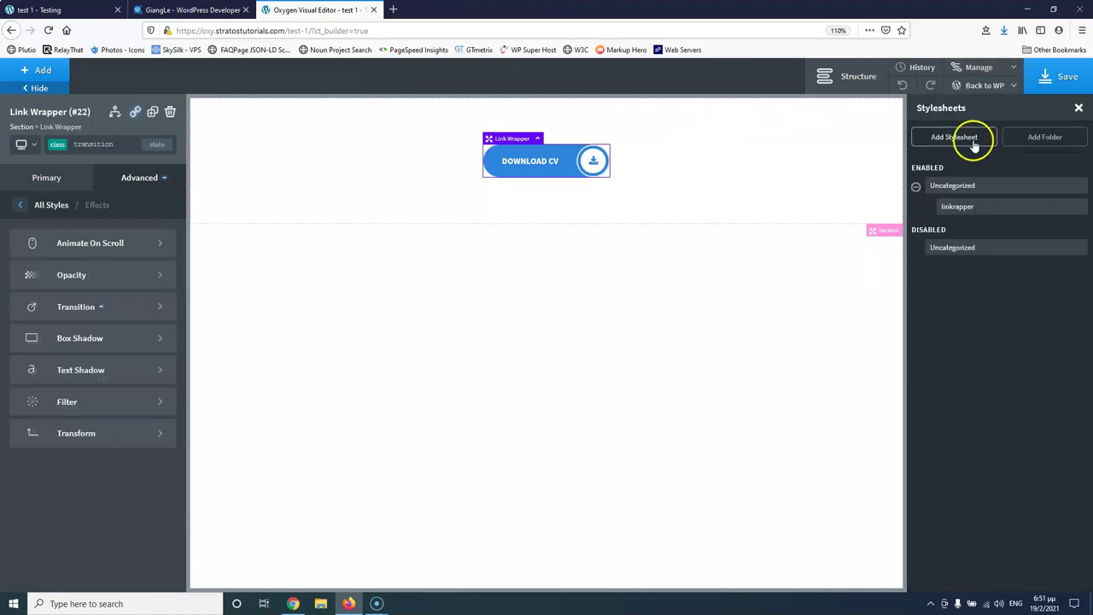
{"action": "left_click", "coordinate": [973, 139]}
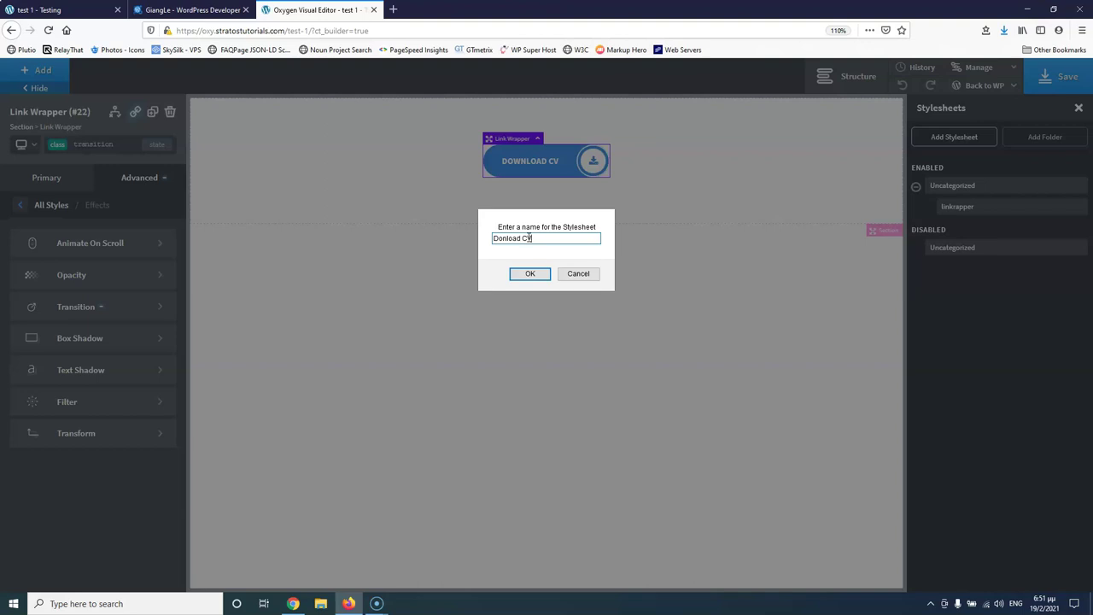
{"action": "key", "text": "Return"}
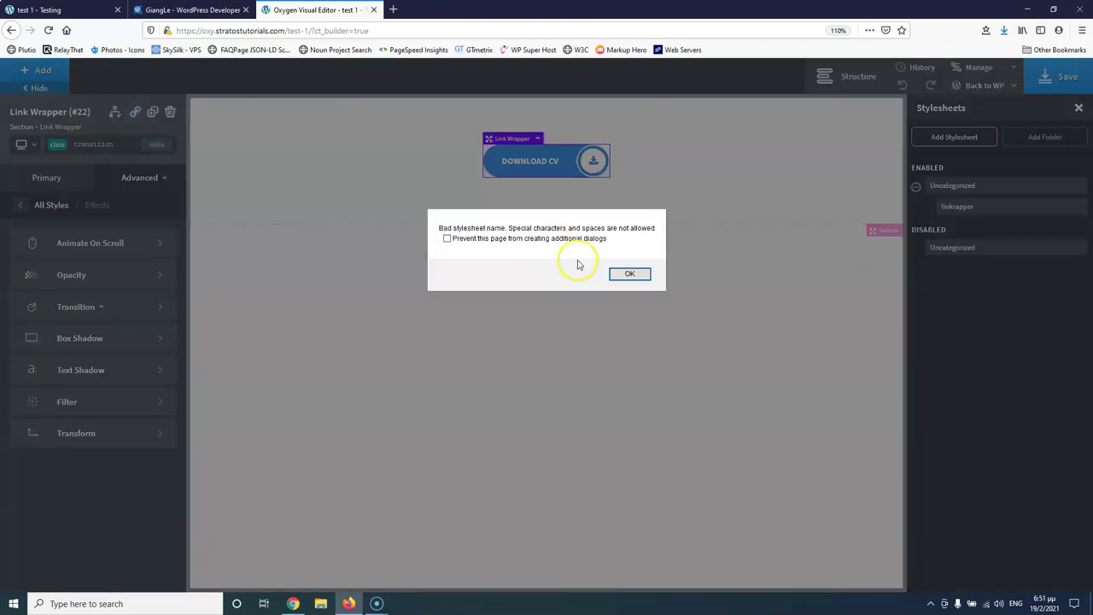
{"action": "left_click", "coordinate": [630, 273]}
{"action": "left_click", "coordinate": [964, 212]}
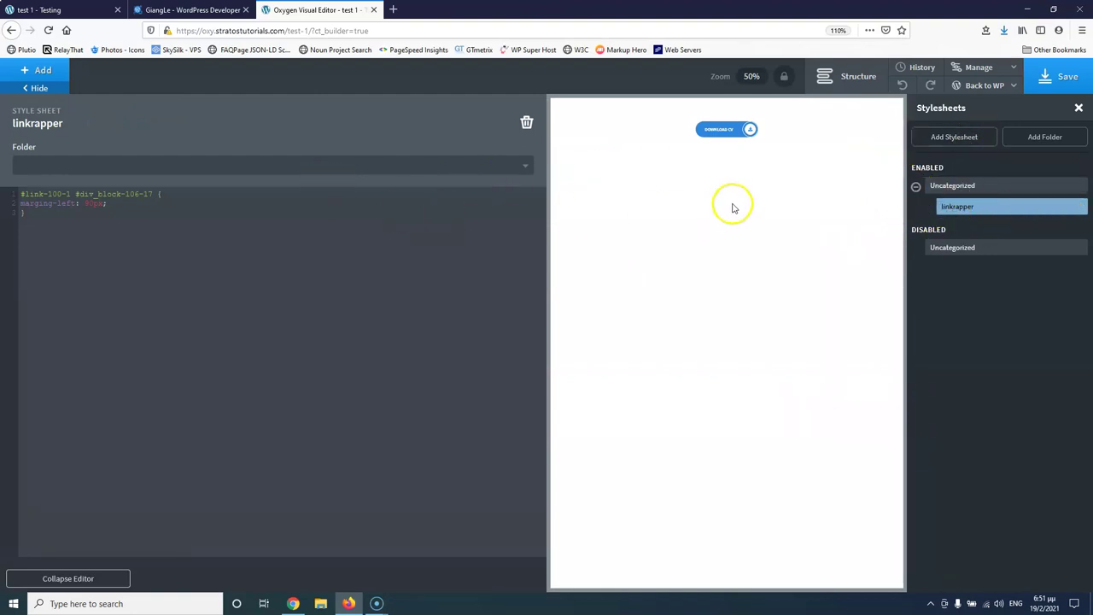
Add the stylesheet Download-Cv, then return to the structure tree and select the DOWNLOAD CV heading.
{"action": "left_click", "coordinate": [963, 138]}
{"action": "left_click", "coordinate": [534, 238]}
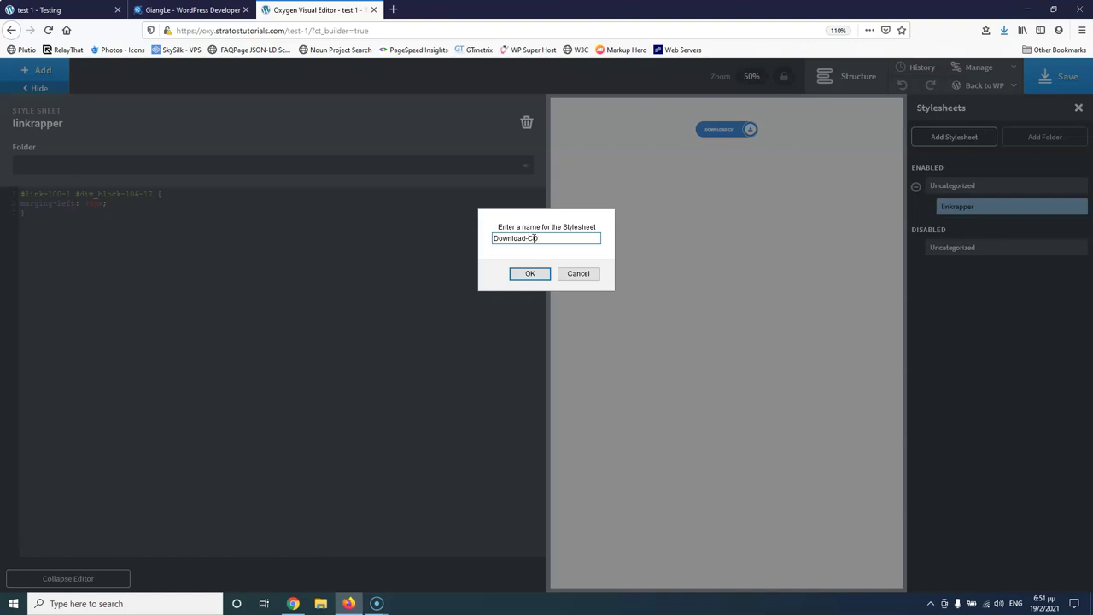
{"action": "type", "text": "Download-Cv"}
{"action": "left_click", "coordinate": [529, 273]}
{"action": "mouse_move", "coordinate": [985, 230]}
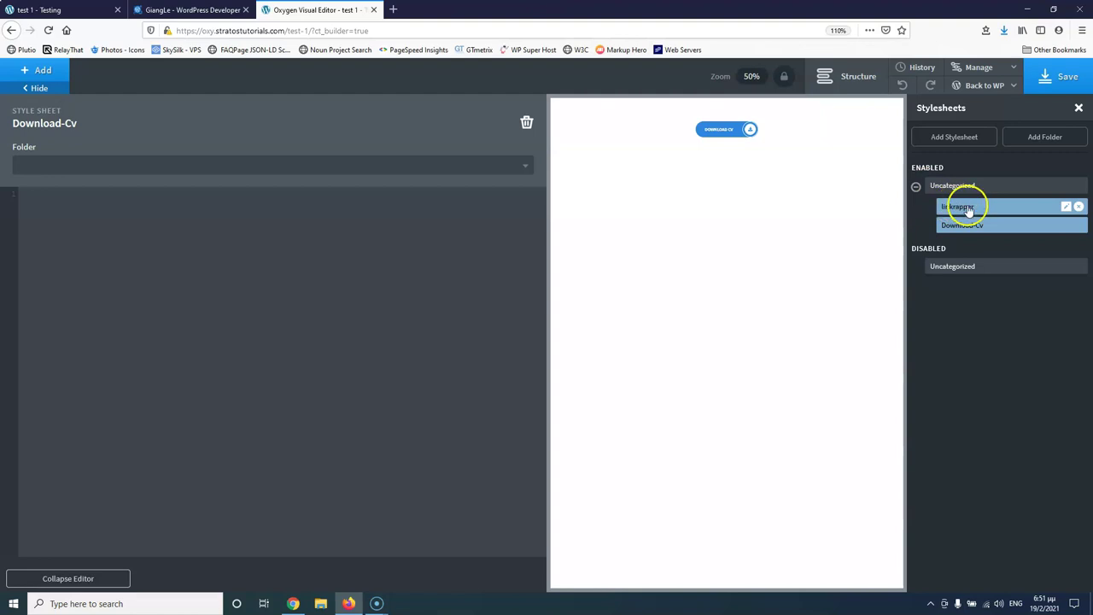
{"action": "left_click", "coordinate": [983, 70]}
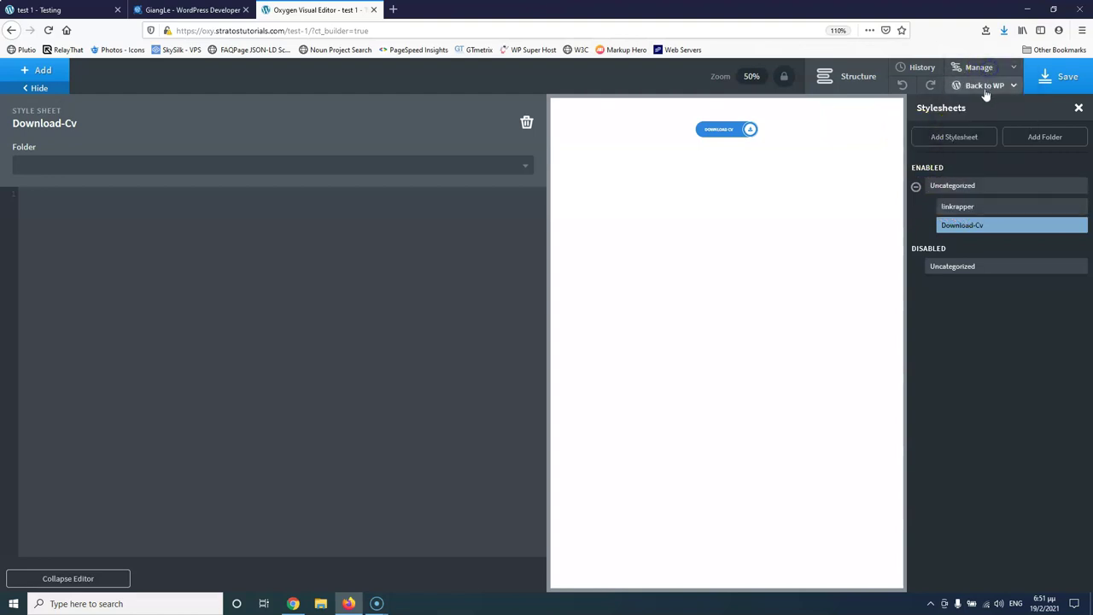
{"action": "left_click", "coordinate": [858, 77]}
{"action": "left_click", "coordinate": [717, 130]}
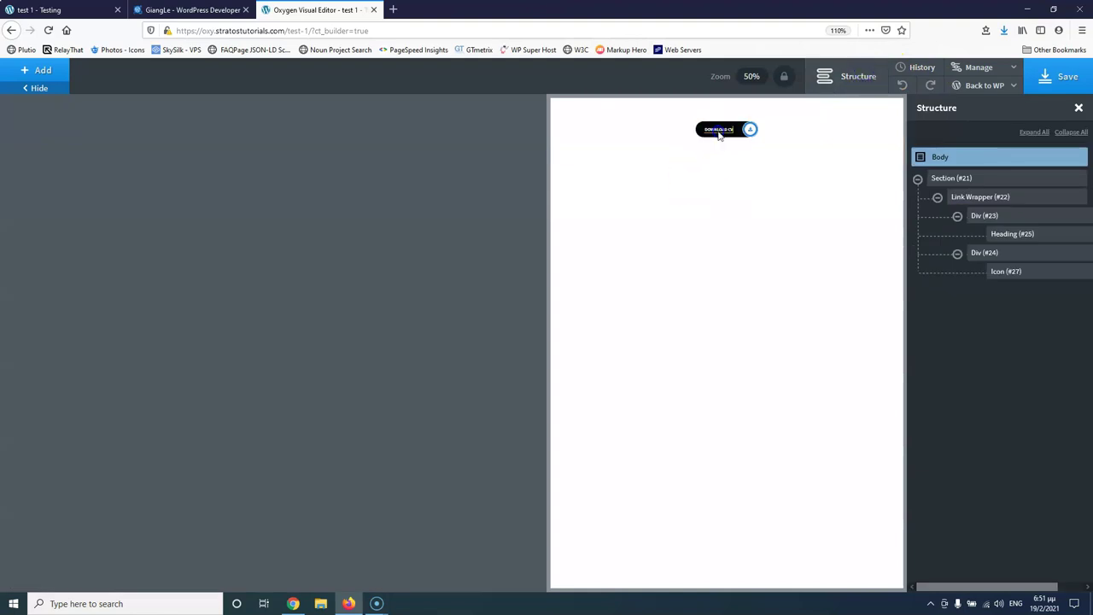
Switch Link Wrapper #22's selector to ID link-22-20 and copy the ID.
{"action": "left_click", "coordinate": [981, 197]}
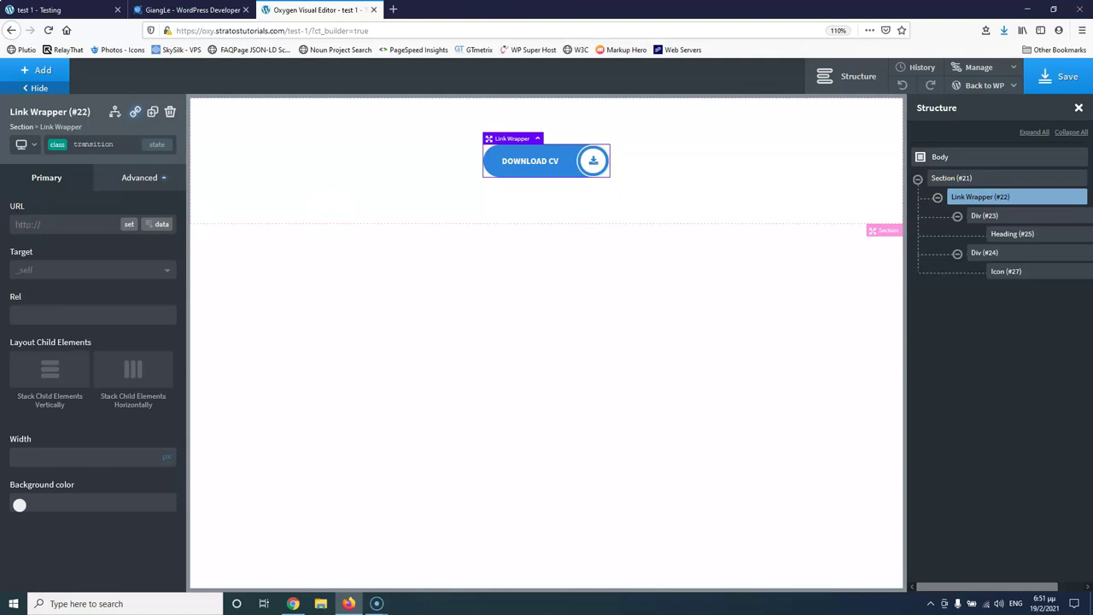
{"action": "left_click", "coordinate": [96, 144]}
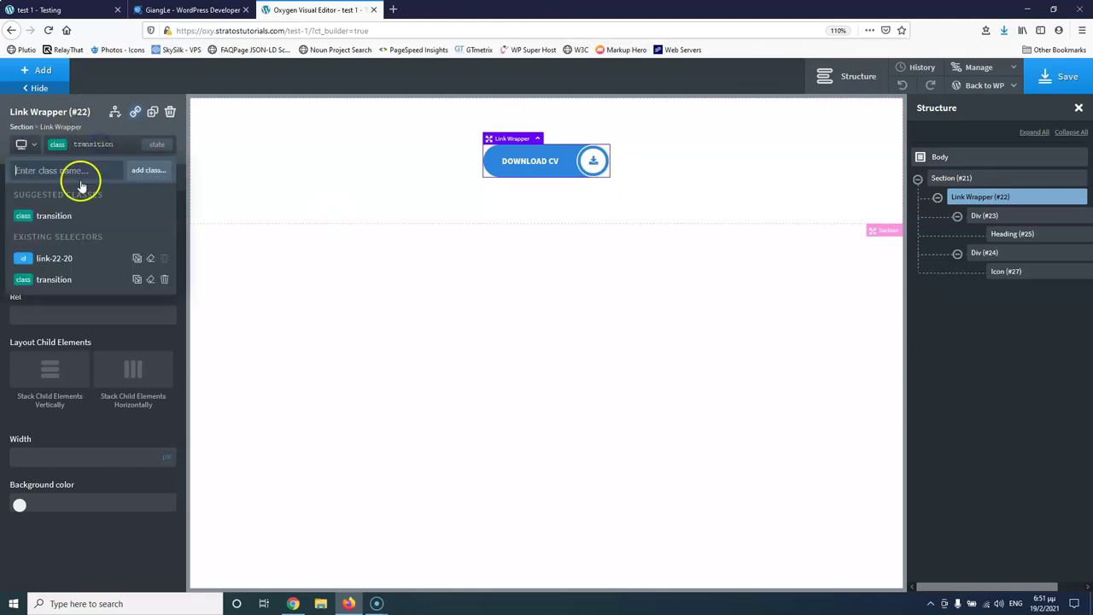
{"action": "left_click", "coordinate": [45, 256]}
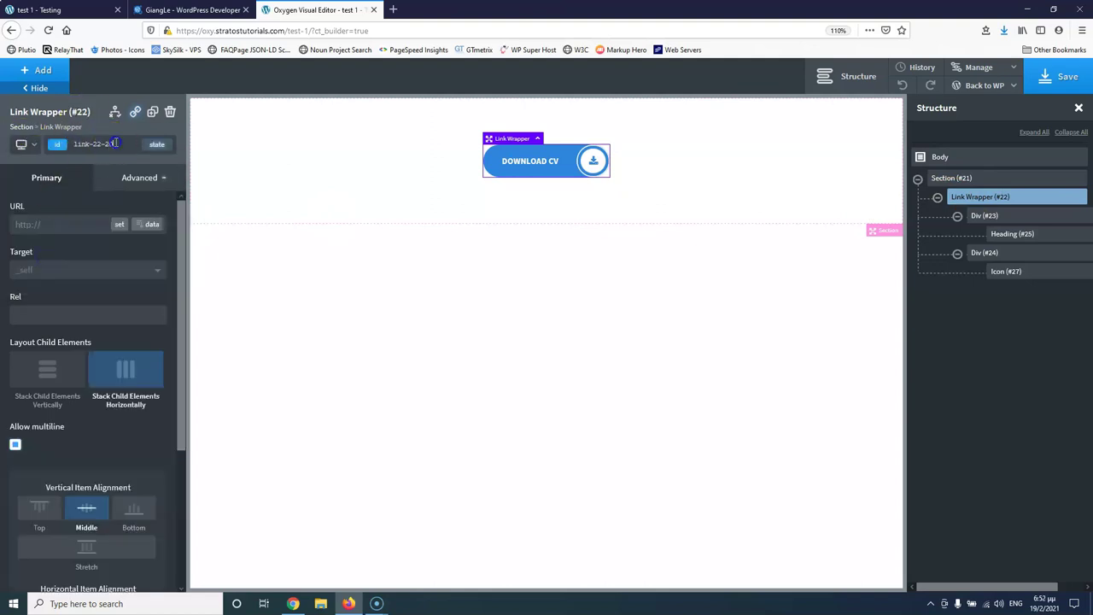
{"action": "left_click", "coordinate": [54, 145]}
{"action": "left_click", "coordinate": [107, 143]}
{"action": "left_click", "coordinate": [106, 143]}
{"action": "left_click", "coordinate": [108, 144]}
{"action": "left_click", "coordinate": [108, 143]}
{"action": "left_click", "coordinate": [107, 143]}
{"action": "left_click", "coordinate": [107, 144]}
{"action": "left_click", "coordinate": [108, 143]}
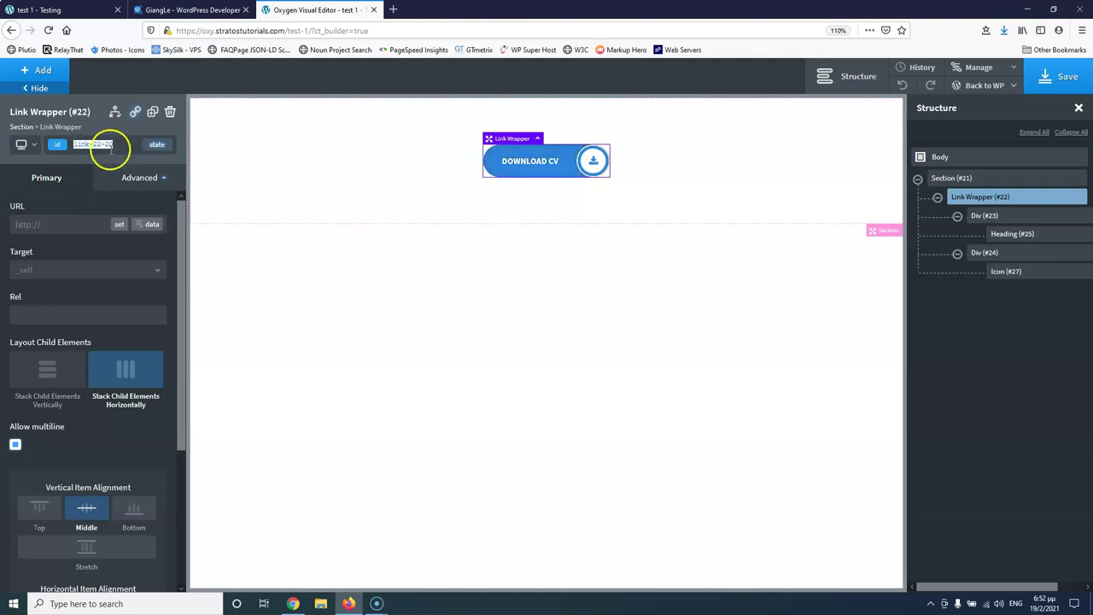
Check the live test page, then open Manage > Stylesheets in Oxygen.
{"action": "left_click", "coordinate": [76, 10]}
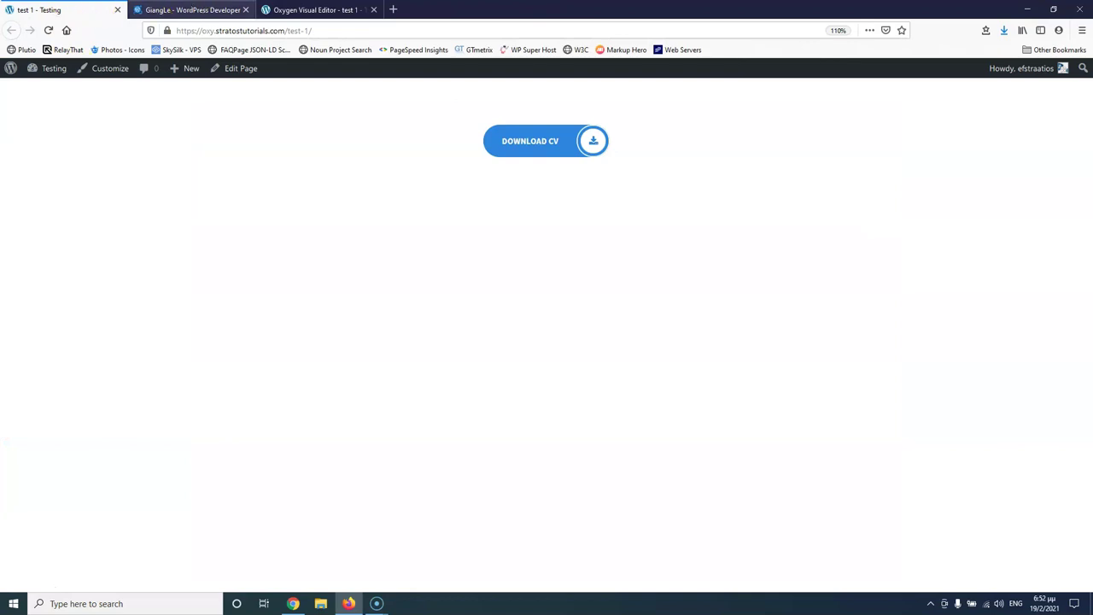
{"action": "left_click", "coordinate": [311, 10]}
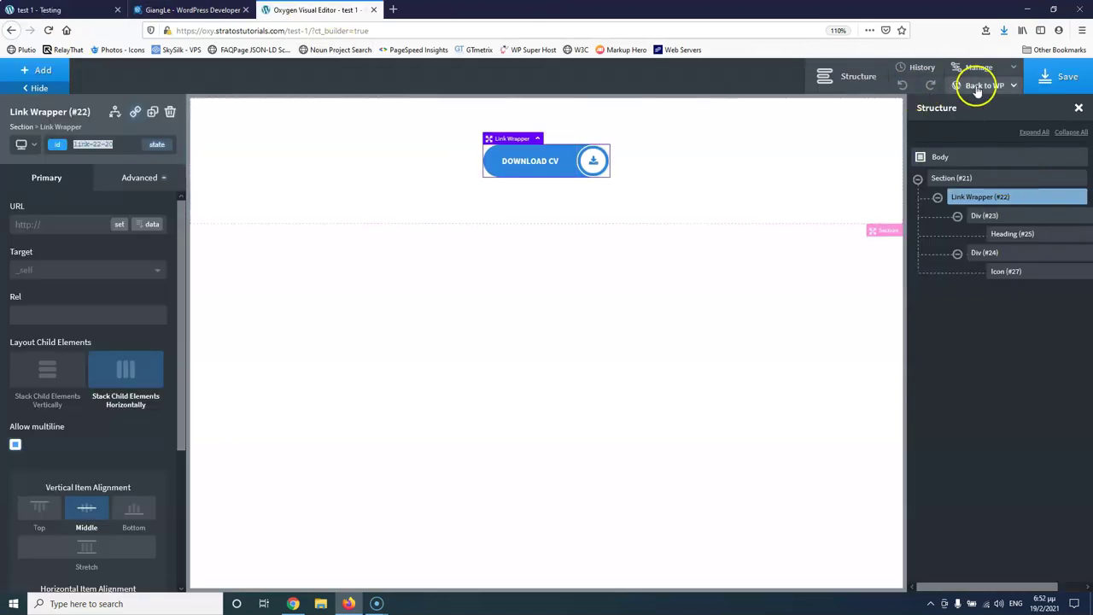
{"action": "left_click", "coordinate": [1012, 67]}
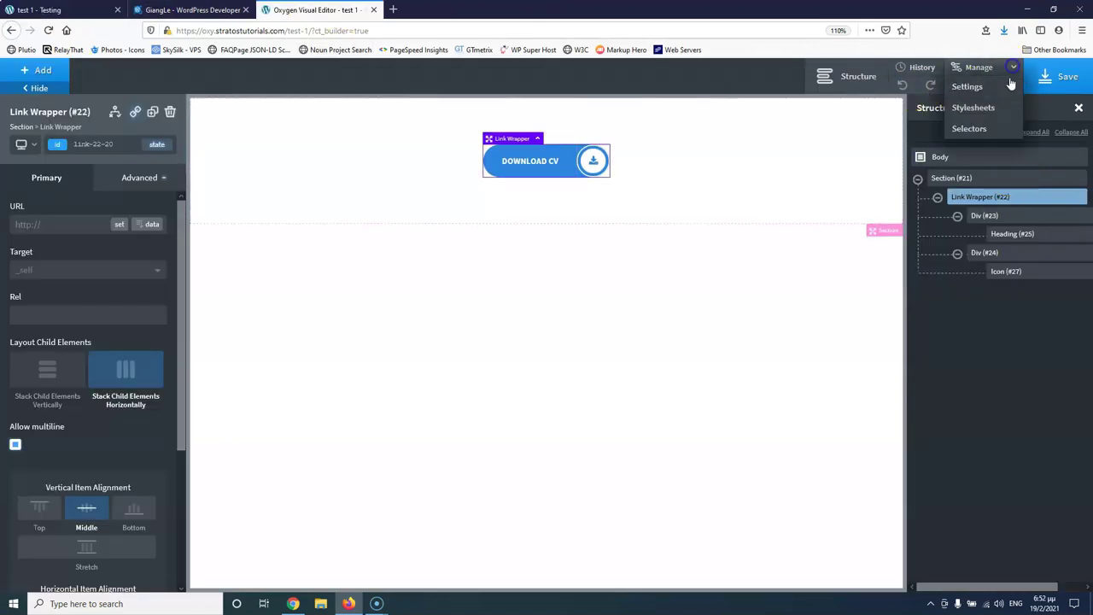
{"action": "left_click", "coordinate": [982, 107]}
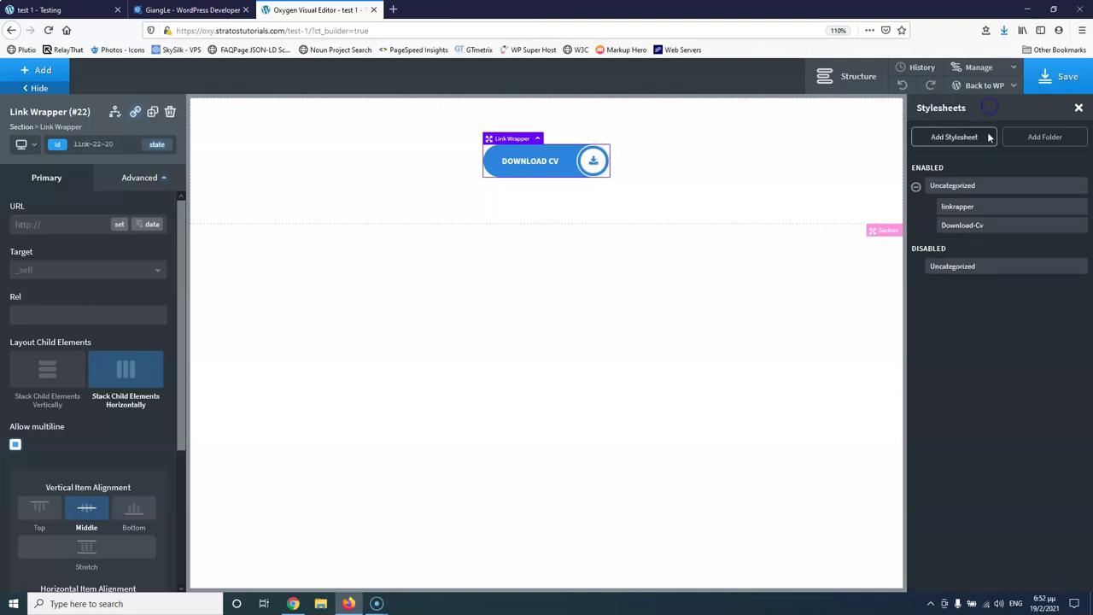
Paste link-22-20 into the Download-Cv stylesheet.
{"action": "left_click", "coordinate": [979, 227]}
{"action": "left_click", "coordinate": [79, 228]}
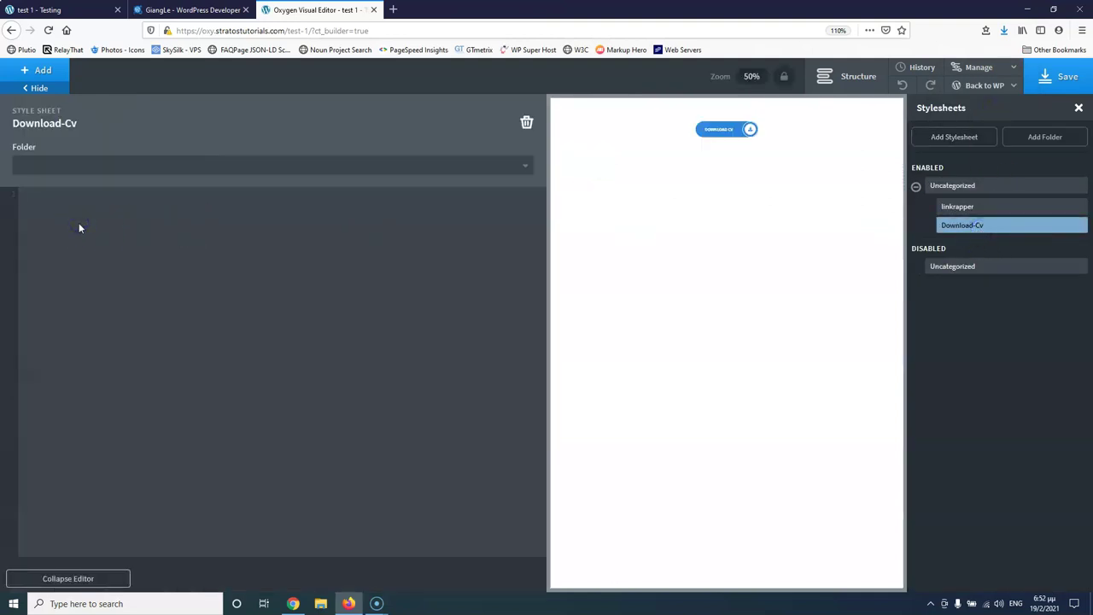
{"action": "type", "text": "link-22-25"}
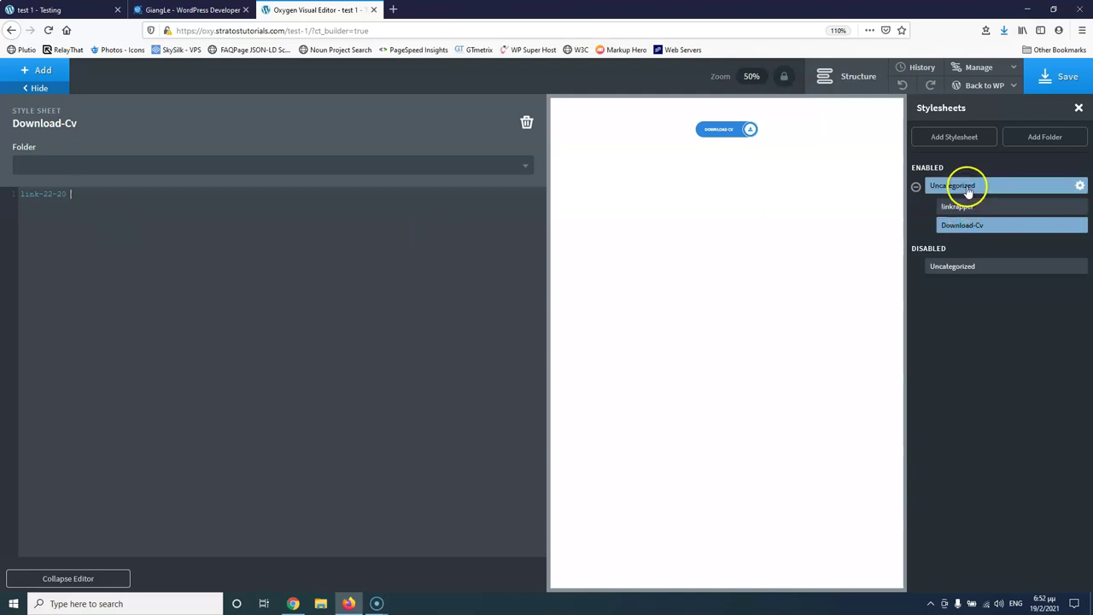
Copy the icon's ID fancy_icon-27-20 and add it to the stylesheet's first line.
{"action": "left_click", "coordinate": [750, 129]}
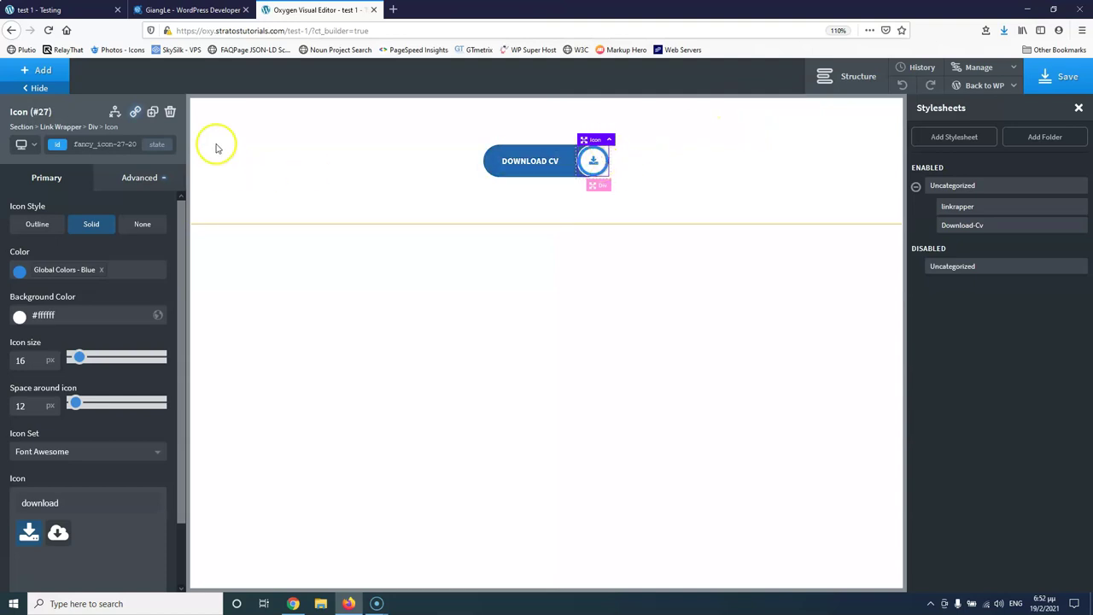
{"action": "left_click", "coordinate": [104, 145]}
{"action": "left_click", "coordinate": [104, 145]}
{"action": "left_click", "coordinate": [104, 145]}
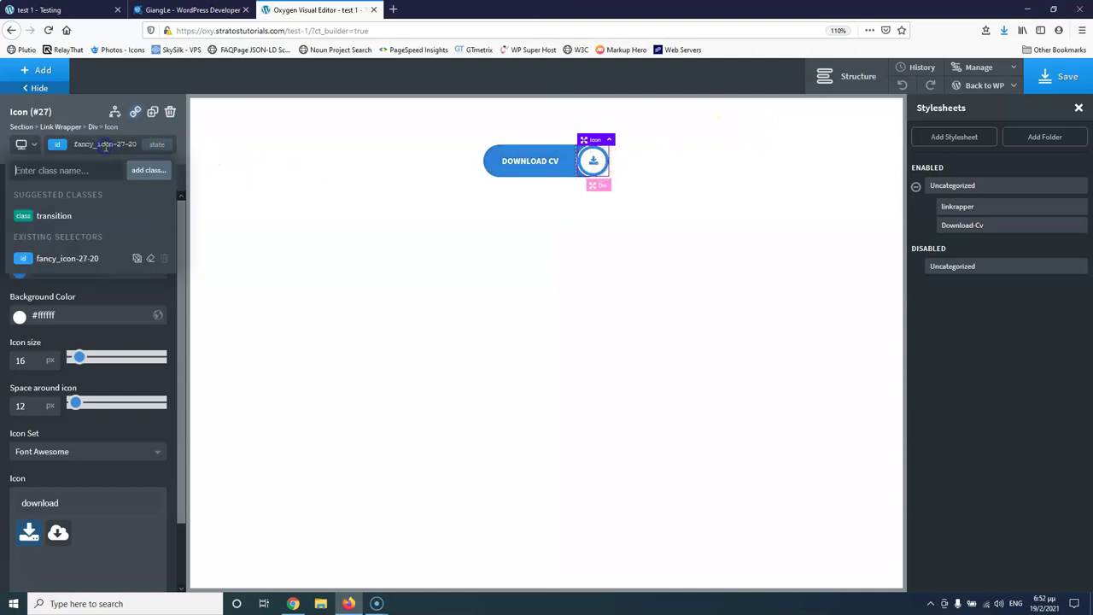
{"action": "double_click", "coordinate": [104, 146]}
{"action": "left_click", "coordinate": [105, 146]}
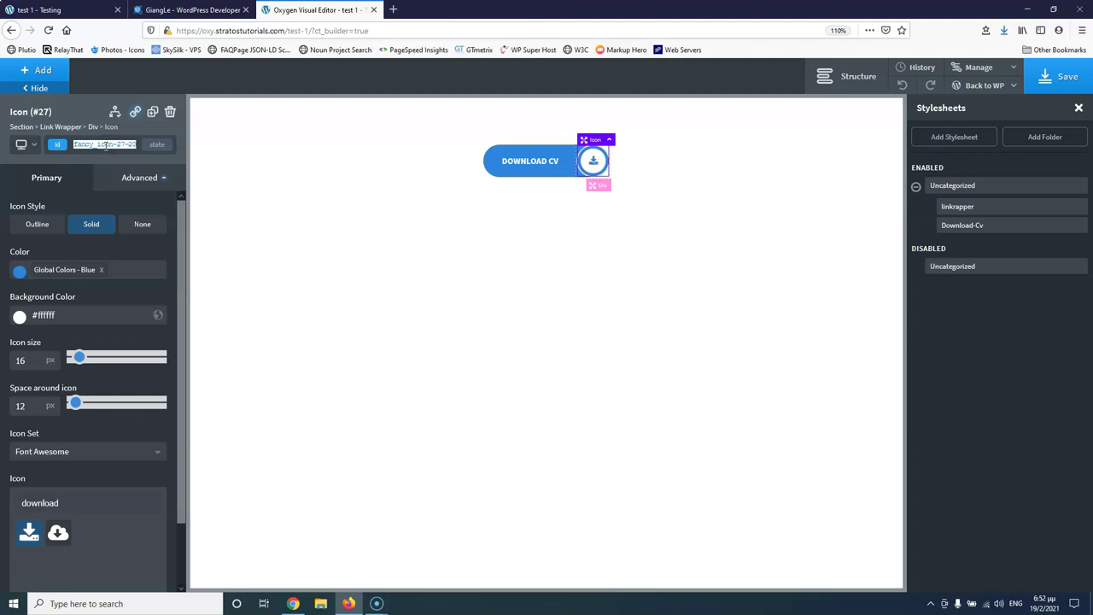
{"action": "left_click", "coordinate": [986, 229]}
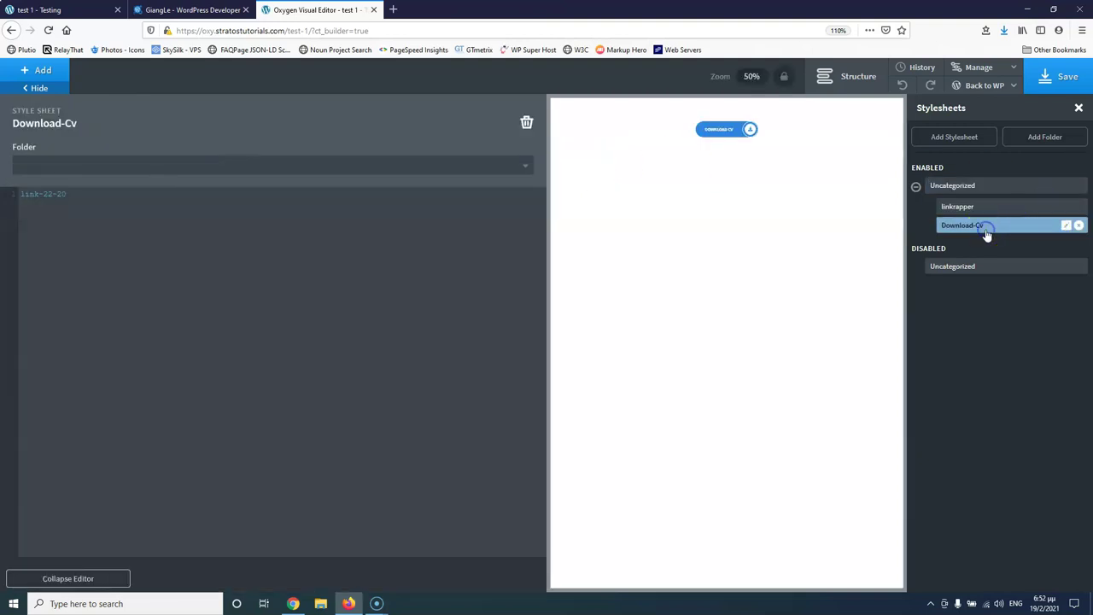
{"action": "left_click", "coordinate": [102, 197]}
{"action": "left_click_drag", "start_coordinate": [101, 194], "coordinate": [25, 197]}
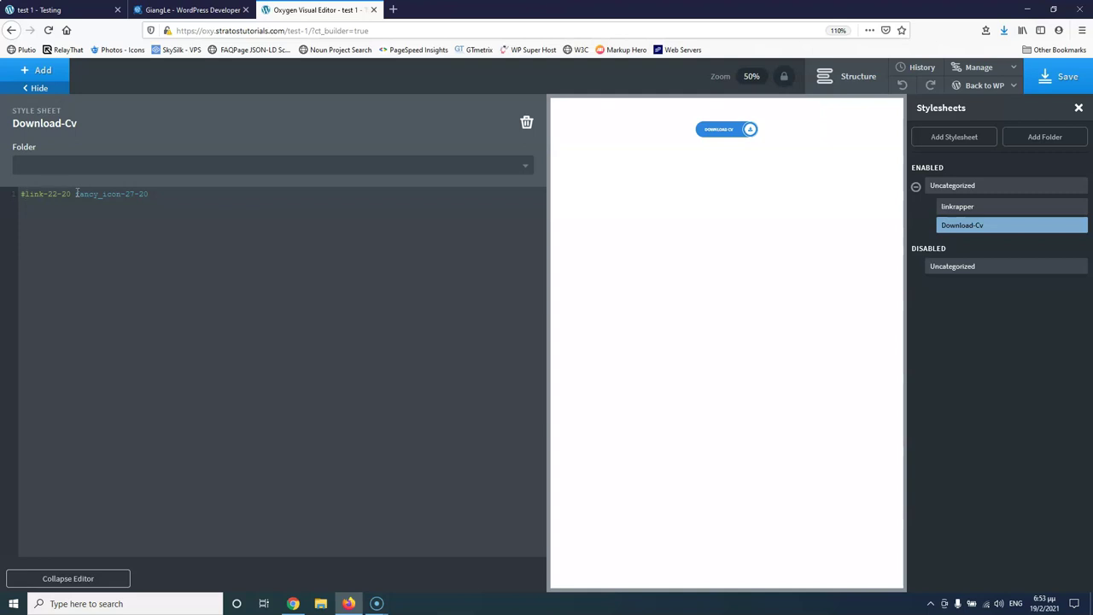
Change the selector to '#link-22-20:hover #fancy_icon-27-20' and give it an empty '{}' body.
{"action": "left_click", "coordinate": [76, 194]}
{"action": "left_click_drag", "start_coordinate": [104, 236], "coordinate": [69, 194]}
{"action": "type", "text": ":hover"}
{"action": "left_click_drag", "start_coordinate": [102, 194], "coordinate": [190, 195]}
{"action": "left_click", "coordinate": [186, 194]}
{"action": "type", "text": "{}"}
{"action": "left_click", "coordinate": [38, 9]}
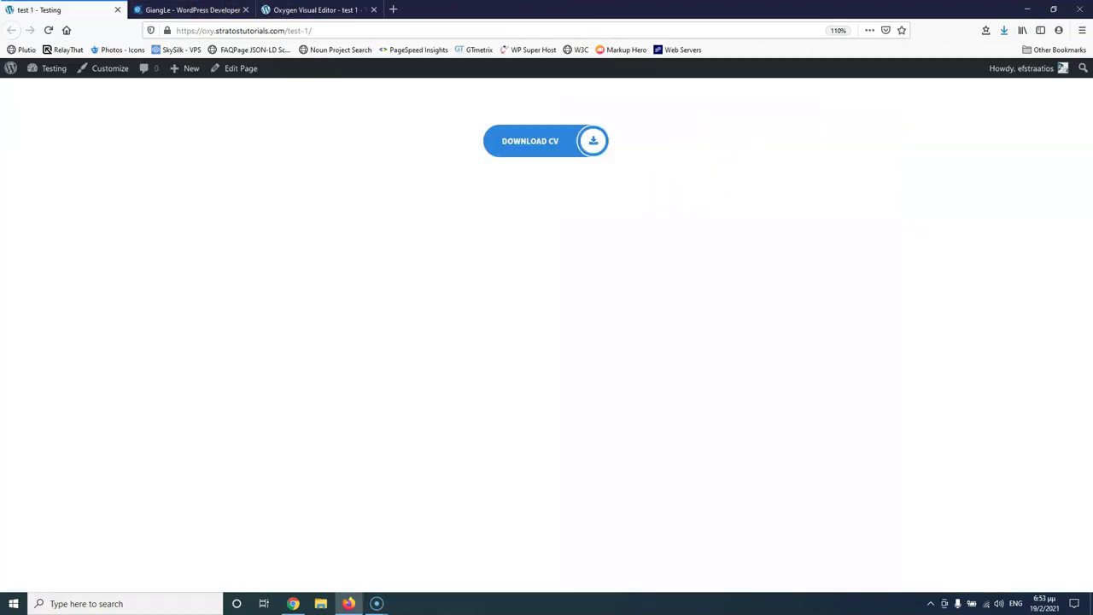
{"action": "right_click", "coordinate": [394, 199]}
{"action": "left_click", "coordinate": [453, 334]}
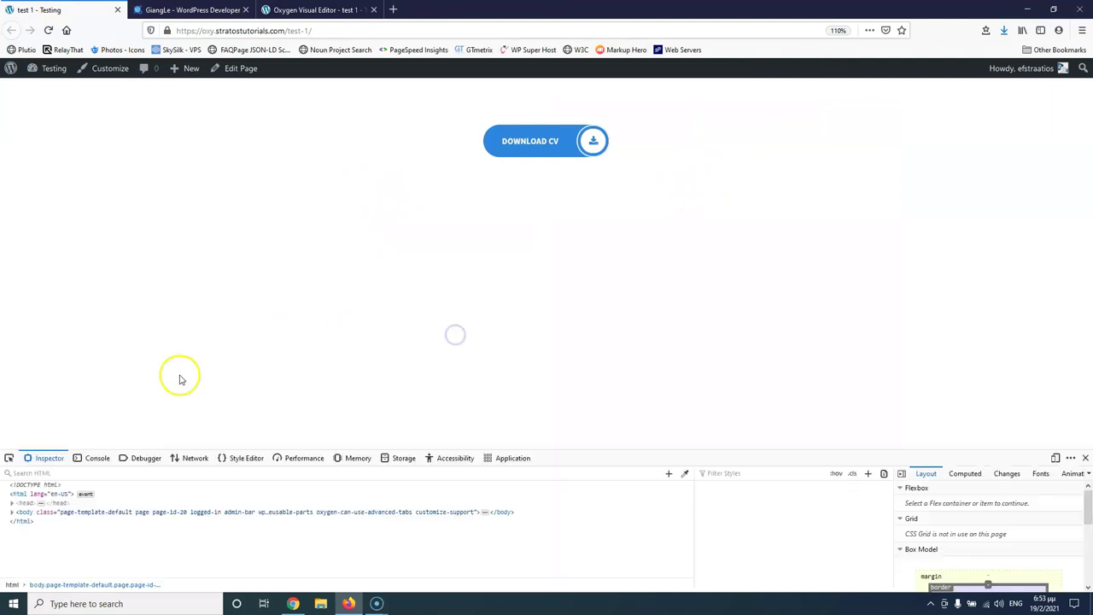
{"action": "left_click", "coordinate": [8, 457]}
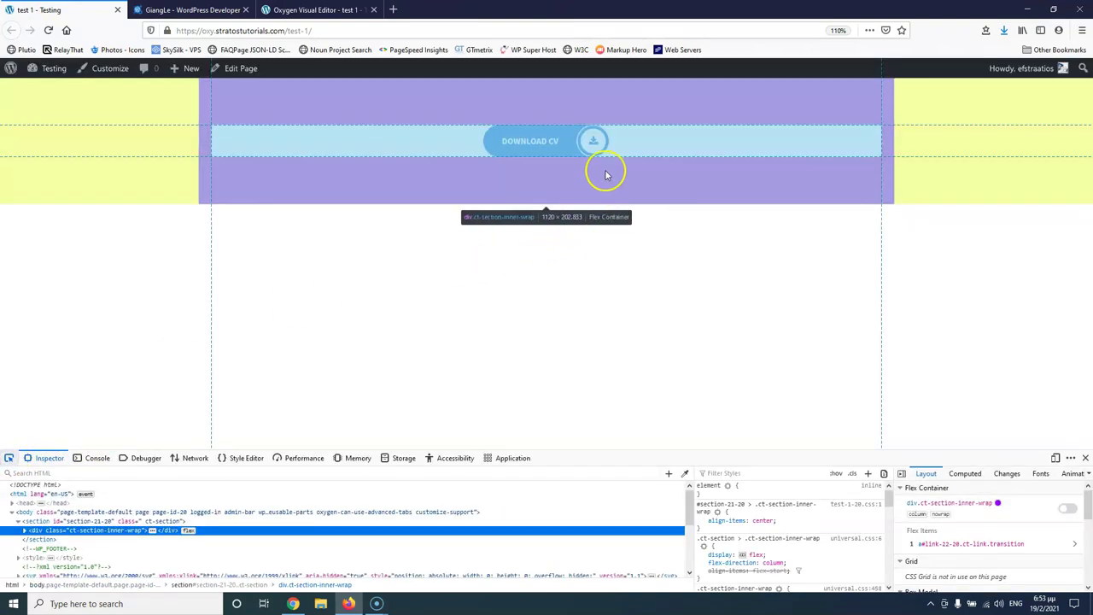
{"action": "left_click", "coordinate": [592, 139]}
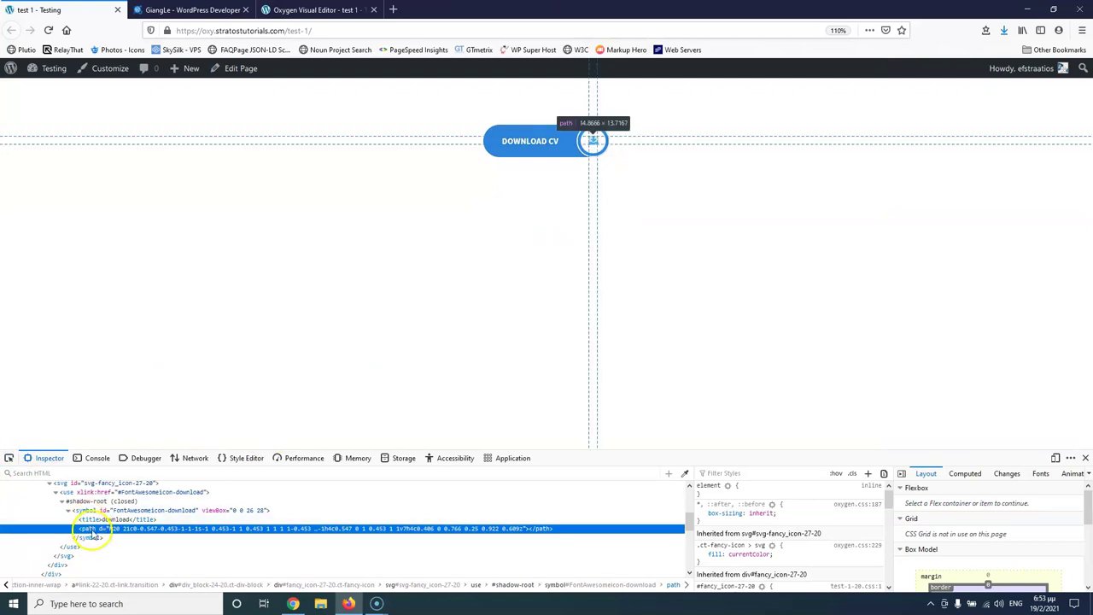
{"action": "left_click", "coordinate": [77, 492]}
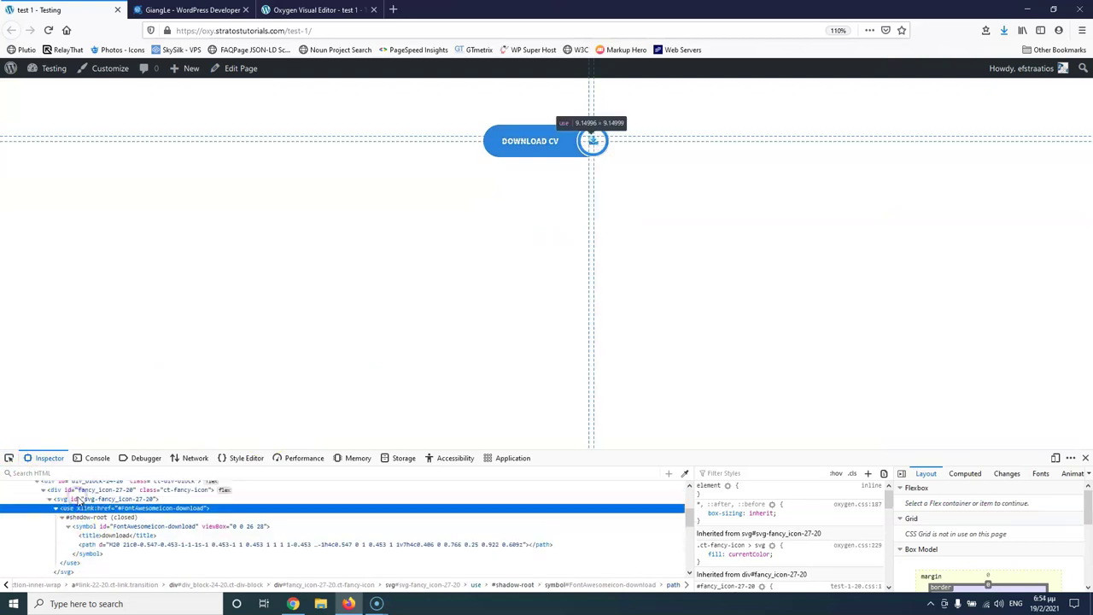
{"action": "left_click", "coordinate": [132, 532]}
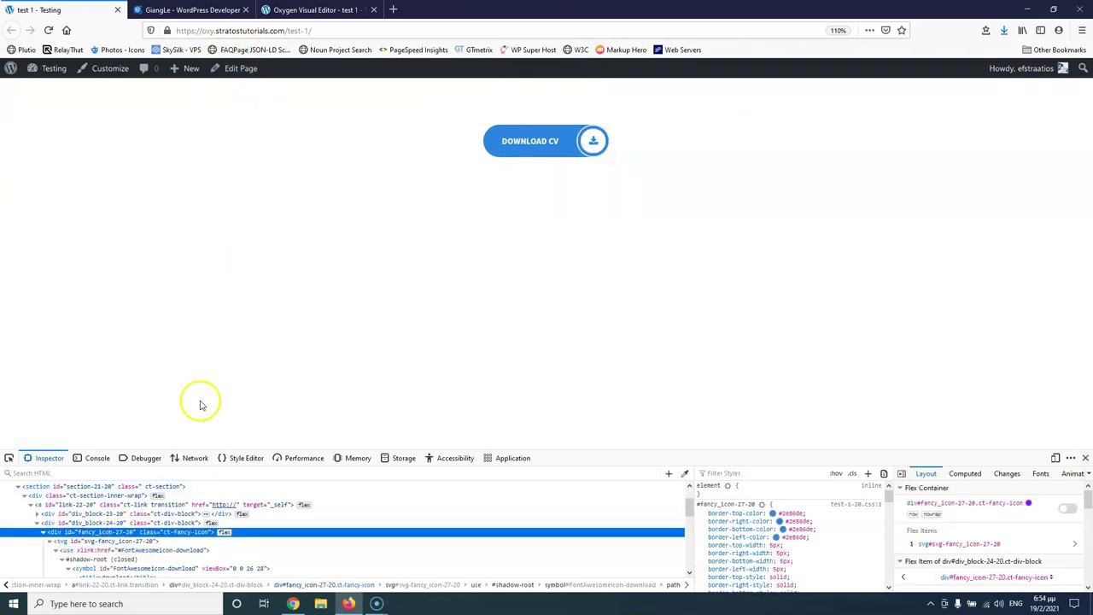
{"action": "left_click", "coordinate": [316, 10]}
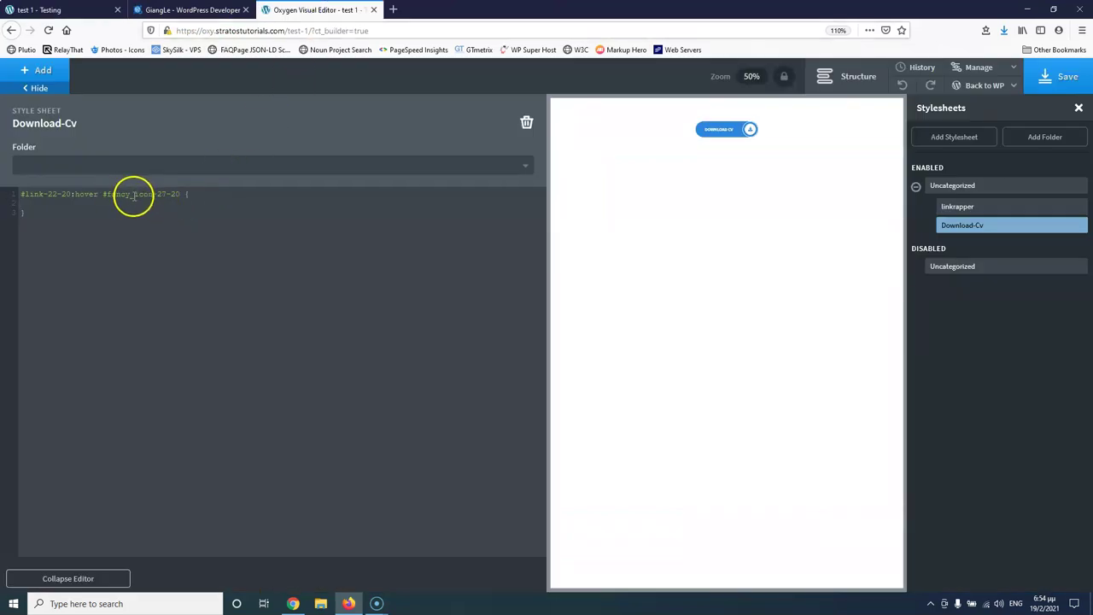
Copy border-right-color from the test page's DevTools Rules panel and paste it into the hover rule.
{"action": "left_click", "coordinate": [39, 10]}
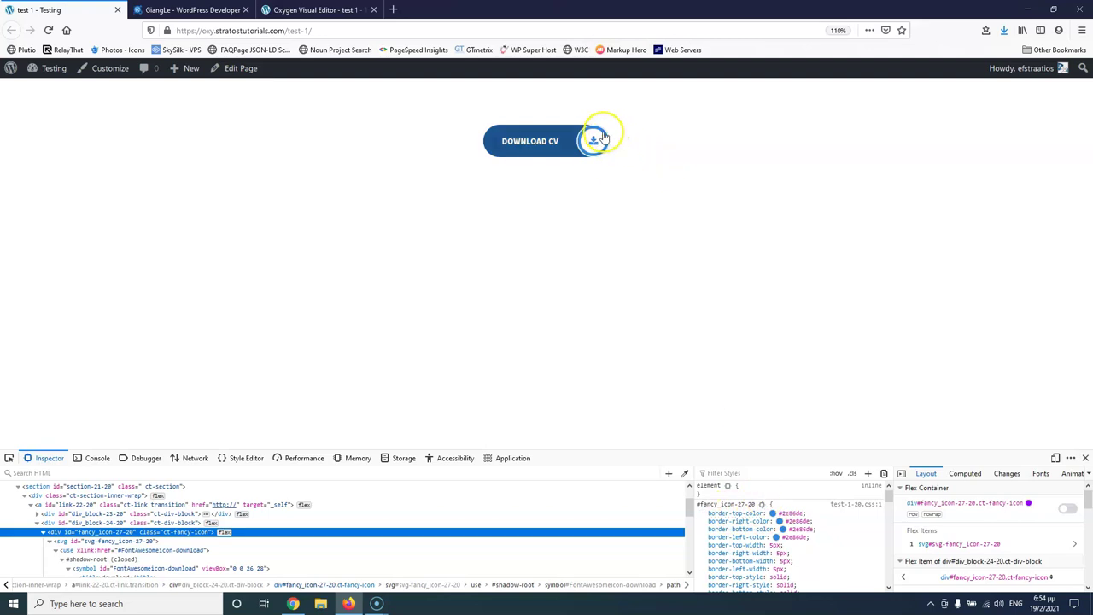
{"action": "left_click", "coordinate": [189, 9]}
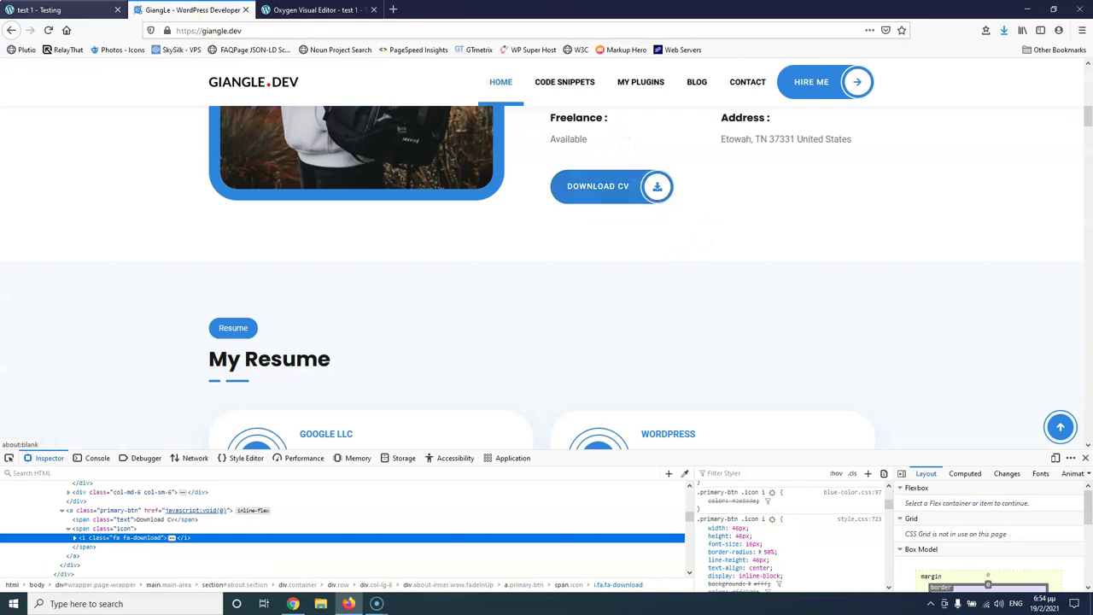
{"action": "left_click", "coordinate": [38, 9]}
{"action": "left_click", "coordinate": [729, 520]}
{"action": "key", "text": "ctrl+c"}
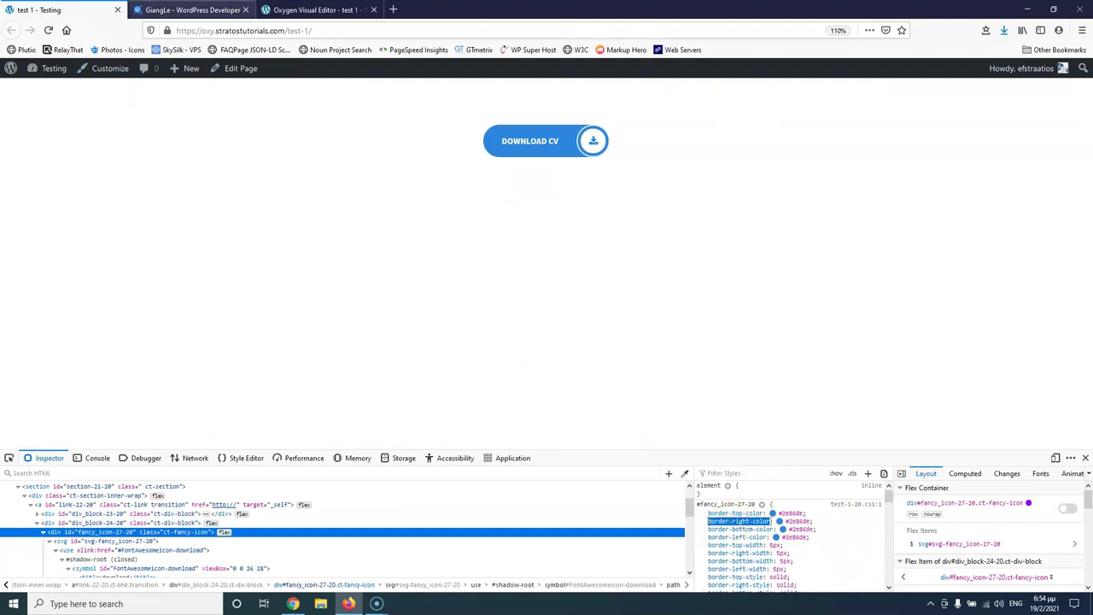
{"action": "left_click", "coordinate": [315, 9]}
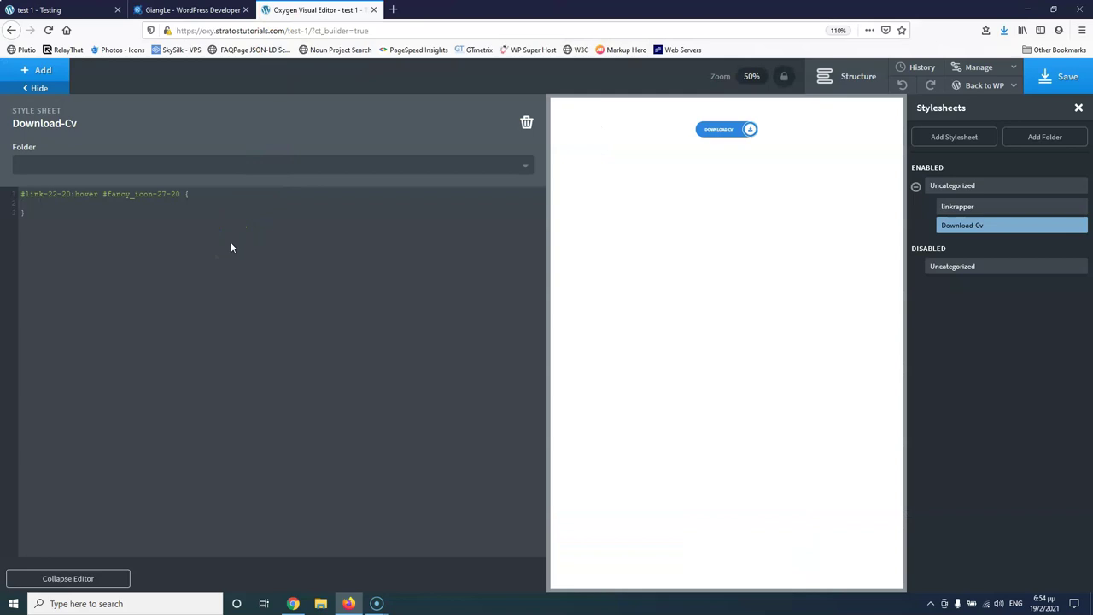
{"action": "key", "text": "ctrl+v"}
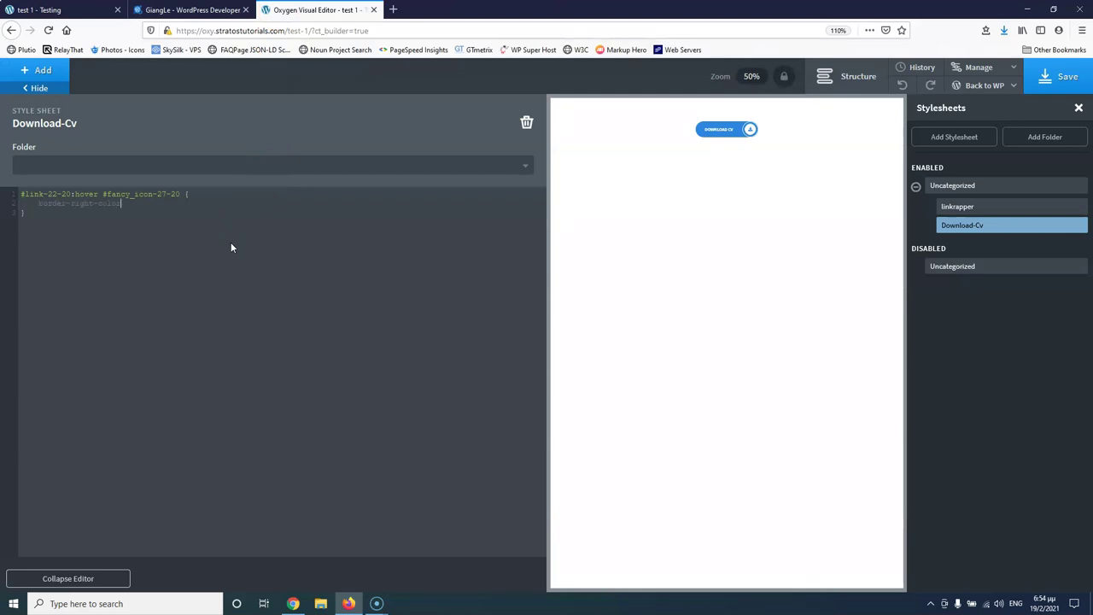
Edit the pasted property into 'border-color: black;', then collapse the editor to enlarge the preview.
{"action": "double_click", "coordinate": [83, 204]}
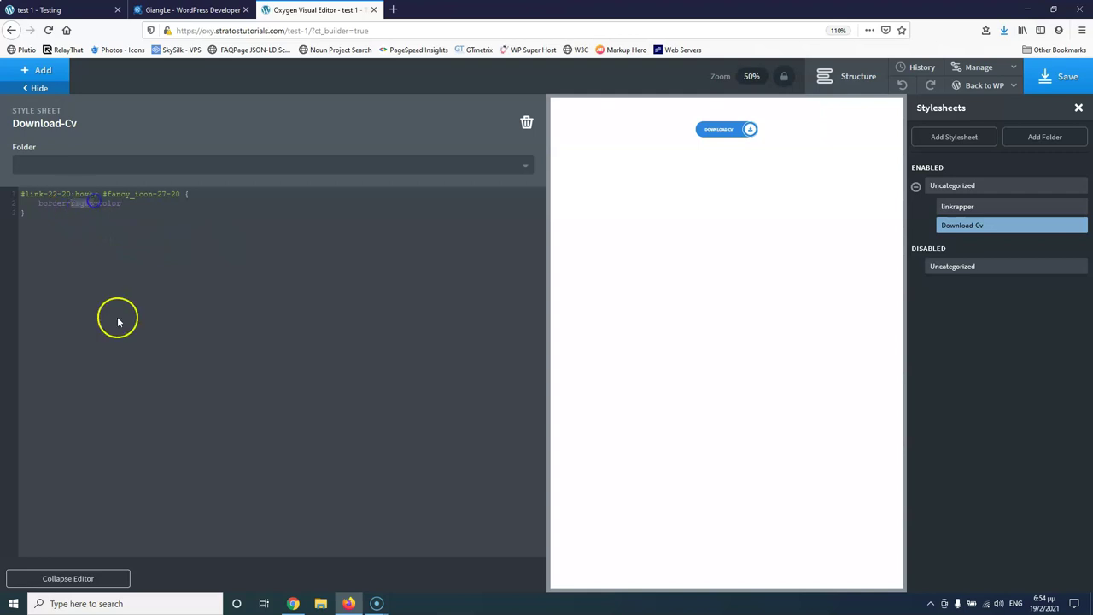
{"action": "key", "text": "Delete"}
{"action": "left_click", "coordinate": [103, 205]}
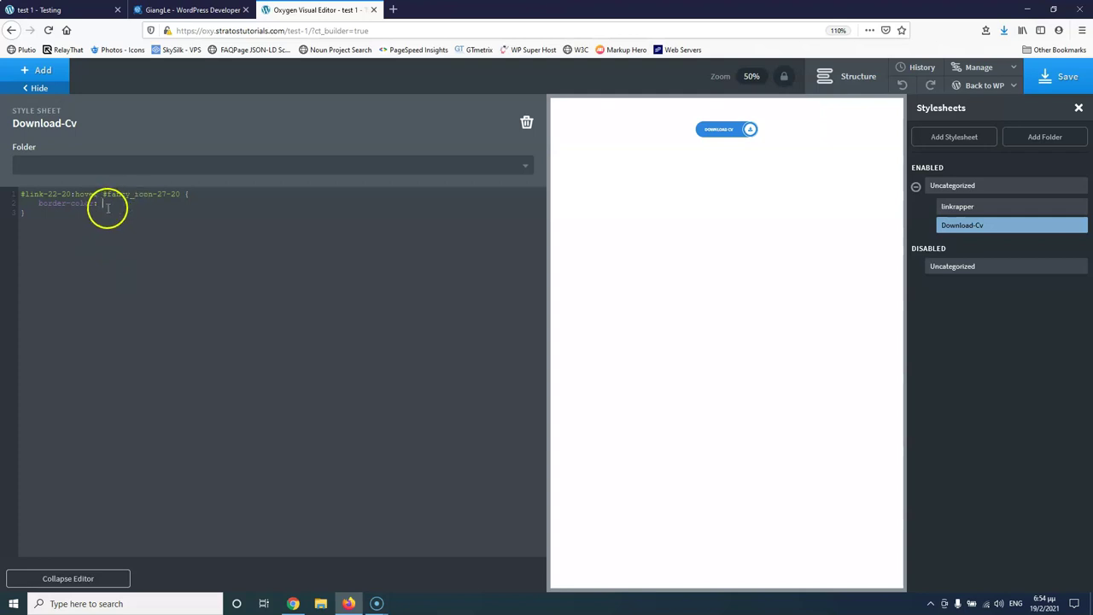
{"action": "left_click", "coordinate": [198, 10]}
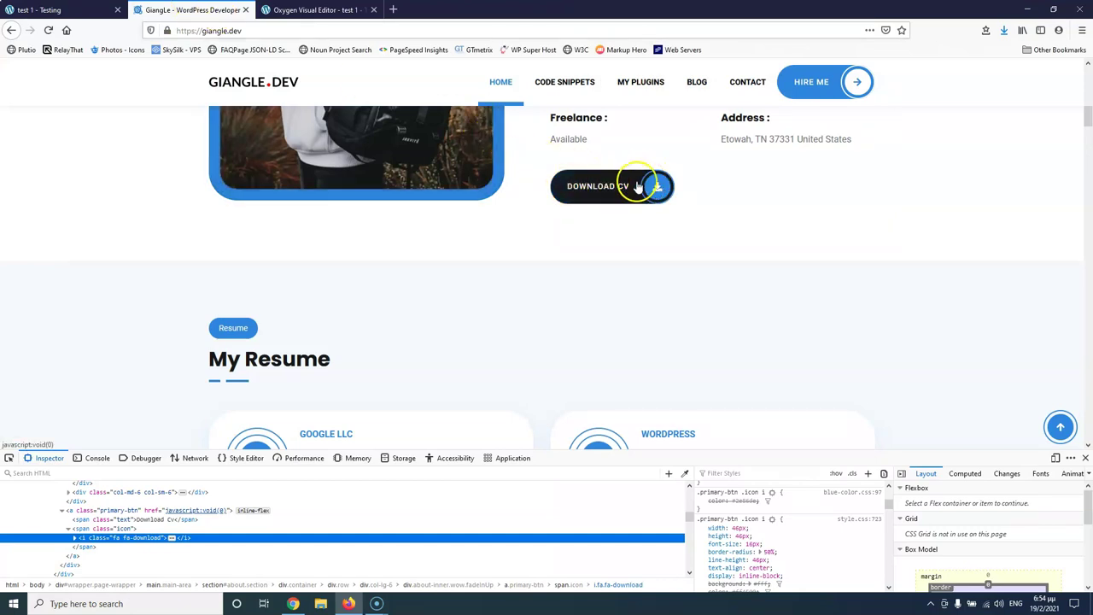
{"action": "left_click", "coordinate": [314, 10]}
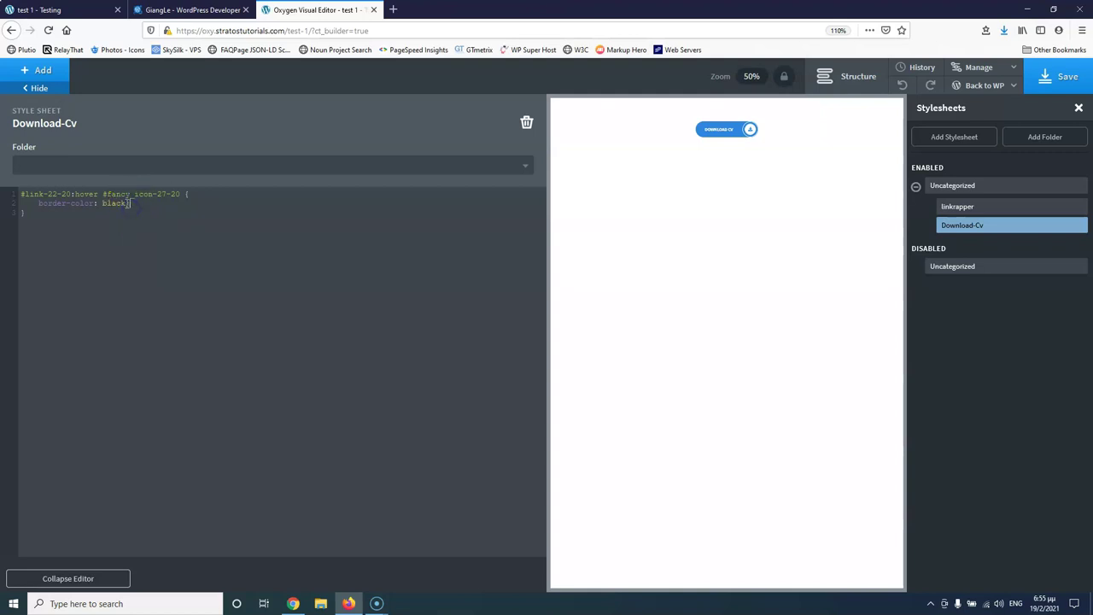
{"action": "double_click", "coordinate": [73, 202]}
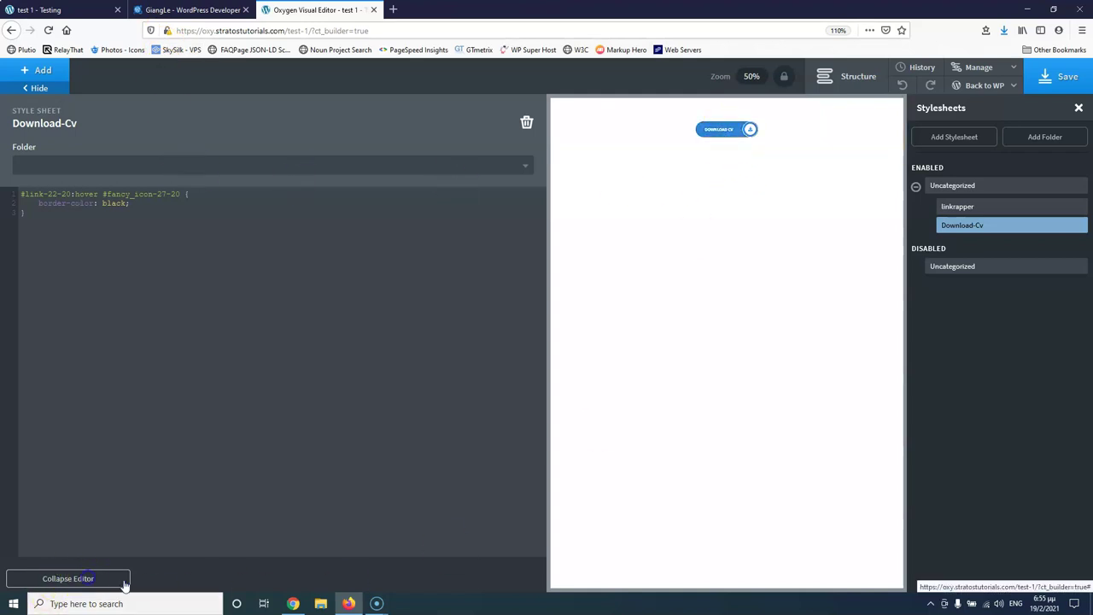
{"action": "left_click", "coordinate": [76, 578]}
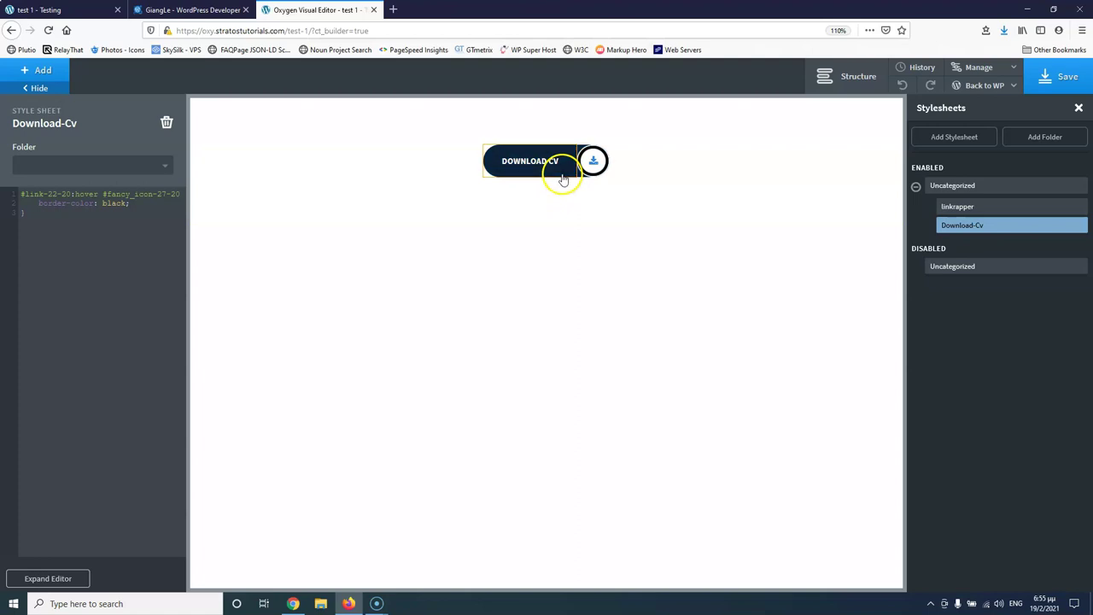
{"action": "left_click", "coordinate": [192, 10]}
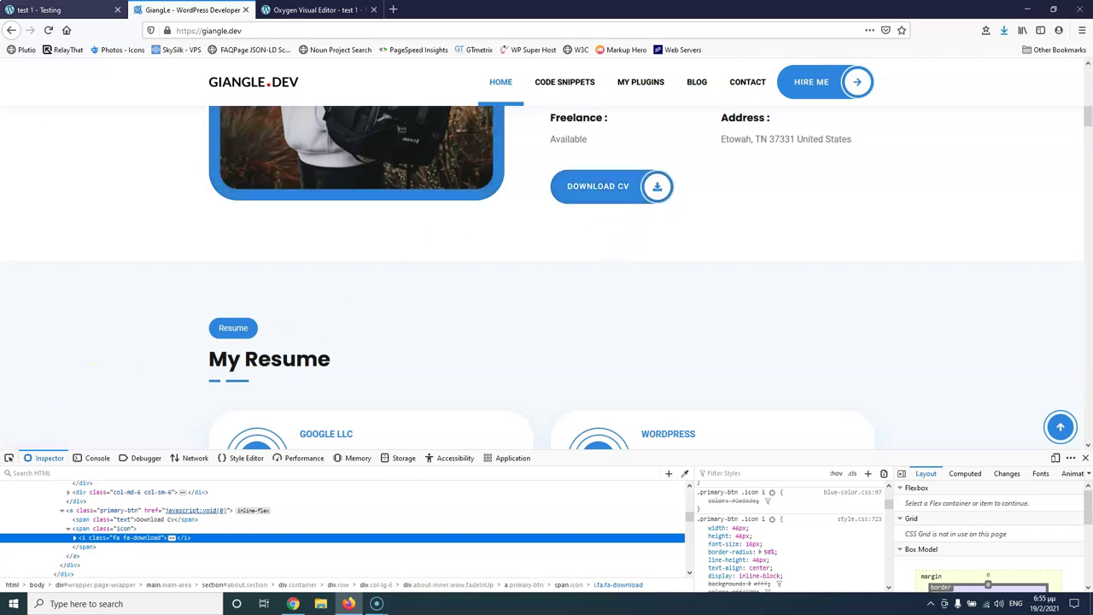
Inspect the border rules of div#div_block-24-20 and div#fancy_icon-27-20 in the test page's DevTools.
{"action": "left_click", "coordinate": [38, 9]}
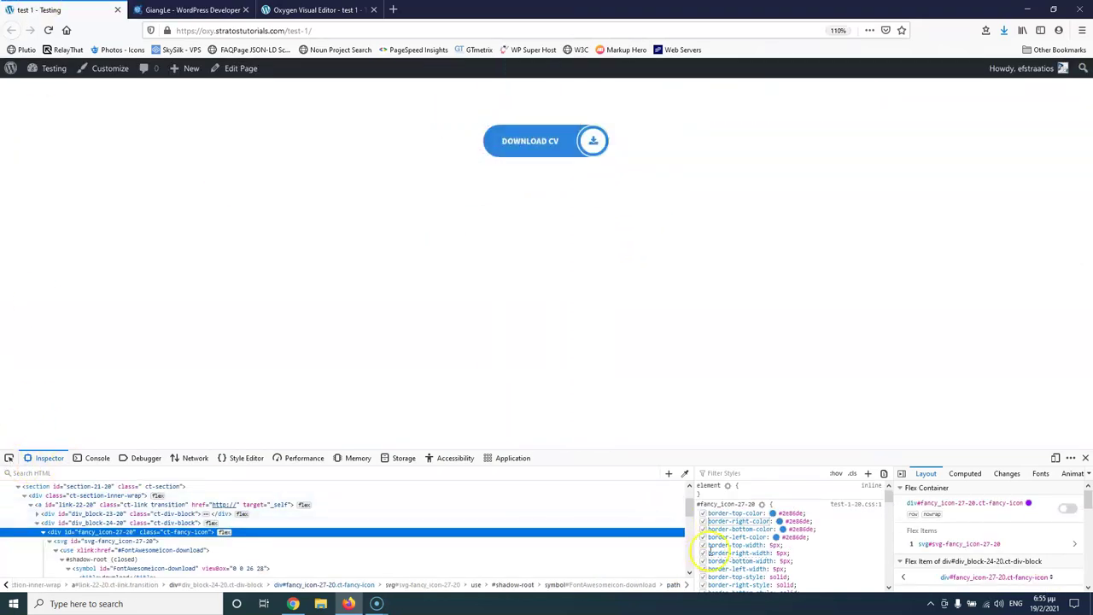
{"action": "scroll", "coordinate": [708, 552], "scroll_direction": "down", "scroll_amount": 5}
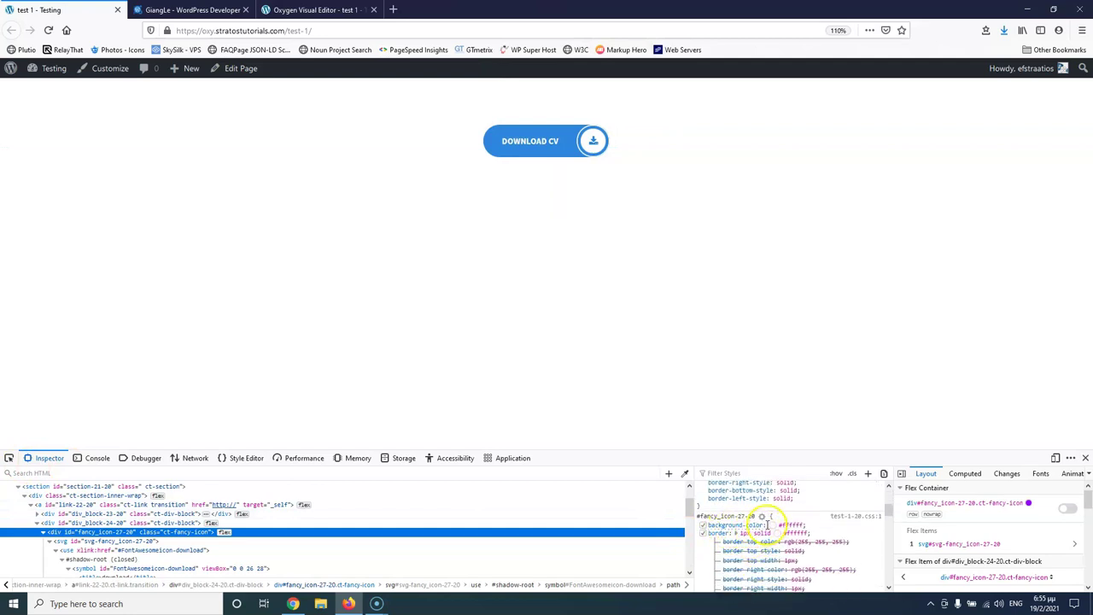
{"action": "scroll", "coordinate": [752, 525], "scroll_direction": "down", "scroll_amount": 2}
{"action": "scroll", "coordinate": [752, 523], "scroll_direction": "down", "scroll_amount": 4}
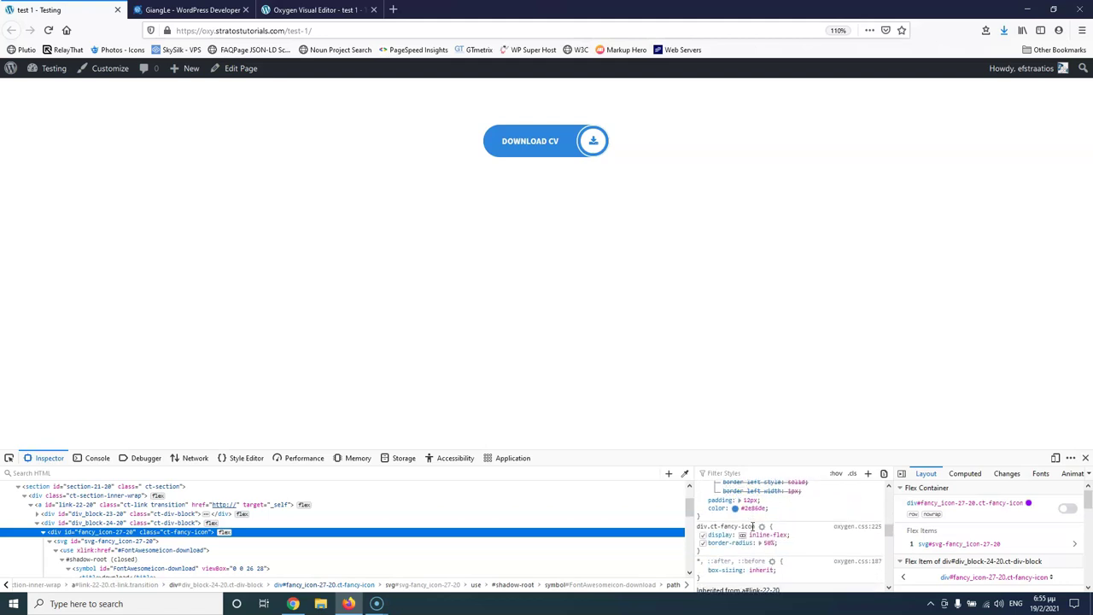
{"action": "scroll", "coordinate": [752, 526], "scroll_direction": "down", "scroll_amount": 4}
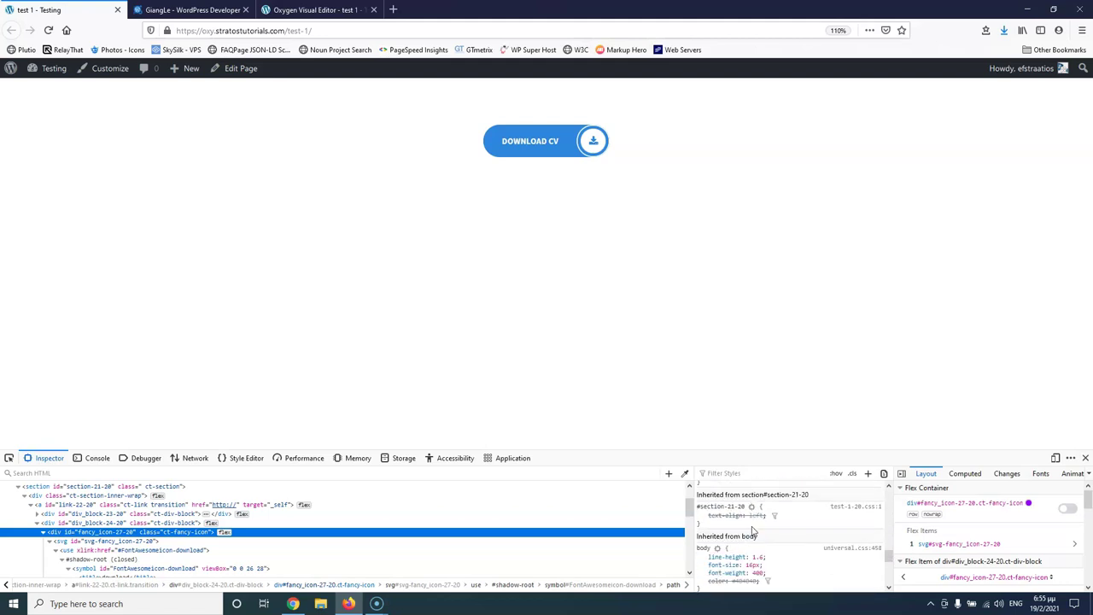
{"action": "scroll", "coordinate": [752, 528], "scroll_direction": "up", "scroll_amount": 5}
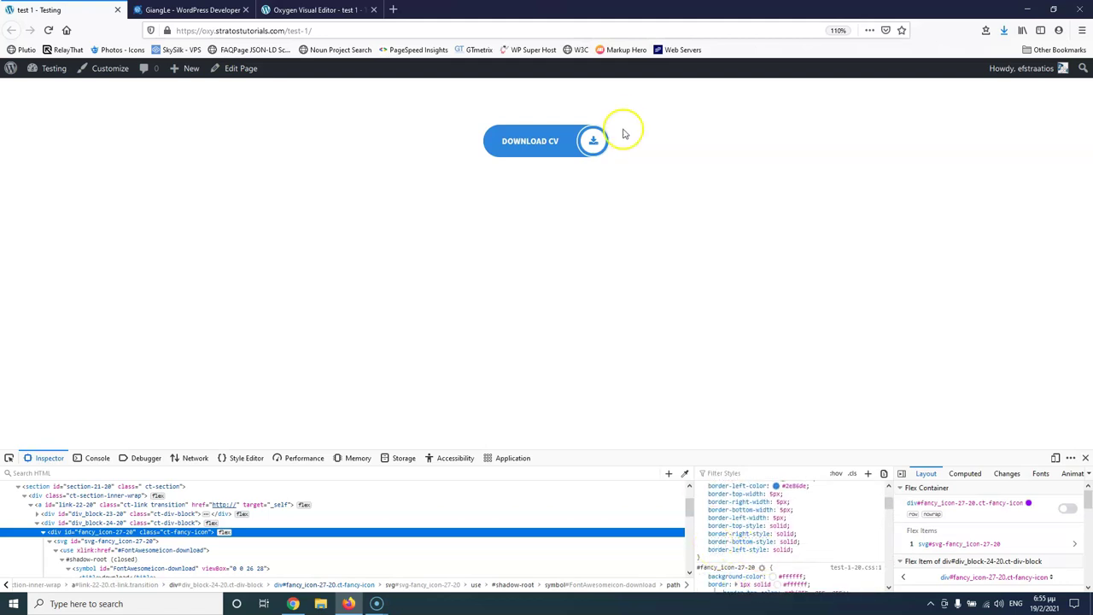
{"action": "left_click", "coordinate": [78, 522]}
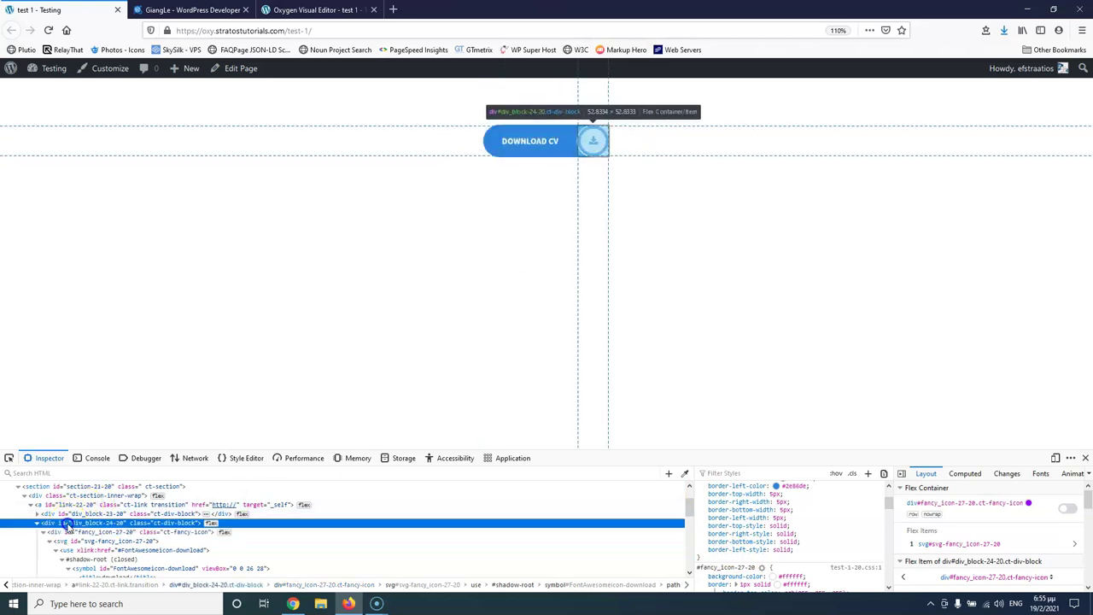
{"action": "left_click", "coordinate": [90, 526]}
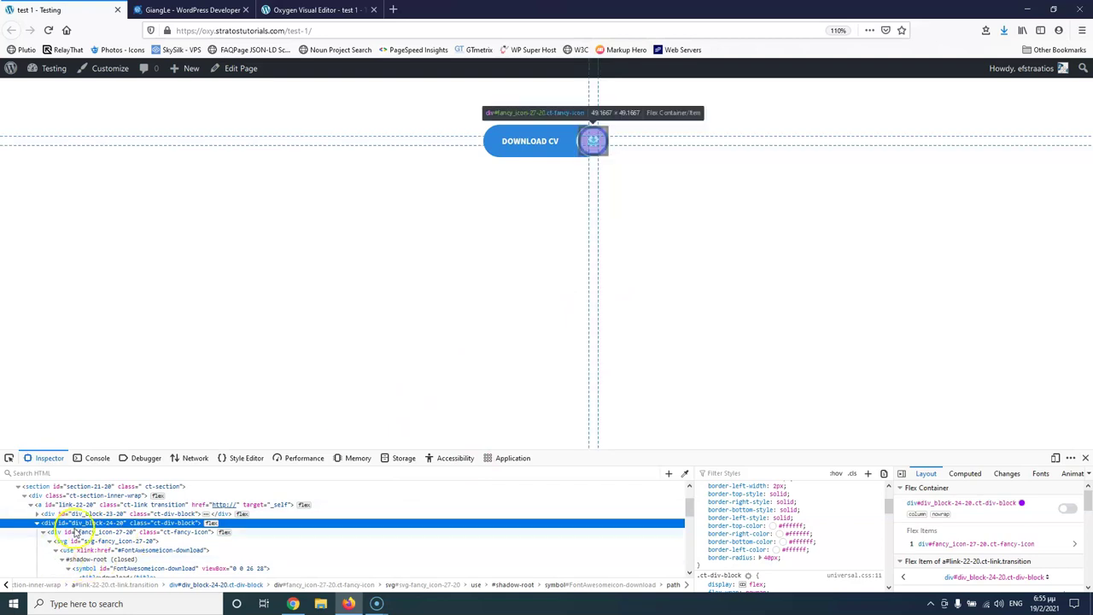
{"action": "left_click", "coordinate": [126, 531]}
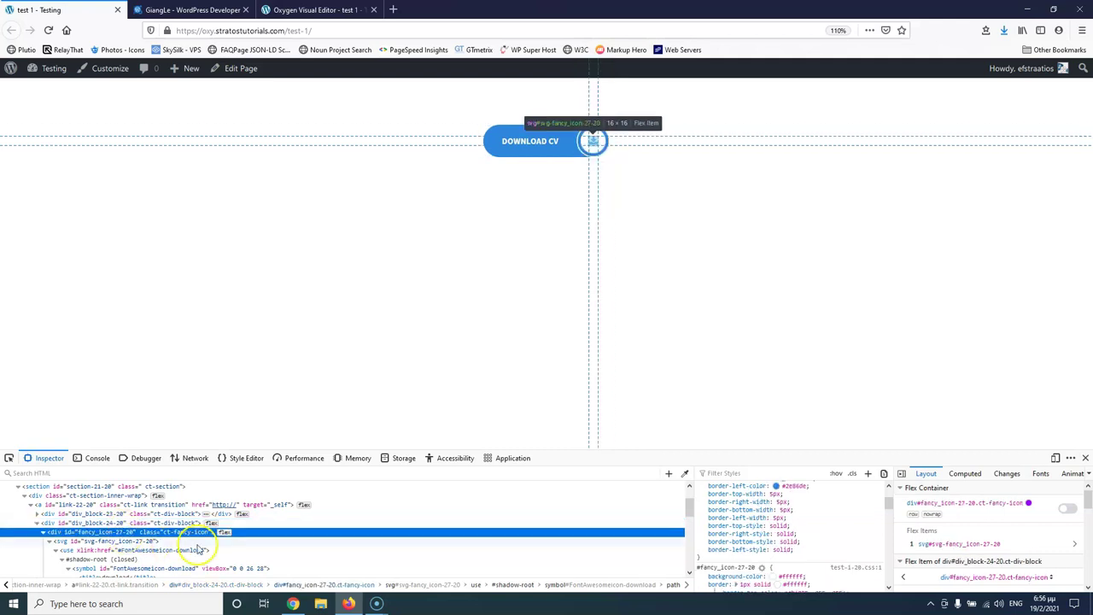
{"action": "scroll", "coordinate": [751, 564], "scroll_direction": "down", "scroll_amount": 1}
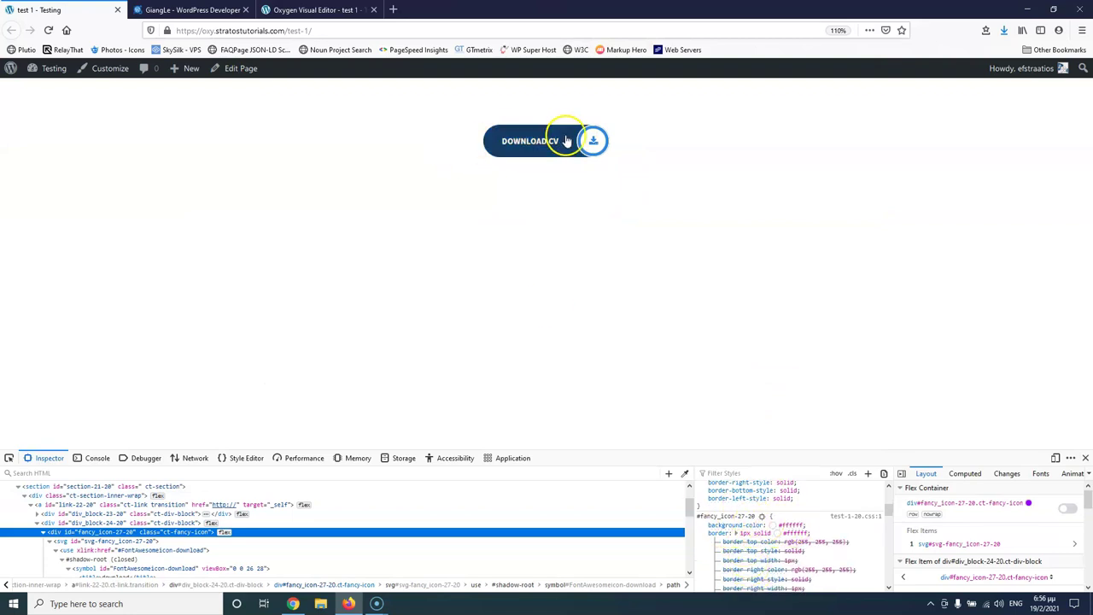
{"action": "key", "text": "ctrl+Tab"}
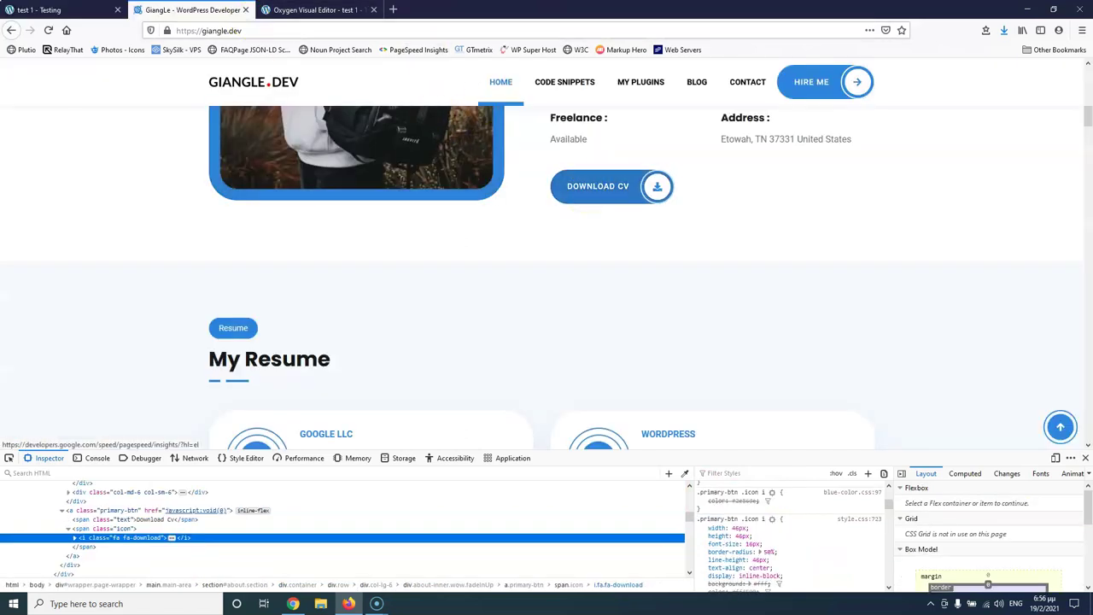
Copy the background-color property from DevTools and start a new line below border-color.
{"action": "left_click", "coordinate": [300, 12]}
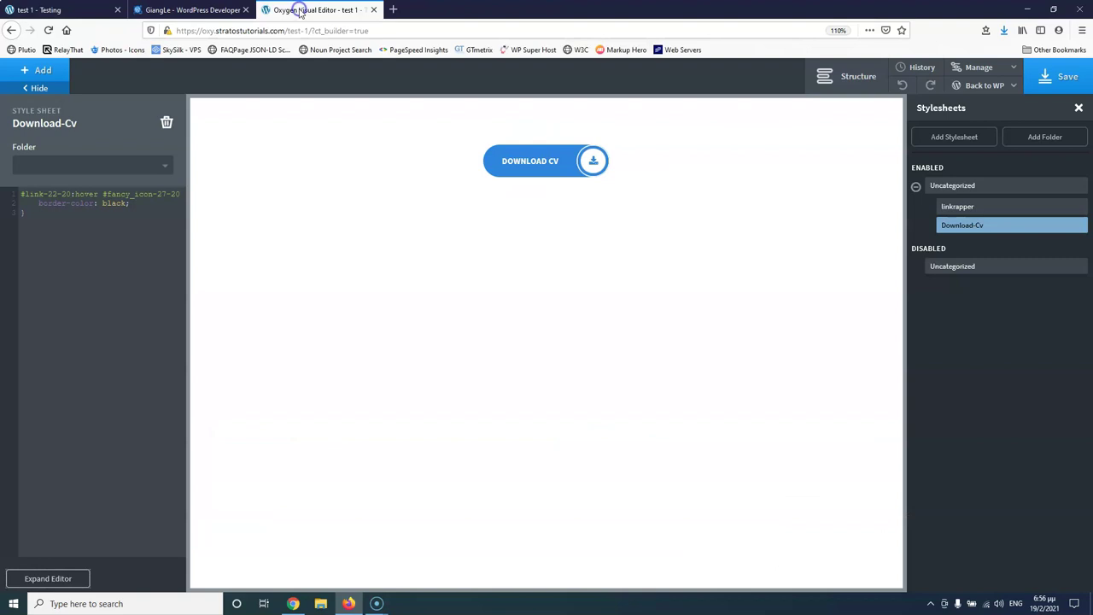
{"action": "left_click", "coordinate": [232, 9]}
{"action": "left_click", "coordinate": [92, 7]}
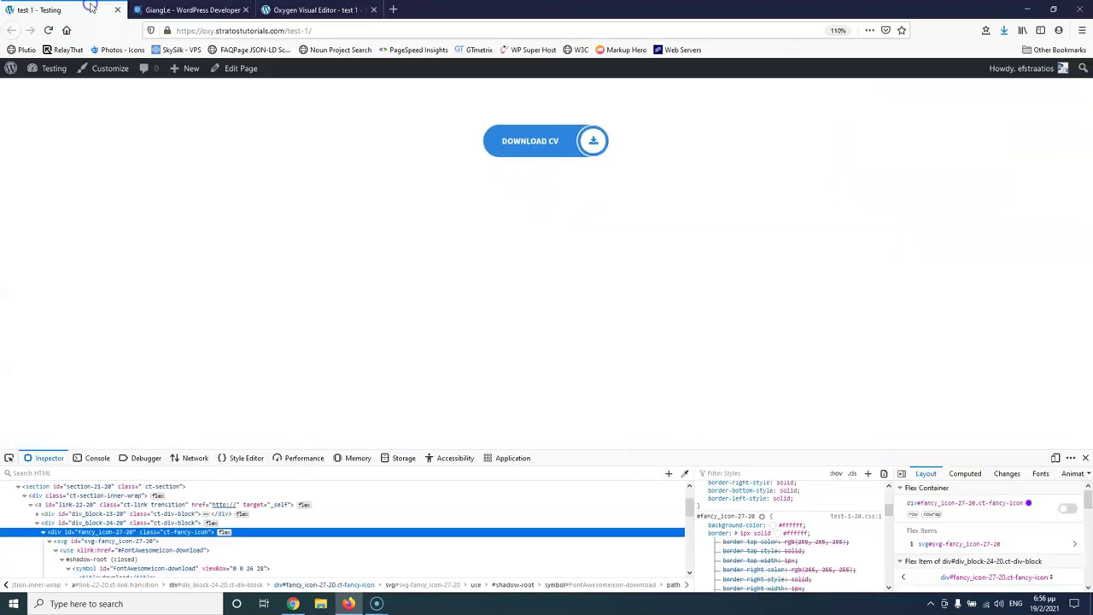
{"action": "left_click", "coordinate": [724, 524]}
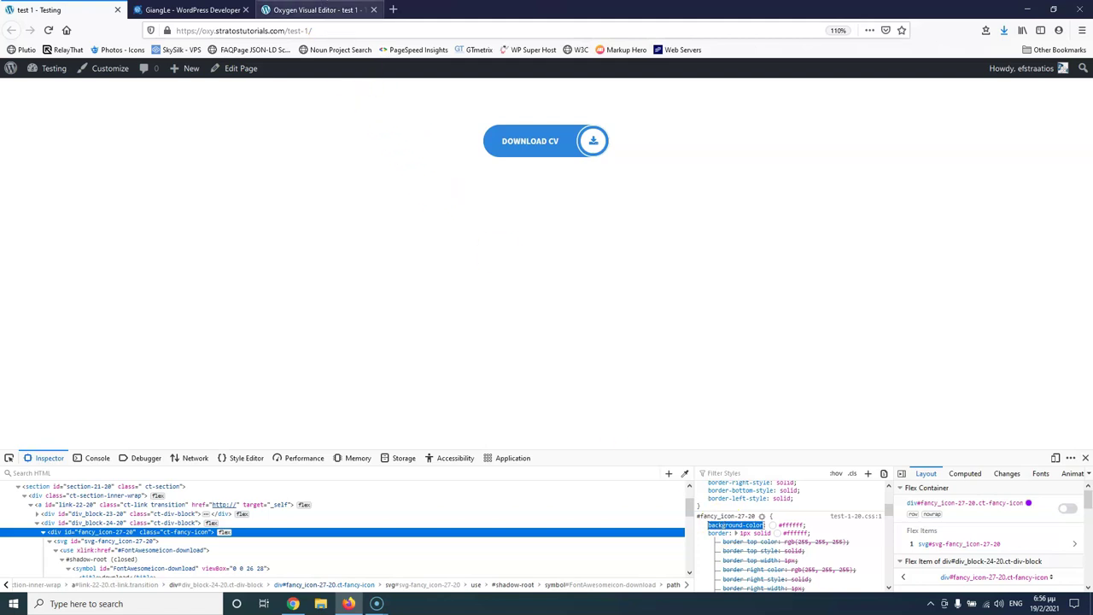
{"action": "left_click", "coordinate": [307, 11]}
{"action": "left_click", "coordinate": [141, 203]}
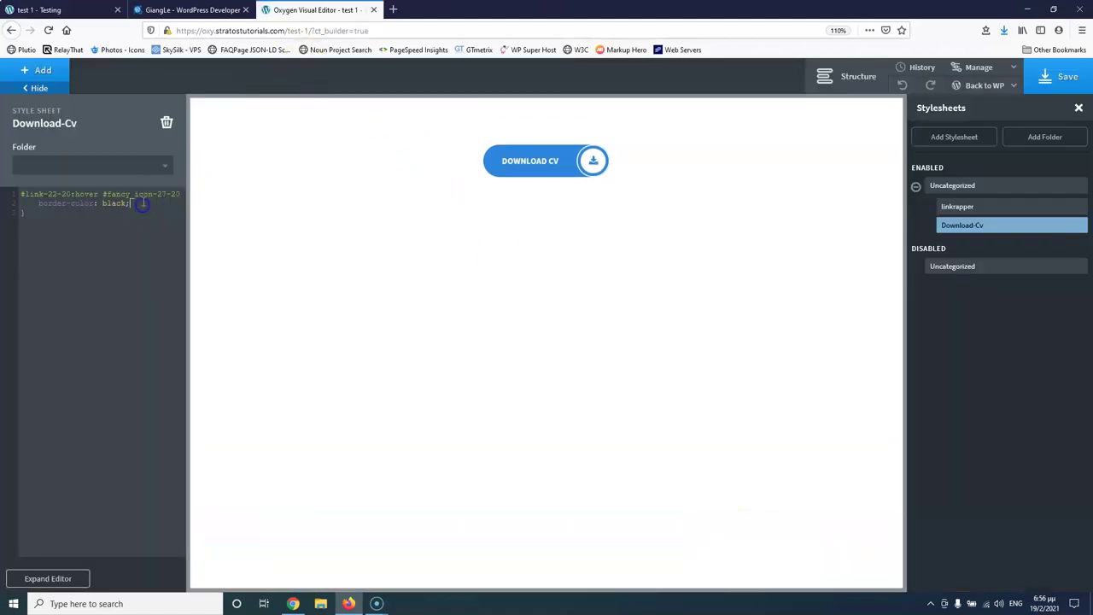
{"action": "key", "text": "Return"}
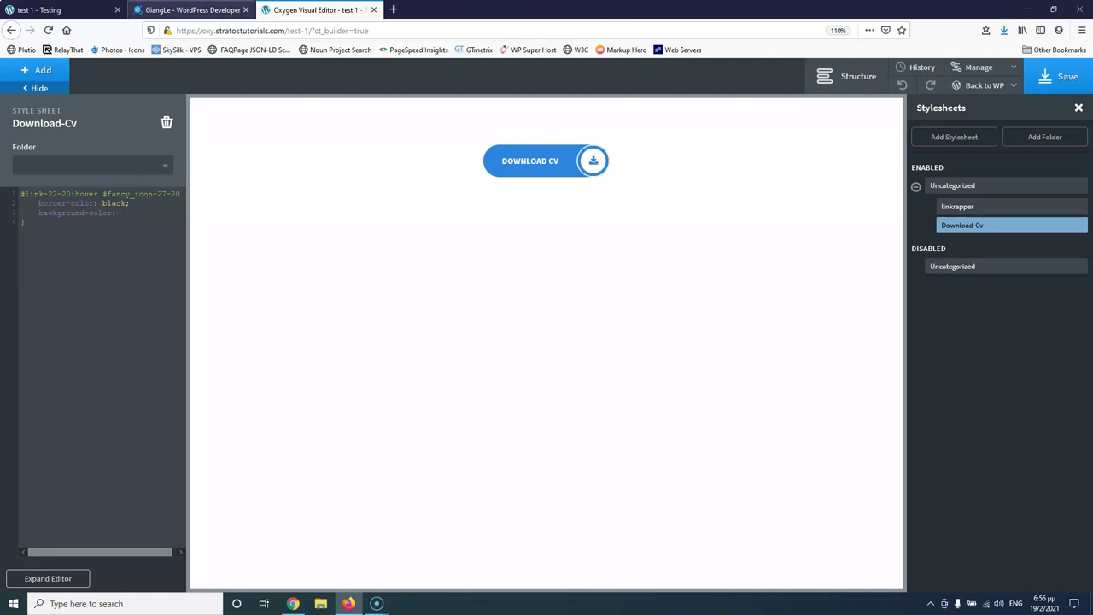
Paste the reference site's #2e86de value to complete 'background-color: #2e86de;'.
{"action": "left_click", "coordinate": [192, 9]}
{"action": "scroll", "coordinate": [794, 555], "scroll_direction": "up", "scroll_amount": 2}
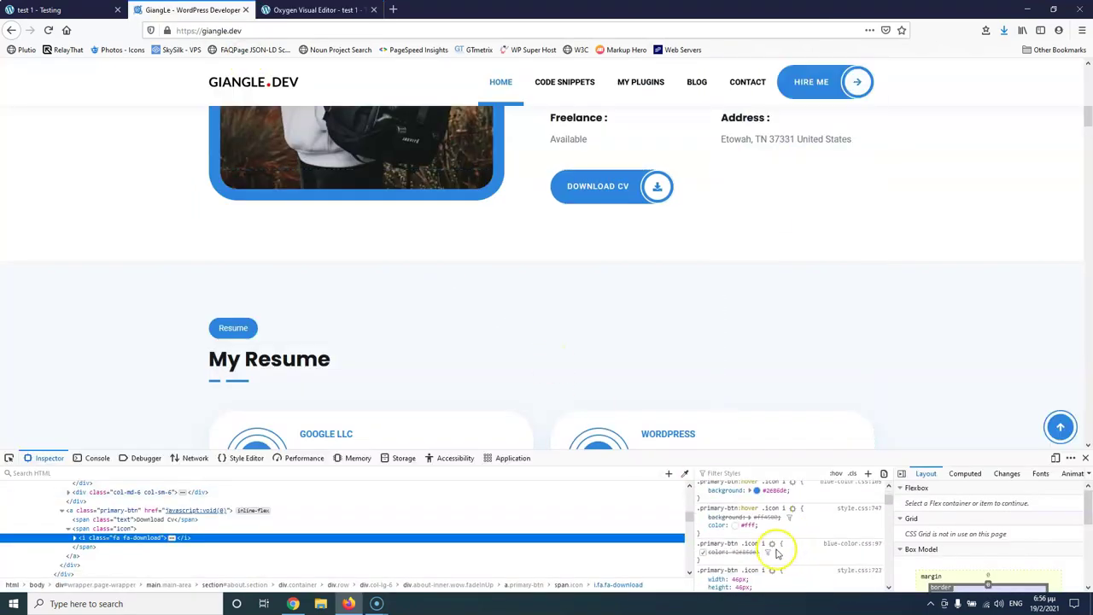
{"action": "left_click", "coordinate": [763, 490]}
{"action": "key", "text": "ctrl+c"}
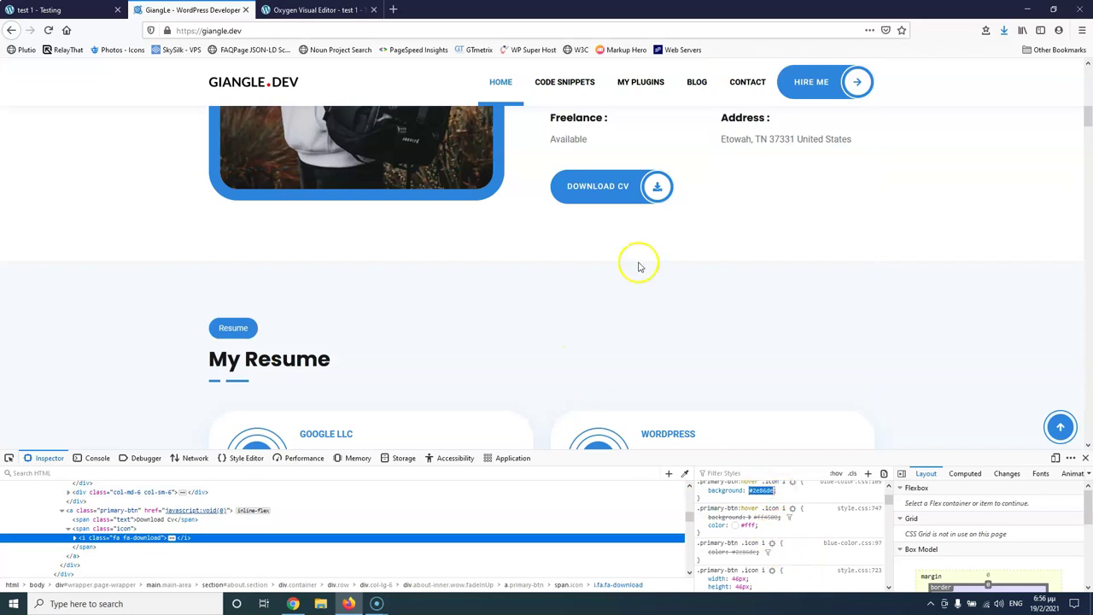
{"action": "left_click", "coordinate": [47, 10]}
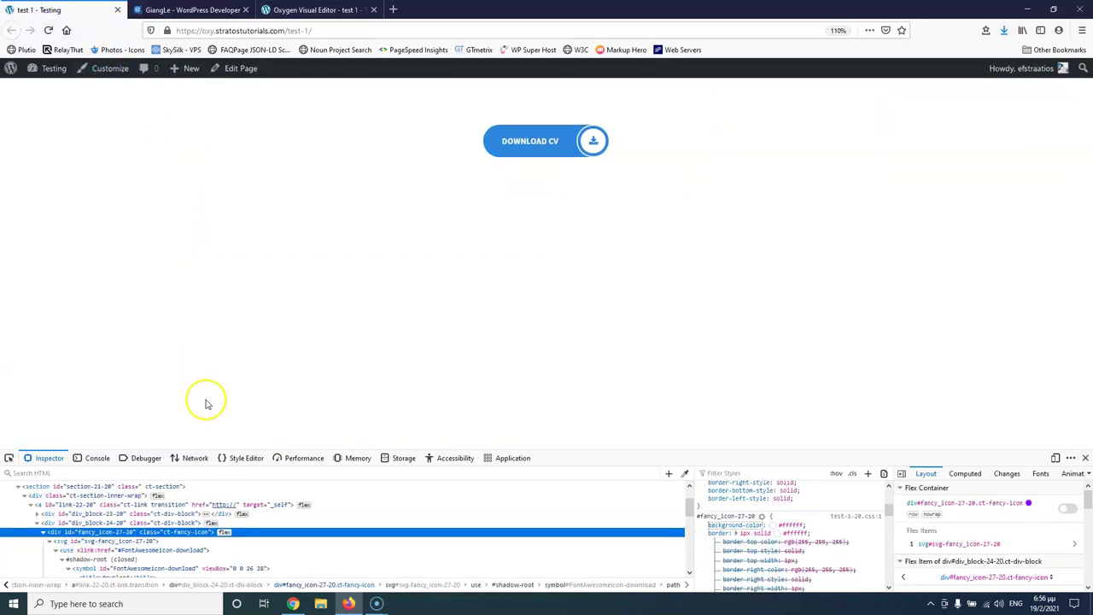
{"action": "left_click", "coordinate": [311, 10]}
{"action": "key", "text": "ctrl+v"}
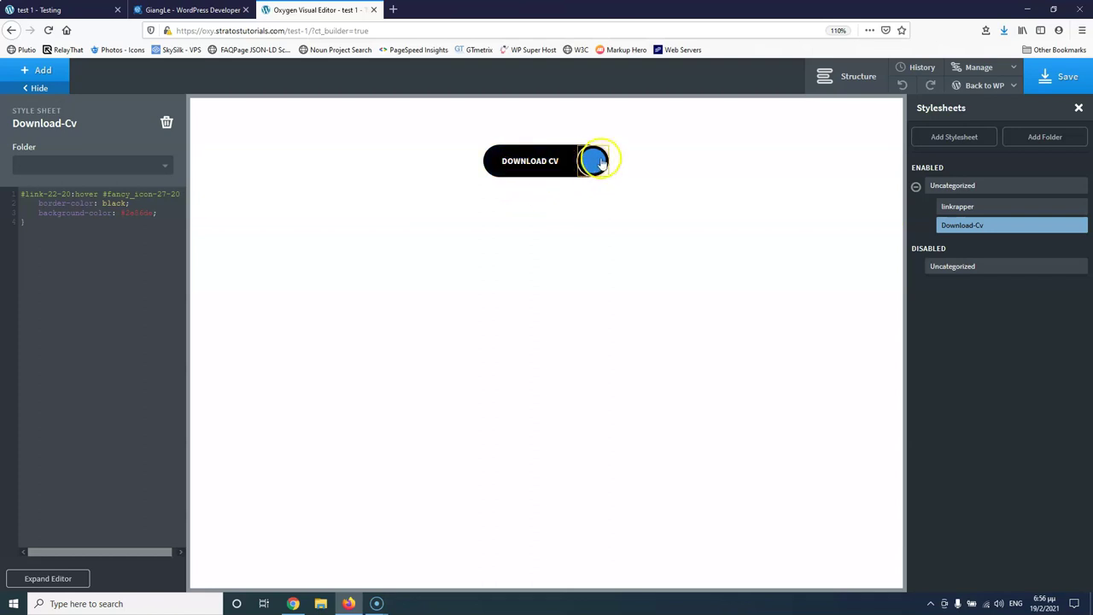
{"action": "left_click", "coordinate": [81, 10]}
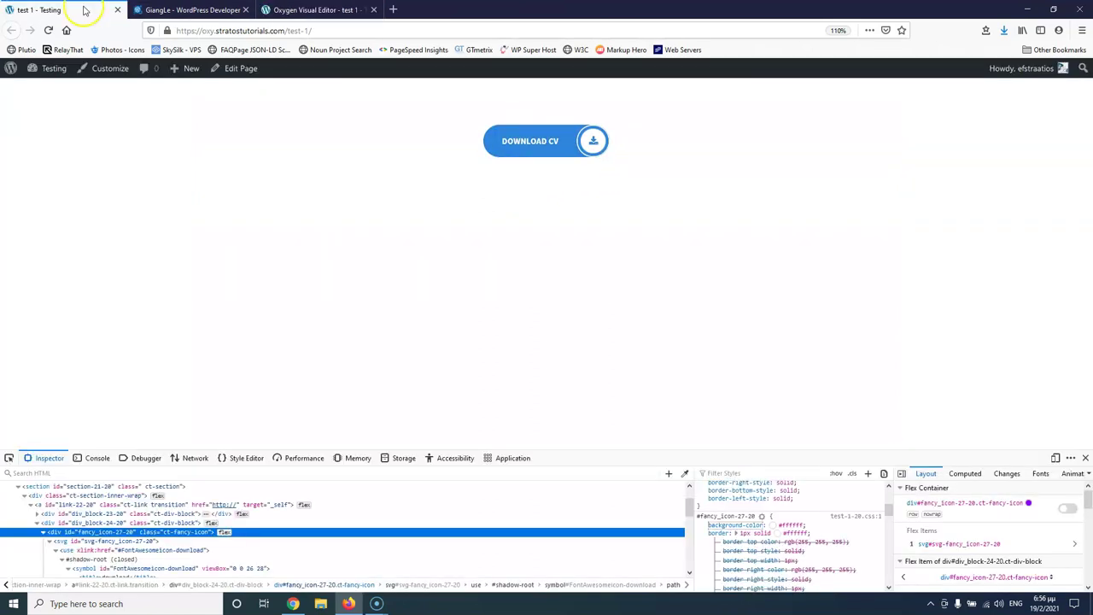
{"action": "scroll", "coordinate": [777, 555], "scroll_direction": "down", "scroll_amount": 3}
{"action": "scroll", "coordinate": [777, 555], "scroll_direction": "down", "scroll_amount": 2}
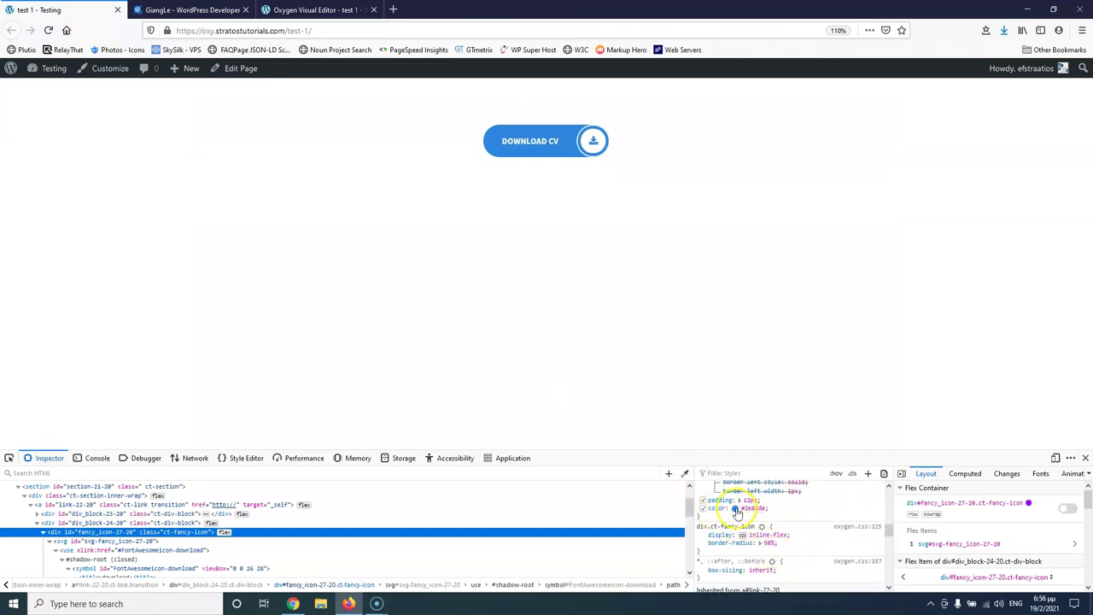
{"action": "left_click", "coordinate": [295, 9]}
{"action": "left_click", "coordinate": [164, 214]}
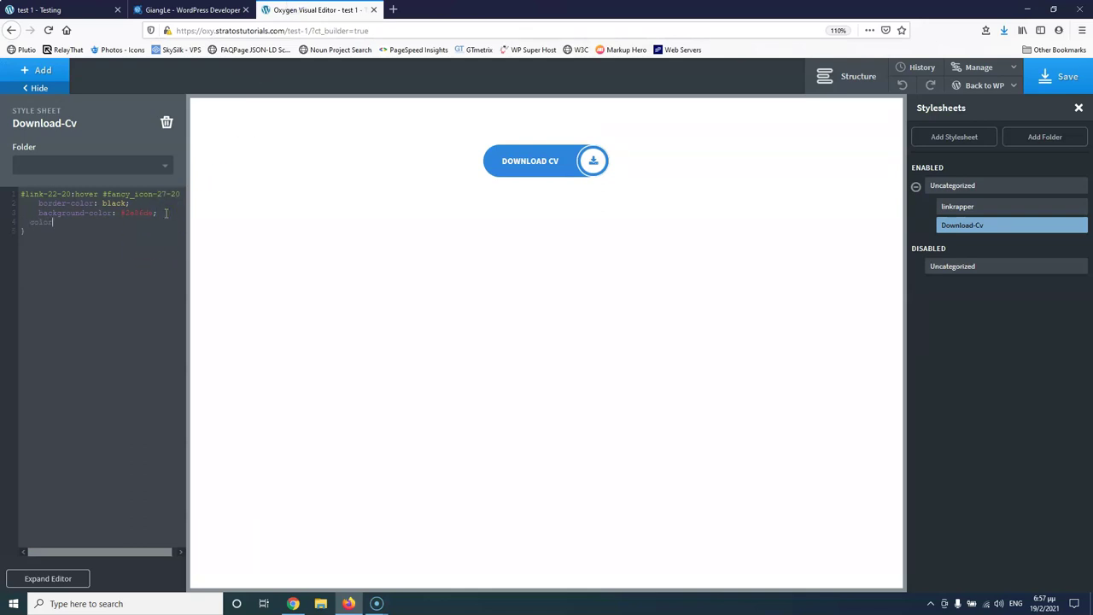
Add 'color: white;' to the hover rule and paste a duplicate of the rule below it.
{"action": "left_click", "coordinate": [28, 221]}
{"action": "left_click_drag", "start_coordinate": [28, 221], "coordinate": [64, 221]}
{"action": "left_click_drag", "start_coordinate": [21, 194], "coordinate": [42, 231]}
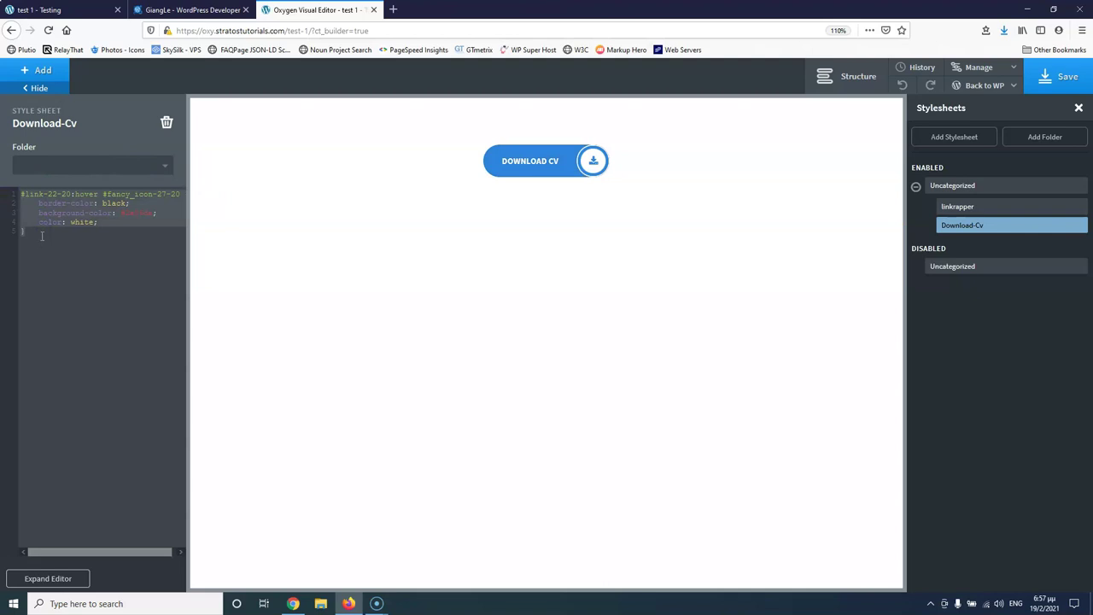
{"action": "left_click", "coordinate": [41, 232]}
{"action": "type", "text": "#link-22-20:hover #fancy_icon-27-20     border-color: black;     background-color: #e1e4de;     color: white; }"}
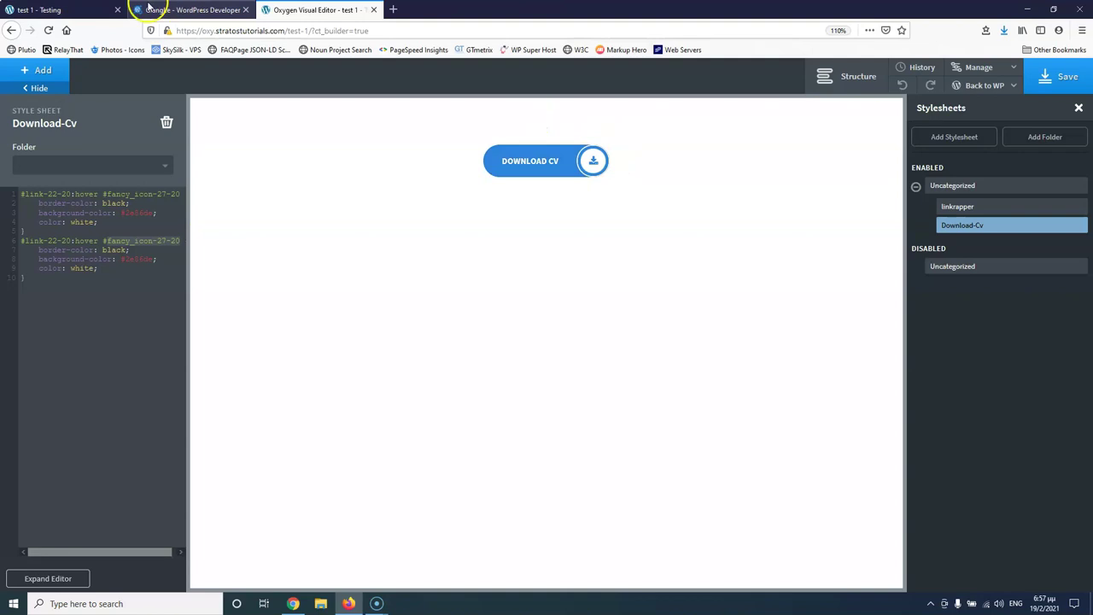
{"action": "left_click", "coordinate": [594, 161]}
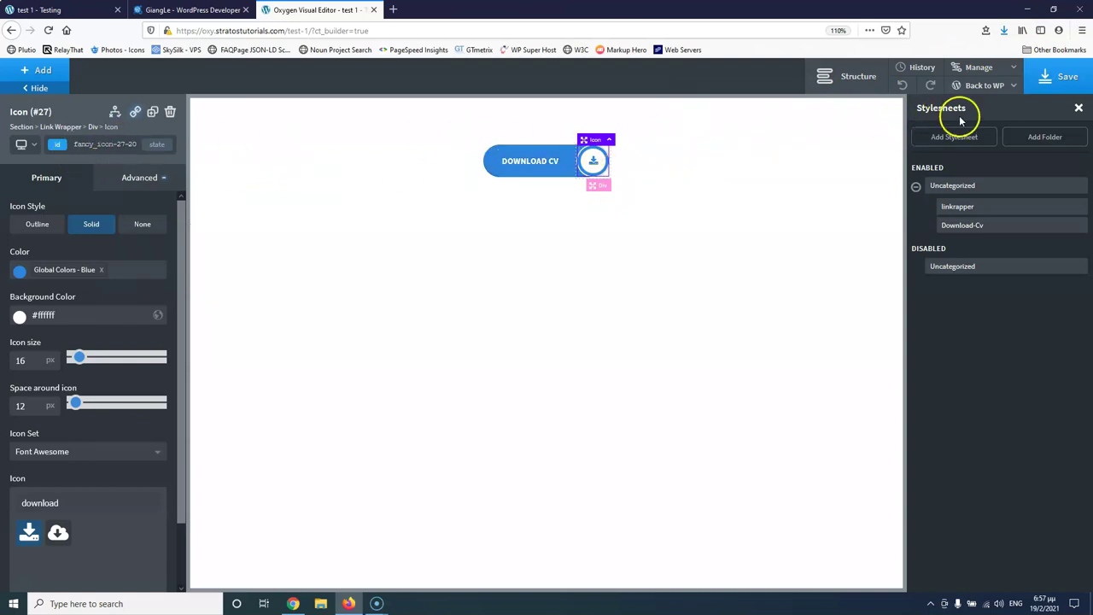
Select Div (#24) in the Structure panel and copy its ID, div_block-24-20.
{"action": "left_click", "coordinate": [854, 78]}
{"action": "left_click", "coordinate": [981, 252]}
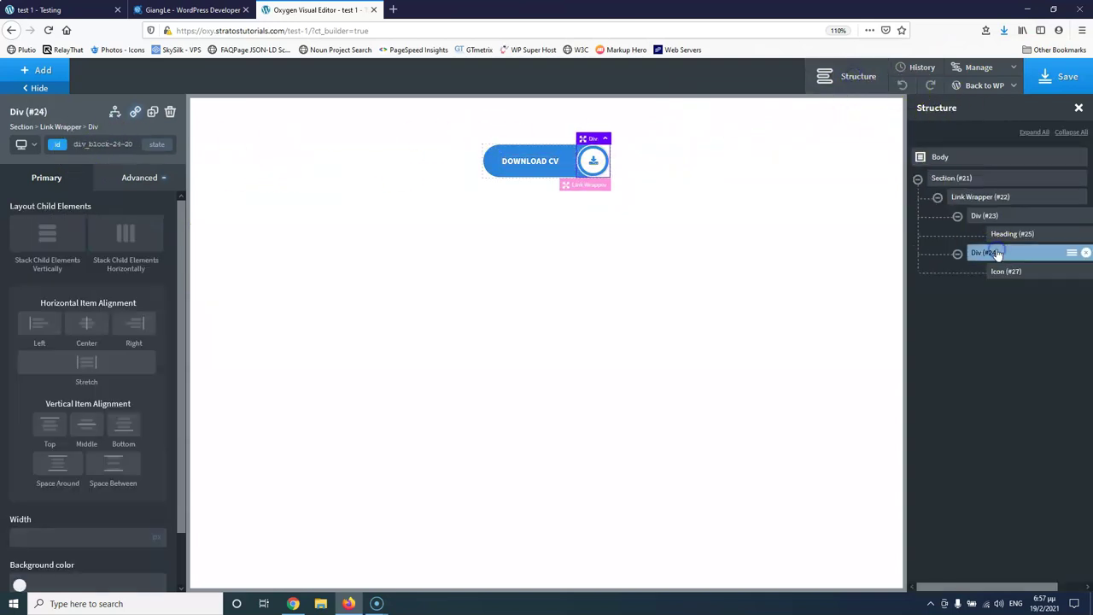
{"action": "left_click", "coordinate": [97, 145]}
{"action": "double_click", "coordinate": [99, 144]}
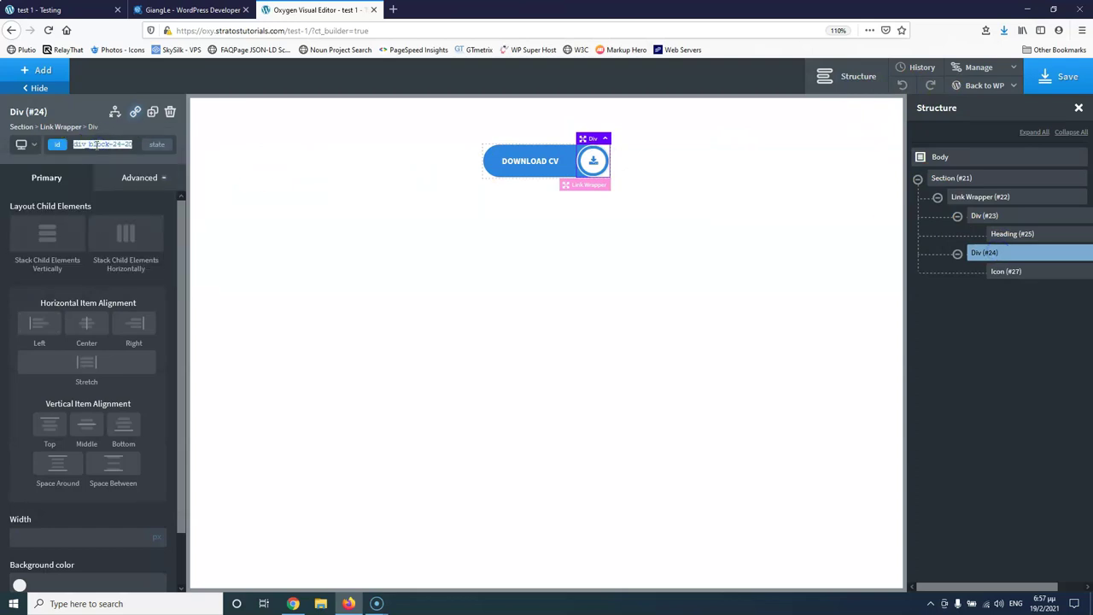
{"action": "key", "text": "ctrl+1"}
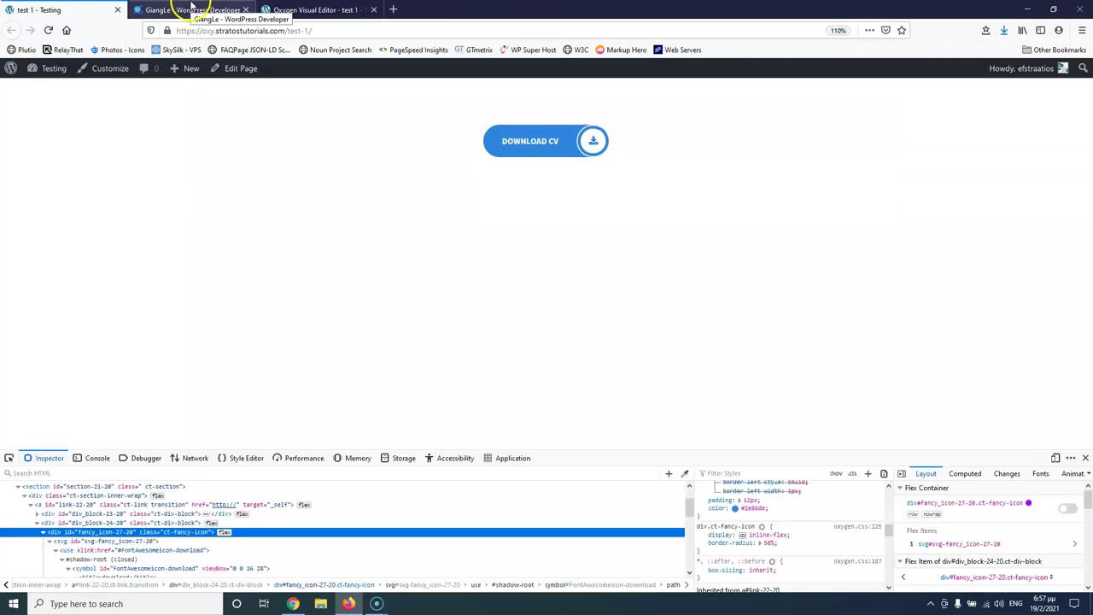
Reopen the Download-Cv stylesheet via Manage > Stylesheets to retarget the second rule at #div_block-24-20.
{"action": "left_click", "coordinate": [285, 8]}
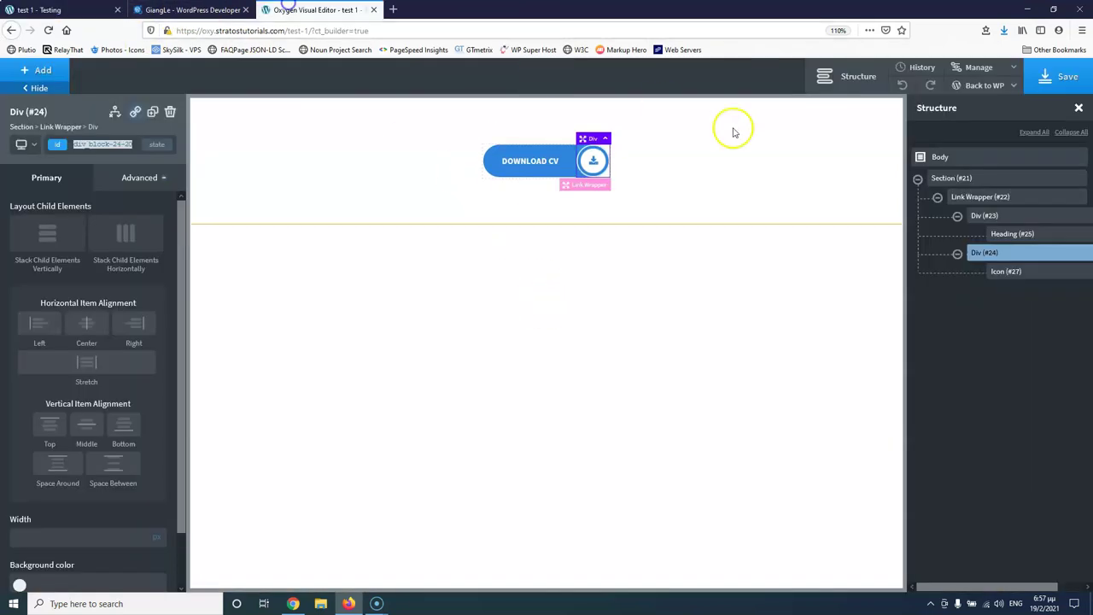
{"action": "left_click", "coordinate": [980, 73]}
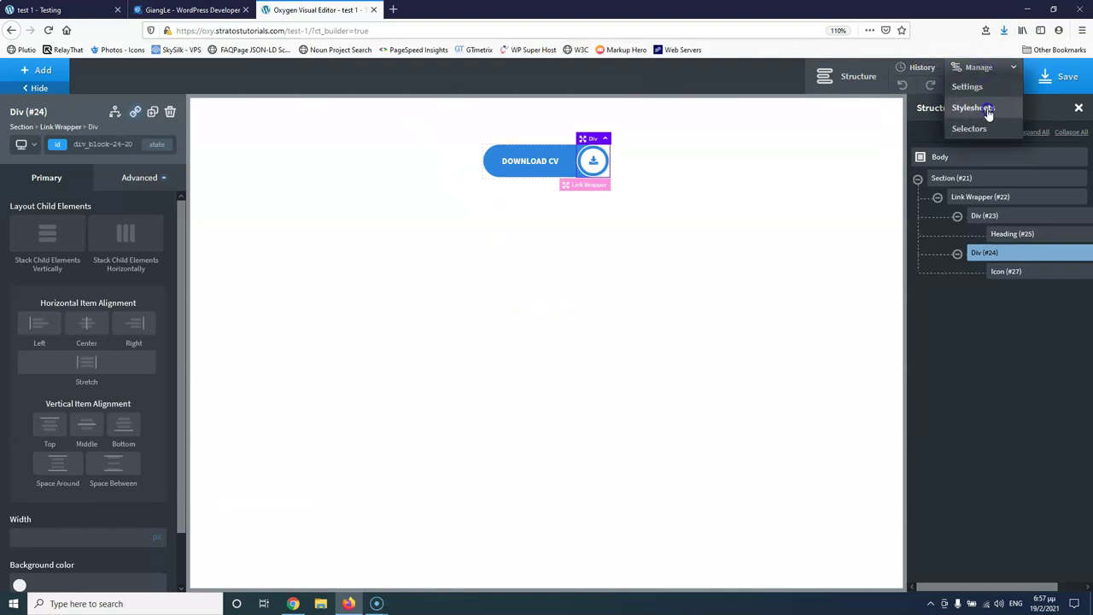
{"action": "left_click", "coordinate": [988, 108]}
{"action": "left_click", "coordinate": [986, 224]}
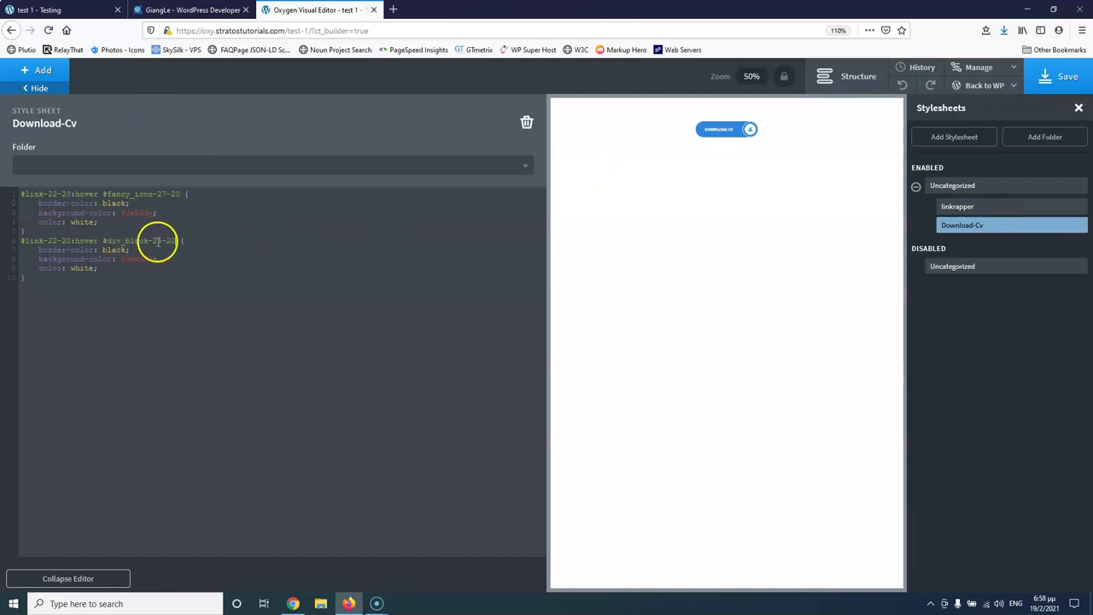
Inspect div_block-24-20's border rules with the DevTools picker and compare them with the reference site.
{"action": "left_click", "coordinate": [51, 10]}
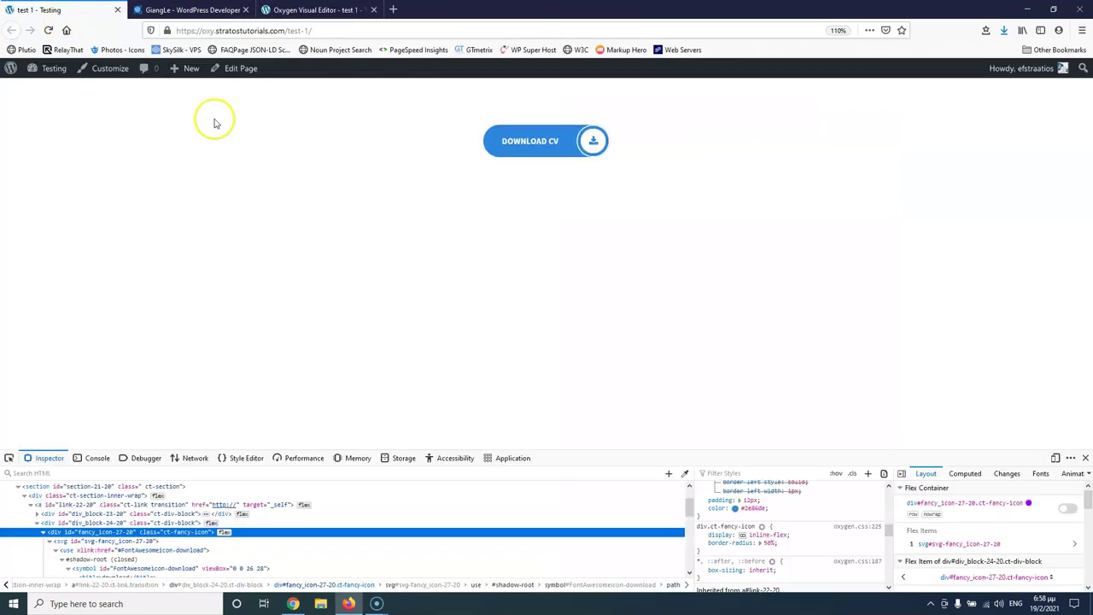
{"action": "left_click", "coordinate": [10, 458]}
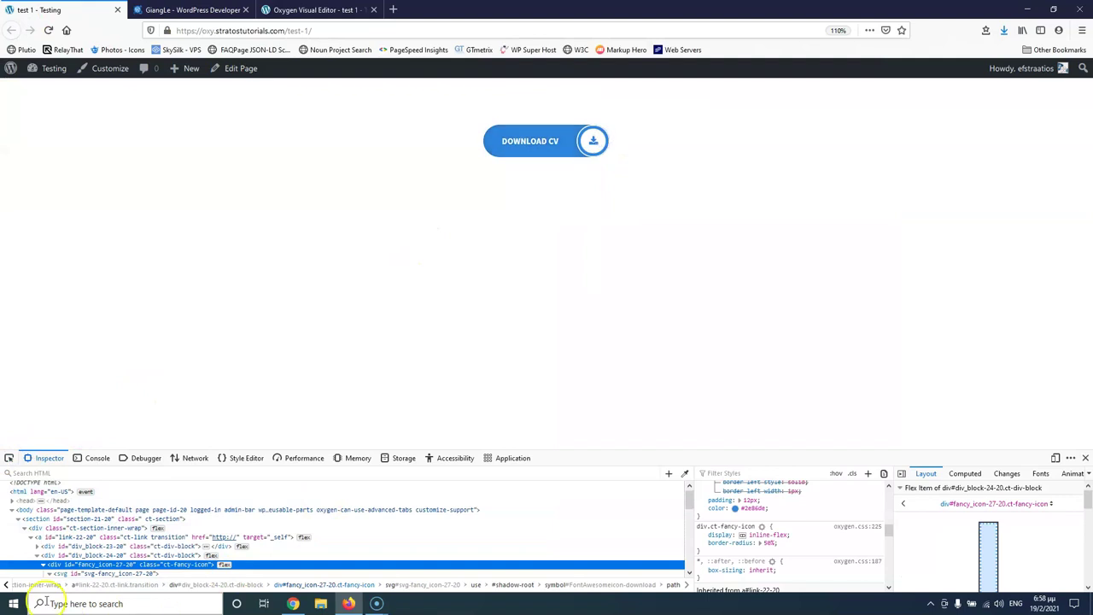
{"action": "left_click", "coordinate": [77, 546]}
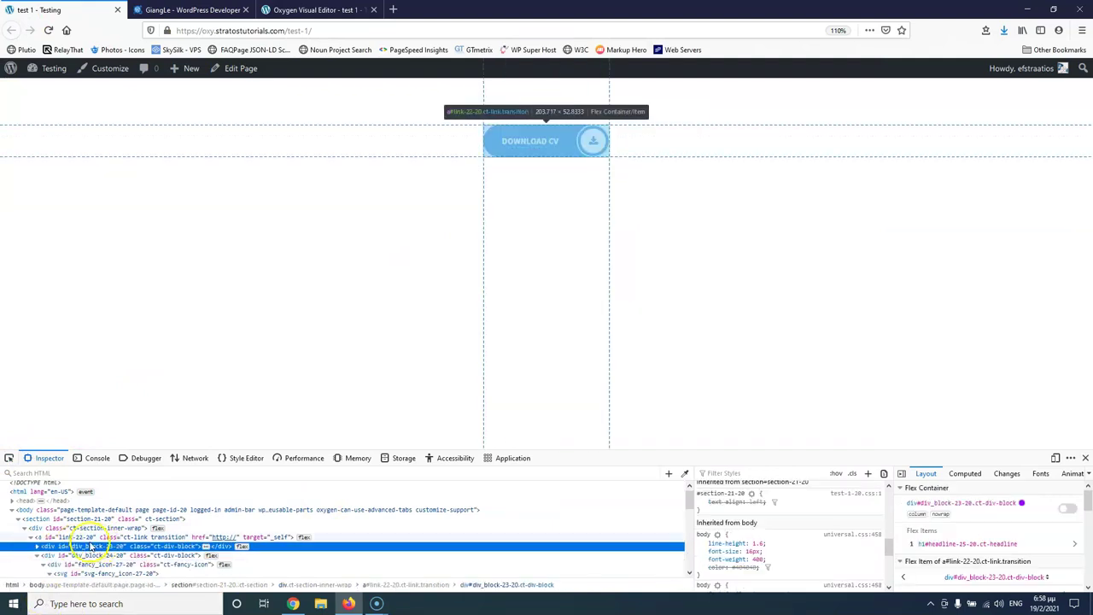
{"action": "left_click", "coordinate": [111, 556]}
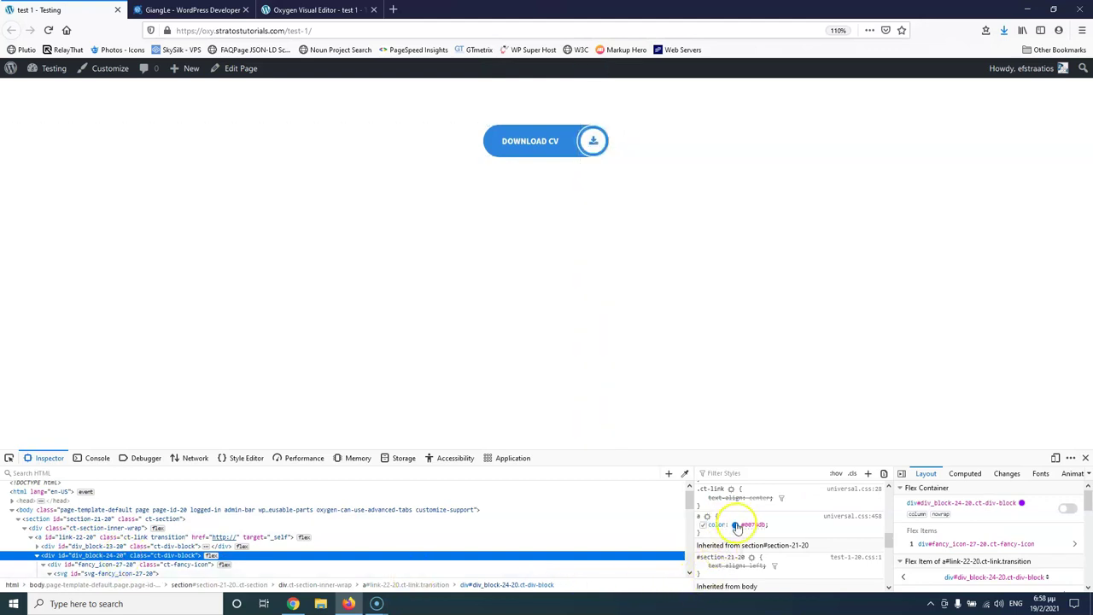
{"action": "scroll", "coordinate": [753, 524], "scroll_direction": "up", "scroll_amount": 10}
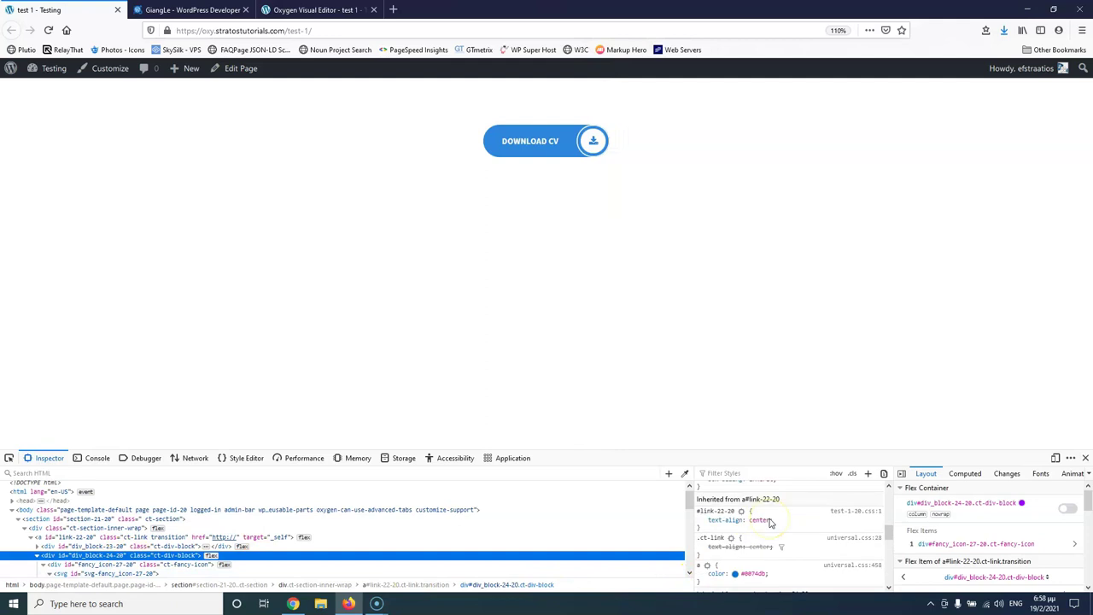
{"action": "scroll", "coordinate": [770, 518], "scroll_direction": "down", "scroll_amount": 1}
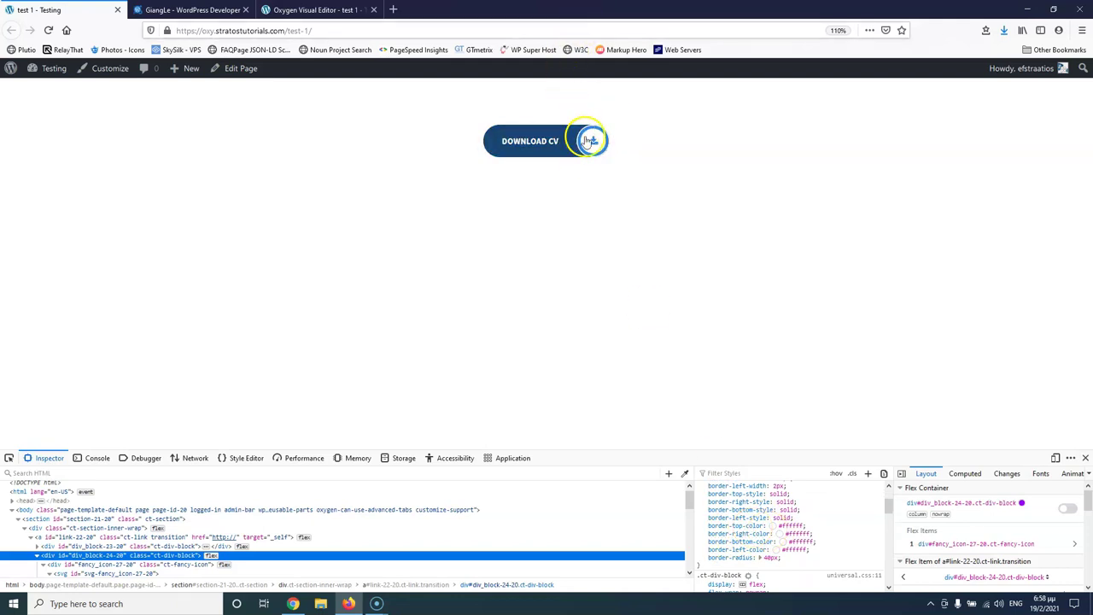
{"action": "left_click", "coordinate": [183, 10]}
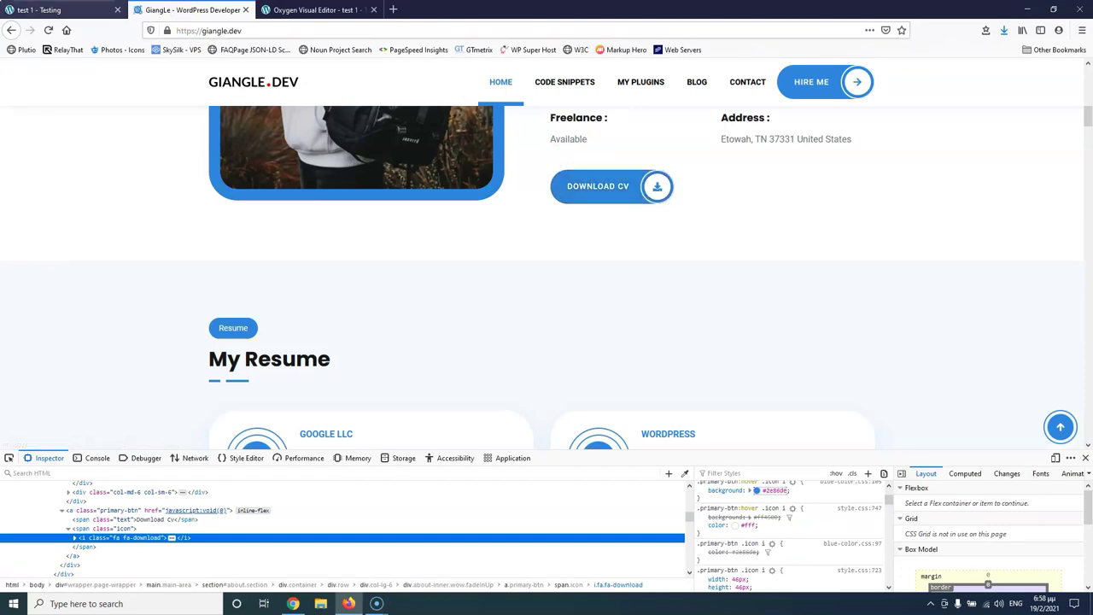
{"action": "left_click", "coordinate": [39, 10]}
{"action": "left_click", "coordinate": [188, 9]}
{"action": "left_click", "coordinate": [292, 7]}
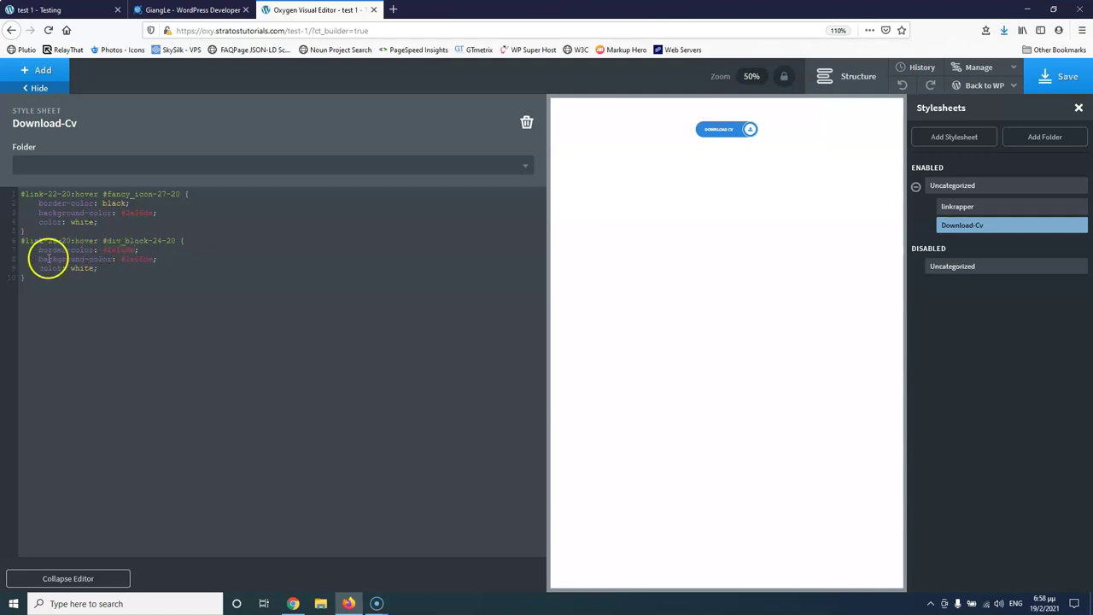
Delete the background-color and color lines from the wrapper rule, keeping border-color: #2e86de, and save.
{"action": "left_click_drag", "start_coordinate": [38, 258], "coordinate": [102, 271]}
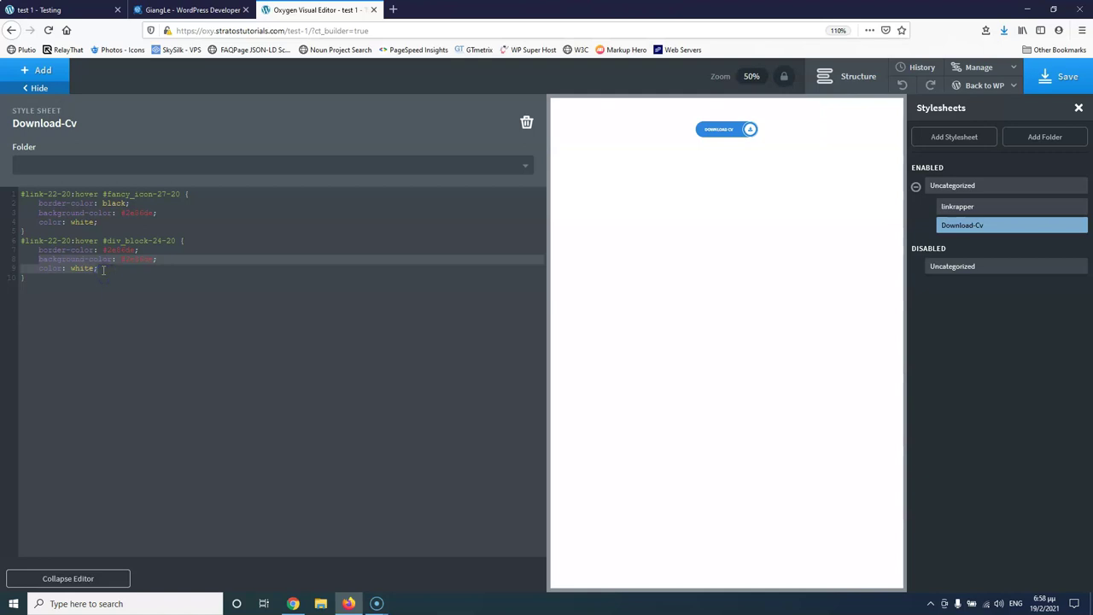
{"action": "key", "text": "BackSpace"}
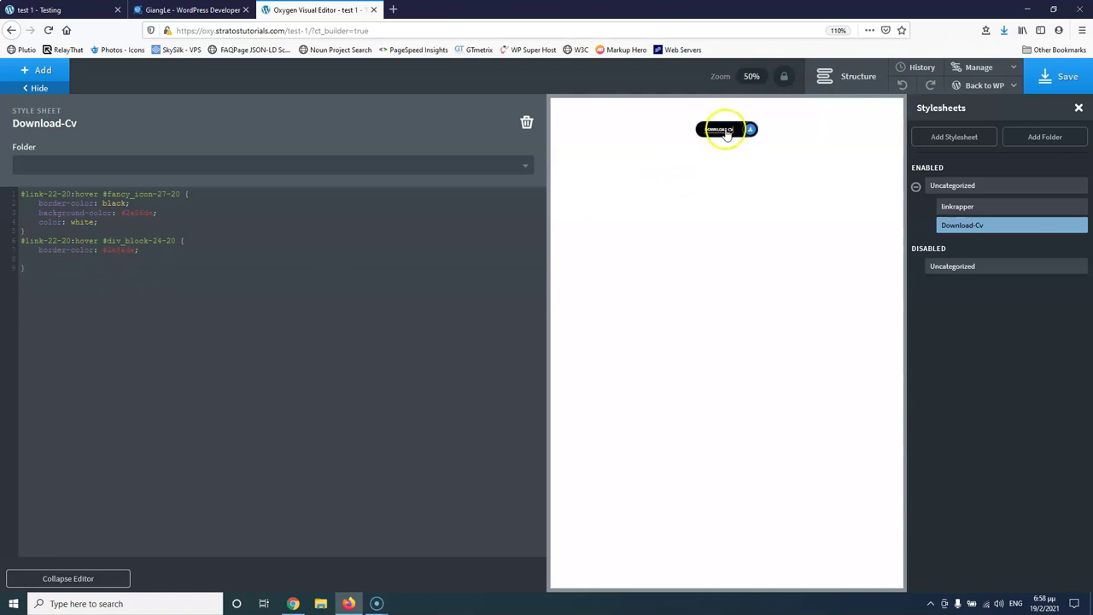
{"action": "left_click", "coordinate": [1067, 75]}
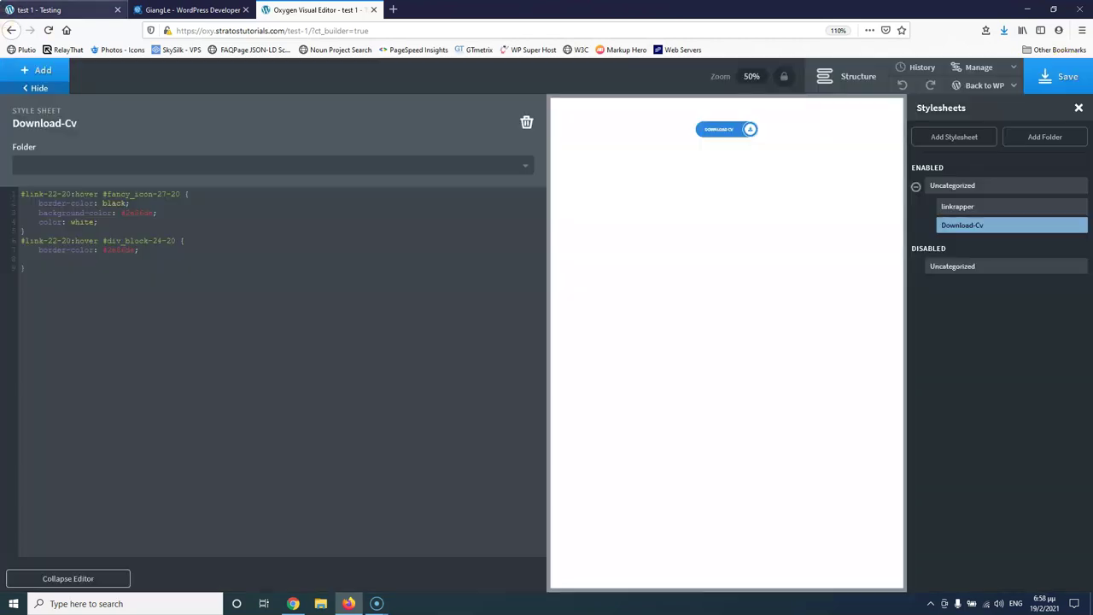
{"action": "left_click", "coordinate": [54, 10]}
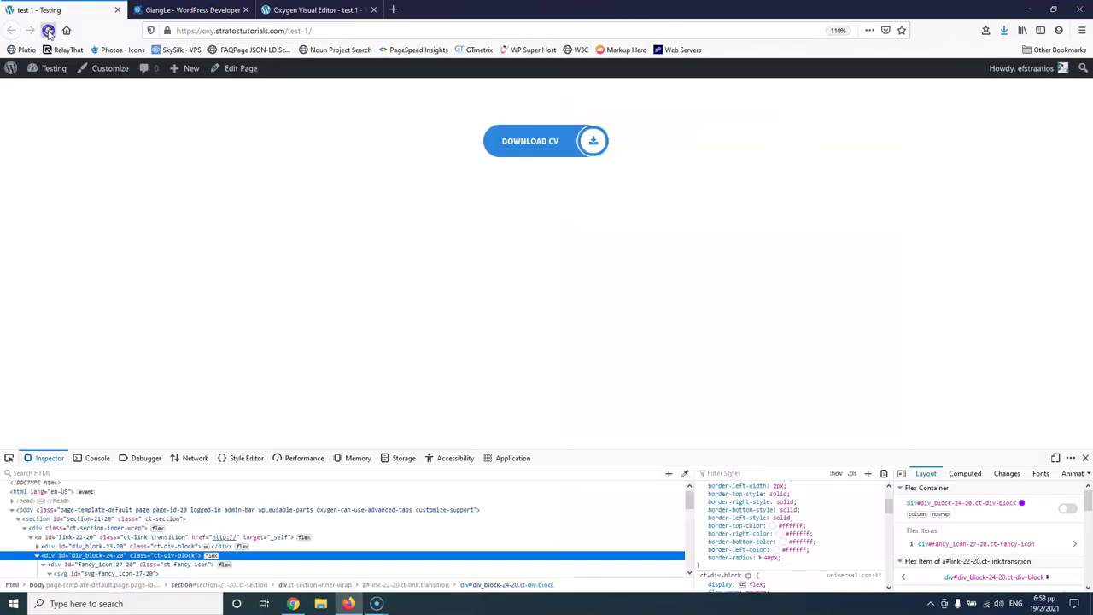
Reload the test page and compare its Download CV button with the reference site's.
{"action": "left_click", "coordinate": [49, 30]}
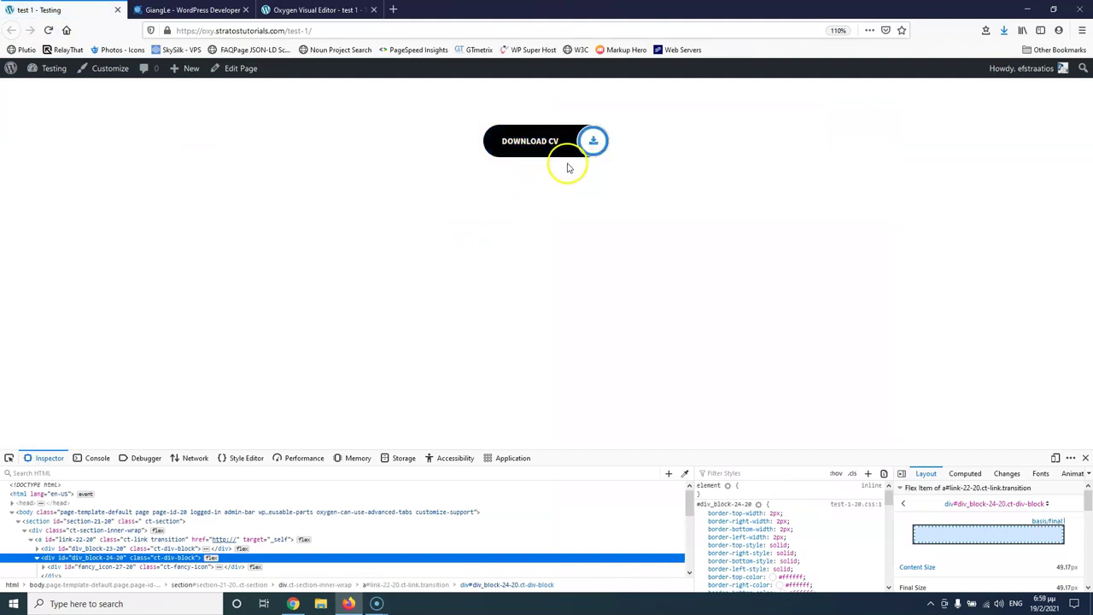
{"action": "key", "text": "ctrl+Tab"}
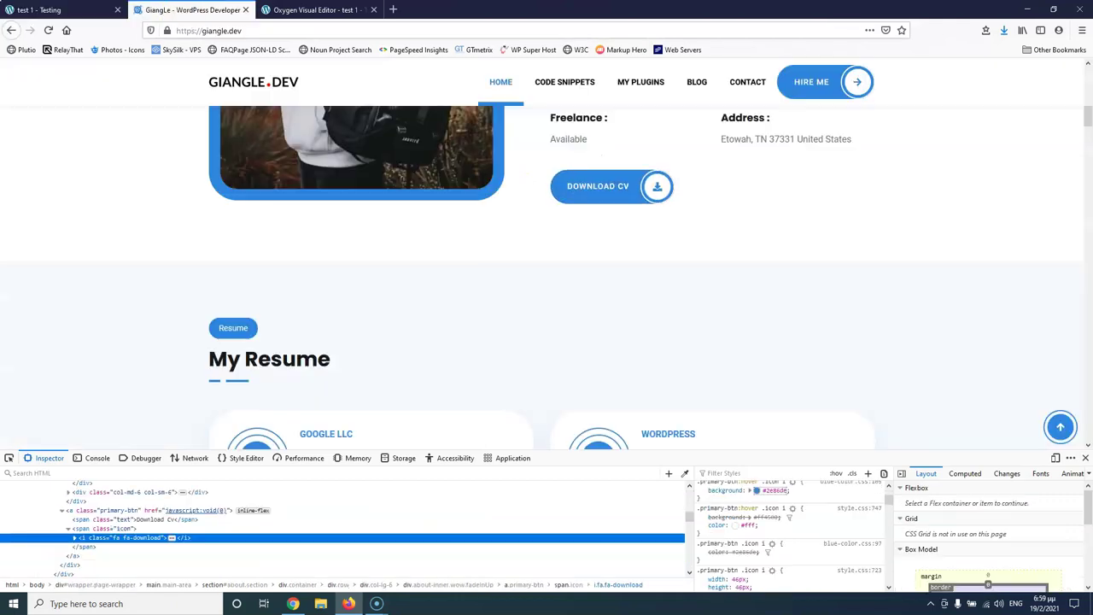
{"action": "left_click", "coordinate": [39, 9]}
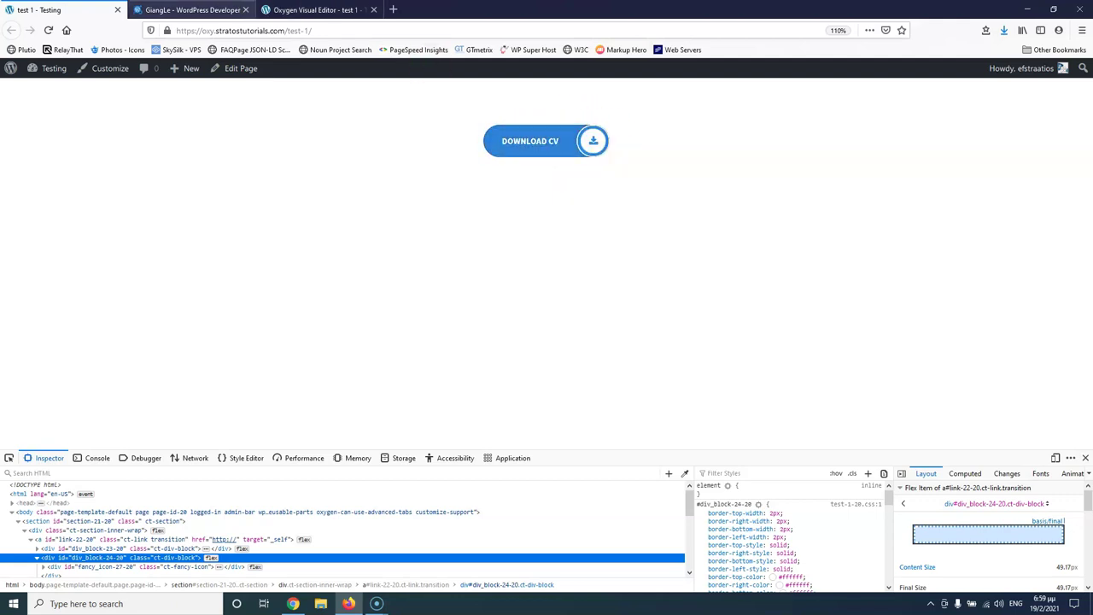
{"action": "left_click", "coordinate": [331, 10]}
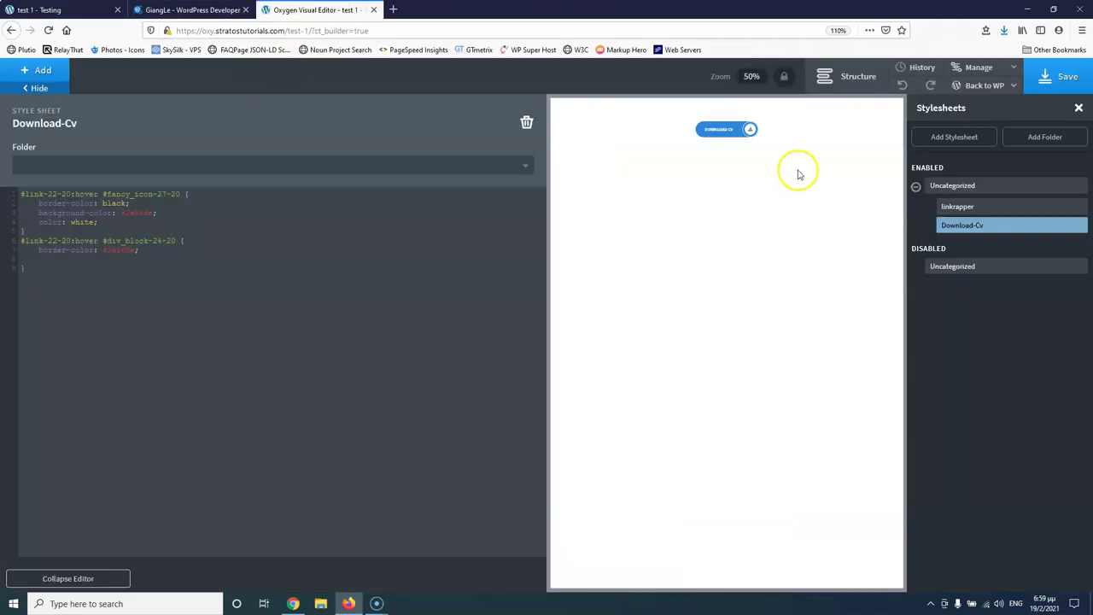
Apply the transition class to Div (#24), the icon's circle wrapper.
{"action": "left_click", "coordinate": [858, 76]}
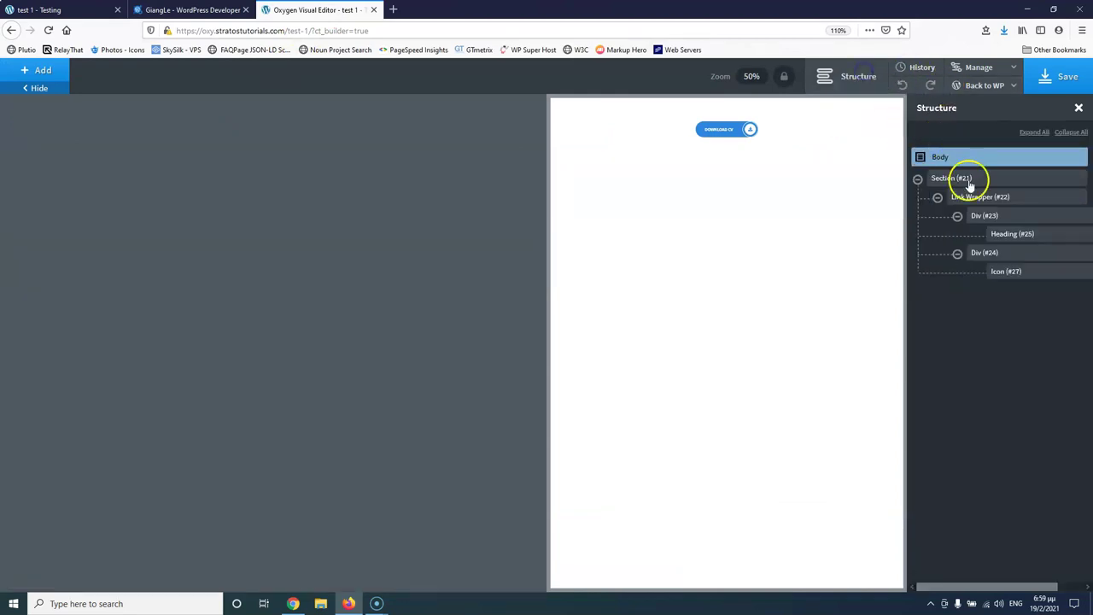
{"action": "left_click", "coordinate": [1008, 256]}
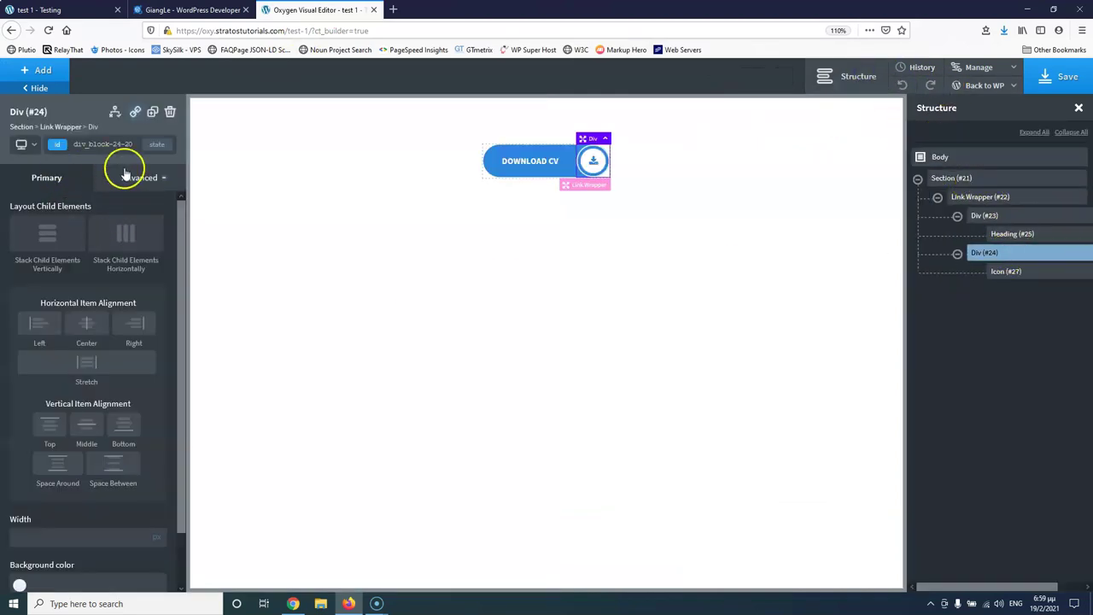
{"action": "left_click", "coordinate": [114, 145]}
{"action": "left_click", "coordinate": [66, 213]}
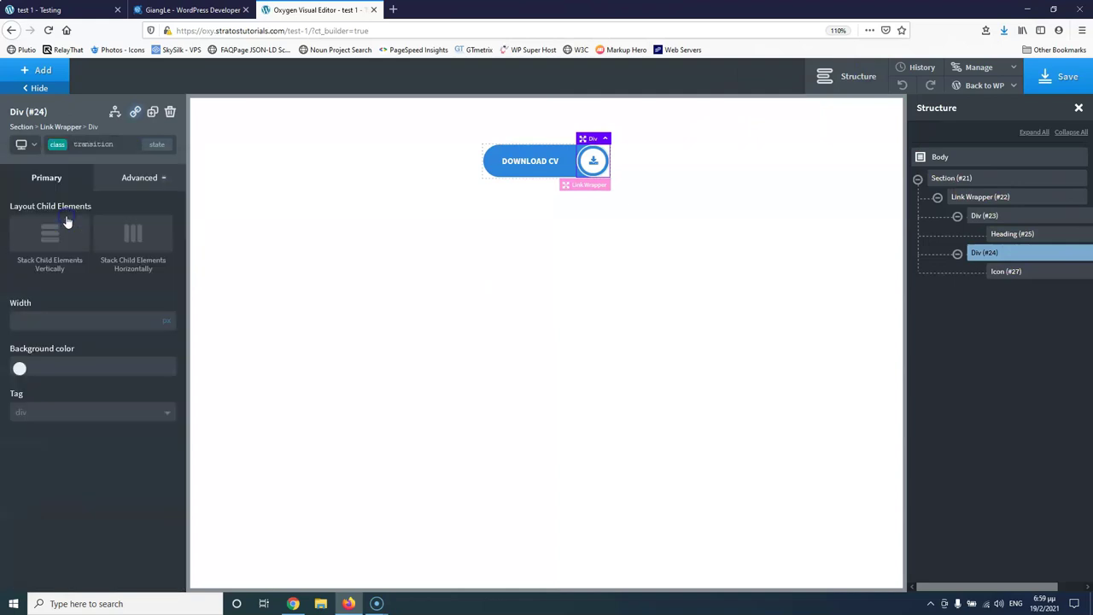
Apply the transition class to Icon (#27) and save the page.
{"action": "left_click", "coordinate": [1001, 271]}
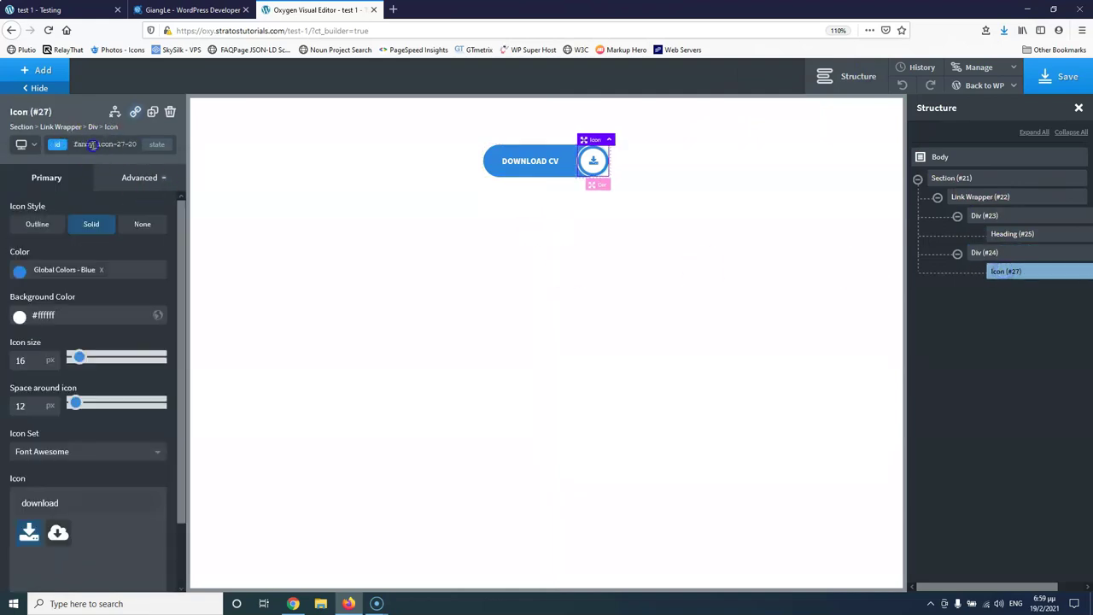
{"action": "left_click", "coordinate": [92, 145]}
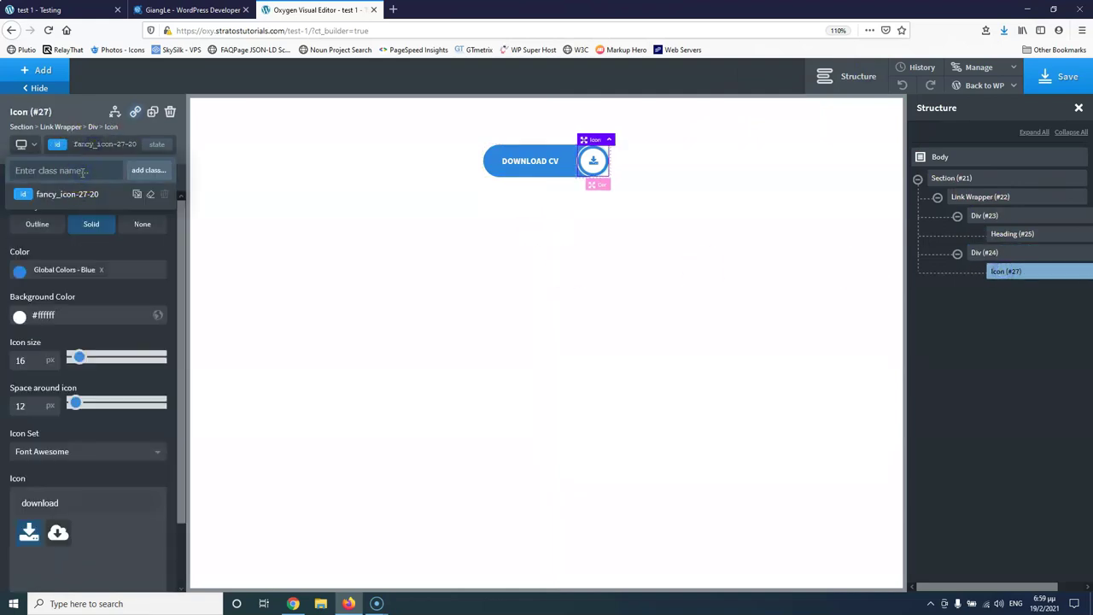
{"action": "type", "text": "tr"}
{"action": "left_click", "coordinate": [56, 214]}
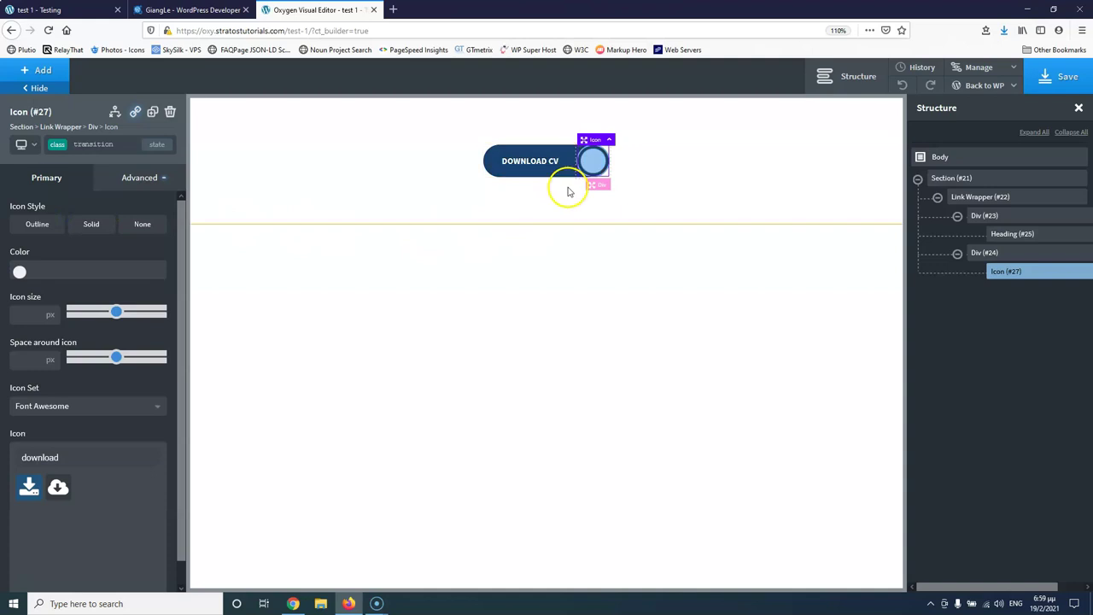
{"action": "left_click", "coordinate": [1055, 75]}
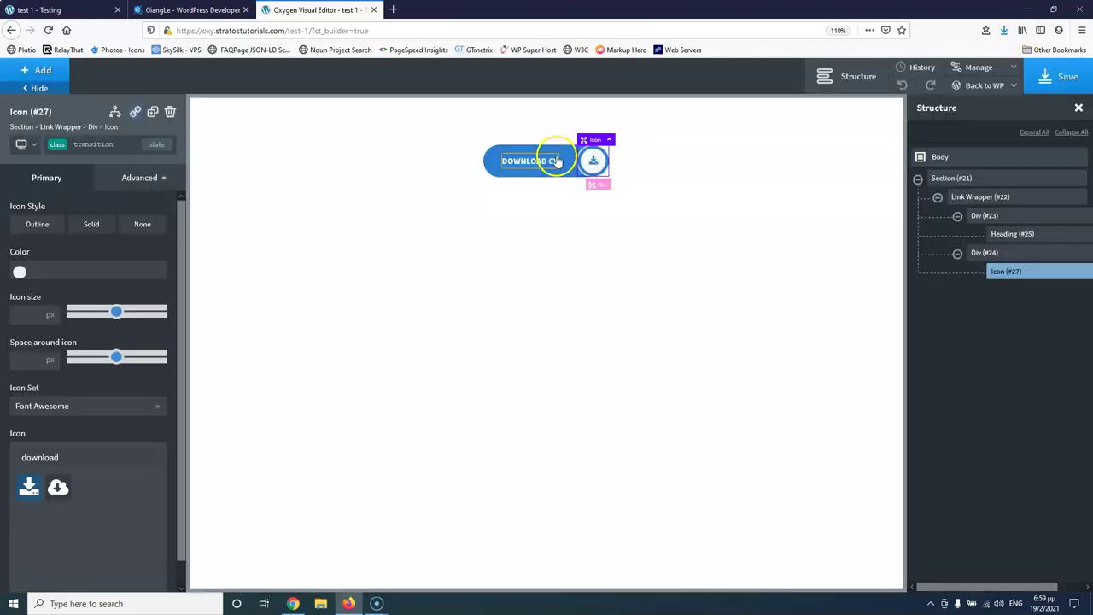
Reload the test page to check the Download CV button.
{"action": "left_click", "coordinate": [192, 10]}
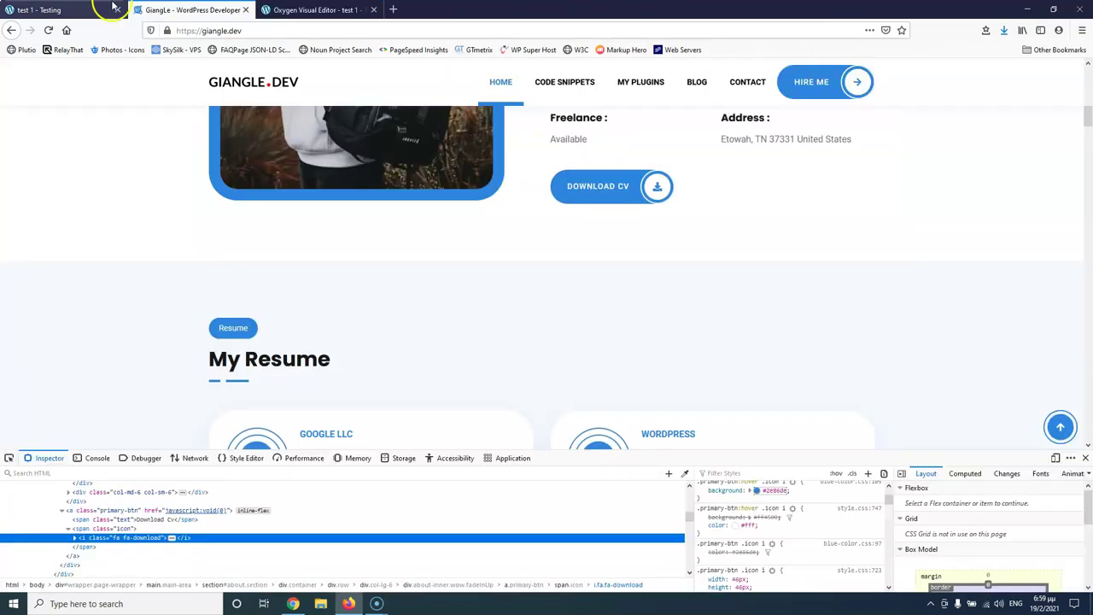
{"action": "left_click", "coordinate": [90, 10]}
{"action": "left_click", "coordinate": [45, 31]}
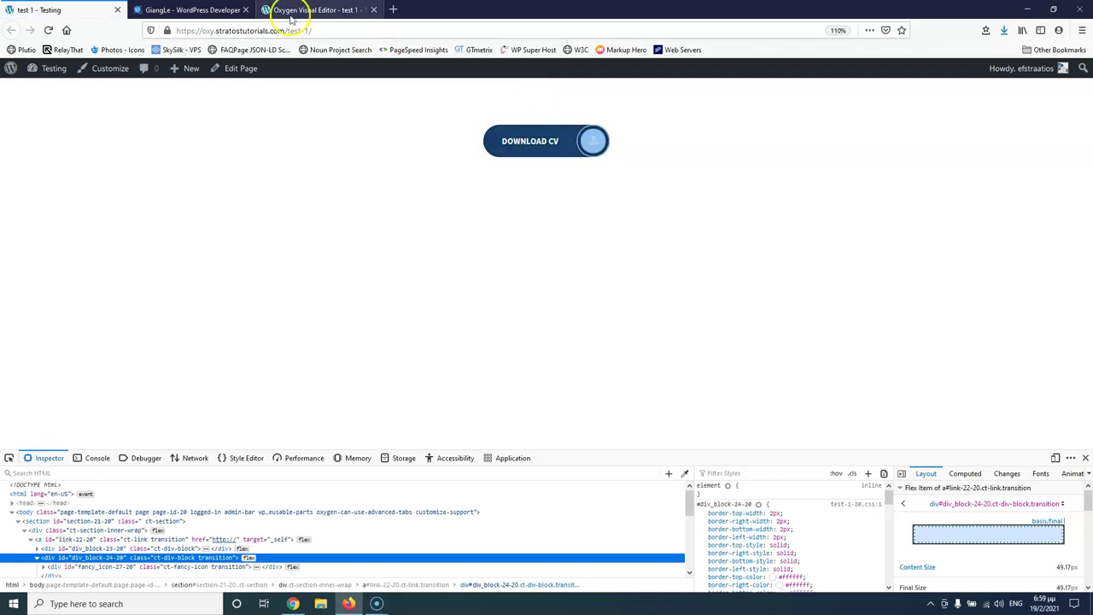
Study the reference site's About Me photo with its play button.
{"action": "left_click", "coordinate": [224, 10]}
{"action": "scroll", "coordinate": [60, 139], "scroll_direction": "up", "scroll_amount": 3}
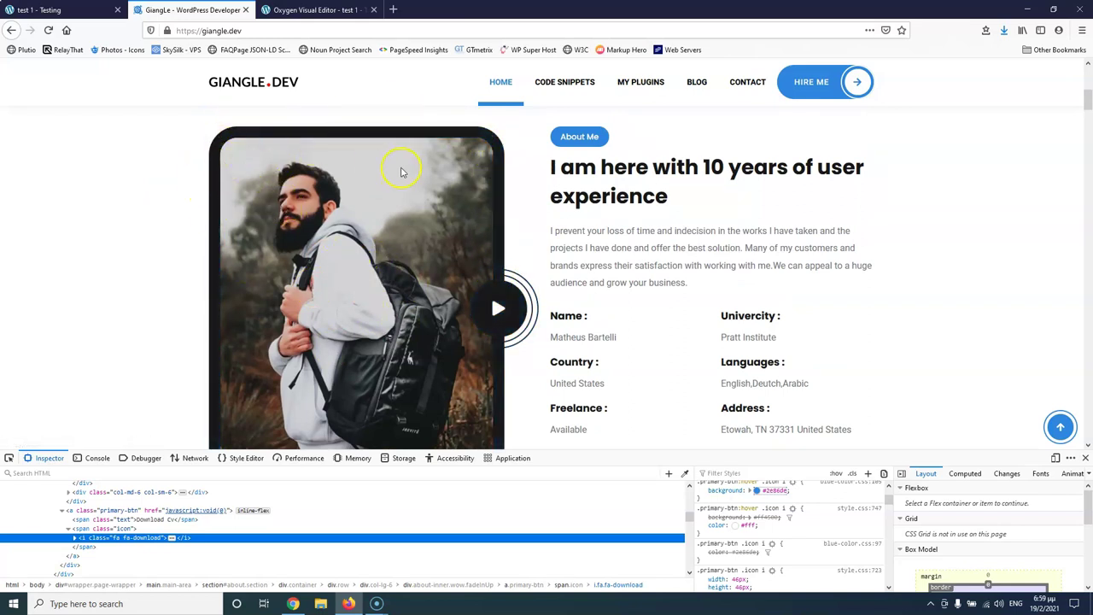
{"action": "scroll", "coordinate": [418, 188], "scroll_direction": "down", "scroll_amount": 2}
{"action": "scroll", "coordinate": [461, 190], "scroll_direction": "up", "scroll_amount": 2}
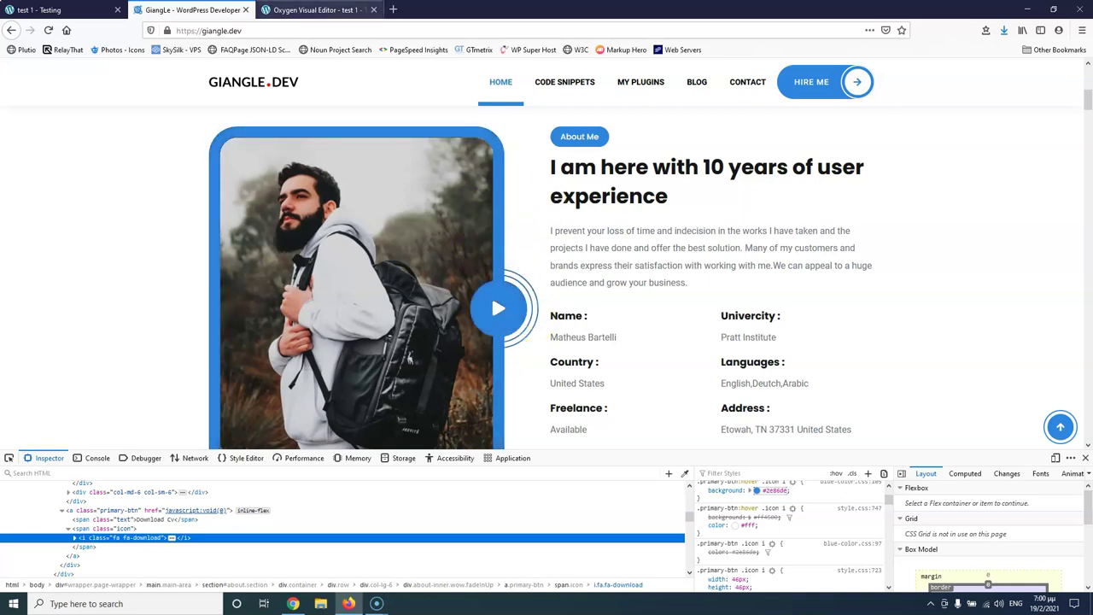
{"action": "key", "text": "ctrl+Tab"}
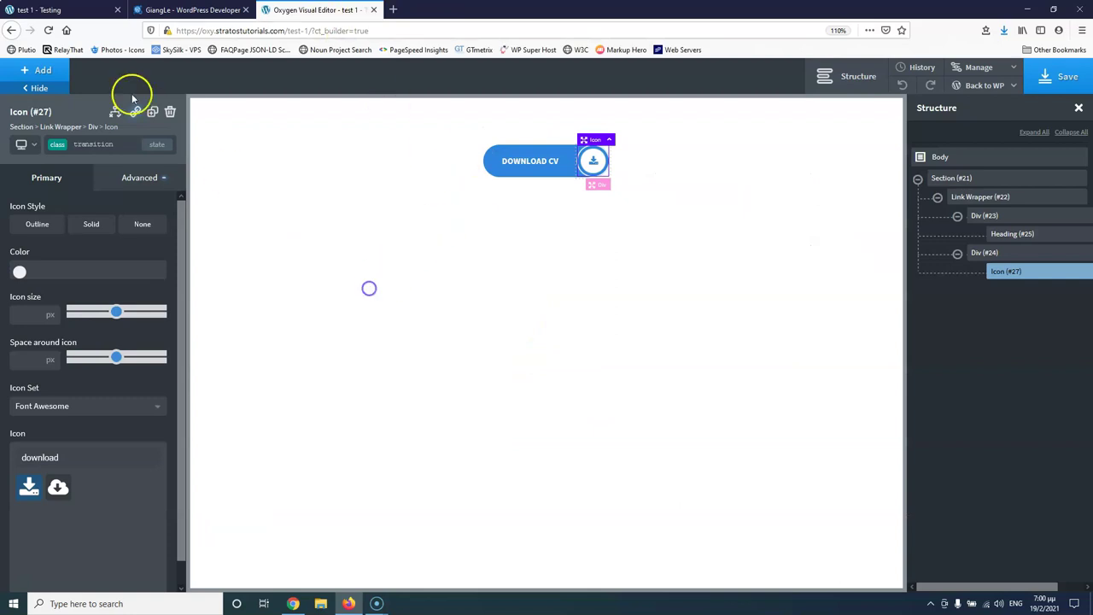
Add a Section with a Div, stacking its children horizontally and centred.
{"action": "left_click", "coordinate": [38, 70]}
{"action": "left_click", "coordinate": [49, 184]}
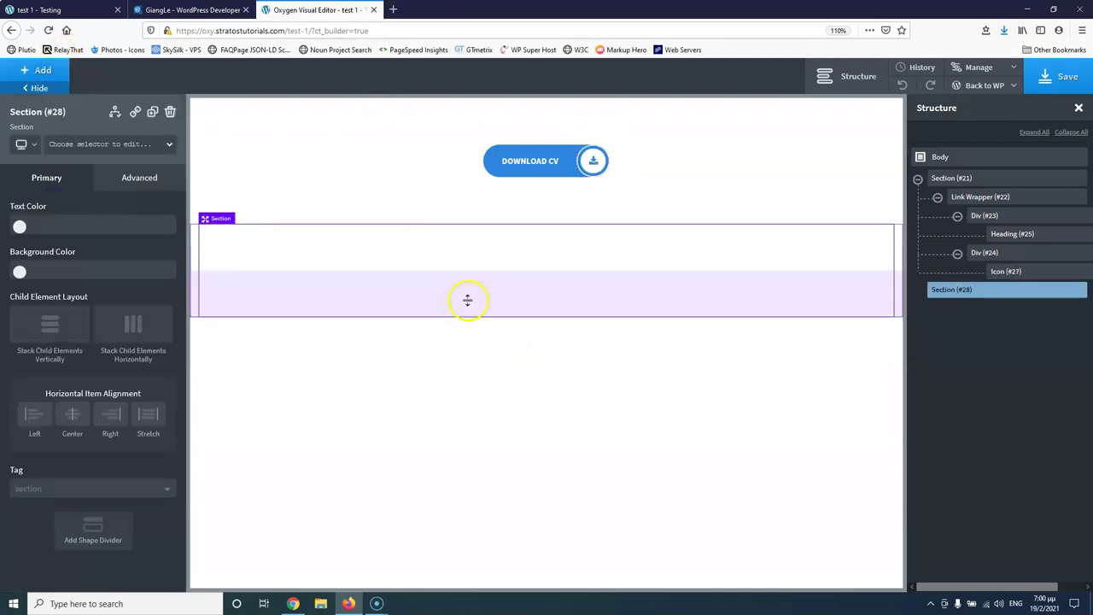
{"action": "left_click", "coordinate": [45, 69]}
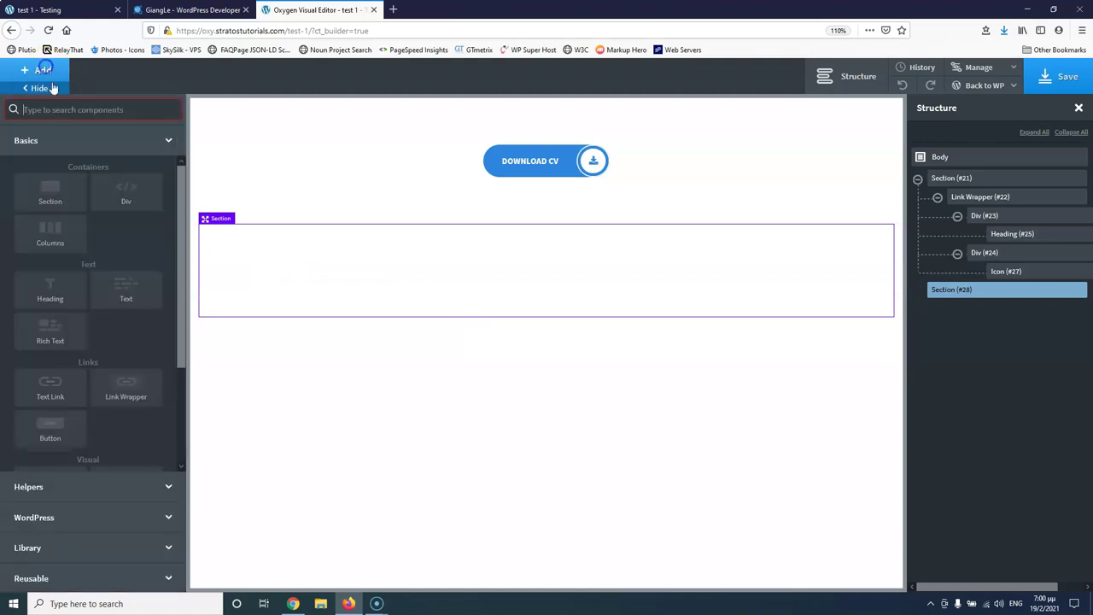
{"action": "left_click", "coordinate": [126, 195]}
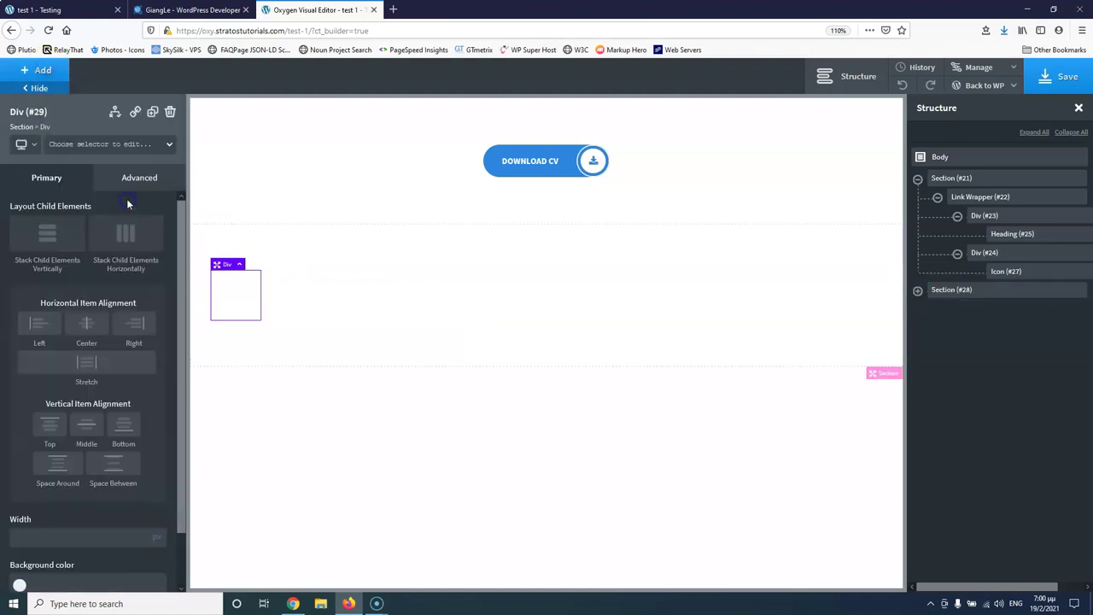
{"action": "left_click", "coordinate": [439, 293]}
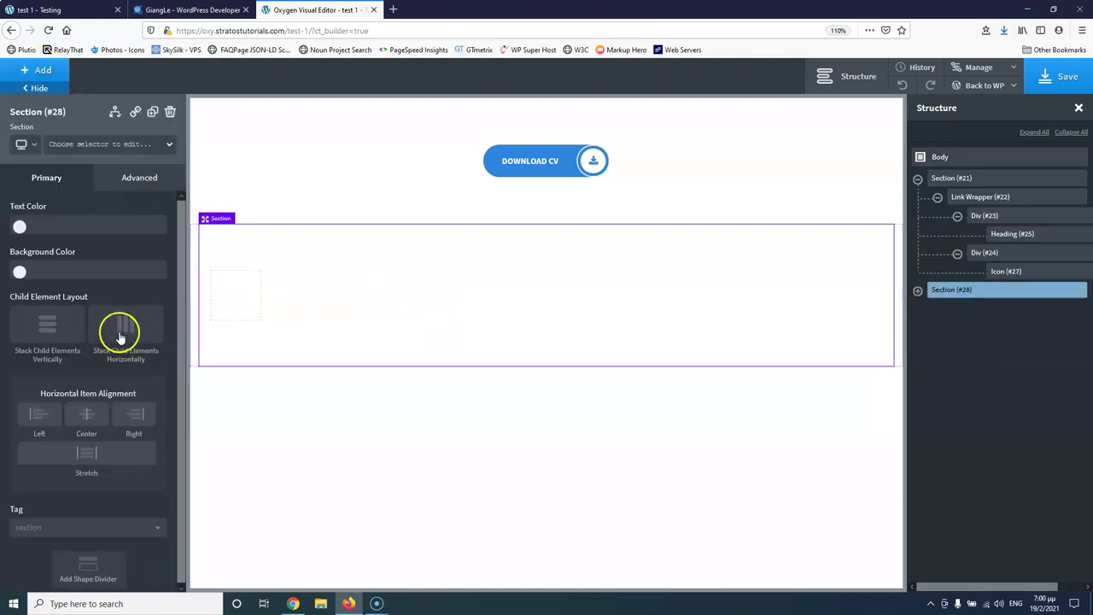
{"action": "left_click", "coordinate": [121, 333]}
{"action": "left_click", "coordinate": [82, 417]}
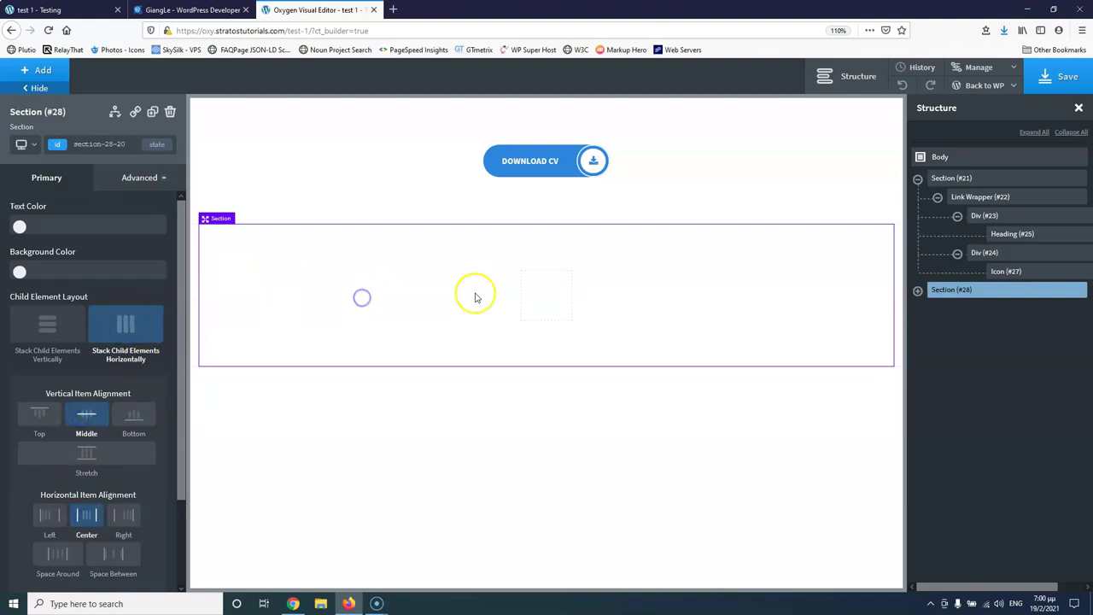
Add an Image element inside Div (#29), showing the 1600 x 900 placeholder.
{"action": "left_click", "coordinate": [546, 295]}
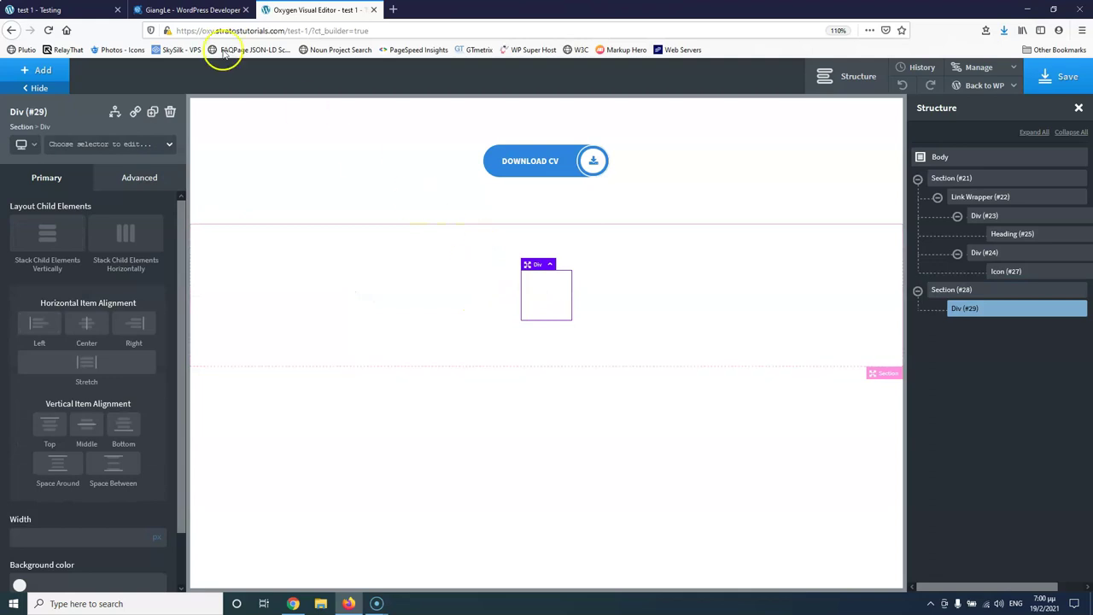
{"action": "left_click", "coordinate": [43, 10]}
{"action": "left_click", "coordinate": [190, 10]}
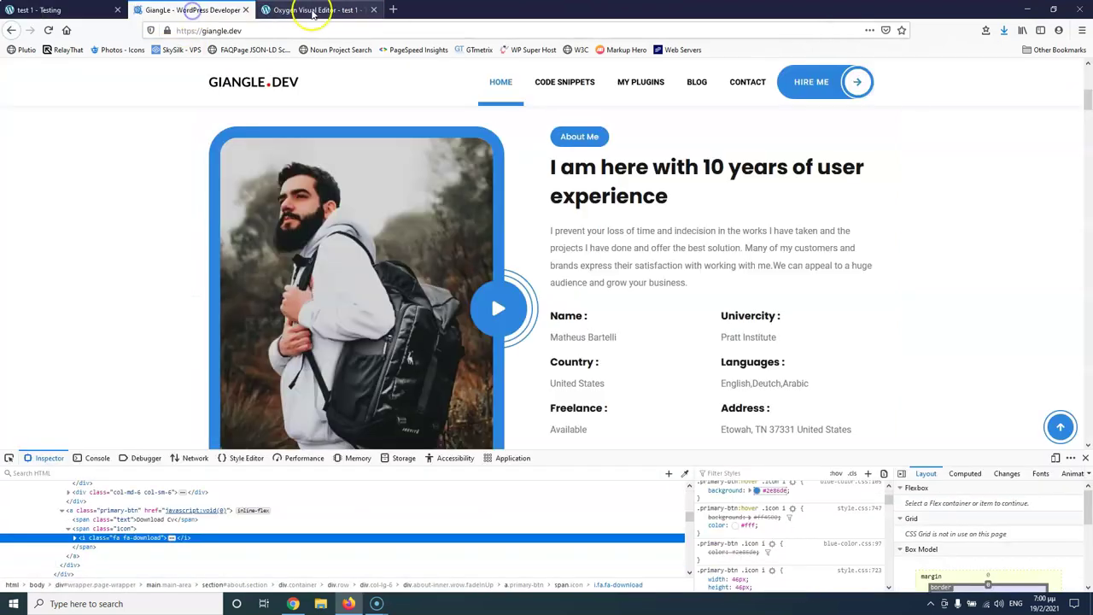
{"action": "left_click", "coordinate": [314, 10]}
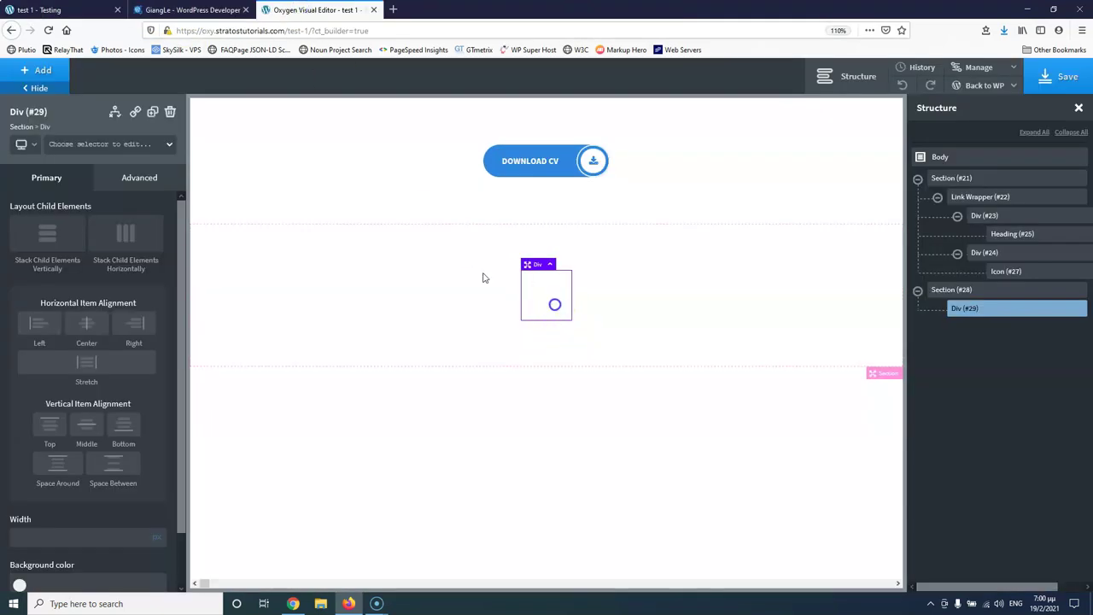
{"action": "left_click", "coordinate": [39, 69]}
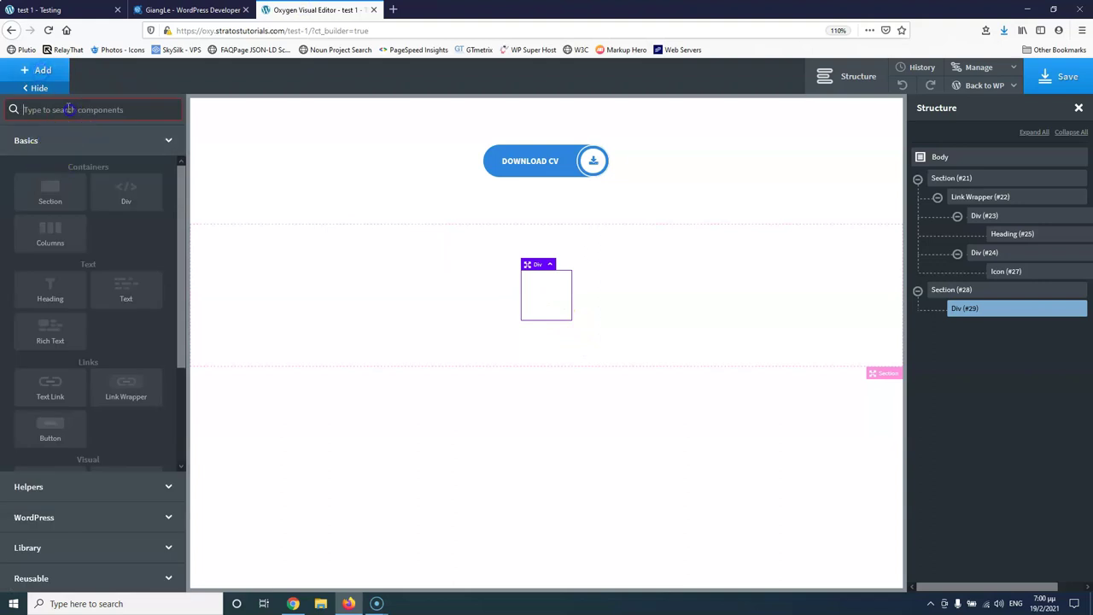
{"action": "type", "text": "image"}
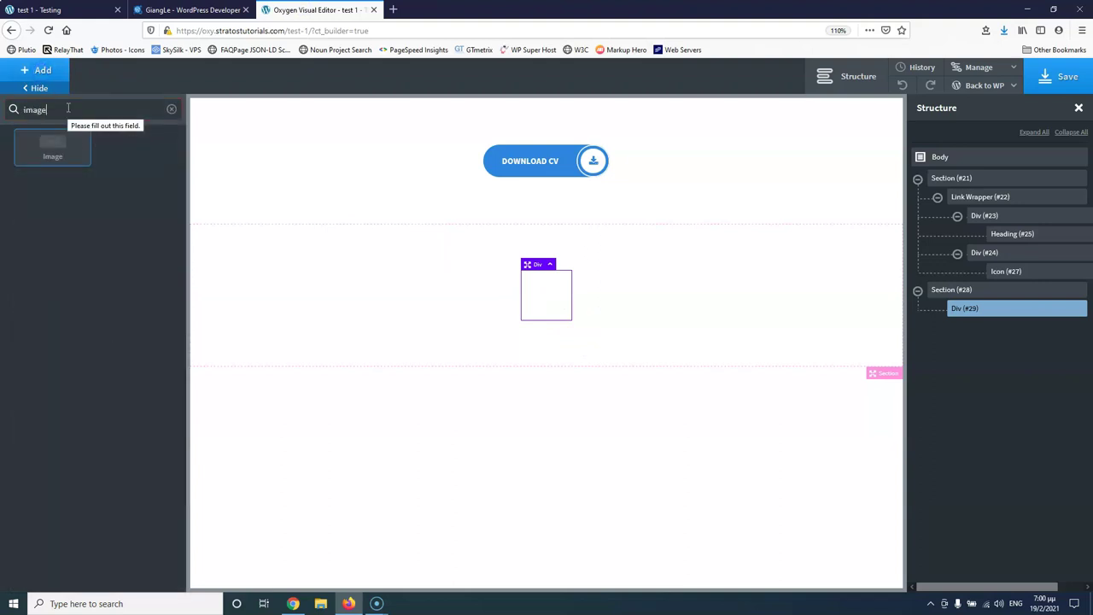
{"action": "left_click", "coordinate": [44, 145]}
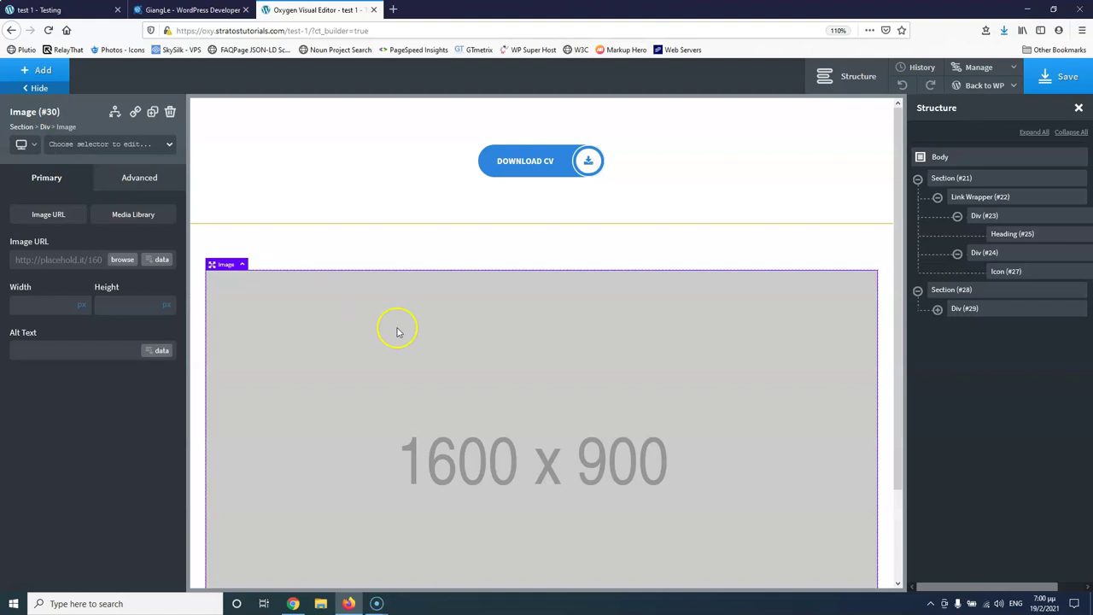
Load about-img.jpg from the Media Library into Image (#30).
{"action": "left_click", "coordinate": [121, 260]}
{"action": "left_click", "coordinate": [77, 209]}
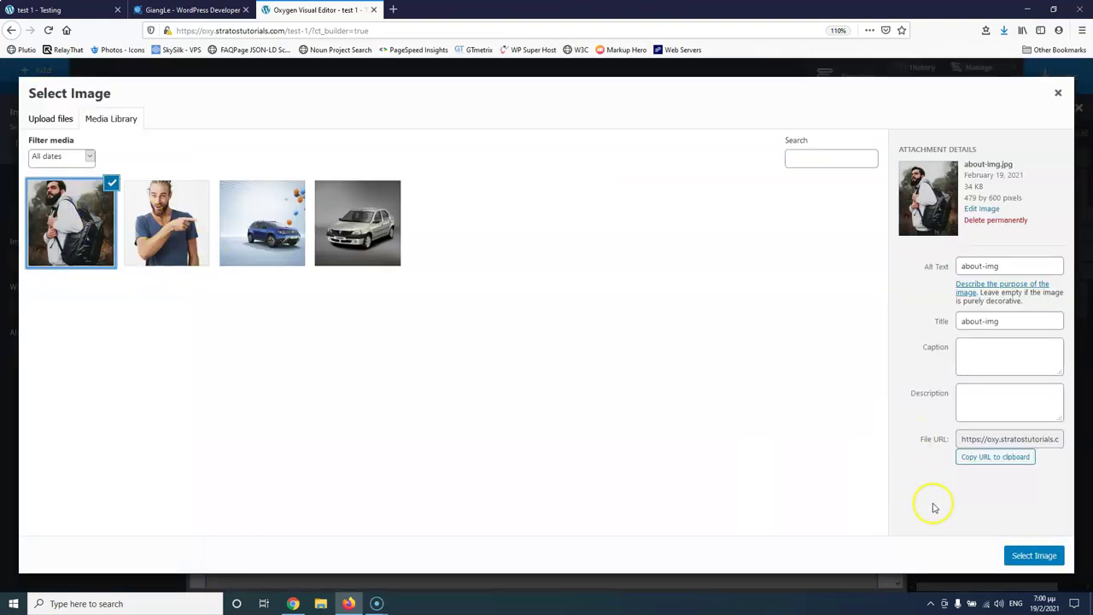
{"action": "left_click", "coordinate": [1037, 555]}
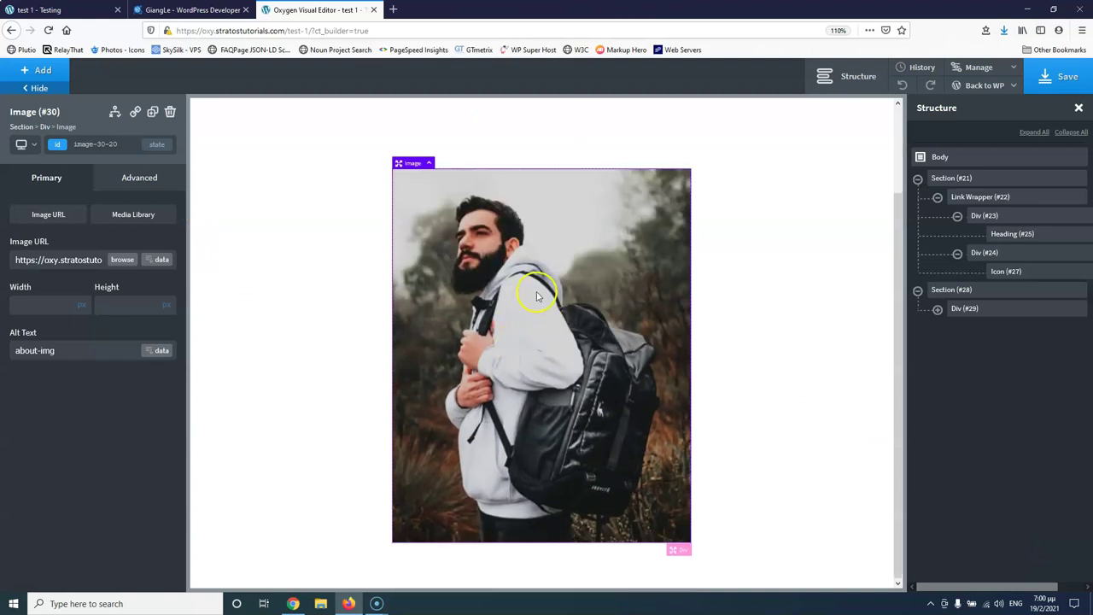
Give the image a solid Global Colors - Blue border.
{"action": "left_click", "coordinate": [129, 177]}
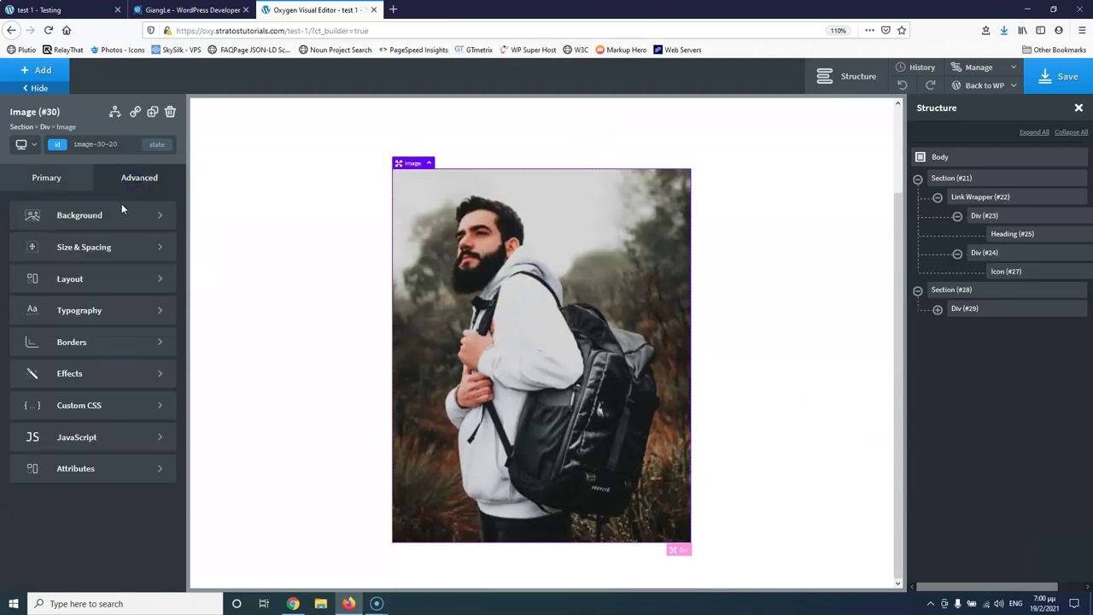
{"action": "left_click", "coordinate": [96, 341]}
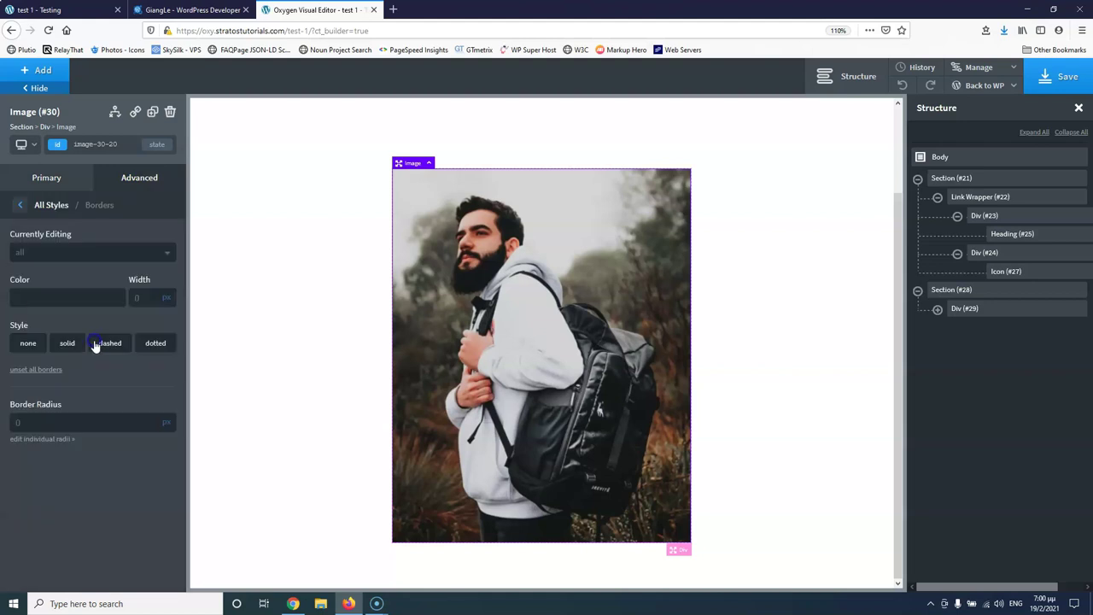
{"action": "left_click", "coordinate": [19, 300]}
{"action": "left_click", "coordinate": [28, 450]}
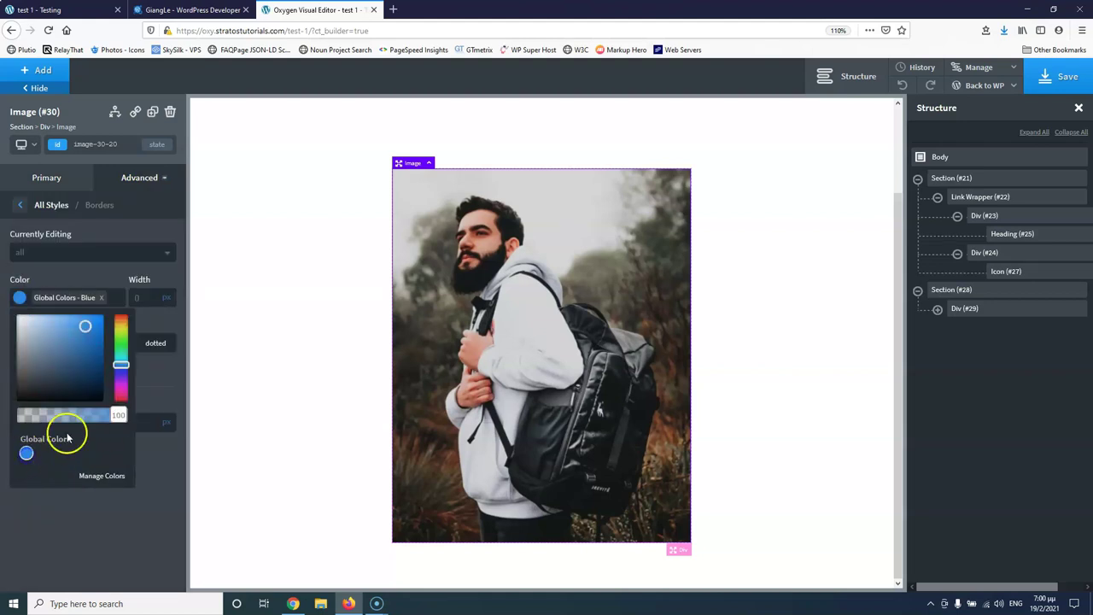
{"action": "left_click", "coordinate": [66, 303]}
{"action": "left_click", "coordinate": [67, 342]}
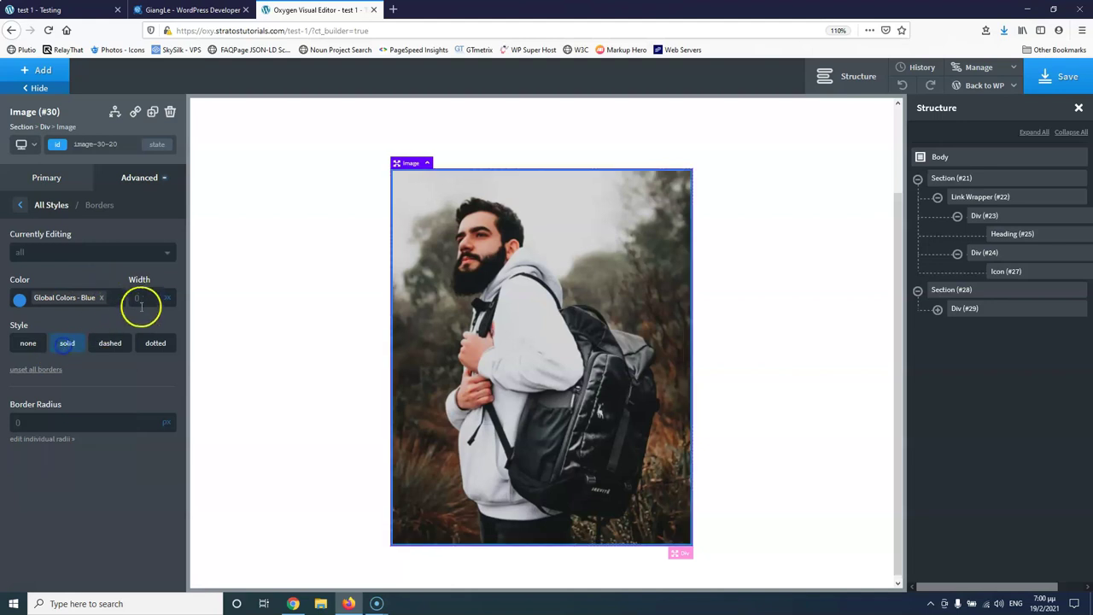
Set the image border width to 20 px, save, and reload the test page.
{"action": "type", "text": "0"}
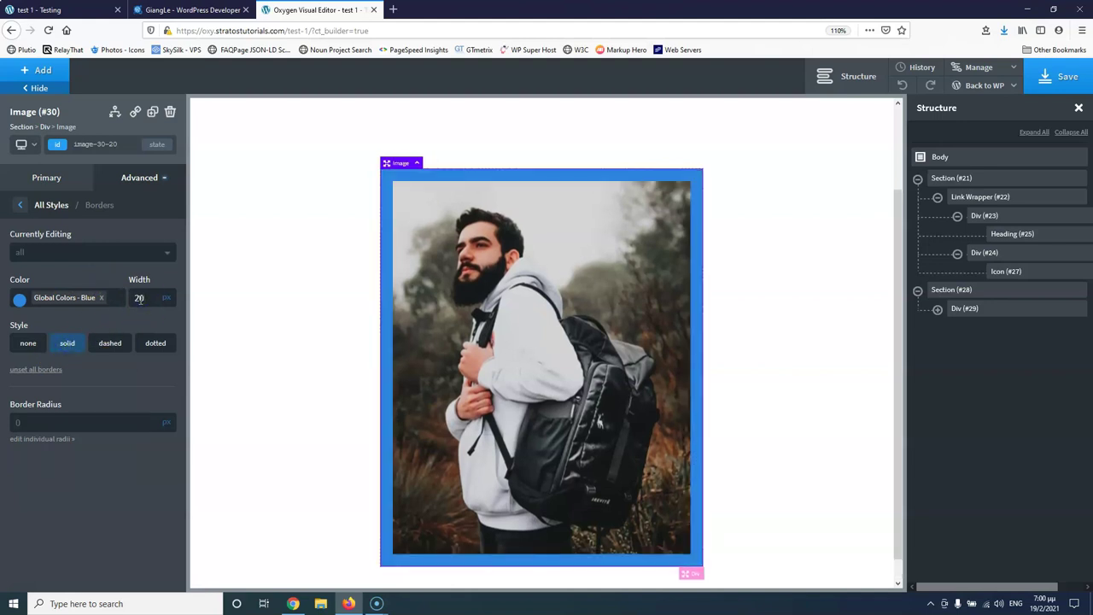
{"action": "left_click", "coordinate": [1061, 76]}
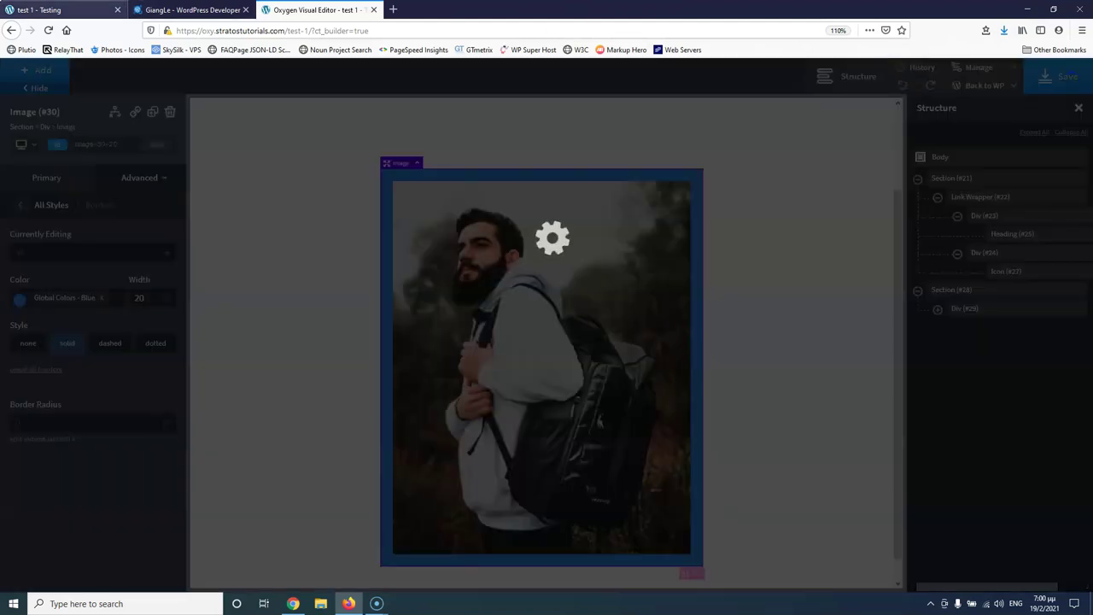
{"action": "left_click", "coordinate": [38, 9]}
{"action": "left_click", "coordinate": [46, 31]}
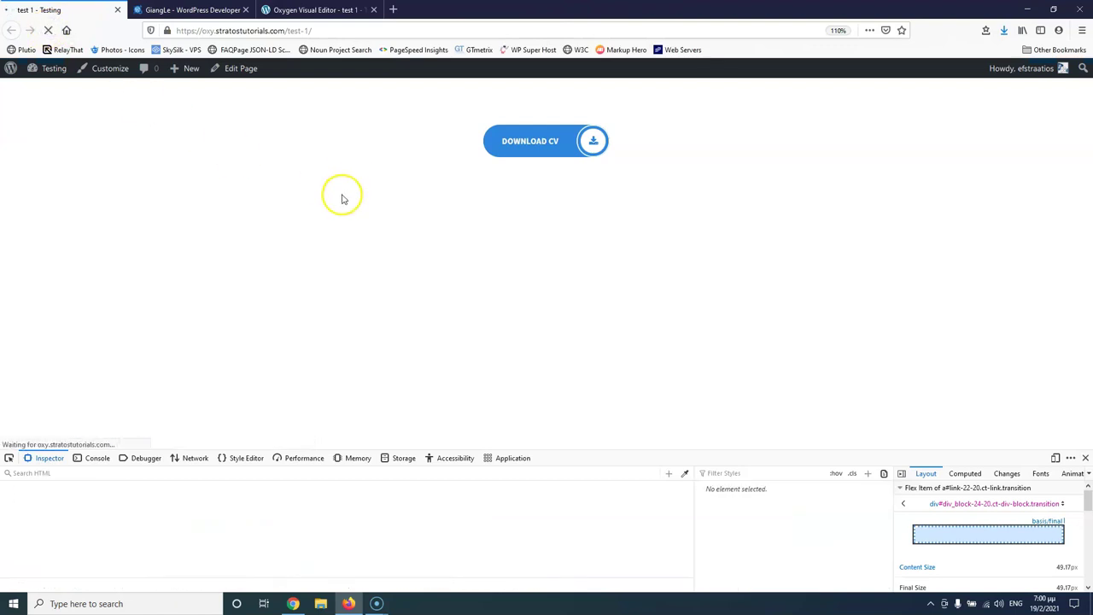
Compare the test page's image border with the reference site's.
{"action": "scroll", "coordinate": [342, 198], "scroll_direction": "down", "scroll_amount": 5}
{"action": "left_click", "coordinate": [192, 9]}
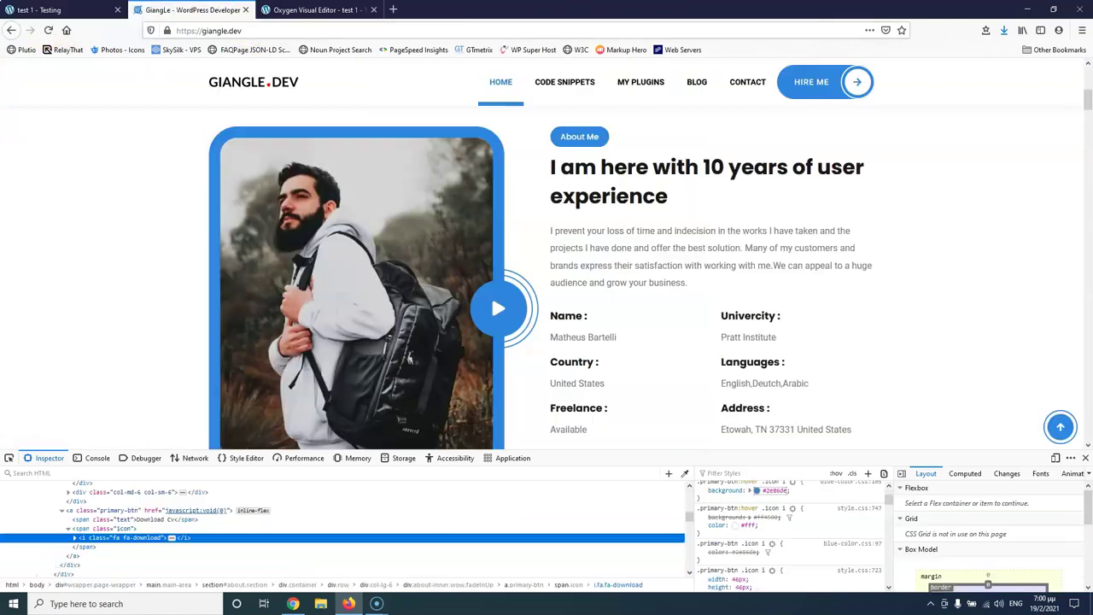
{"action": "left_click", "coordinate": [47, 10]}
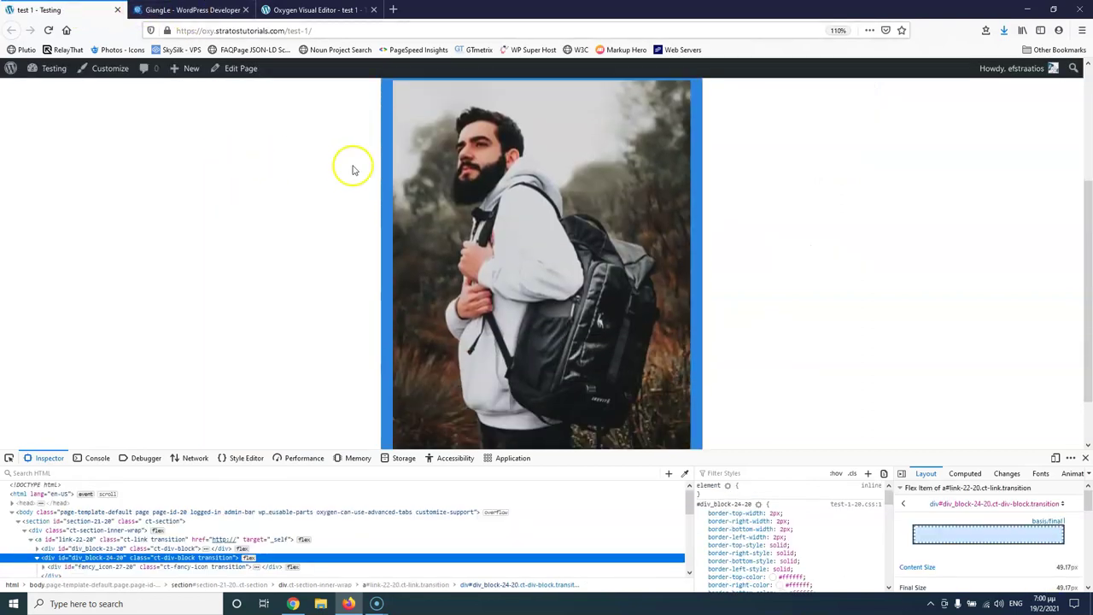
{"action": "left_click", "coordinate": [192, 9]}
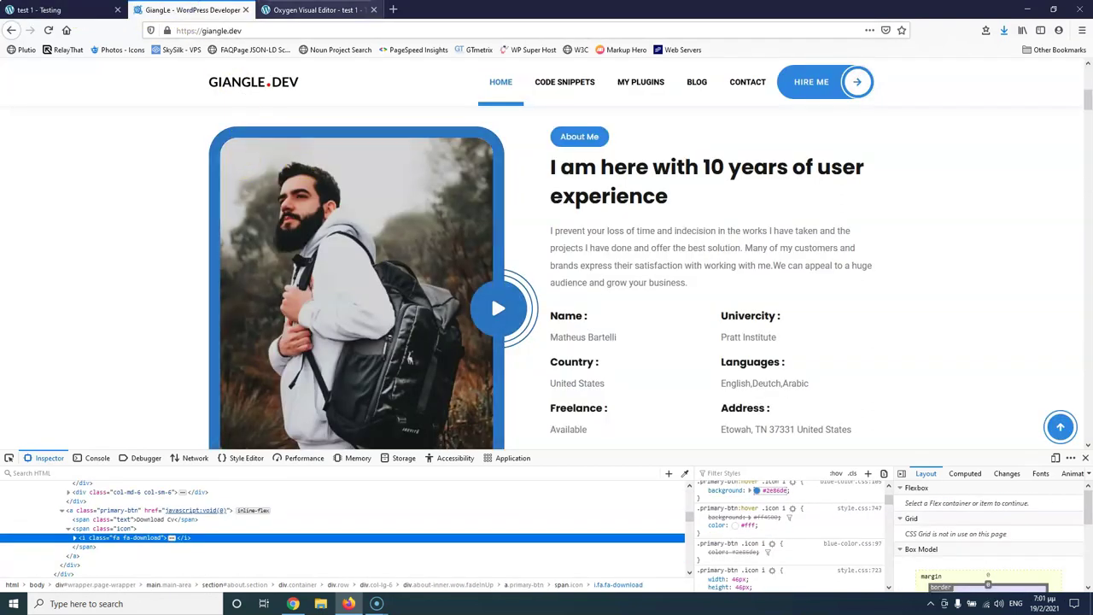
{"action": "left_click", "coordinate": [286, 10]}
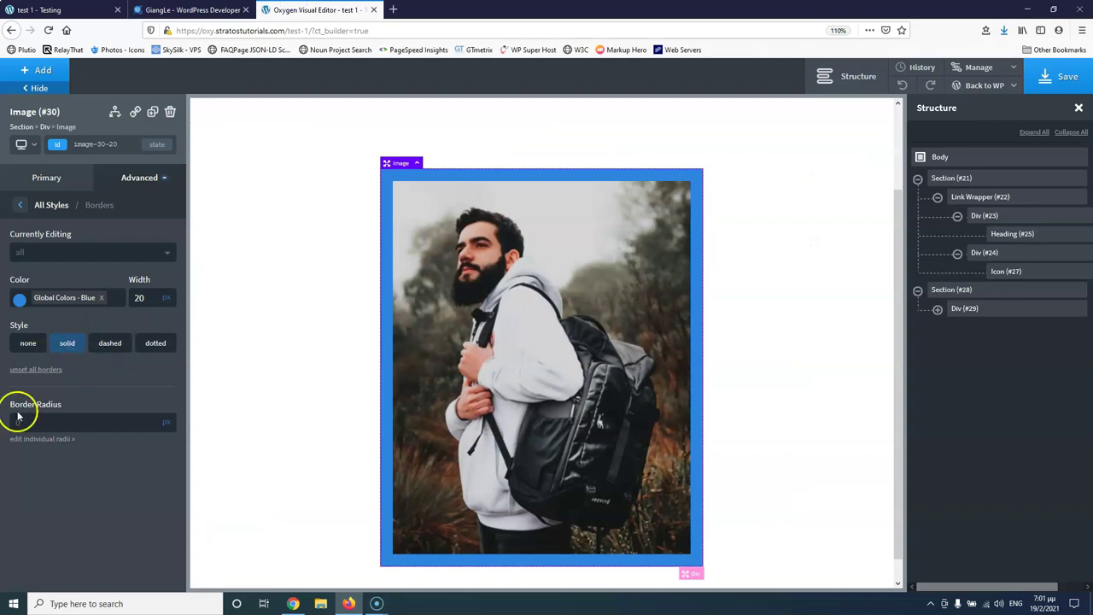
Set the image's border radius to 50 px after trying 40, and save.
{"action": "type", "text": "40"}
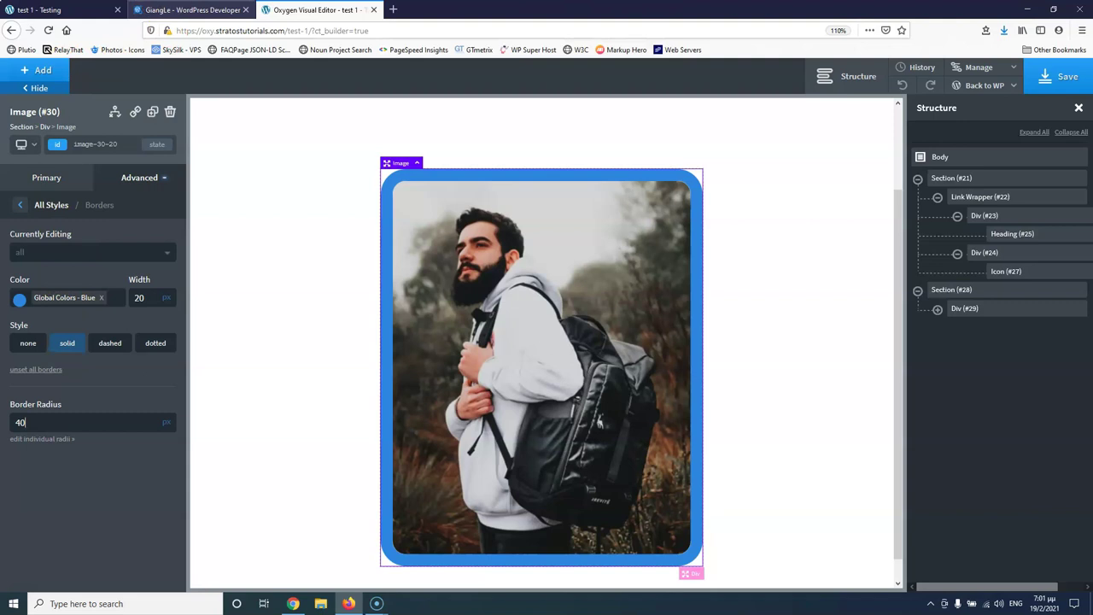
{"action": "left_click", "coordinate": [196, 9]}
{"action": "left_click", "coordinate": [309, 10]}
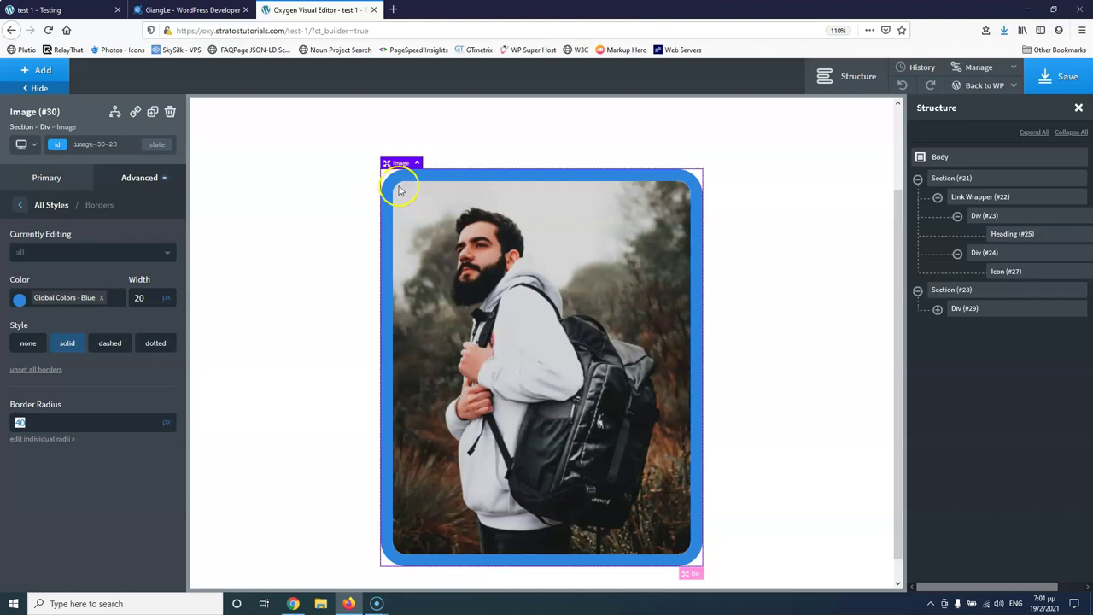
{"action": "left_click", "coordinate": [229, 11]}
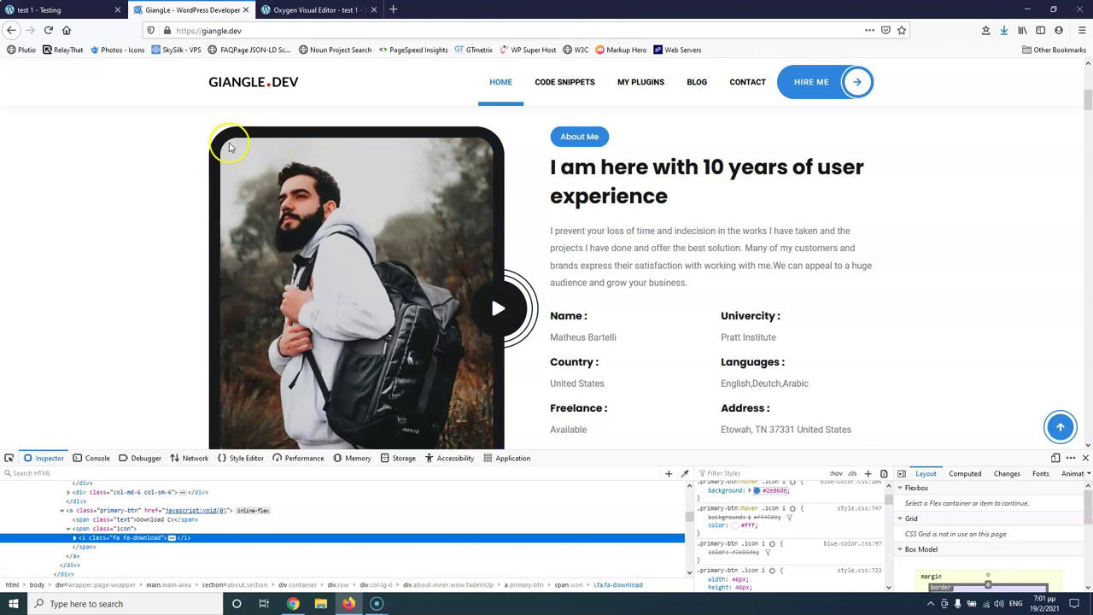
{"action": "left_click", "coordinate": [299, 10]}
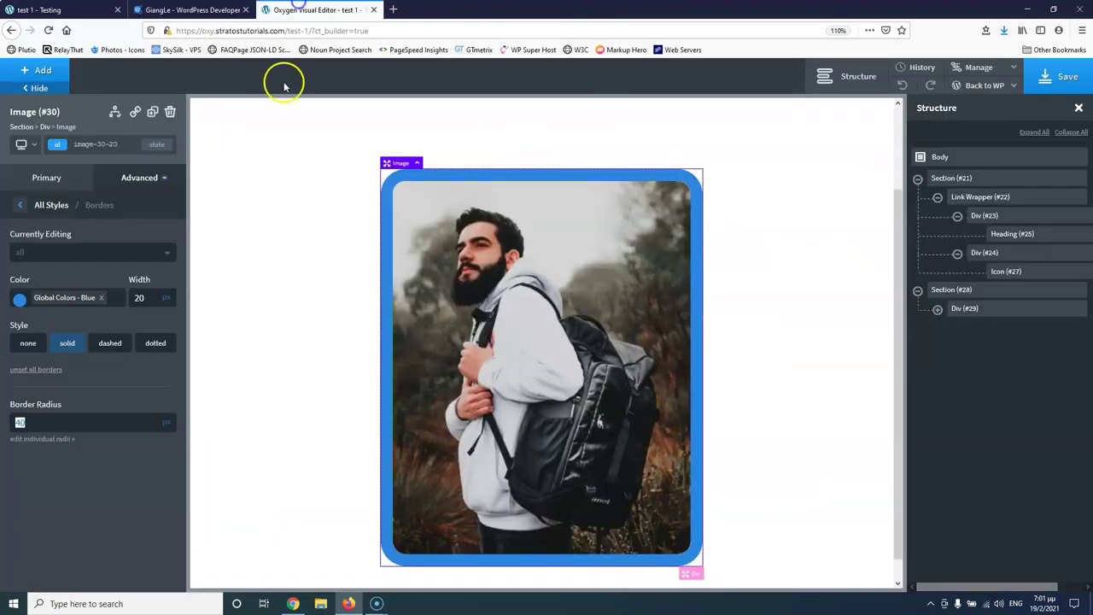
{"action": "type", "text": "50"}
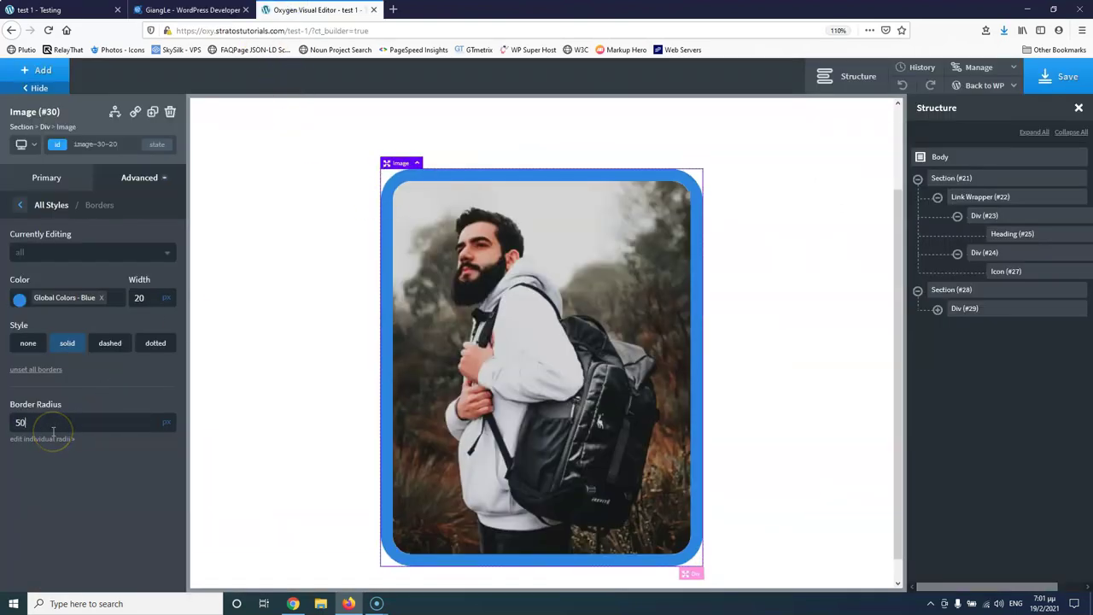
{"action": "left_click", "coordinate": [1053, 77]}
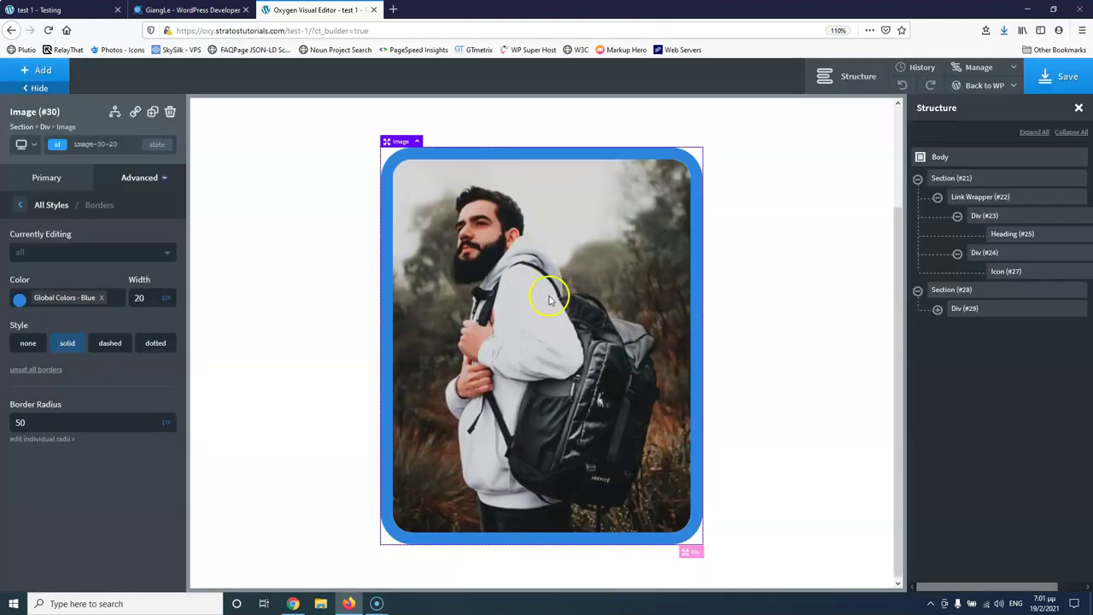
Add an Icon component inside Div (#29) next to the photo.
{"action": "left_click", "coordinate": [938, 309]}
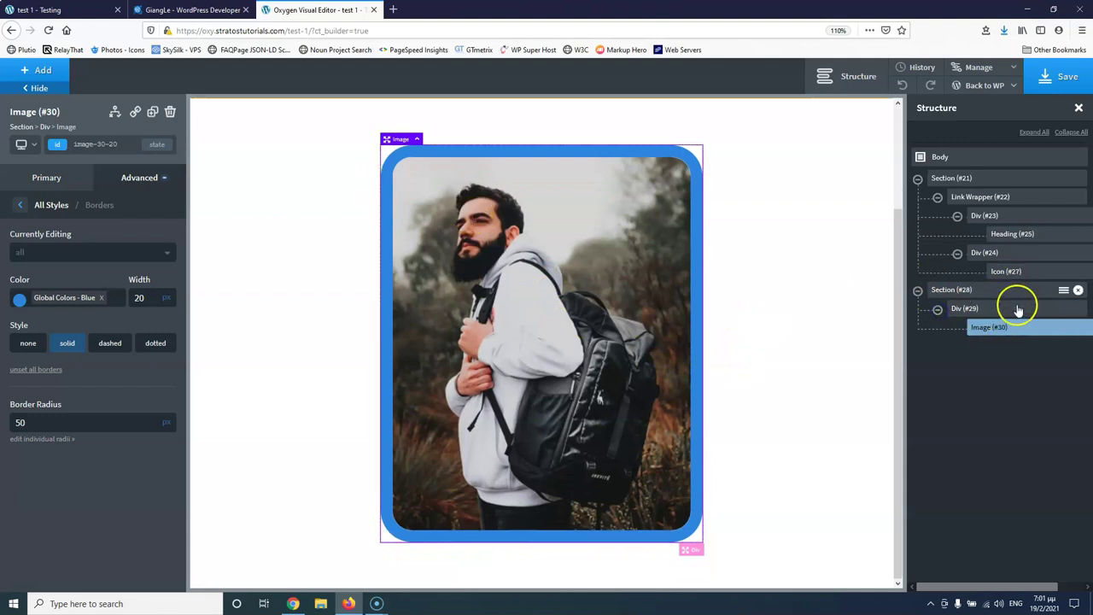
{"action": "left_click", "coordinate": [1007, 309]}
{"action": "left_click", "coordinate": [34, 70]}
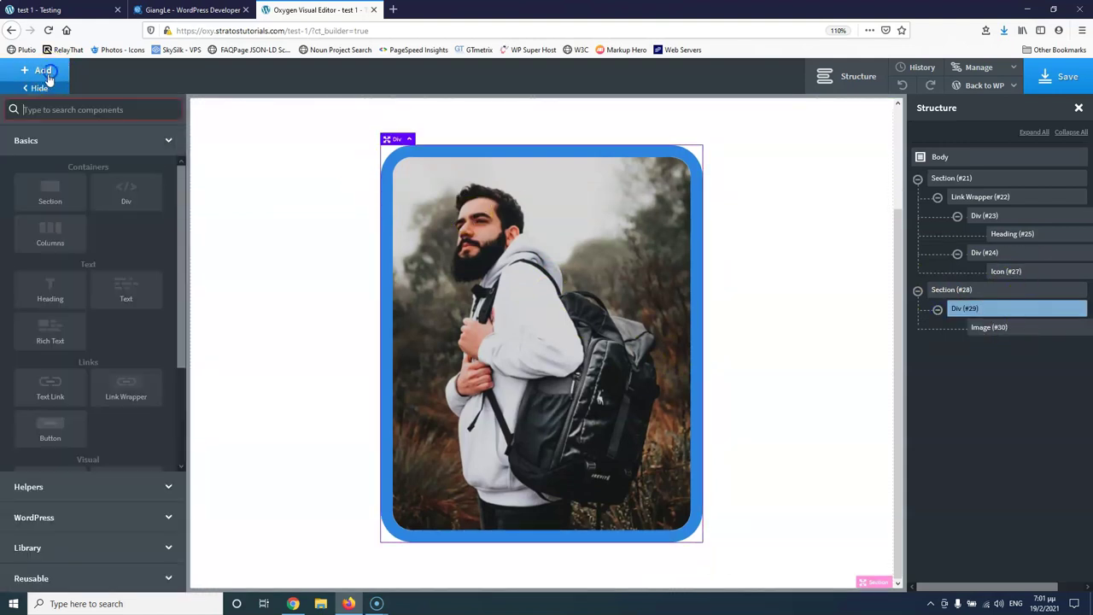
{"action": "left_click", "coordinate": [114, 111]}
{"action": "type", "text": "icon"}
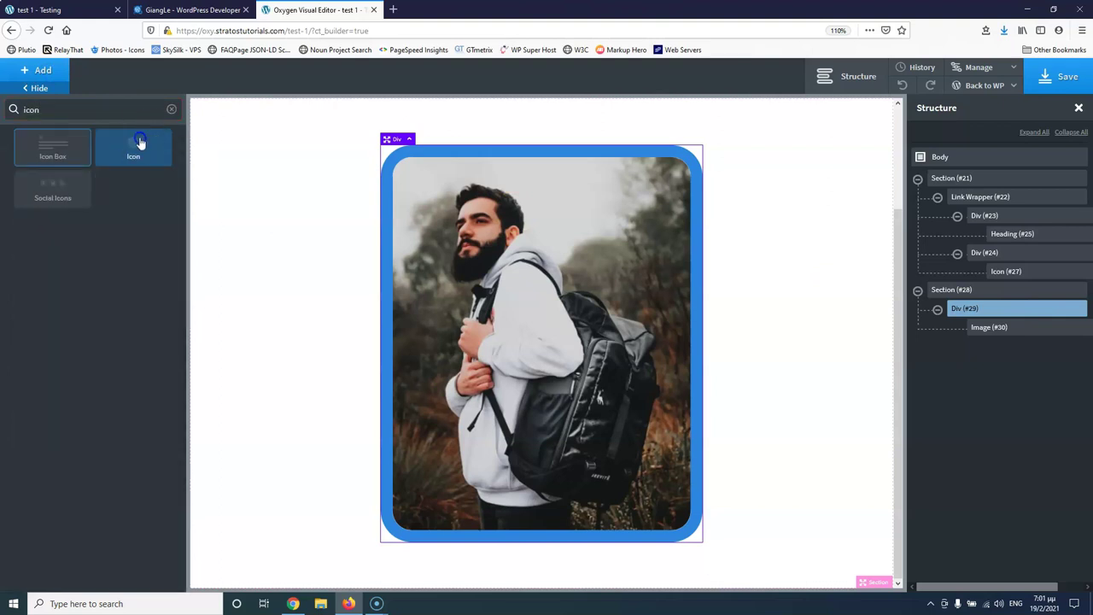
{"action": "left_click", "coordinate": [136, 142]}
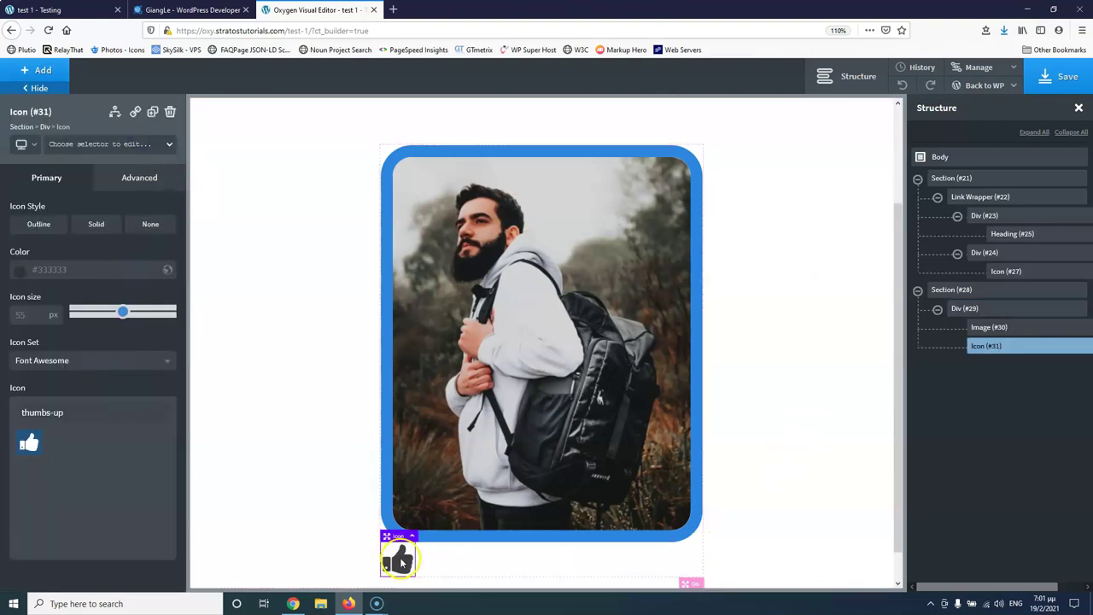
Stack Div (#29)'s children horizontally, middle and centre, and set the icon style to Solid.
{"action": "left_click", "coordinate": [1011, 309]}
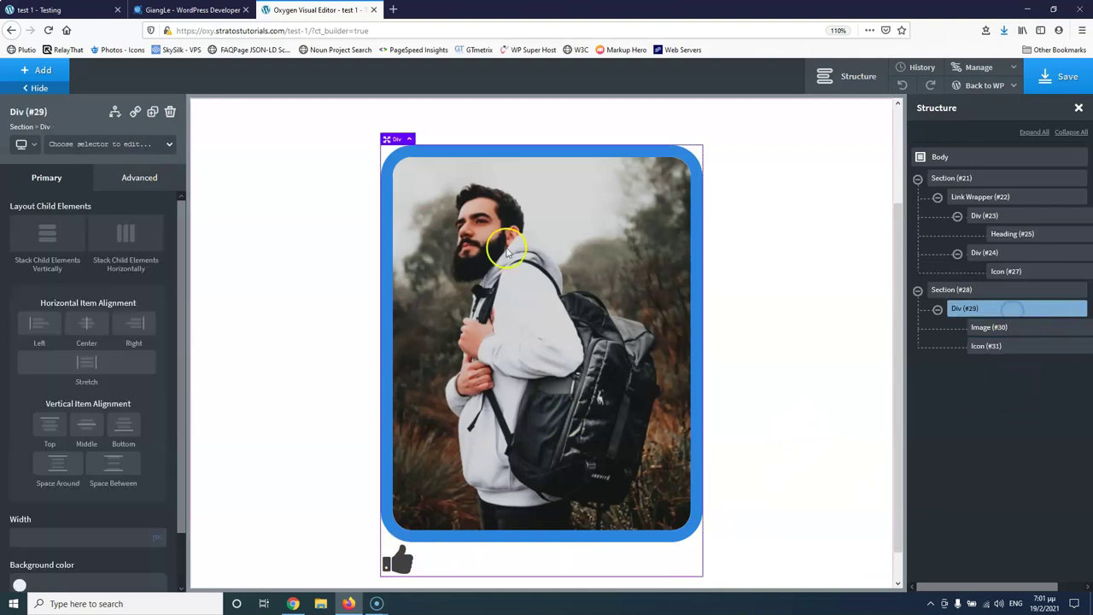
{"action": "left_click", "coordinate": [114, 244]}
{"action": "left_click", "coordinate": [86, 372]}
{"action": "left_click", "coordinate": [85, 471]}
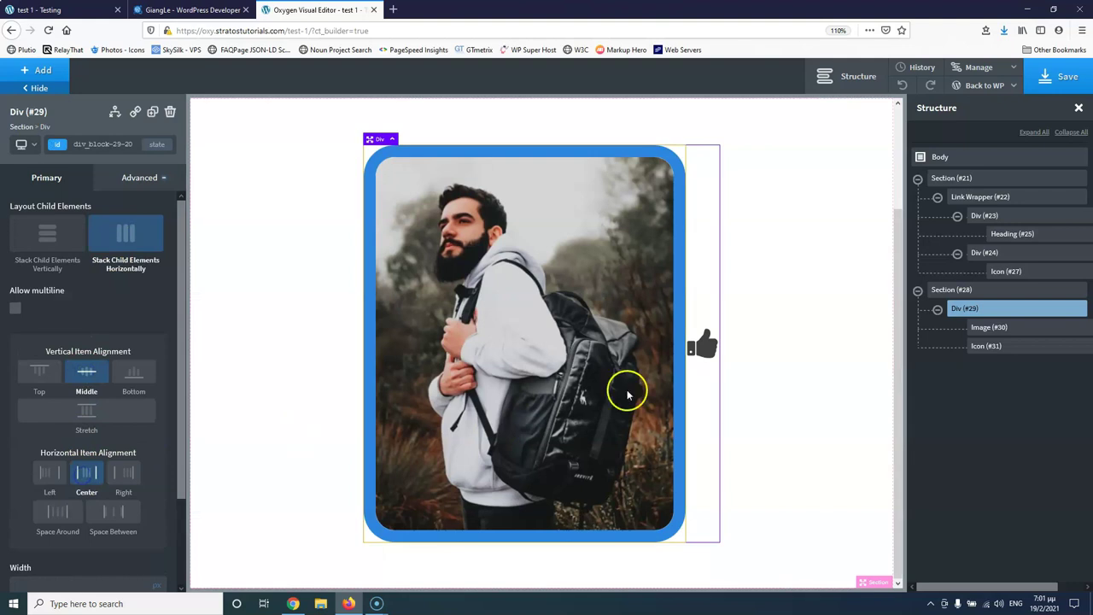
{"action": "left_click", "coordinate": [698, 344]}
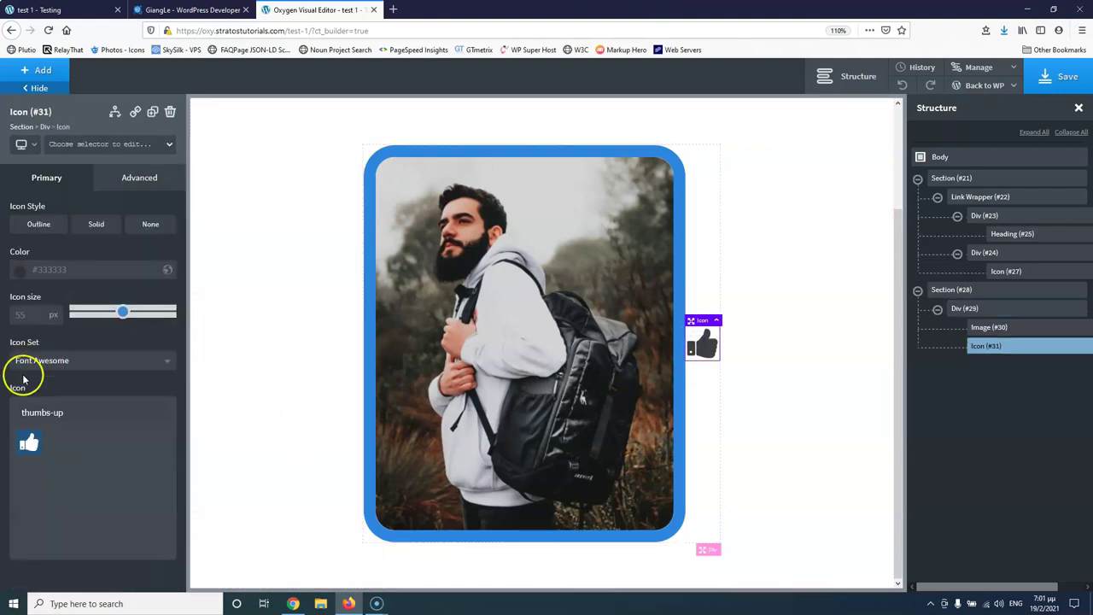
{"action": "left_click", "coordinate": [93, 224]}
{"action": "left_click", "coordinate": [190, 9]}
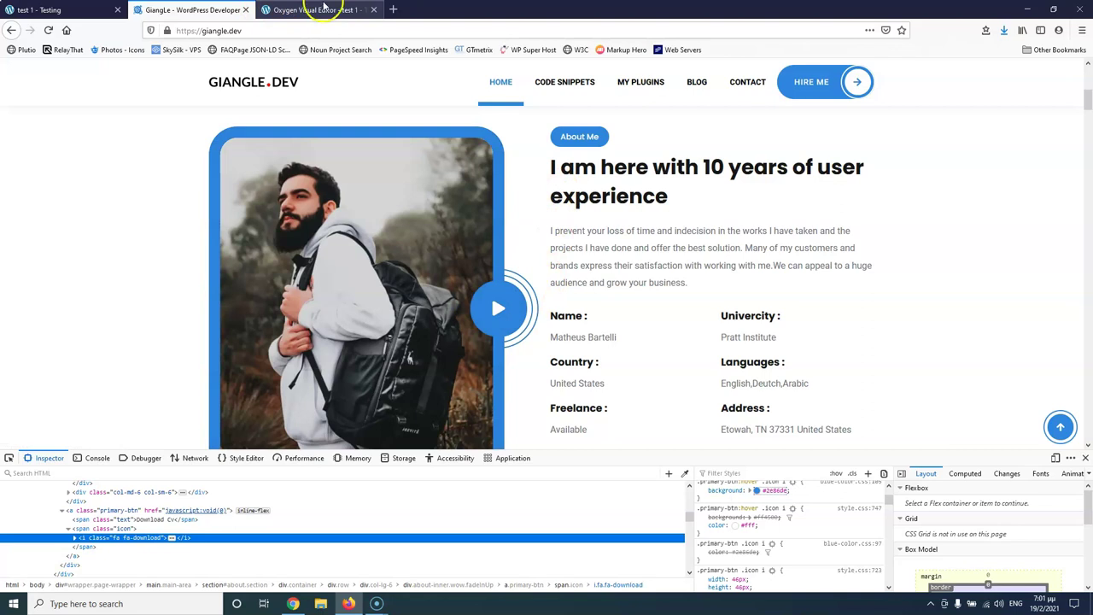
Make the icon a white play symbol on a Global Colors blue background.
{"action": "left_click", "coordinate": [317, 8]}
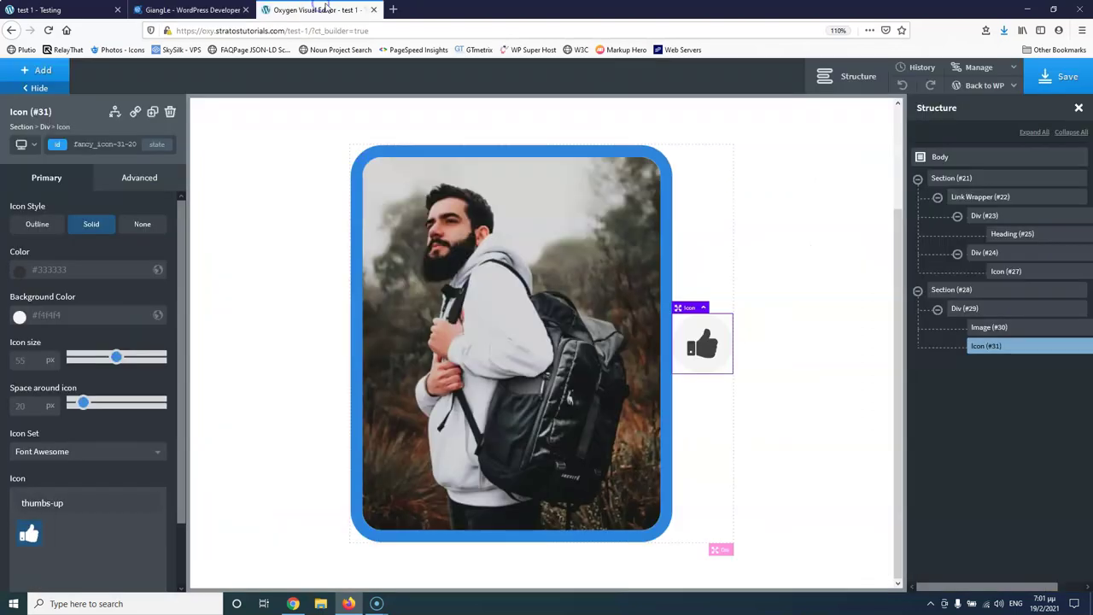
{"action": "left_click", "coordinate": [19, 318]}
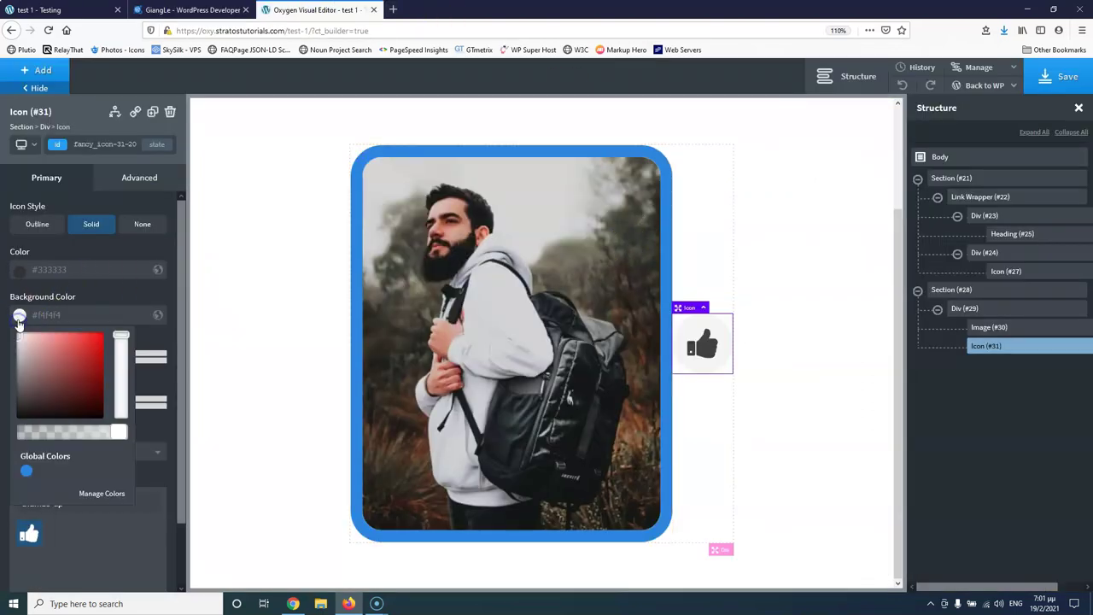
{"action": "left_click", "coordinate": [25, 476]}
{"action": "left_click", "coordinate": [20, 272]}
{"action": "left_click_drag", "start_coordinate": [21, 352], "coordinate": [19, 289]}
{"action": "left_click", "coordinate": [64, 249]}
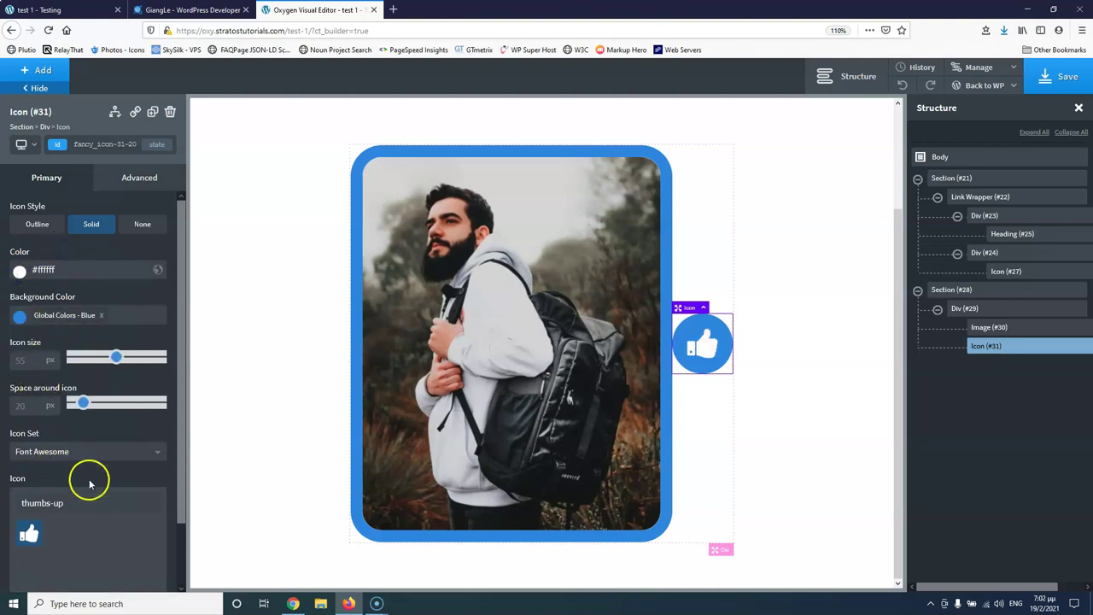
{"action": "type", "text": "play"}
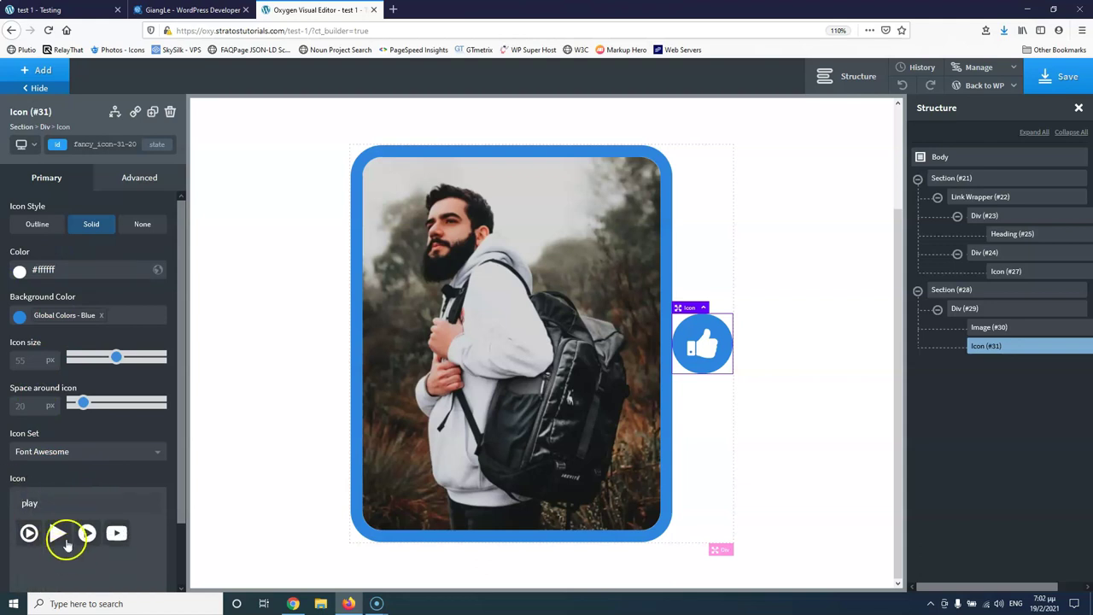
{"action": "left_click", "coordinate": [60, 534]}
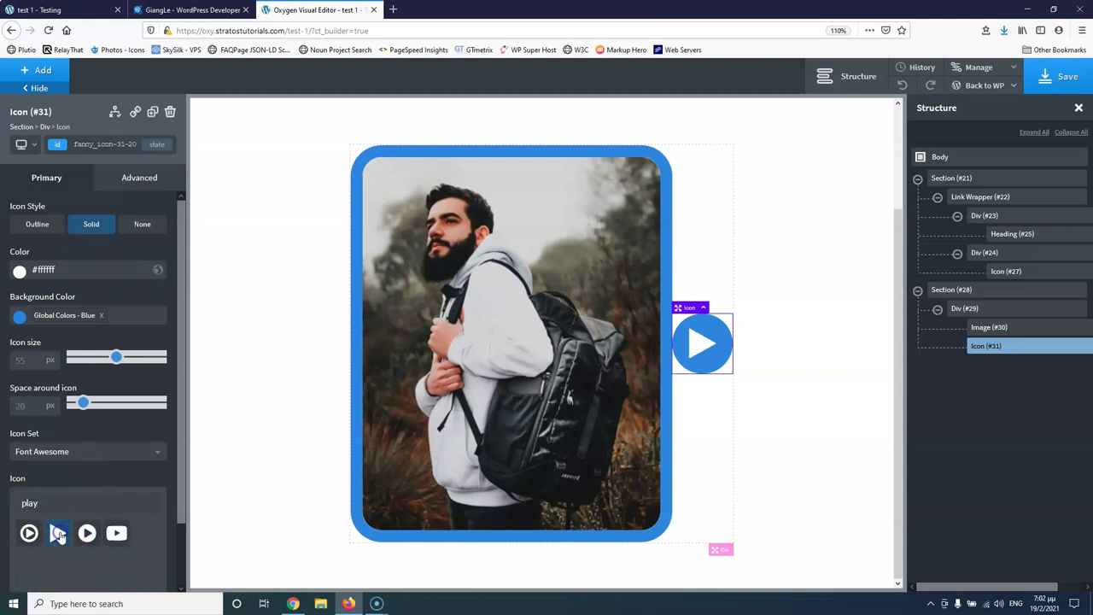
Set the play icon size to 23 px after comparing with the reference, and save.
{"action": "left_click", "coordinate": [36, 358]}
{"action": "type", "text": "30"}
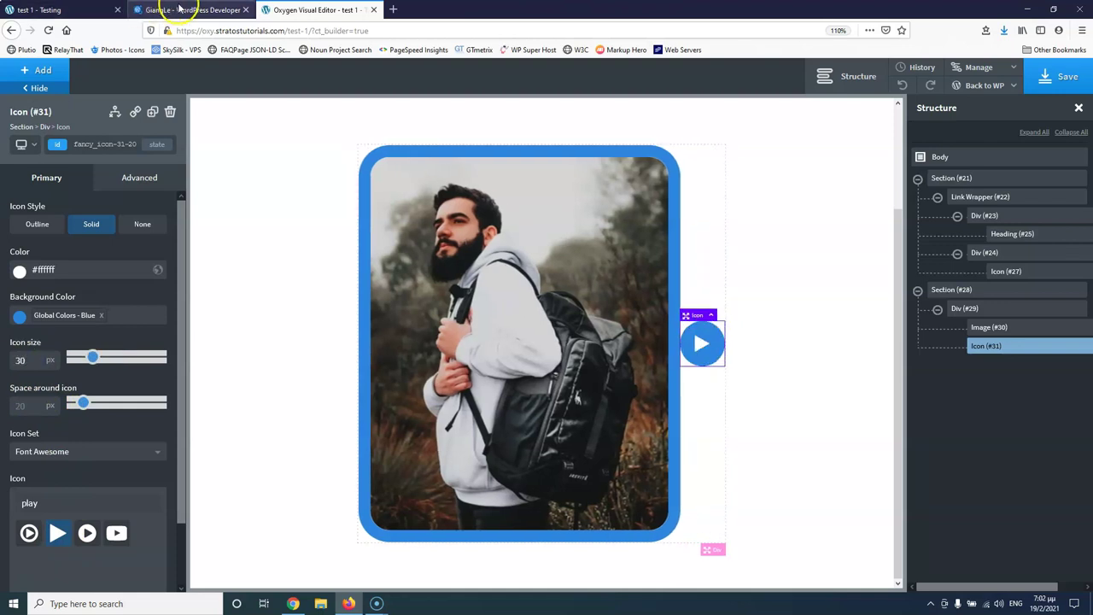
{"action": "left_click", "coordinate": [179, 9]}
{"action": "left_click", "coordinate": [305, 9]}
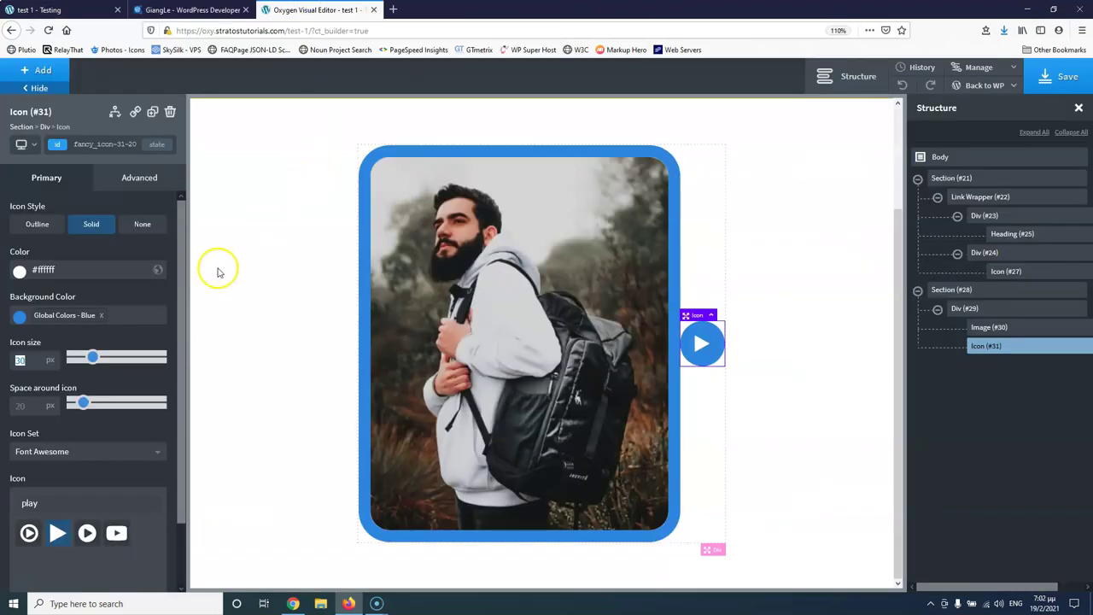
{"action": "type", "text": "25"}
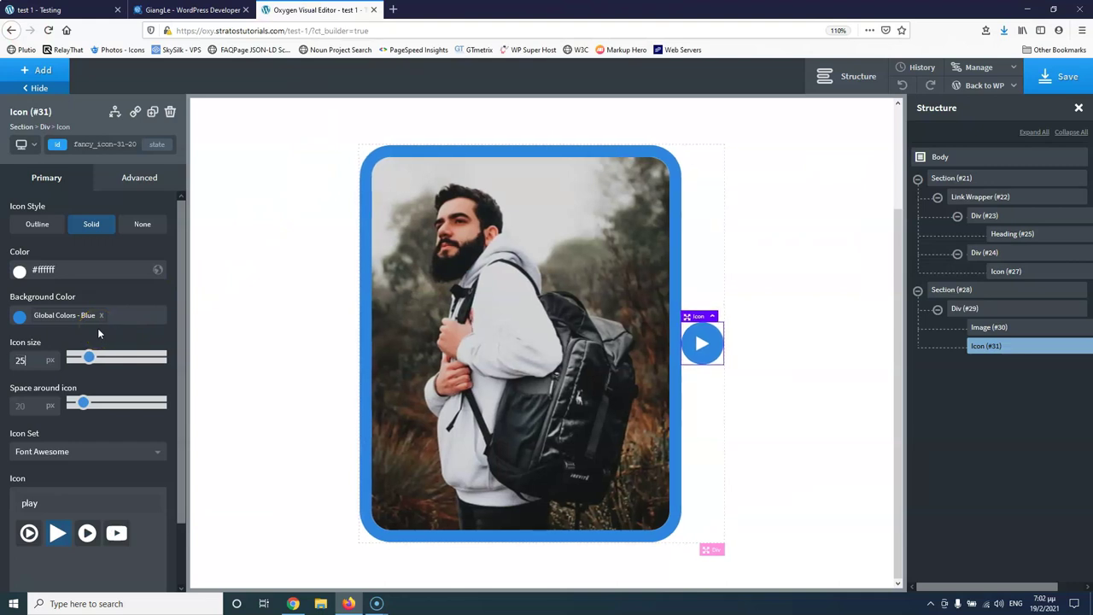
{"action": "key", "text": "BackSpace"}
{"action": "type", "text": "3"}
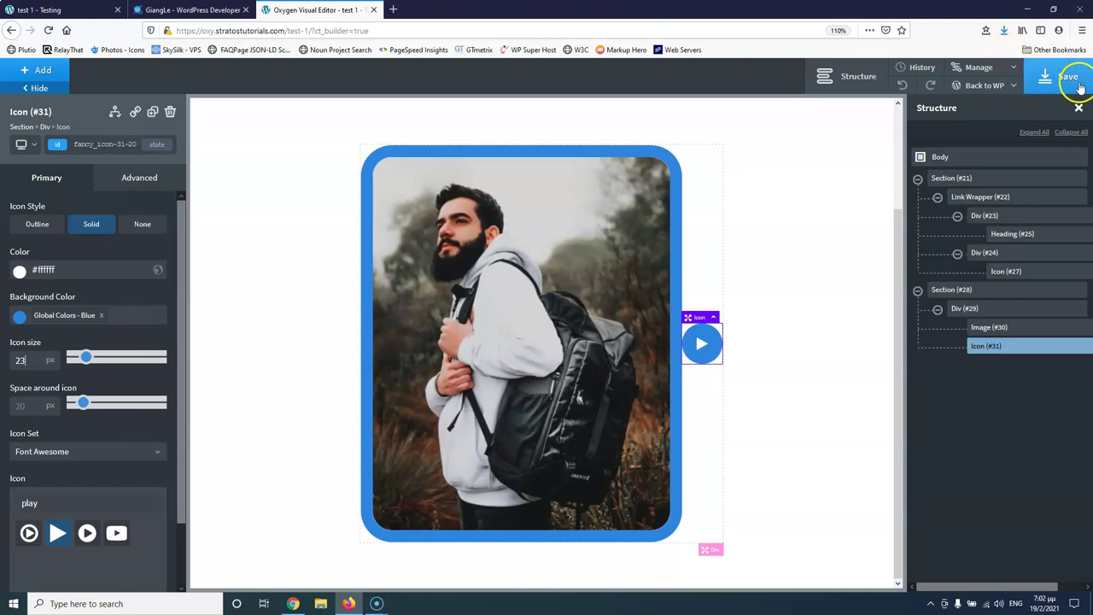
{"action": "left_click", "coordinate": [1063, 76]}
{"action": "left_click", "coordinate": [190, 9]}
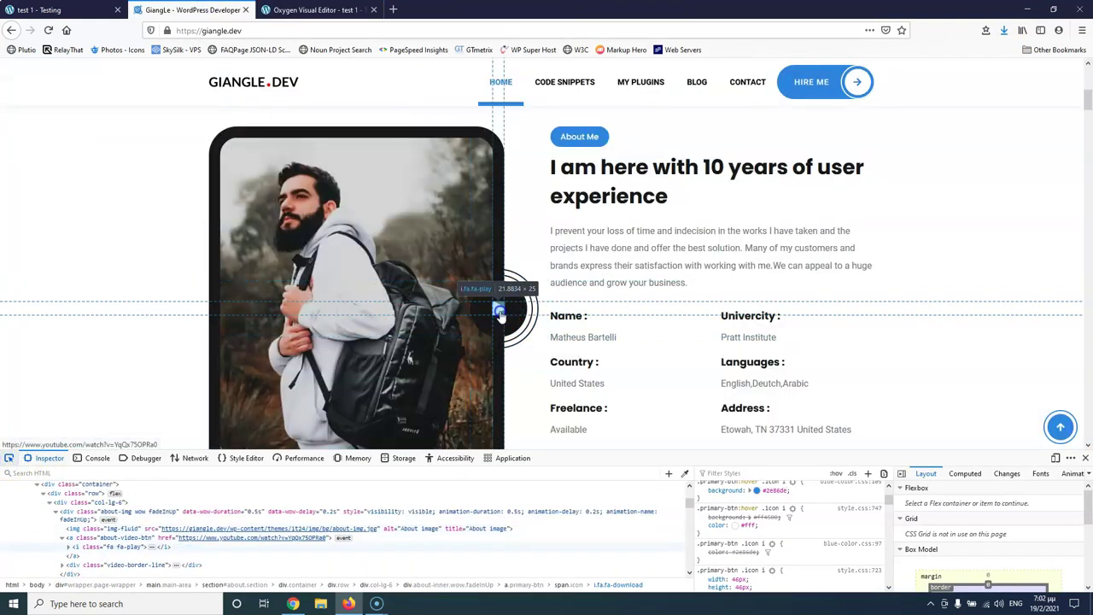
Inspect the reference play icon and set the icon size to 25 px.
{"action": "left_click", "coordinate": [500, 312]}
{"action": "scroll", "coordinate": [755, 546], "scroll_direction": "up", "scroll_amount": 2}
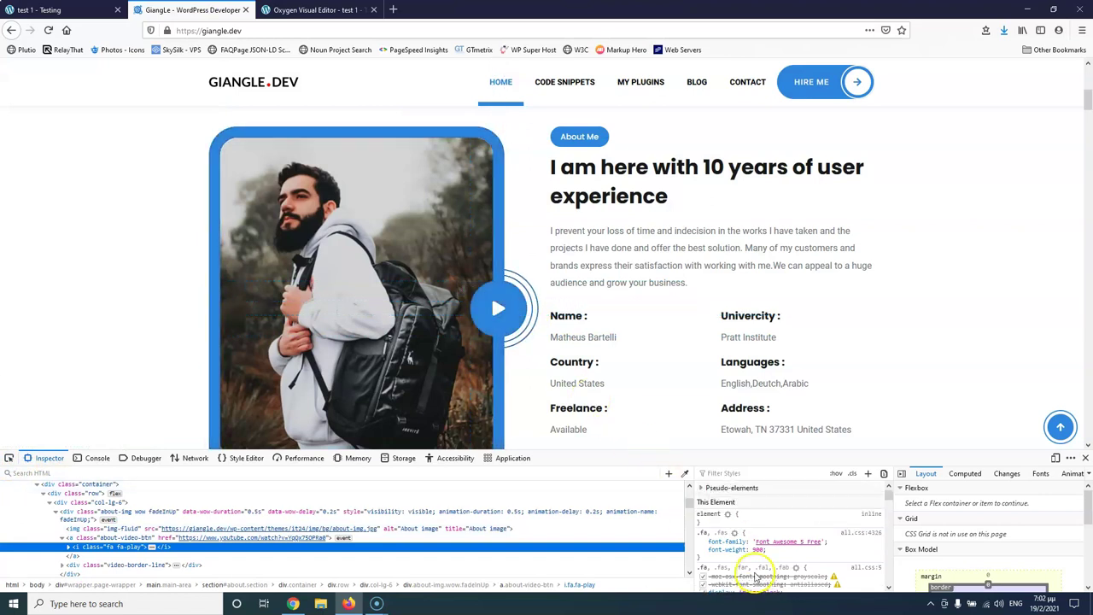
{"action": "scroll", "coordinate": [755, 549], "scroll_direction": "down", "scroll_amount": 3}
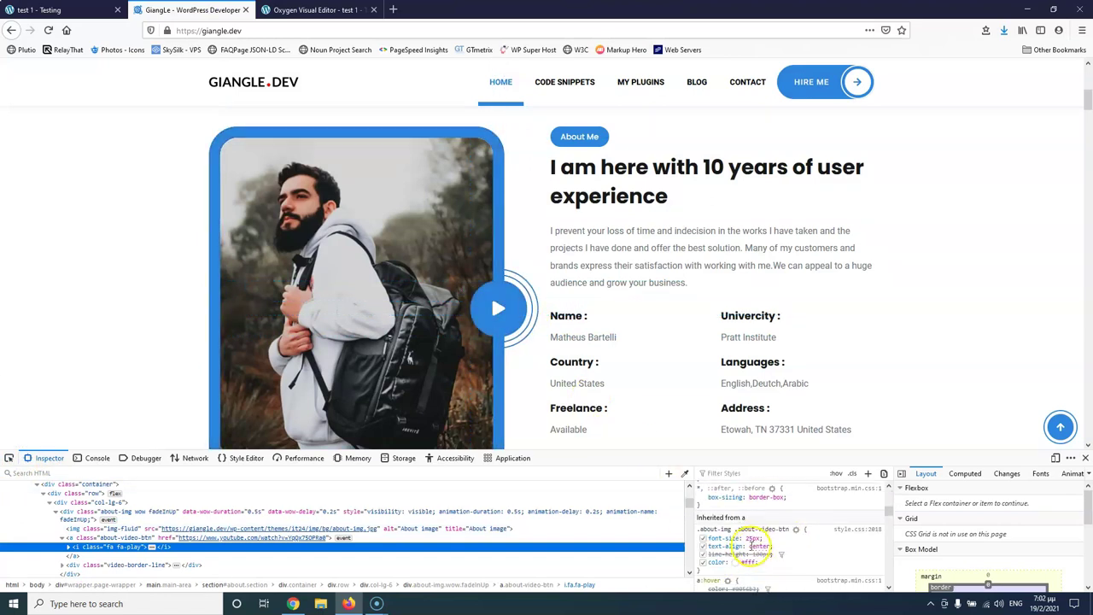
{"action": "left_click", "coordinate": [316, 10]}
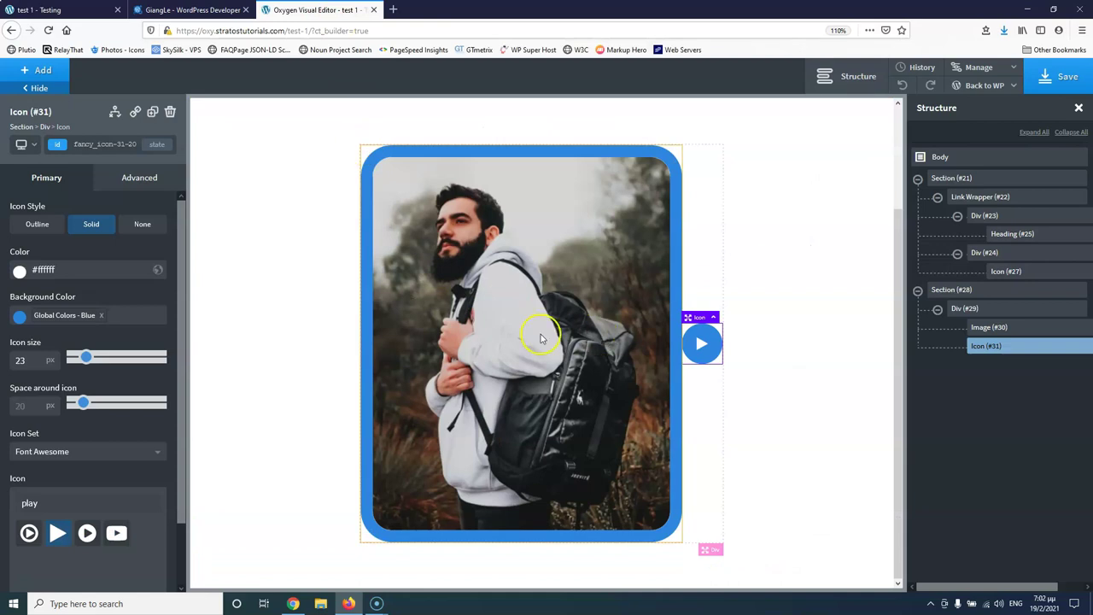
{"action": "type", "text": "25"}
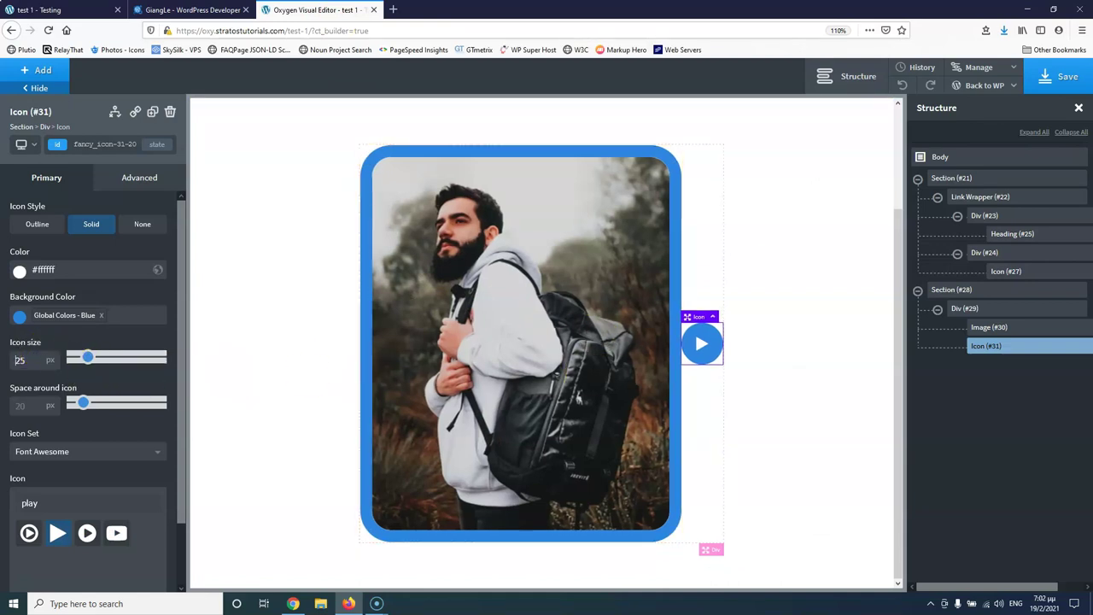
{"action": "left_click", "coordinate": [190, 10]}
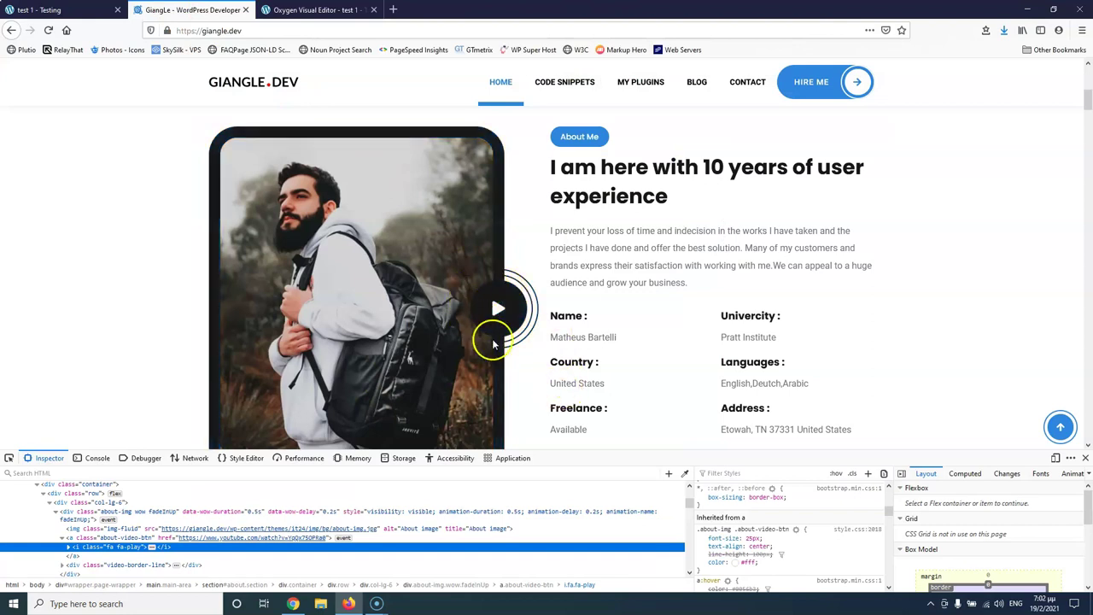
{"action": "left_click", "coordinate": [271, 8]}
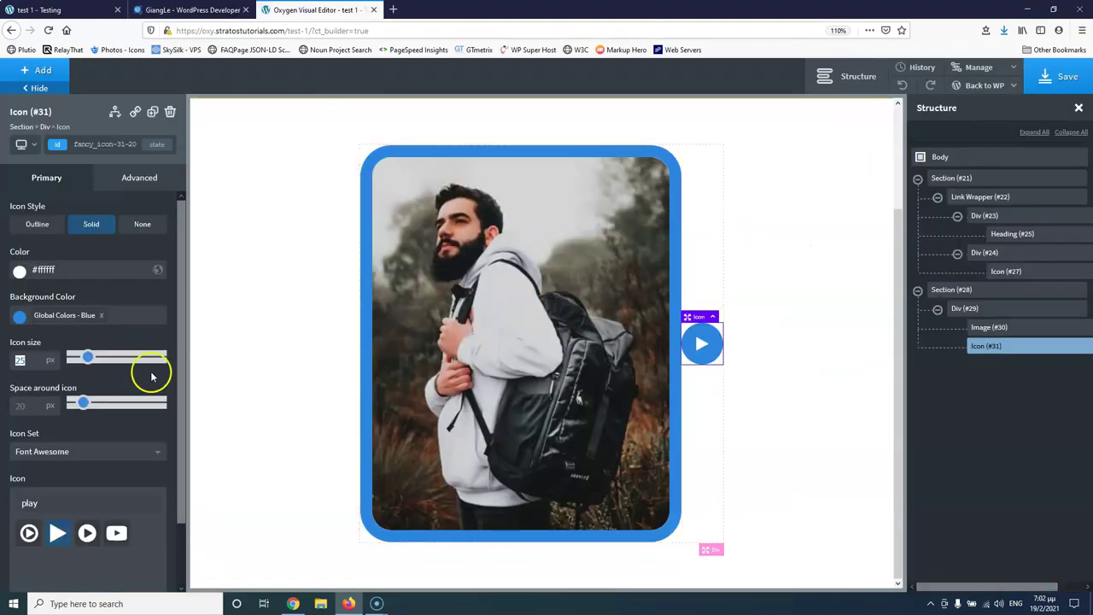
Set the space around the play icon to 35 px, checking against the reference.
{"action": "left_click", "coordinate": [39, 403]}
{"action": "type", "text": "30"}
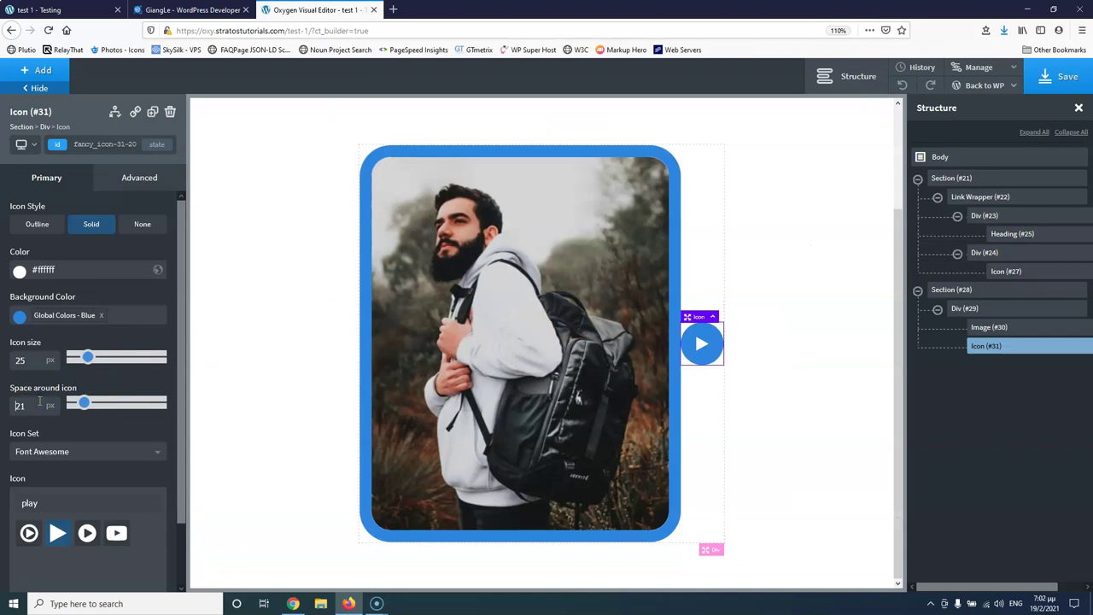
{"action": "key", "text": "BackSpace"}
{"action": "type", "text": "4"}
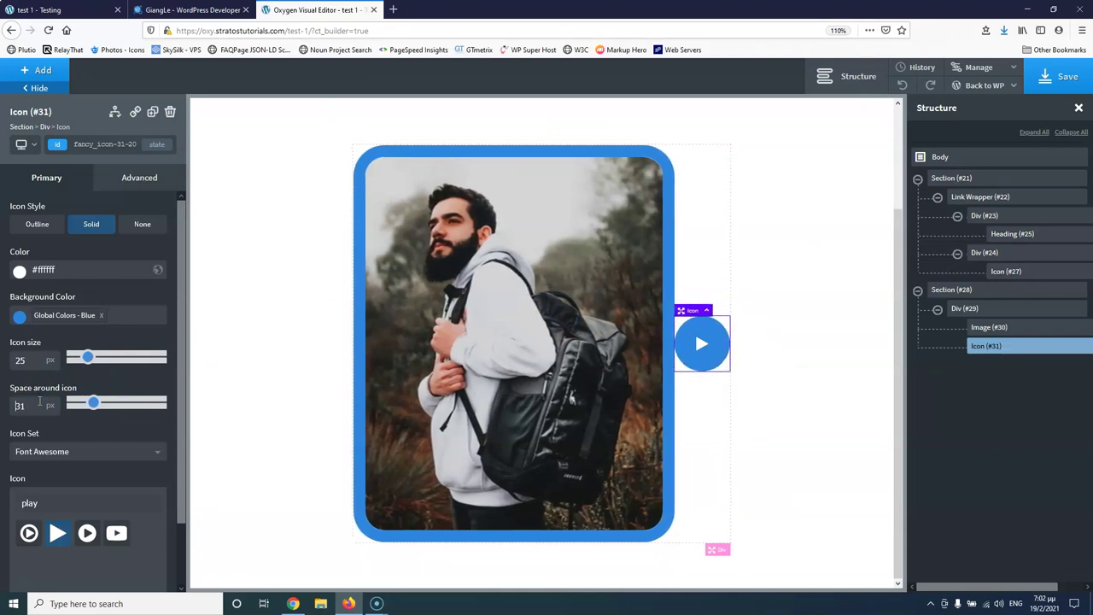
{"action": "key", "text": "BackSpace"}
{"action": "type", "text": "0"}
{"action": "left_click", "coordinate": [220, 9]}
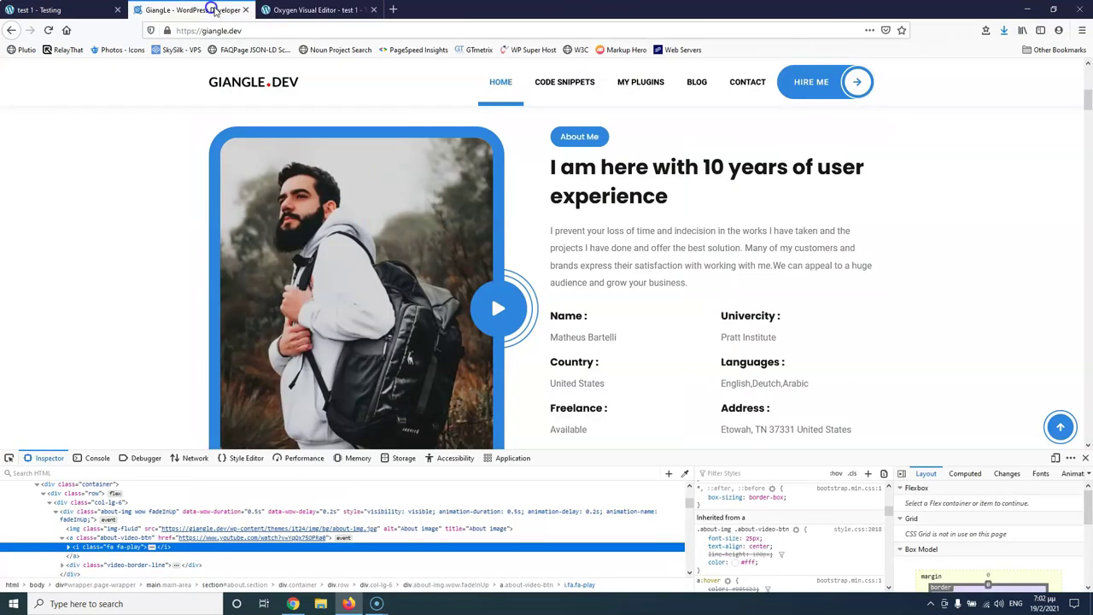
{"action": "left_click", "coordinate": [289, 9]}
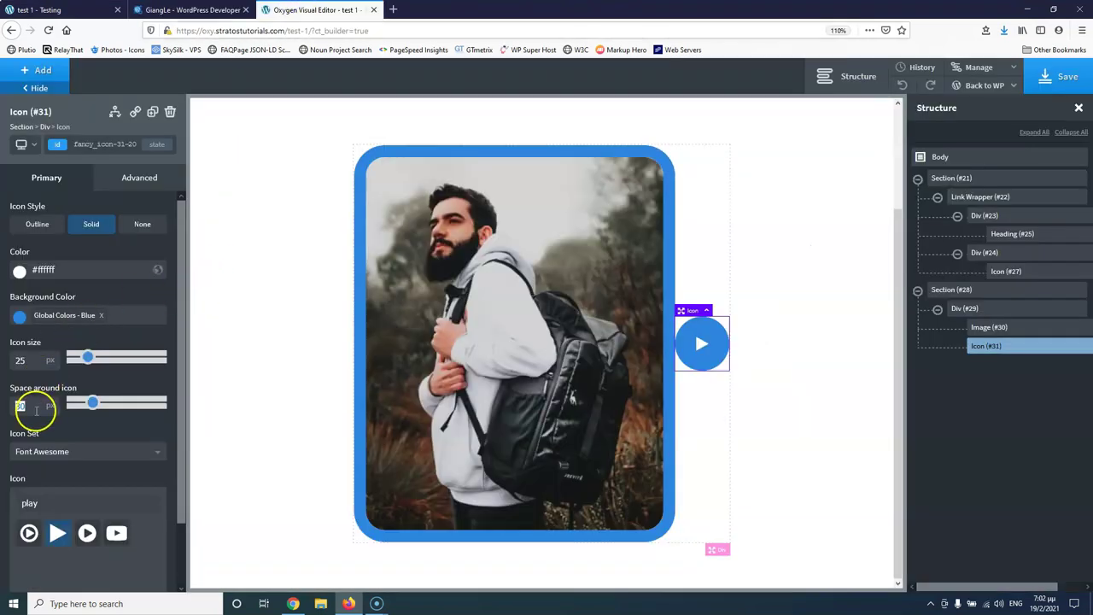
{"action": "type", "text": "35"}
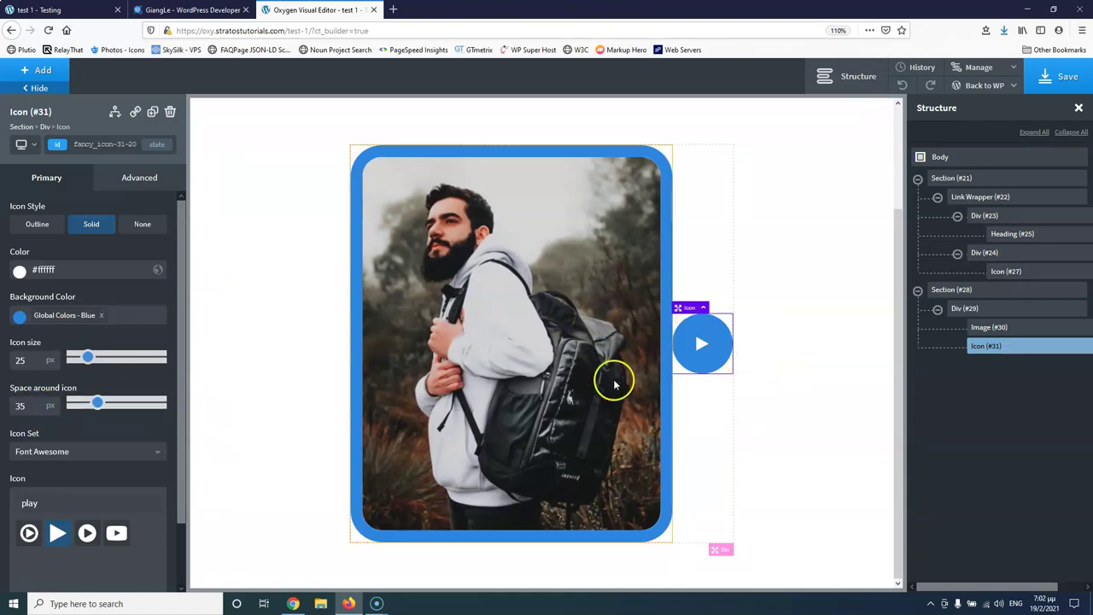
{"action": "left_click", "coordinate": [228, 9]}
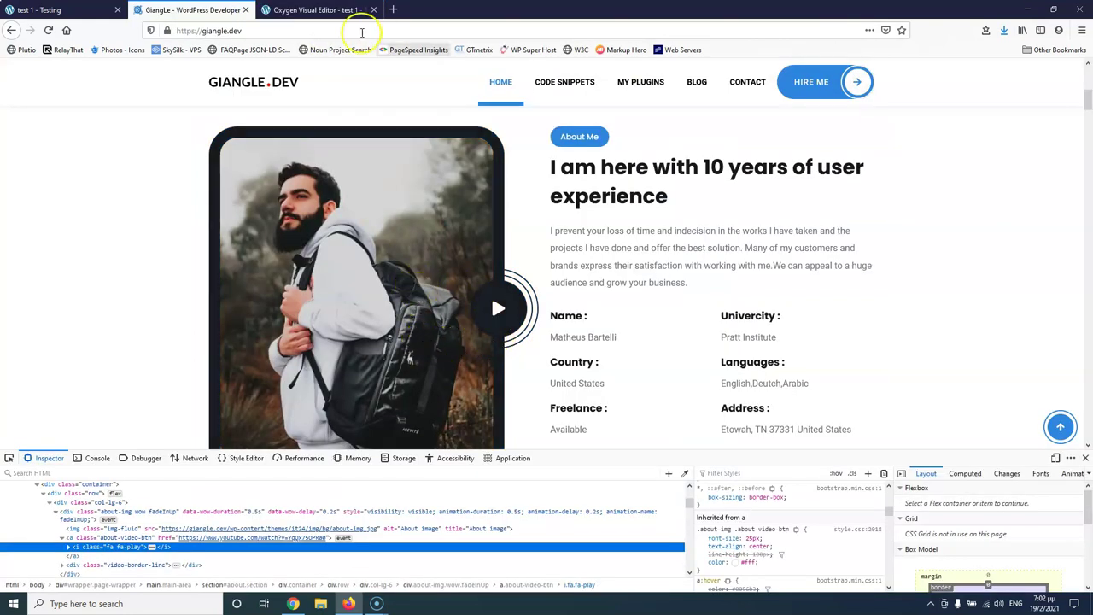
{"action": "left_click", "coordinate": [329, 9]}
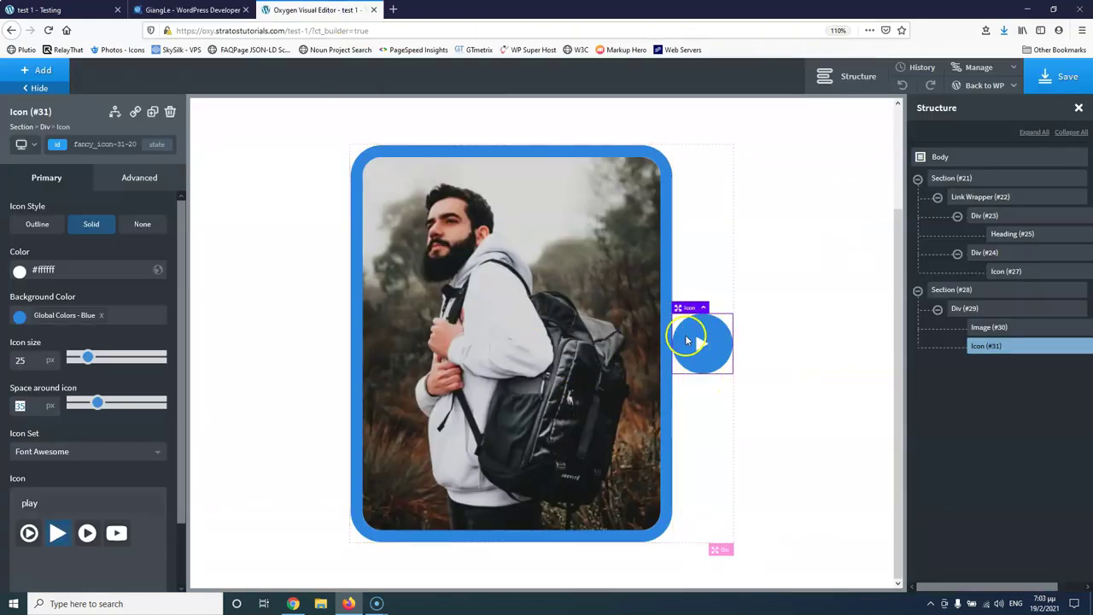
Save the page and wrap the play icon in a new Div.
{"action": "left_click", "coordinate": [1063, 77]}
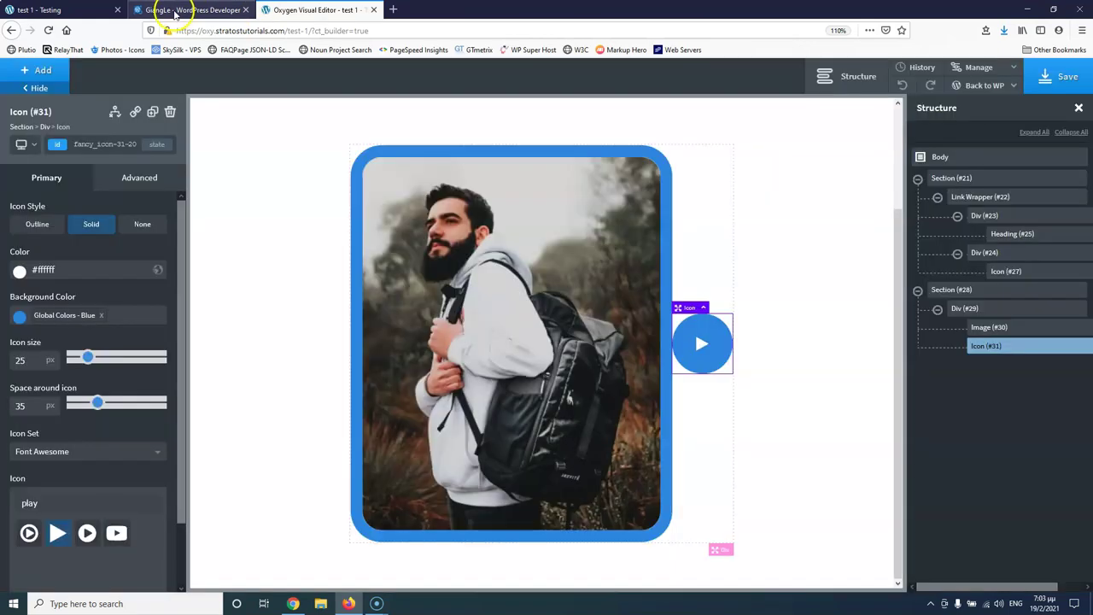
{"action": "left_click", "coordinate": [181, 9]}
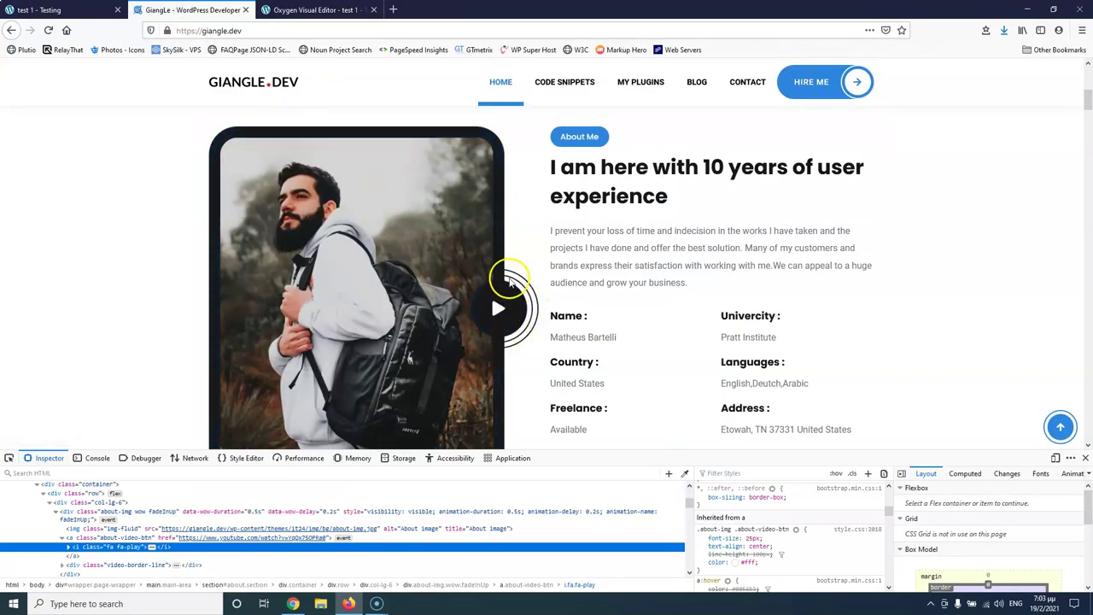
{"action": "left_click_drag", "start_coordinate": [535, 290], "coordinate": [519, 305]}
{"action": "left_click", "coordinate": [532, 261]}
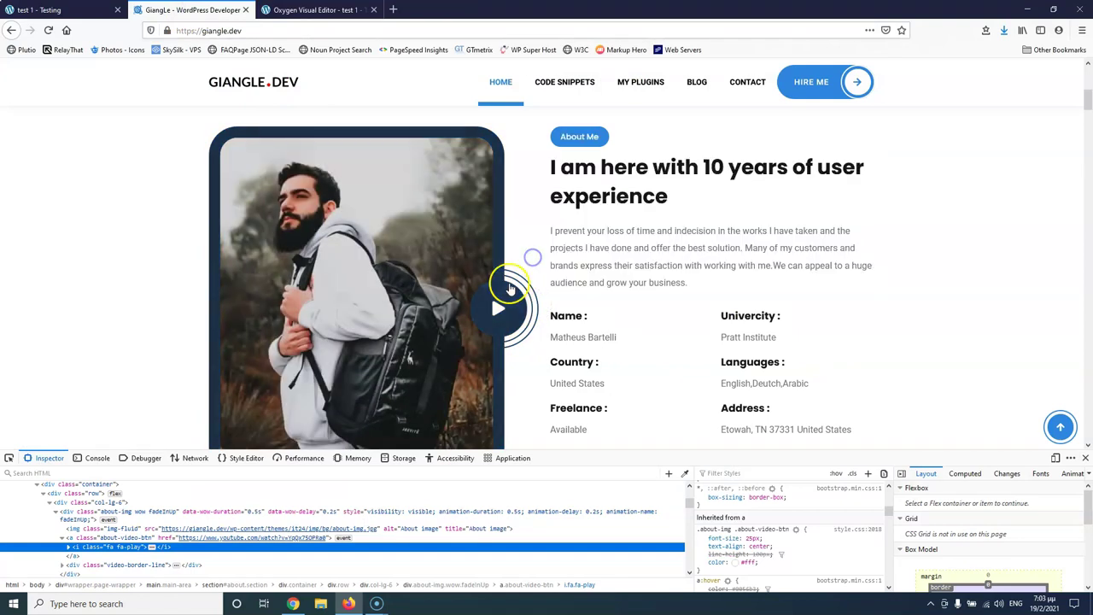
{"action": "left_click", "coordinate": [316, 10]}
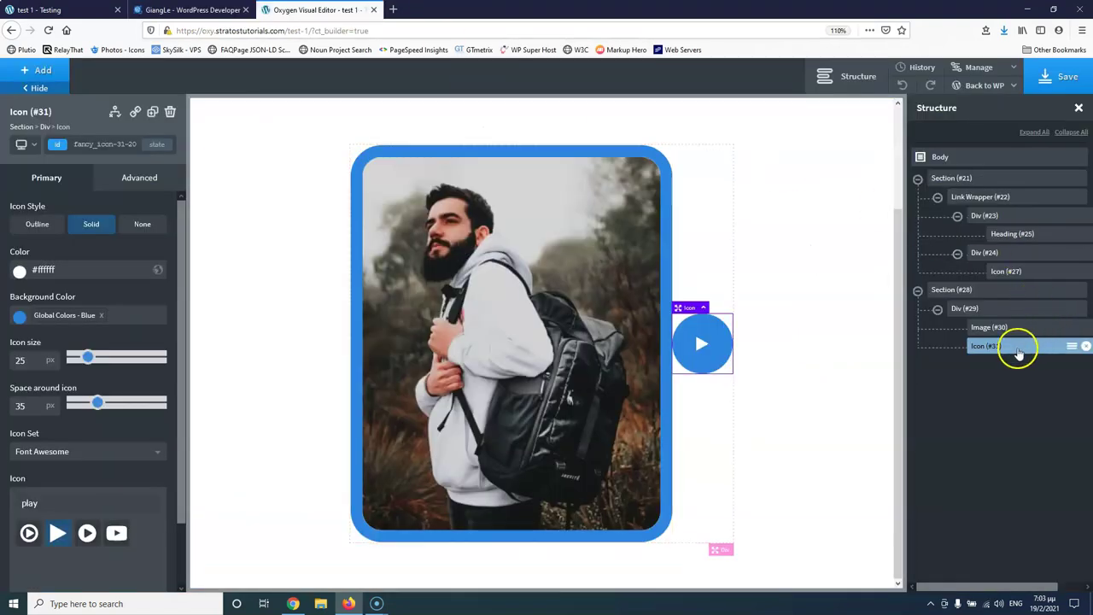
{"action": "left_click", "coordinate": [1071, 348]}
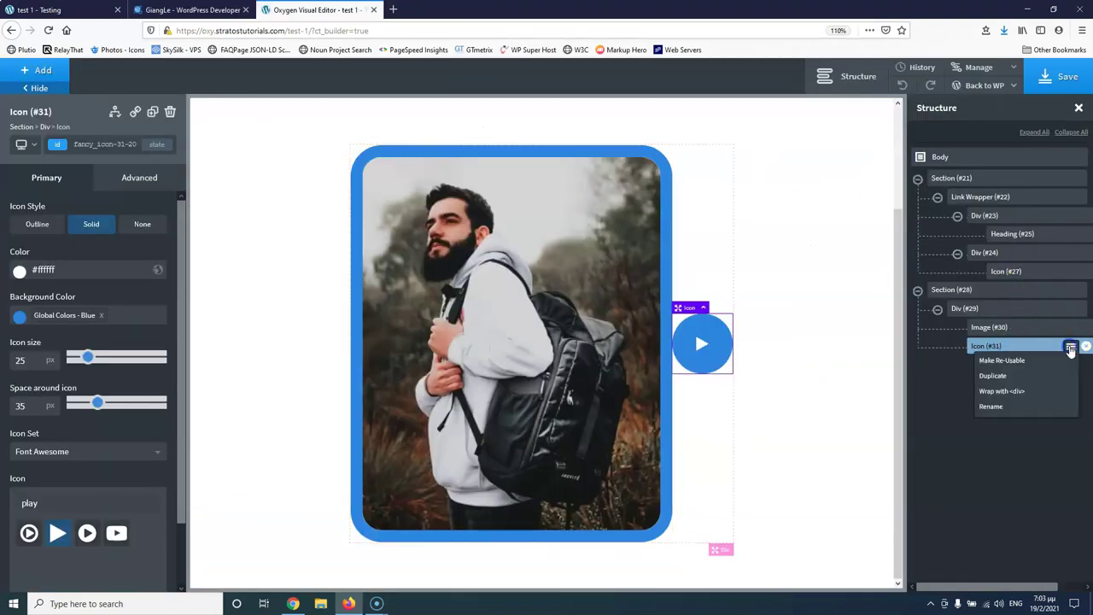
{"action": "left_click", "coordinate": [1012, 393]}
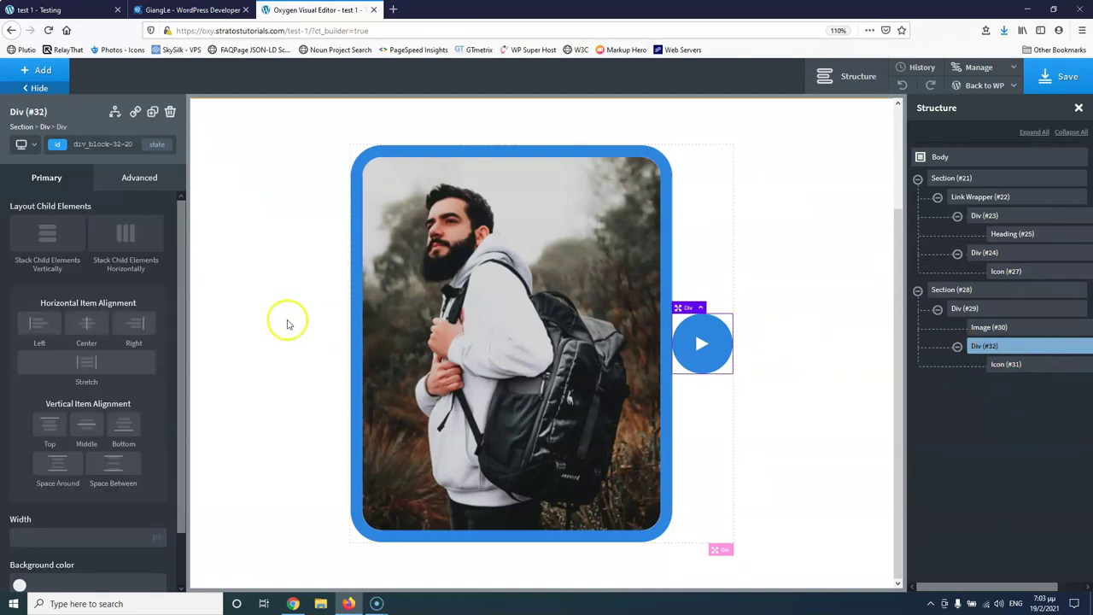
Give Div (#32) a solid 1 px Global Colors - Blue border and save.
{"action": "left_click", "coordinate": [134, 186]}
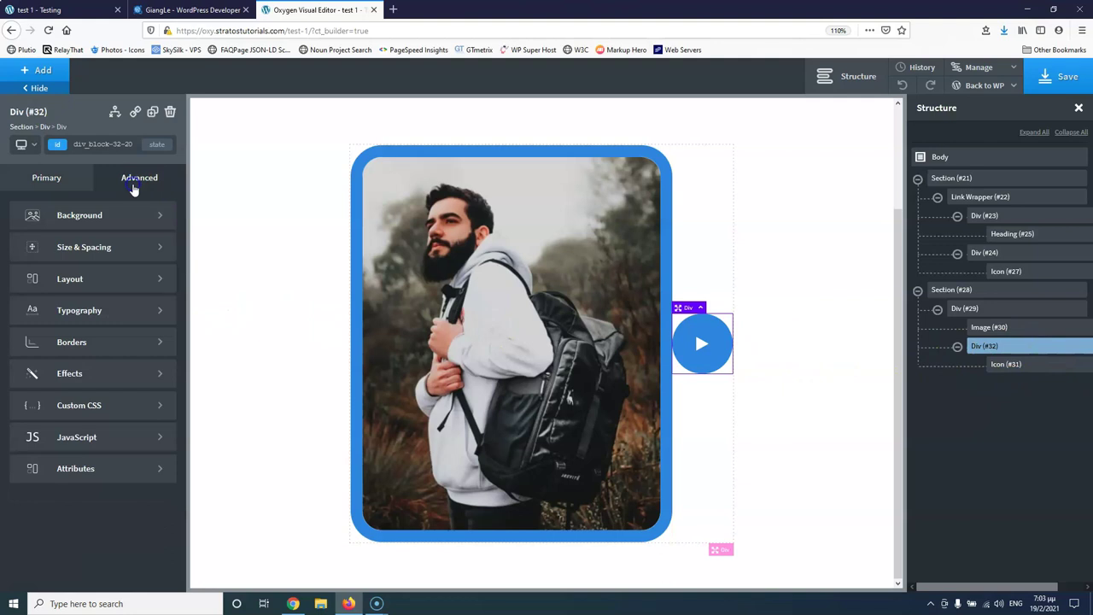
{"action": "left_click", "coordinate": [83, 348]}
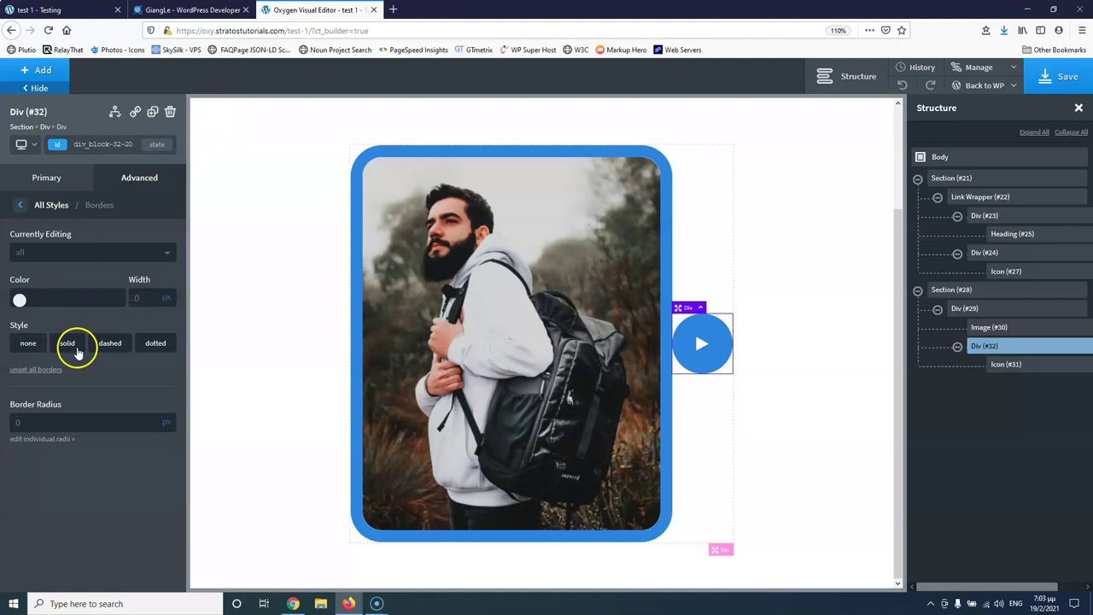
{"action": "left_click", "coordinate": [70, 343]}
{"action": "left_click", "coordinate": [20, 300]}
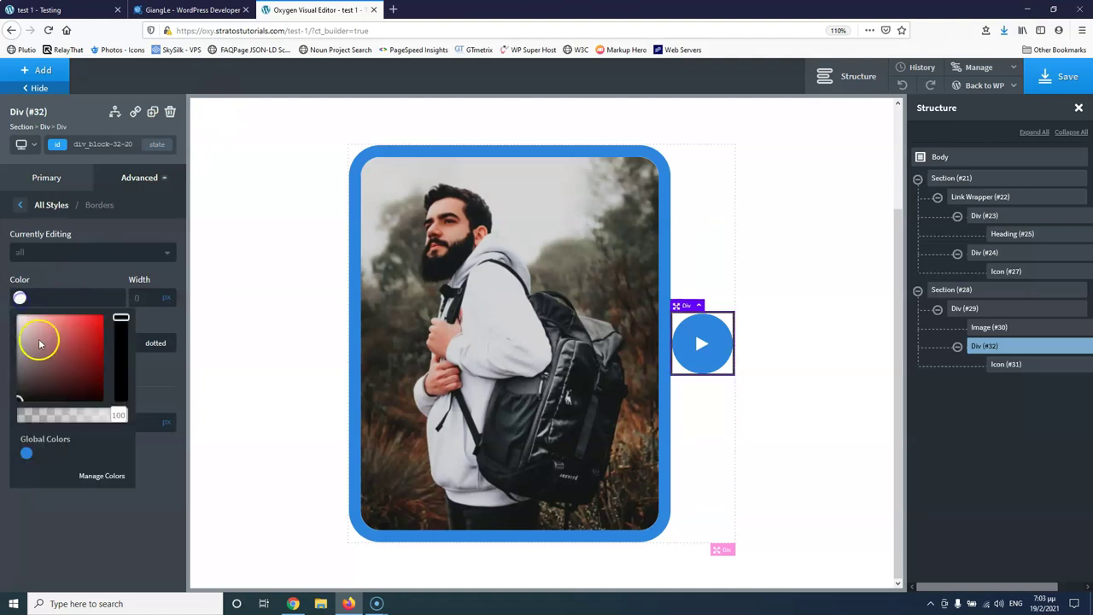
{"action": "left_click", "coordinate": [25, 453]}
{"action": "left_click", "coordinate": [153, 301]}
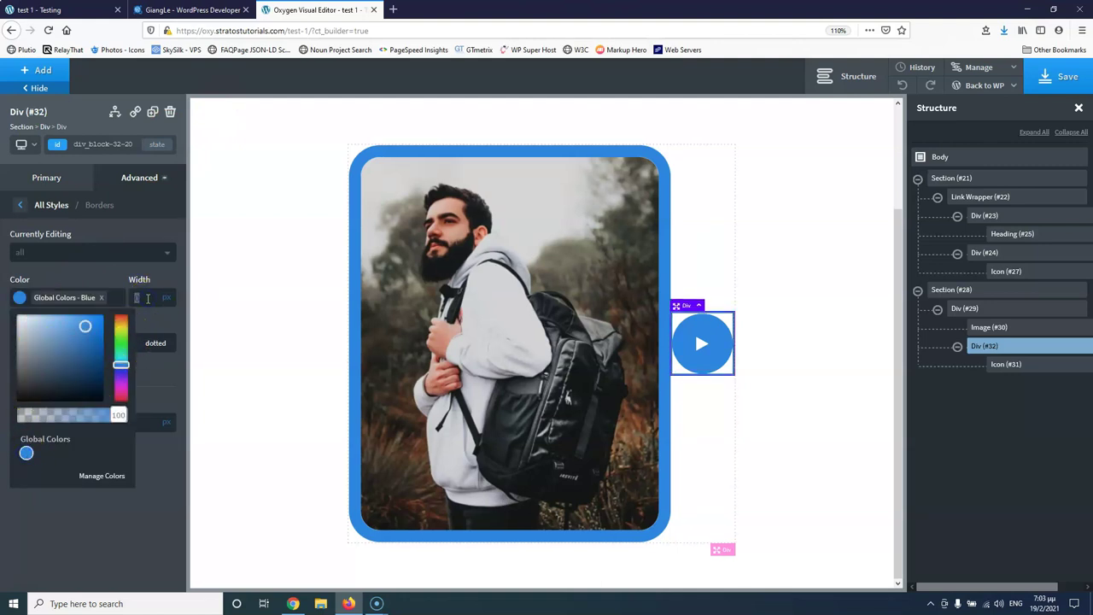
{"action": "type", "text": "1"}
{"action": "left_click", "coordinate": [112, 270]}
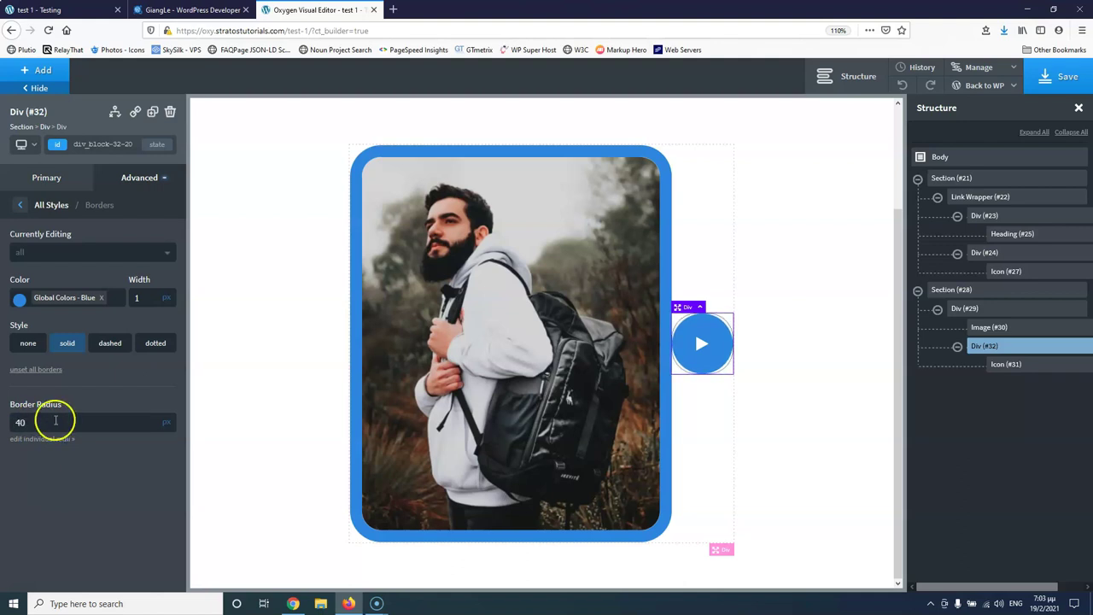
{"action": "left_click", "coordinate": [1066, 75]}
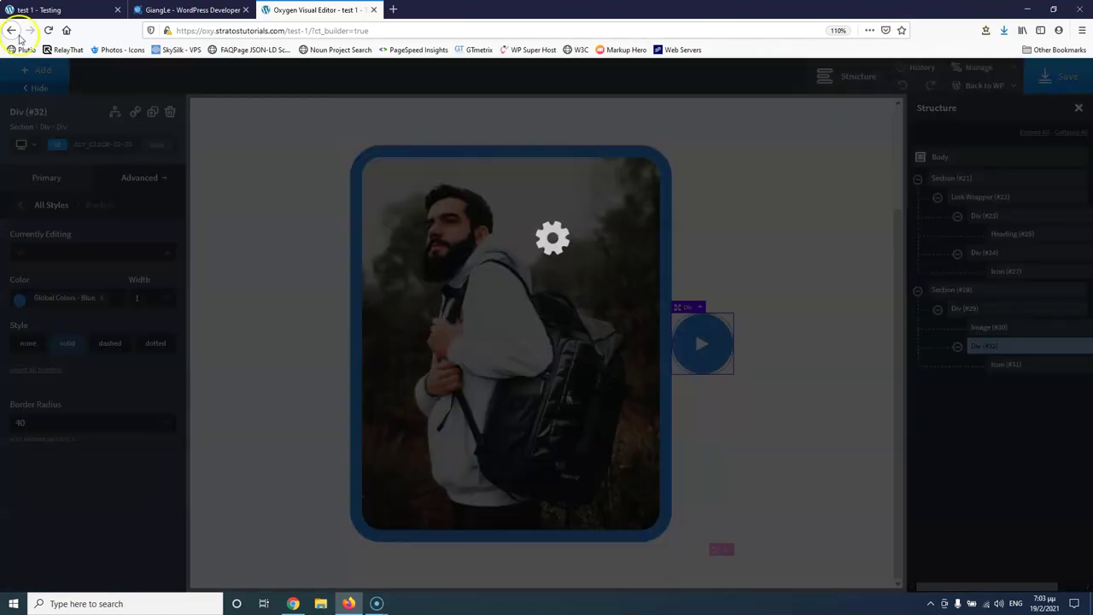
Save the play-button wrapper's 50 px border radius and confirm it on the reloaded live test page.
{"action": "left_click", "coordinate": [86, 16]}
{"action": "left_click", "coordinate": [49, 30]}
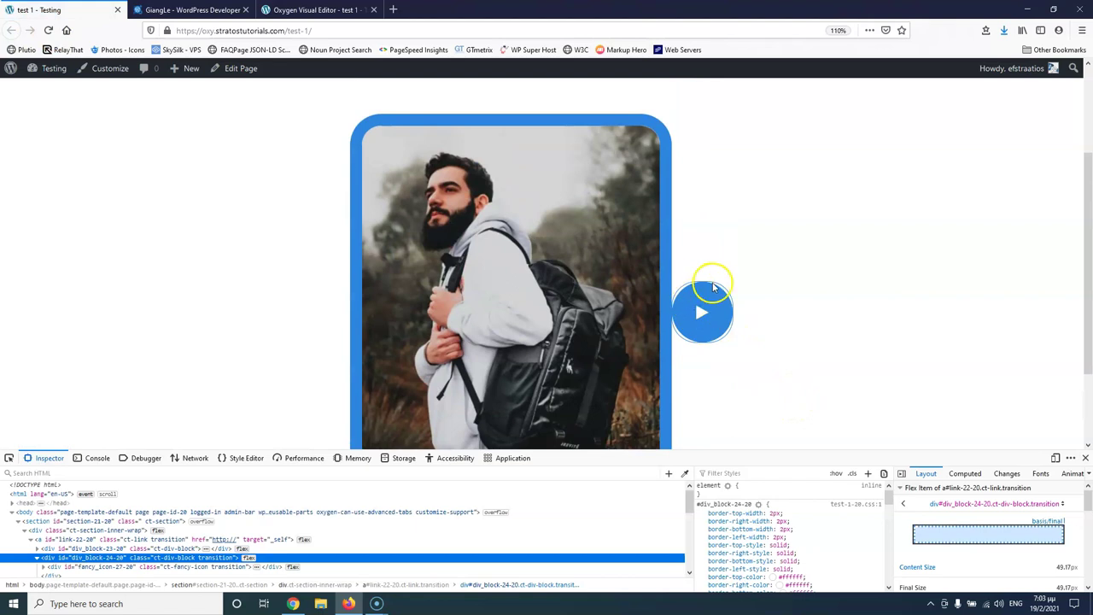
{"action": "left_click", "coordinate": [304, 9]}
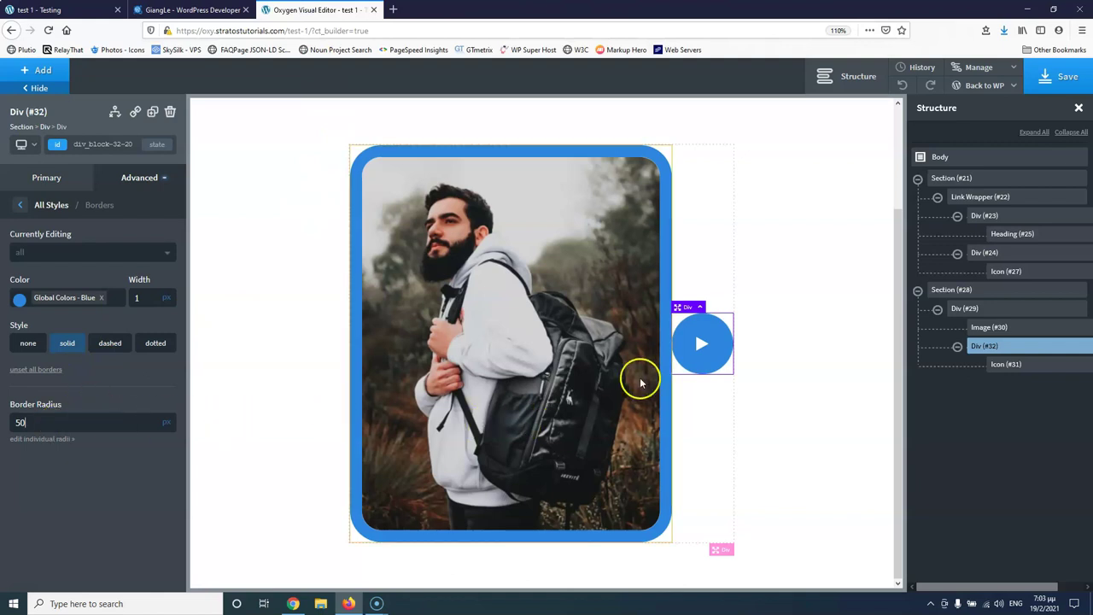
{"action": "left_click", "coordinate": [1058, 85]}
{"action": "left_click", "coordinate": [38, 10]}
{"action": "left_click", "coordinate": [49, 30]}
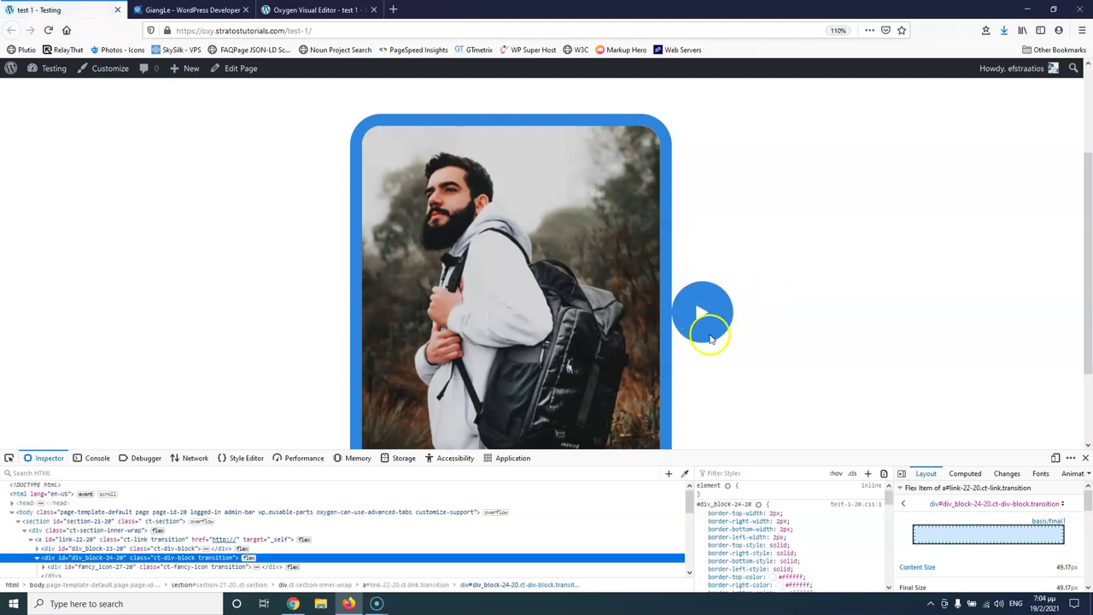
{"action": "key", "text": "ctrl+shift+Tab"}
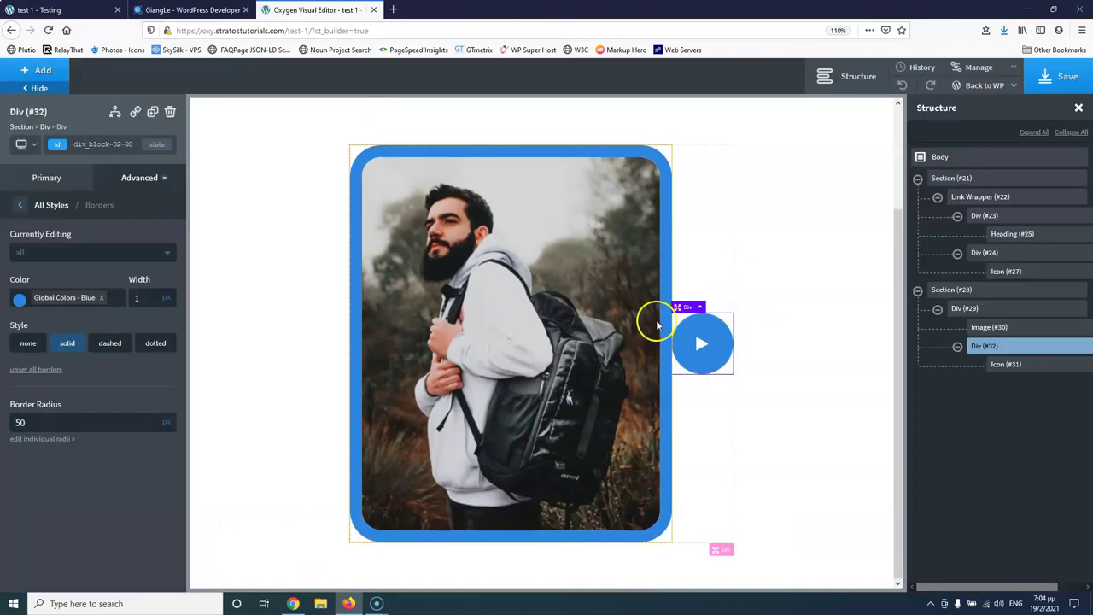
{"action": "left_click", "coordinate": [21, 208]}
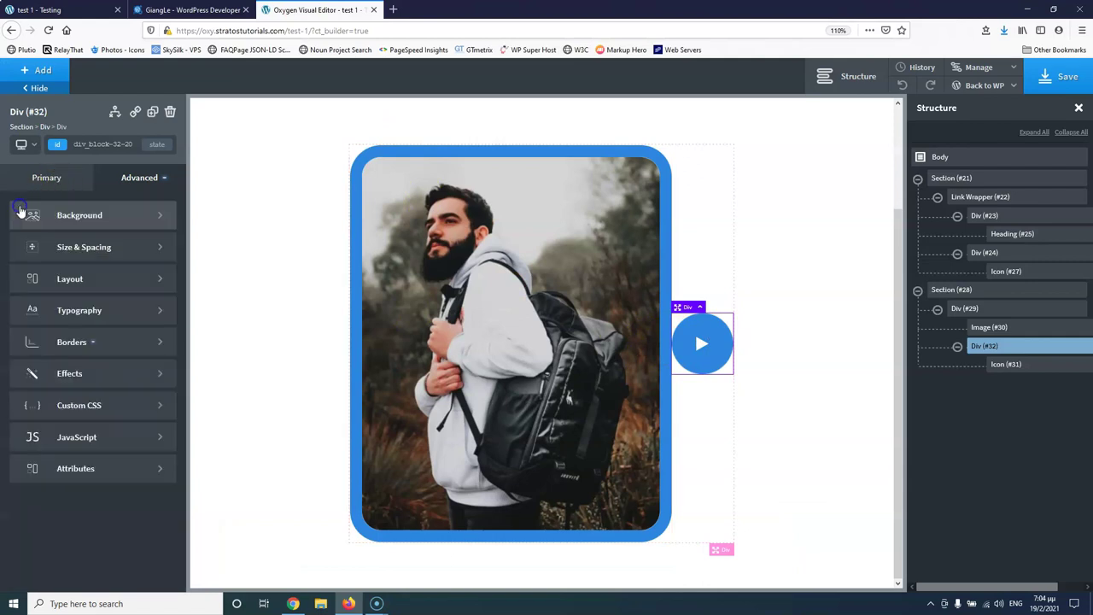
Apply 5 px padding to all sides of Div (#32), save, and reload the live page.
{"action": "left_click", "coordinate": [103, 246]}
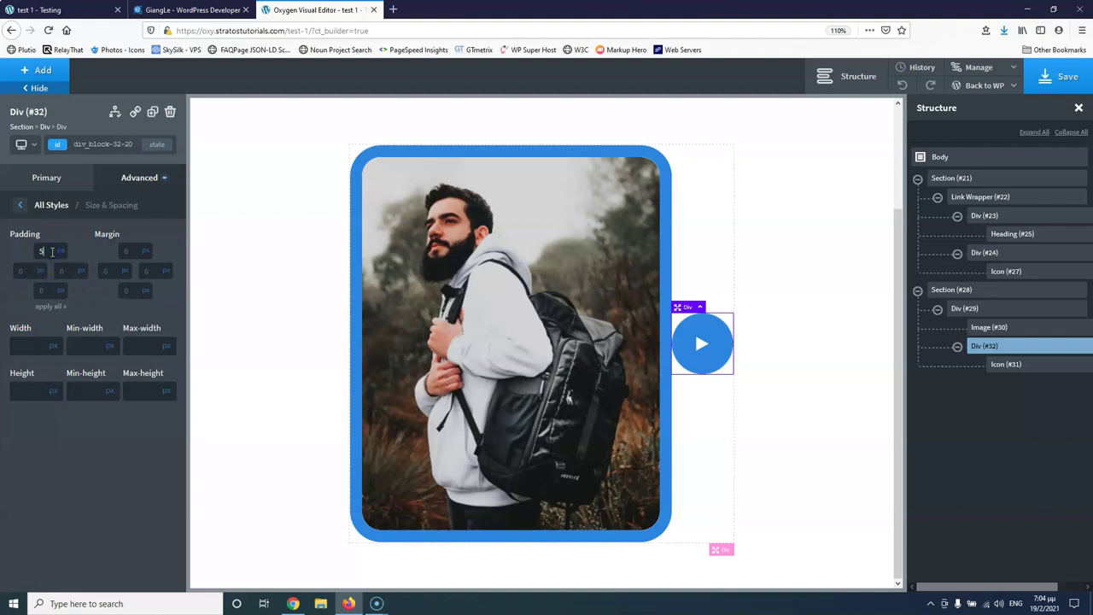
{"action": "left_click", "coordinate": [48, 306]}
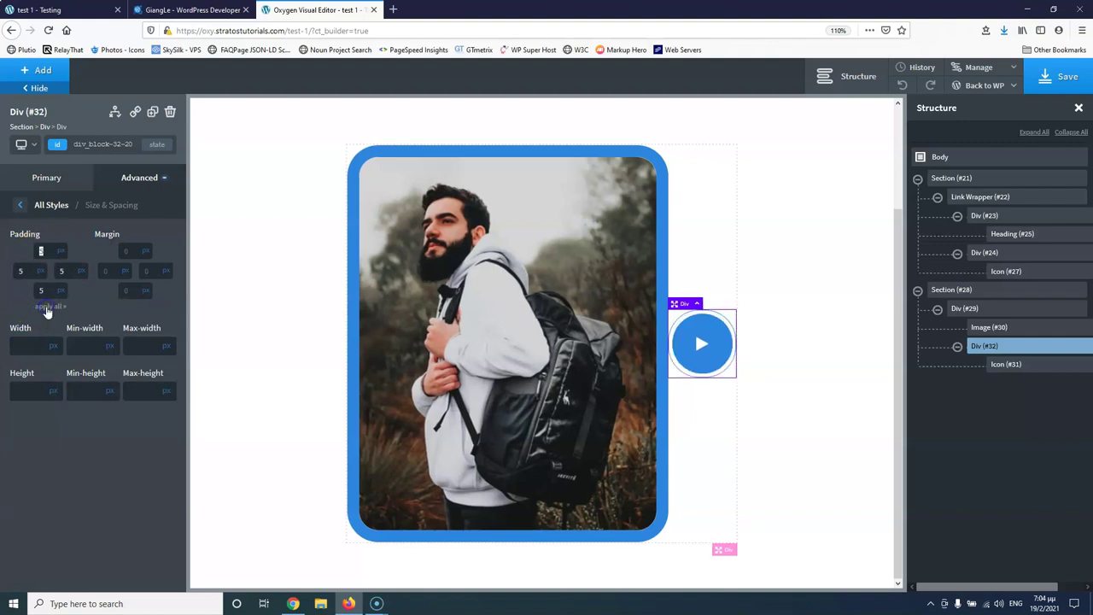
{"action": "left_click", "coordinate": [1057, 76]}
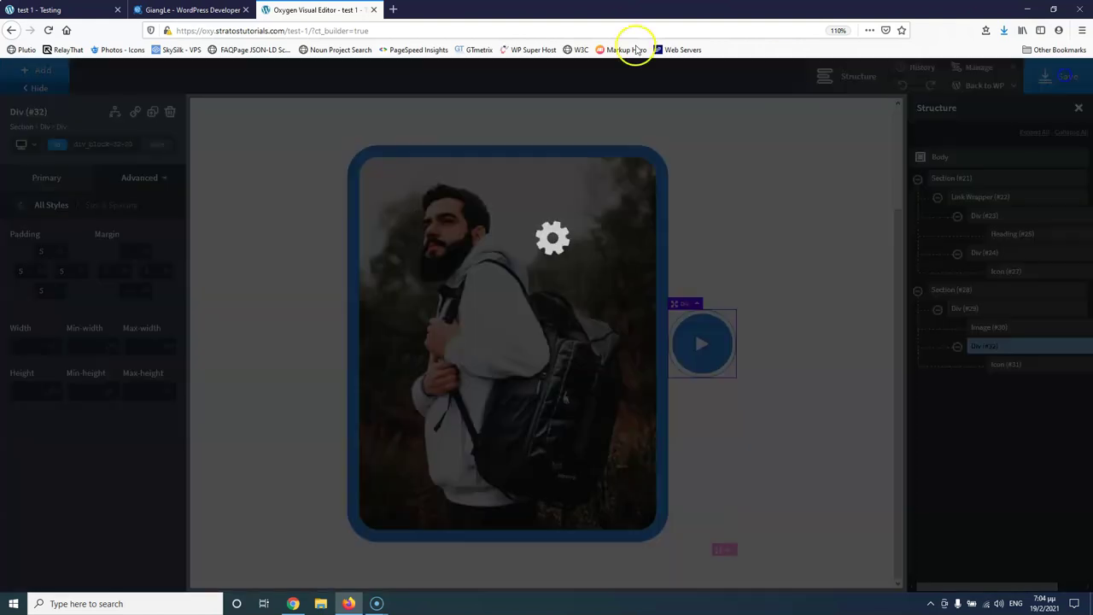
{"action": "left_click", "coordinate": [38, 10]}
{"action": "left_click", "coordinate": [49, 30]}
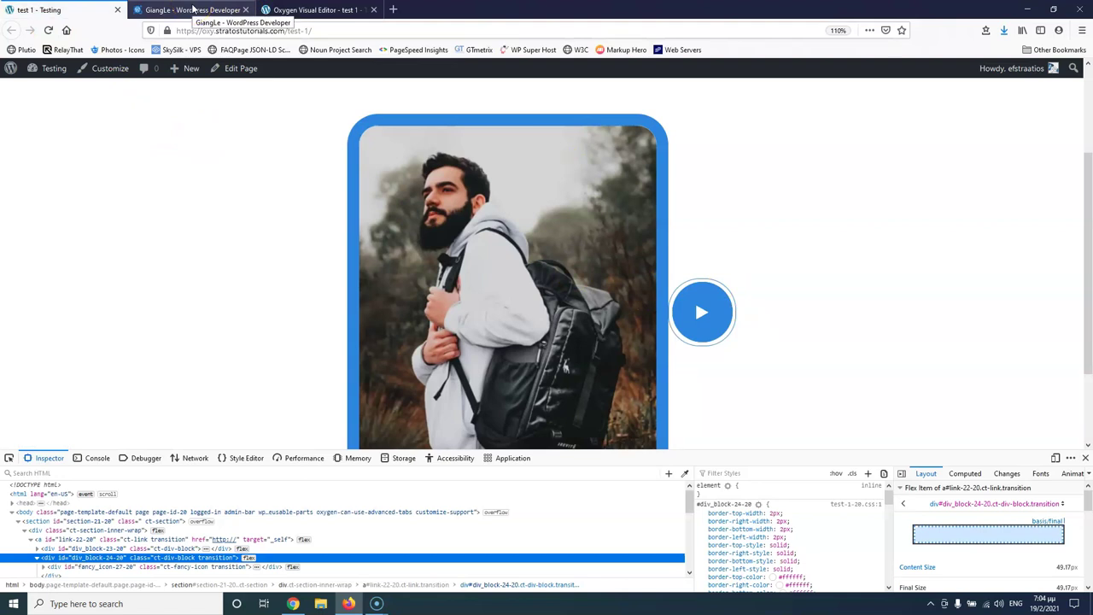
Compare against the reference site's play button, then raise the padding to 7 px on all sides.
{"action": "left_click", "coordinate": [193, 7]}
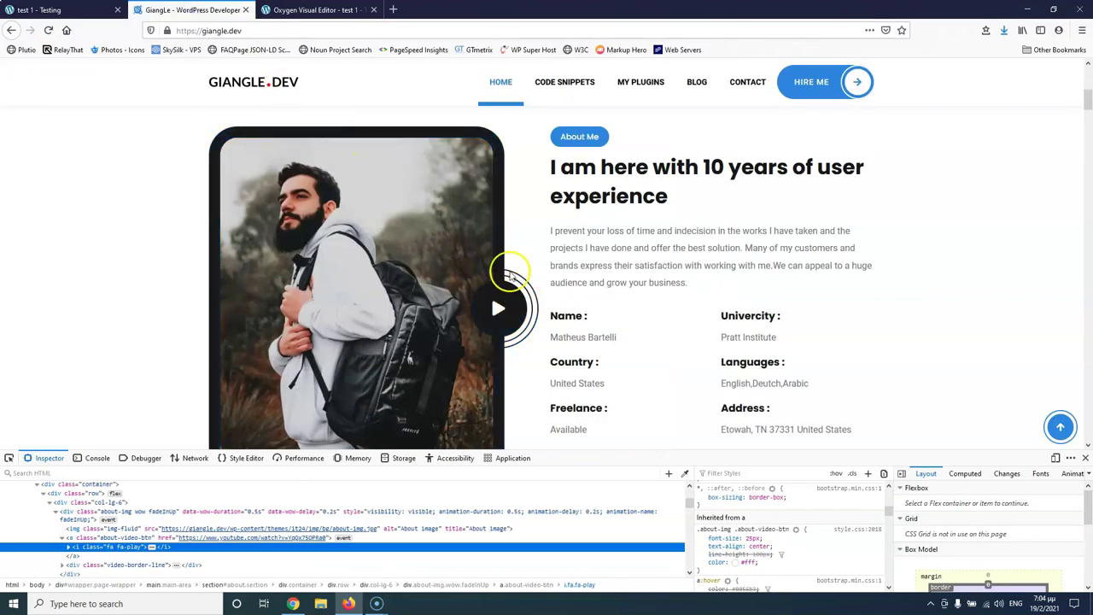
{"action": "left_click", "coordinate": [51, 10]}
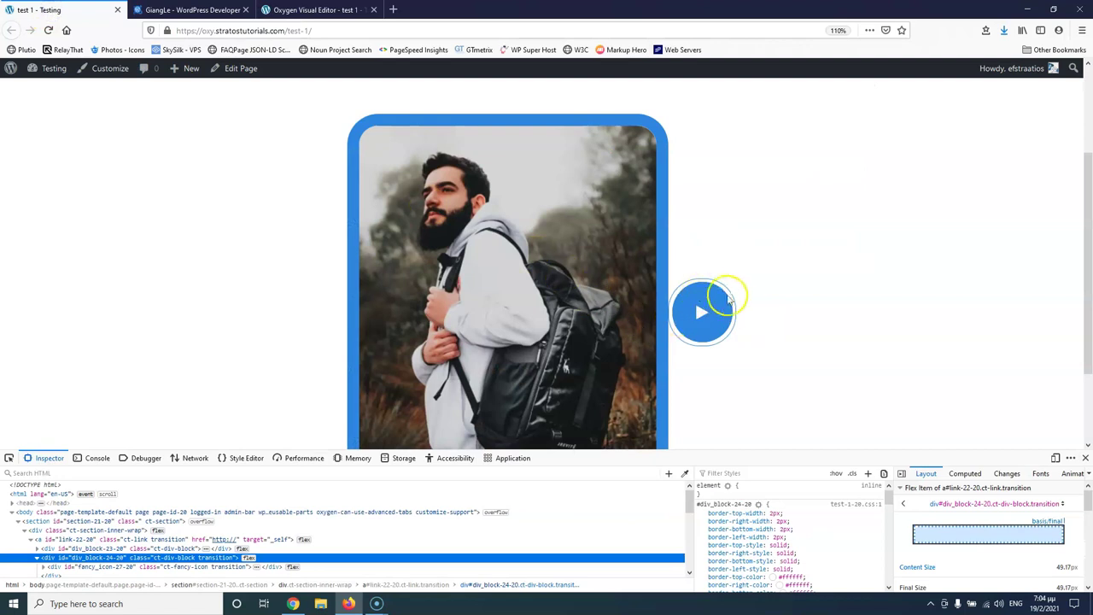
{"action": "left_click", "coordinate": [205, 8]}
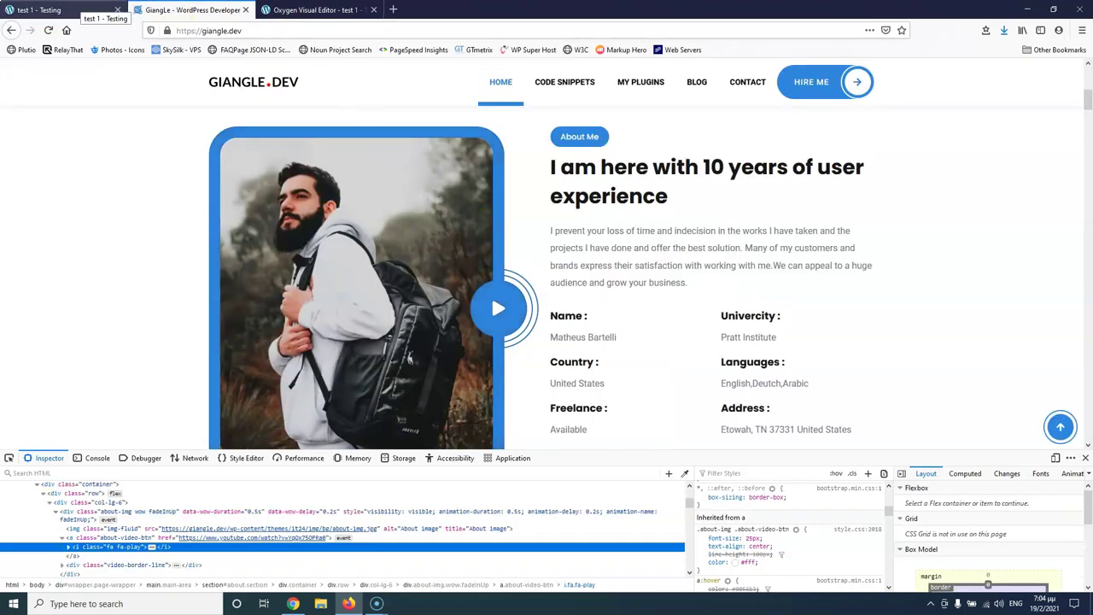
{"action": "key", "text": "ctrl+Tab"}
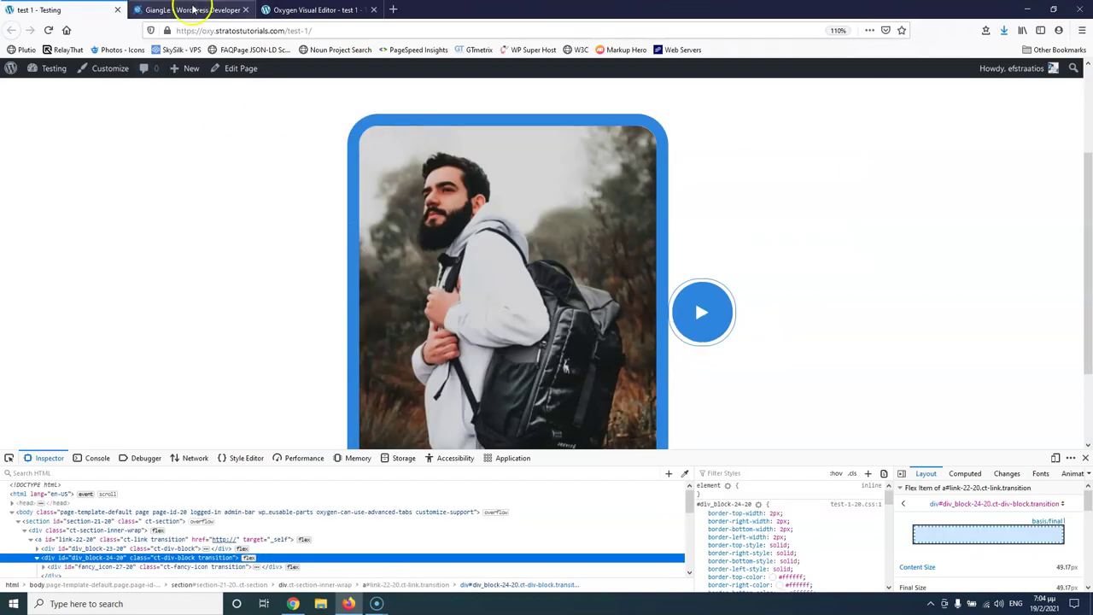
{"action": "left_click", "coordinate": [295, 10]}
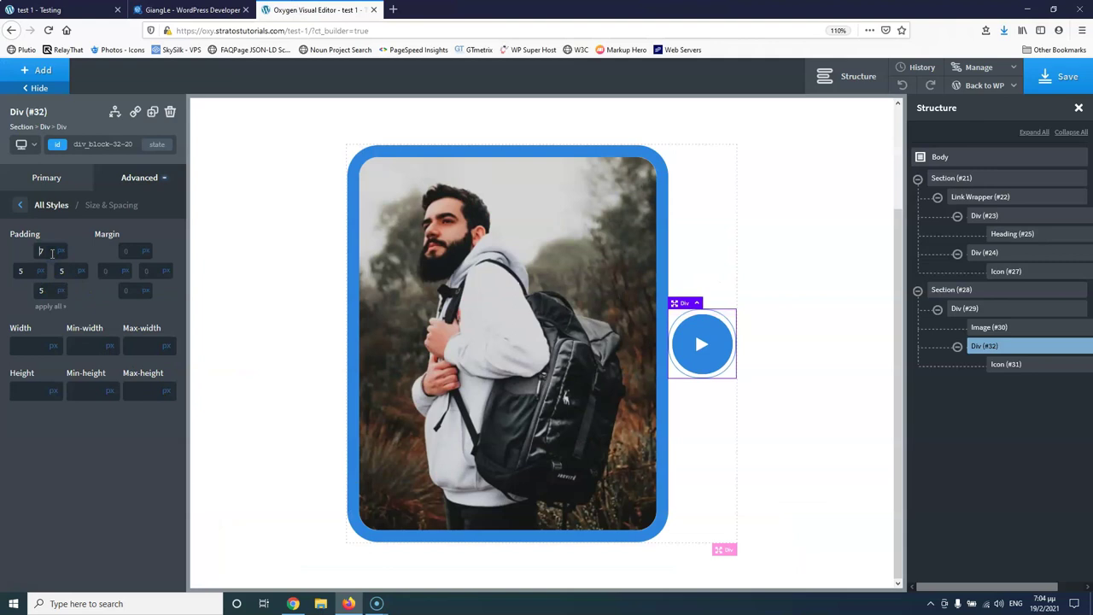
{"action": "left_click", "coordinate": [53, 305]}
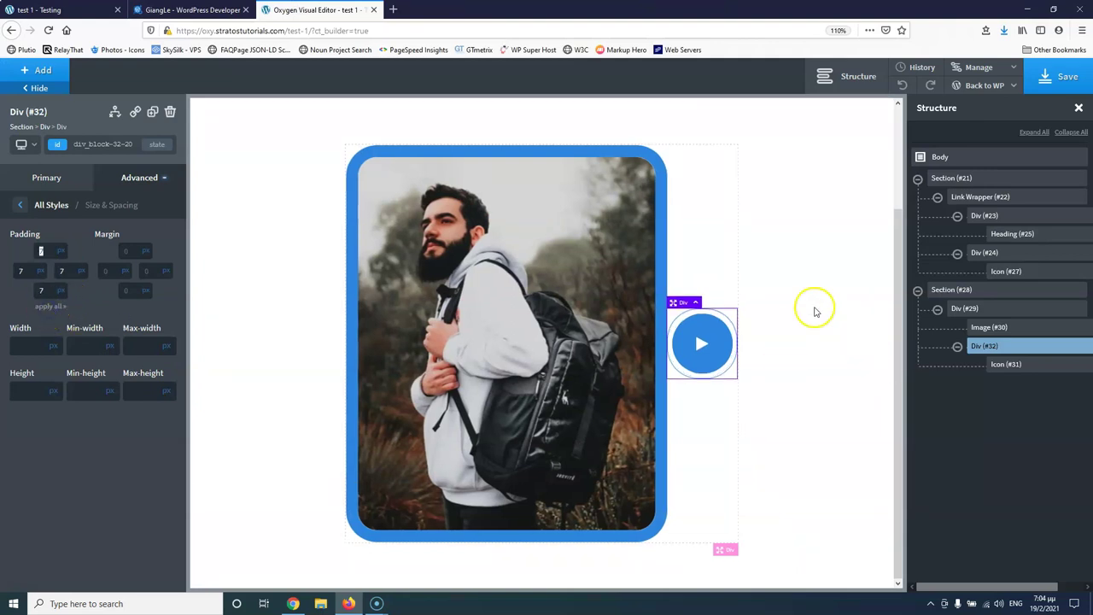
Delete the accidental duplicate Div (#33) and wrap Div (#32) in a new div.
{"action": "left_click", "coordinate": [1071, 347]}
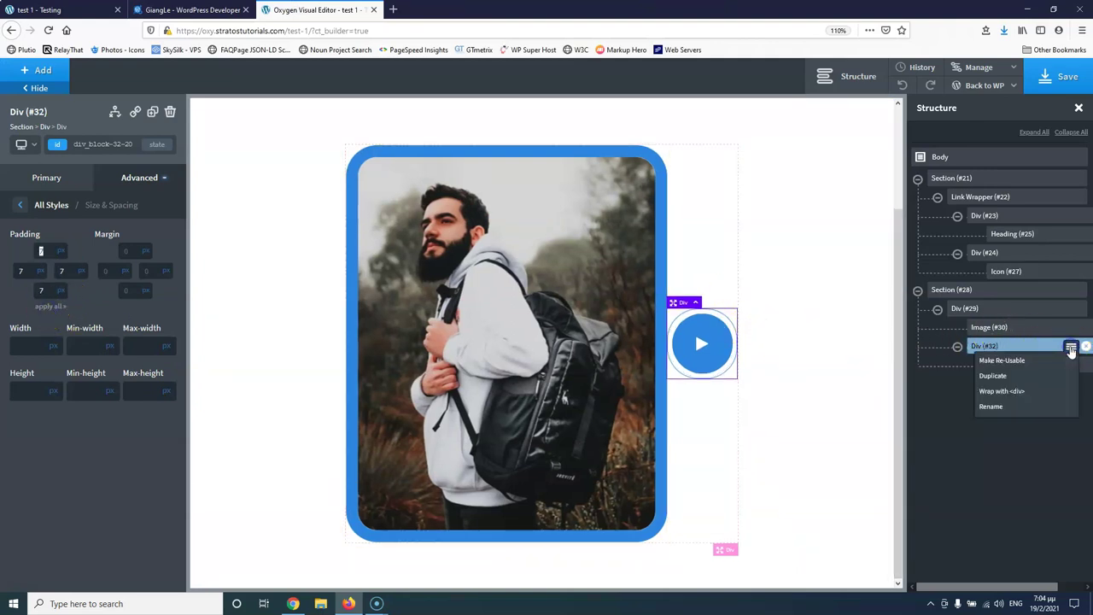
{"action": "left_click", "coordinate": [1049, 374]}
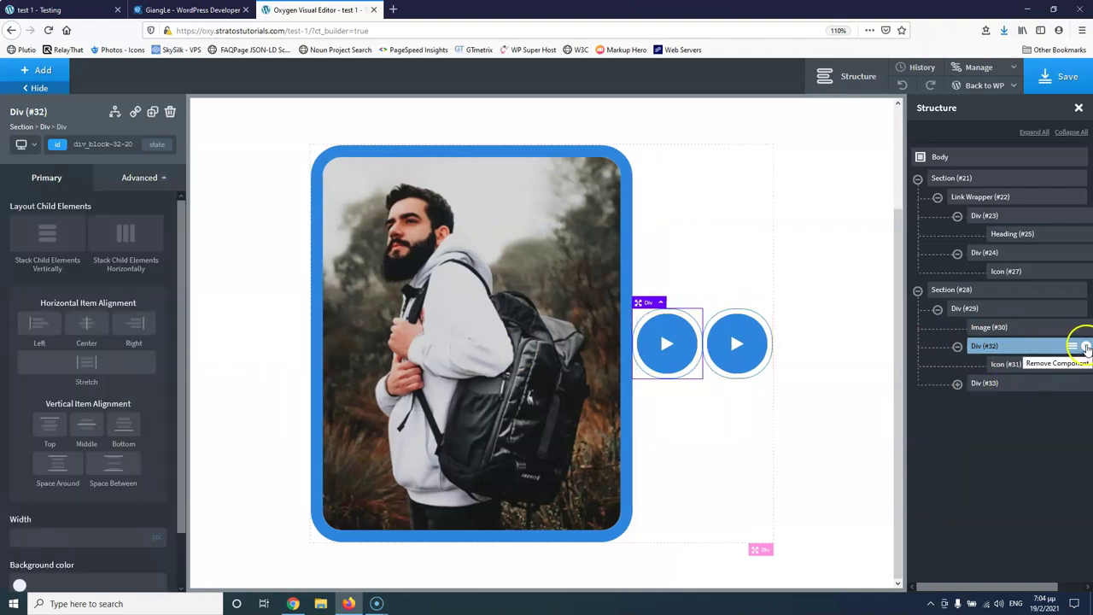
{"action": "left_click", "coordinate": [1085, 383]}
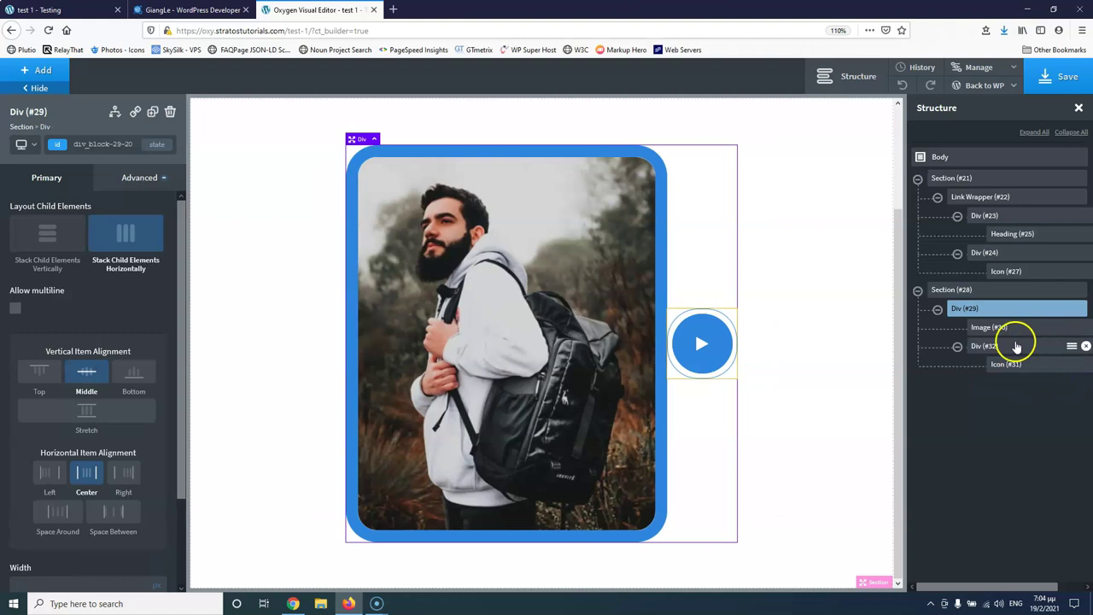
{"action": "left_click", "coordinate": [1071, 346]}
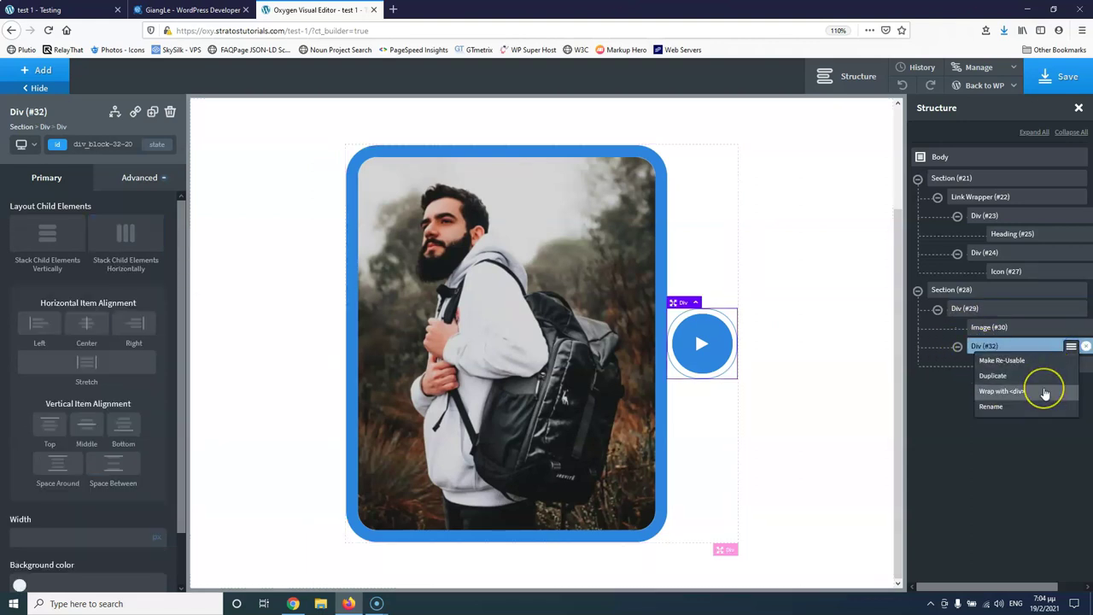
{"action": "left_click", "coordinate": [1043, 392]}
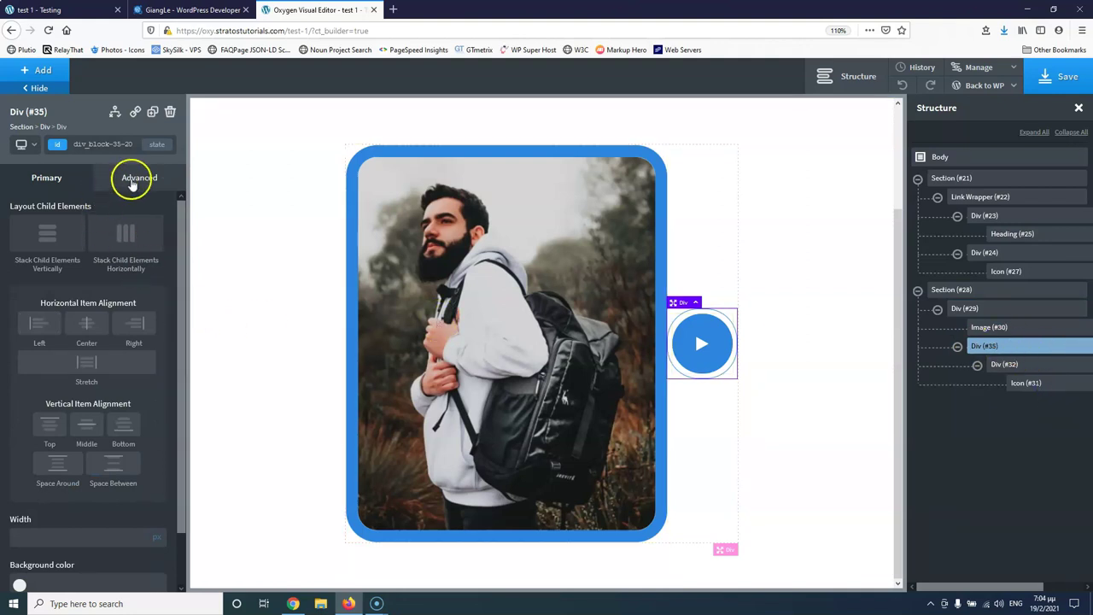
Set 7 px padding on all four sides of the new outer Div (#35).
{"action": "left_click", "coordinate": [135, 181]}
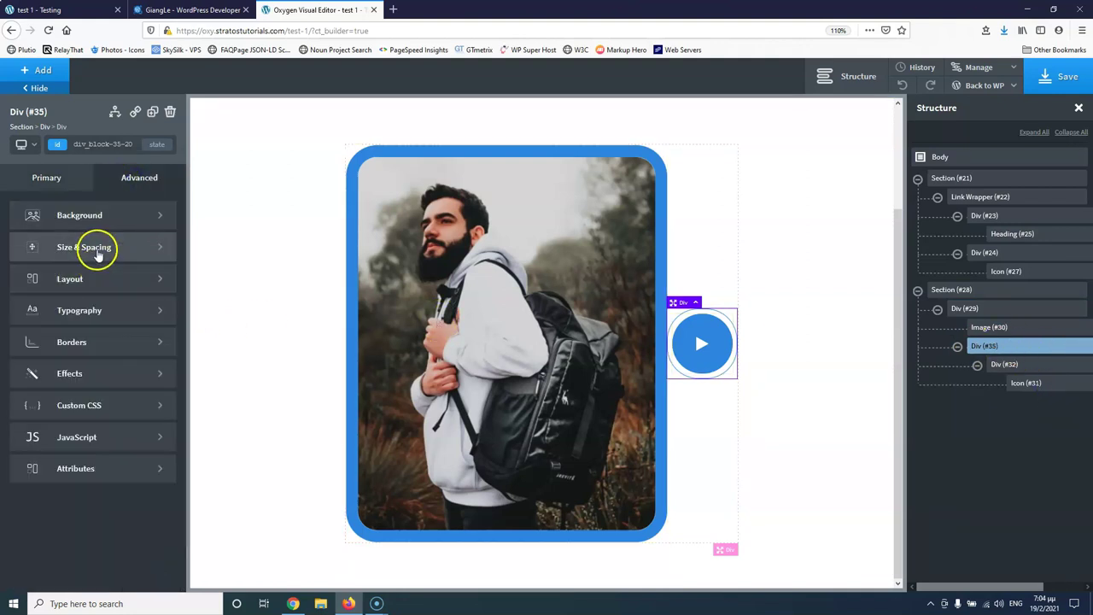
{"action": "left_click", "coordinate": [97, 251]}
{"action": "left_click", "coordinate": [46, 251]}
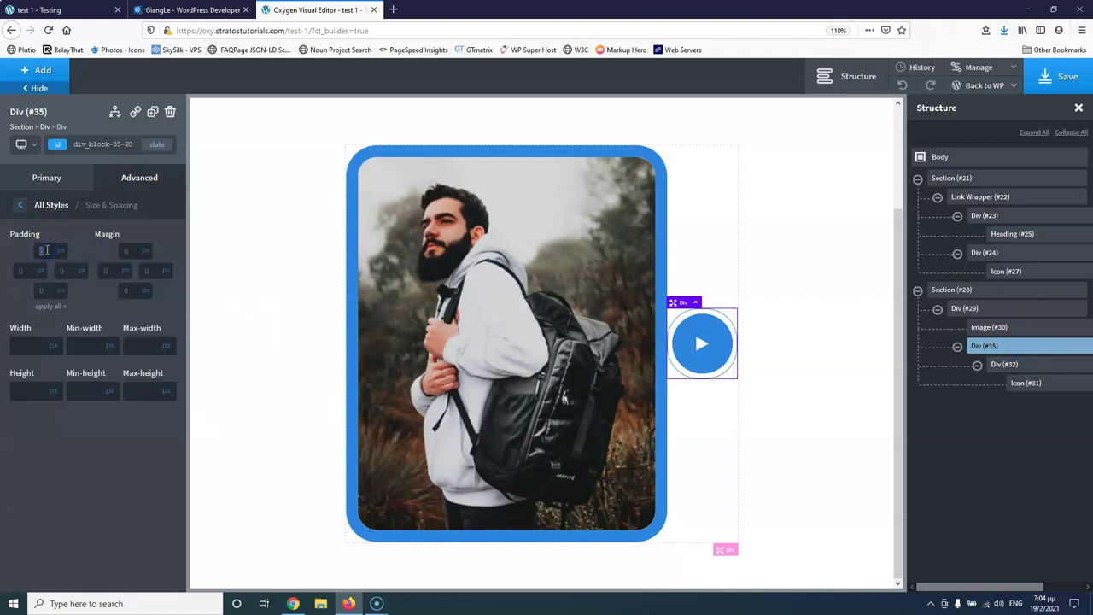
{"action": "type", "text": "7"}
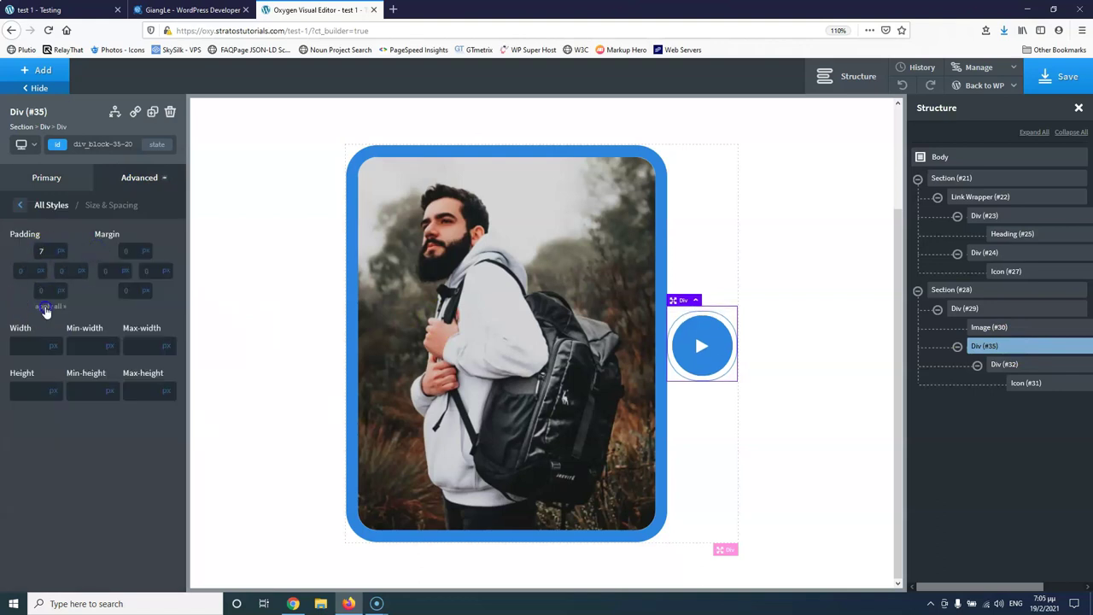
{"action": "left_click", "coordinate": [47, 308]}
Give Div (#35) a solid 1 px border in global Blue with a 50 radius.
{"action": "left_click", "coordinate": [20, 206]}
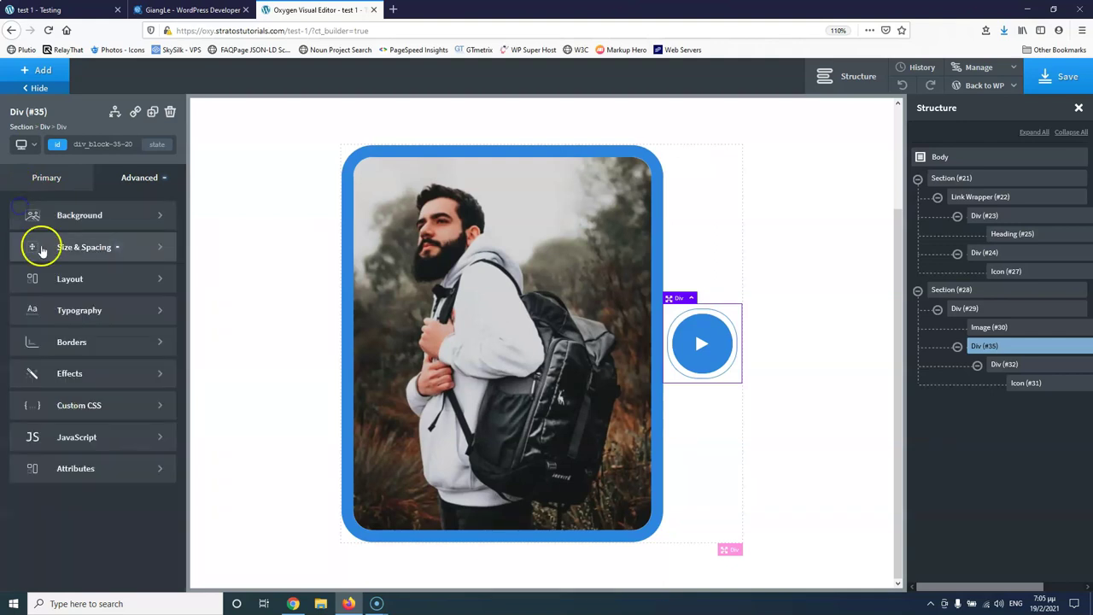
{"action": "left_click", "coordinate": [79, 346]}
{"action": "left_click", "coordinate": [56, 347]}
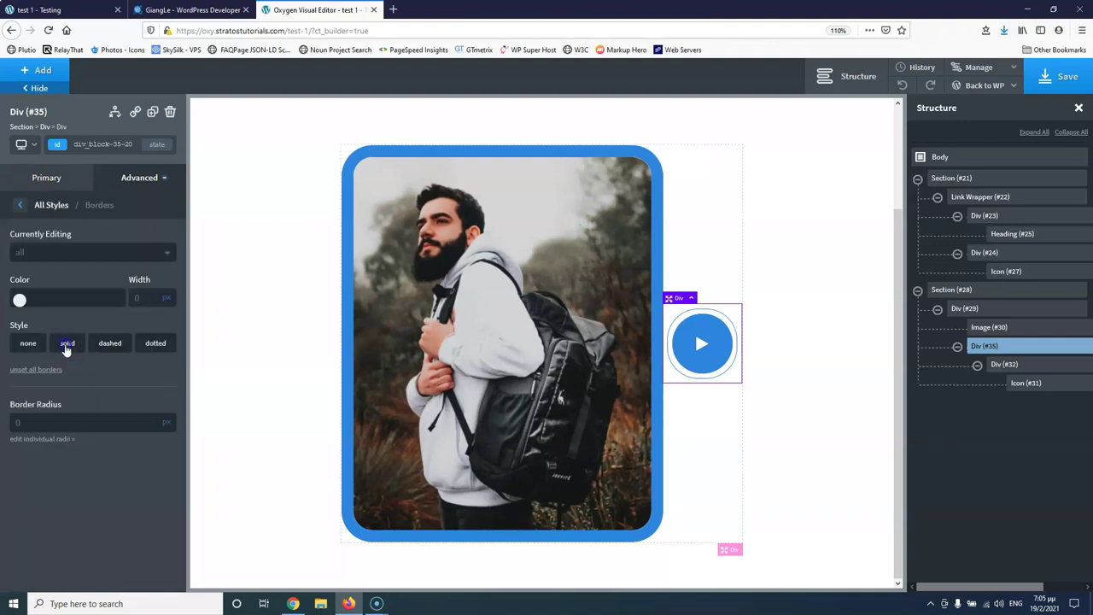
{"action": "left_click", "coordinate": [139, 297]}
{"action": "type", "text": "1"}
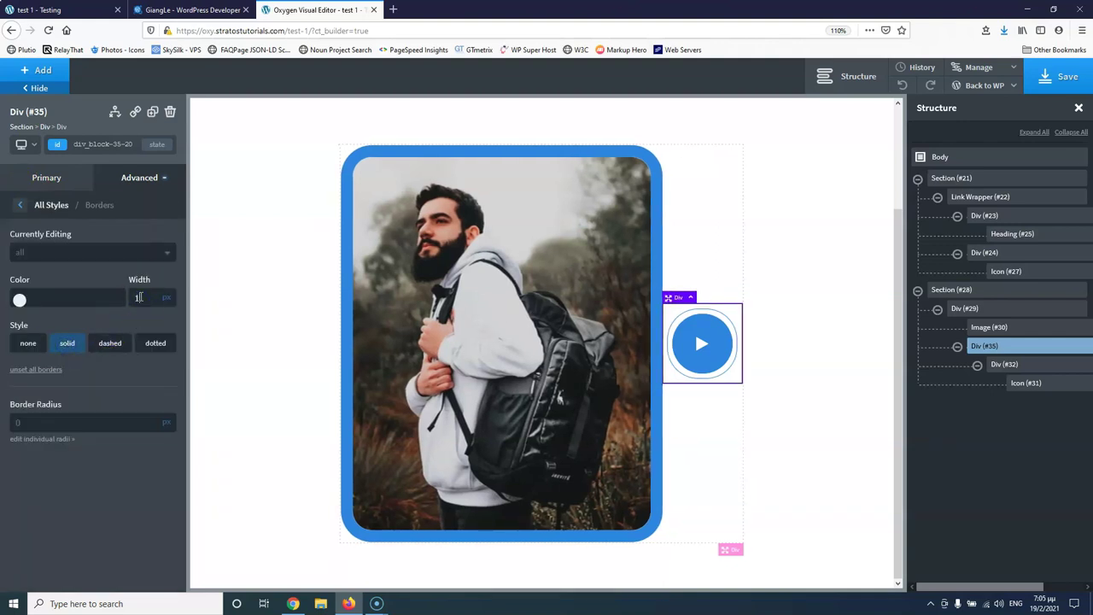
{"action": "left_click", "coordinate": [20, 305]}
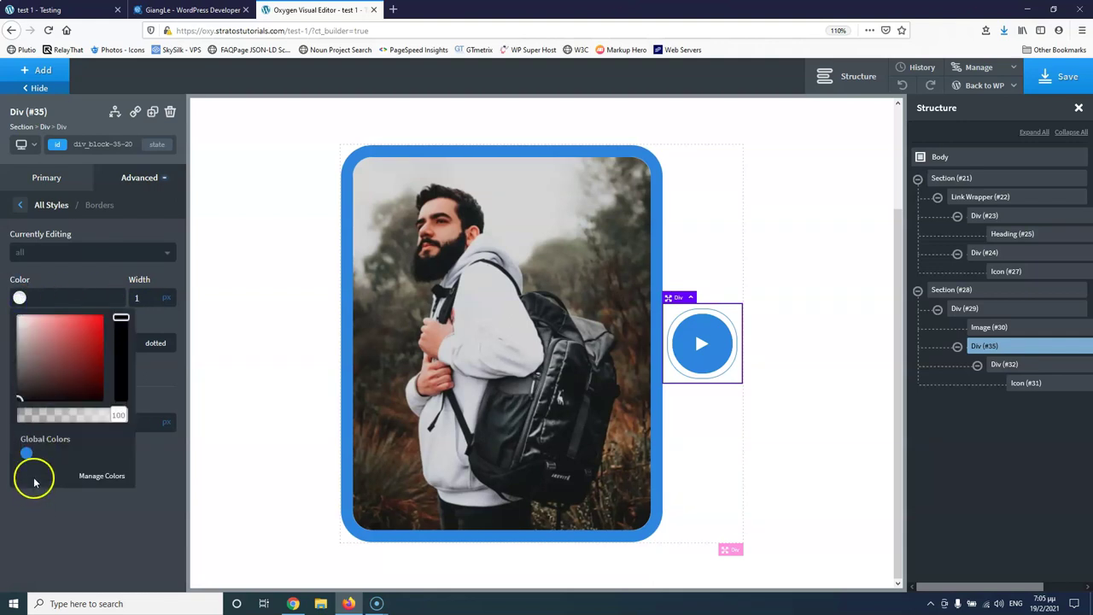
{"action": "left_click", "coordinate": [26, 452]}
{"action": "left_click", "coordinate": [72, 556]}
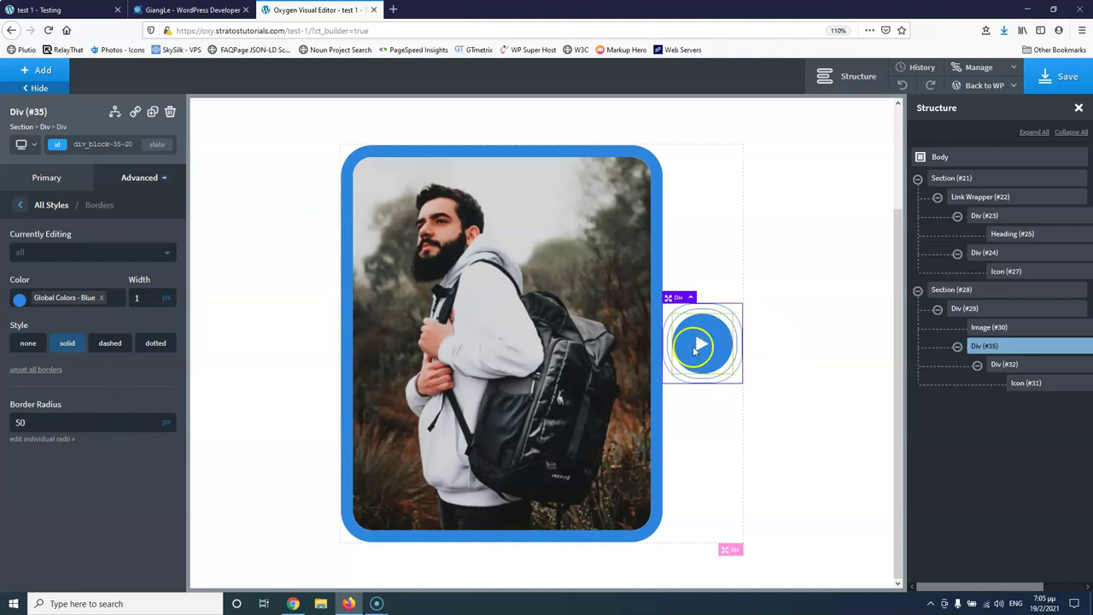
Set the inner play-button Div (#32) border radius to 60.
{"action": "left_click", "coordinate": [1020, 365]}
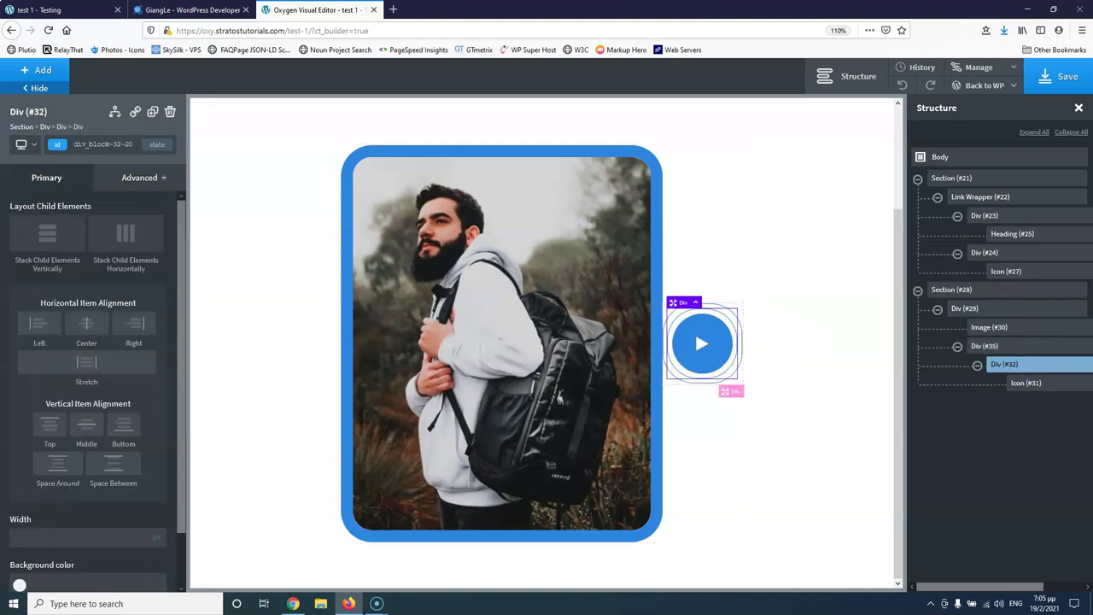
{"action": "left_click", "coordinate": [140, 177]}
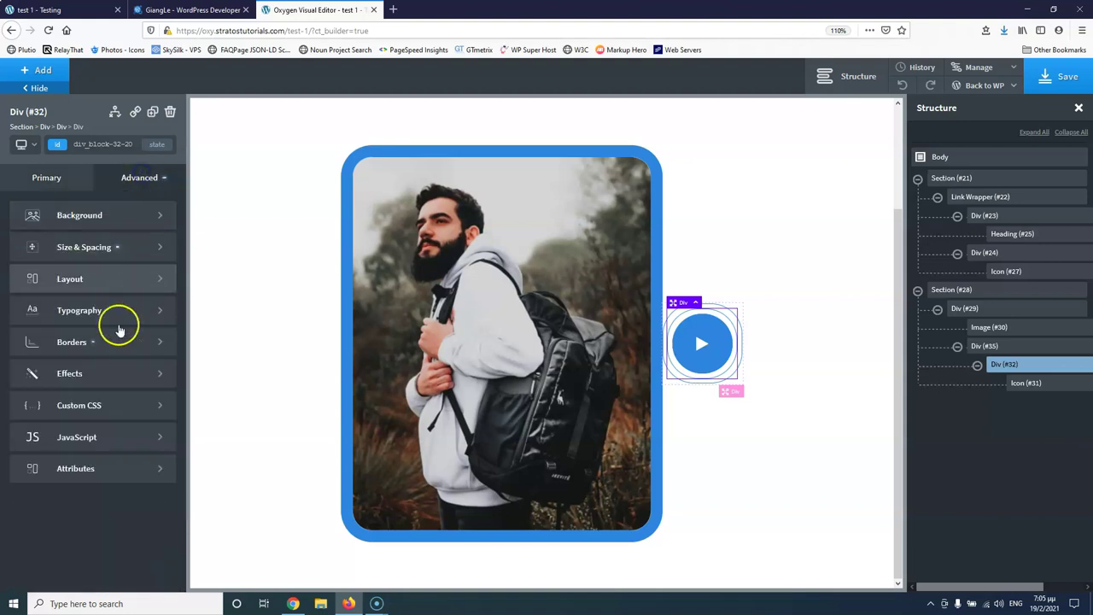
{"action": "left_click", "coordinate": [98, 342]}
{"action": "double_click", "coordinate": [62, 418]}
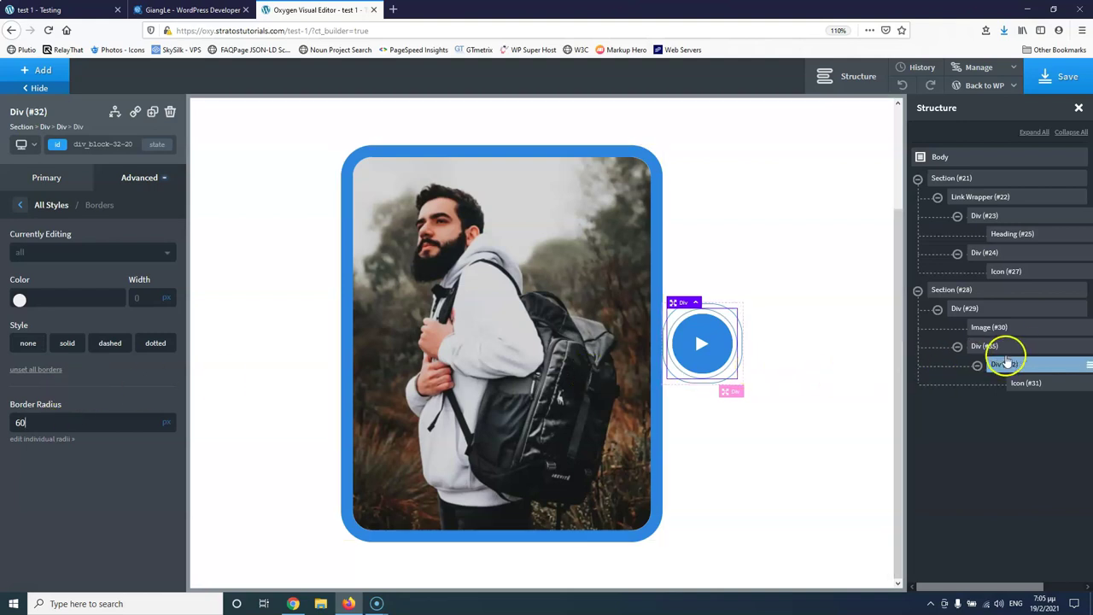
Set the outer Div (#35) border radius to 70 and save the page.
{"action": "left_click", "coordinate": [1010, 347]}
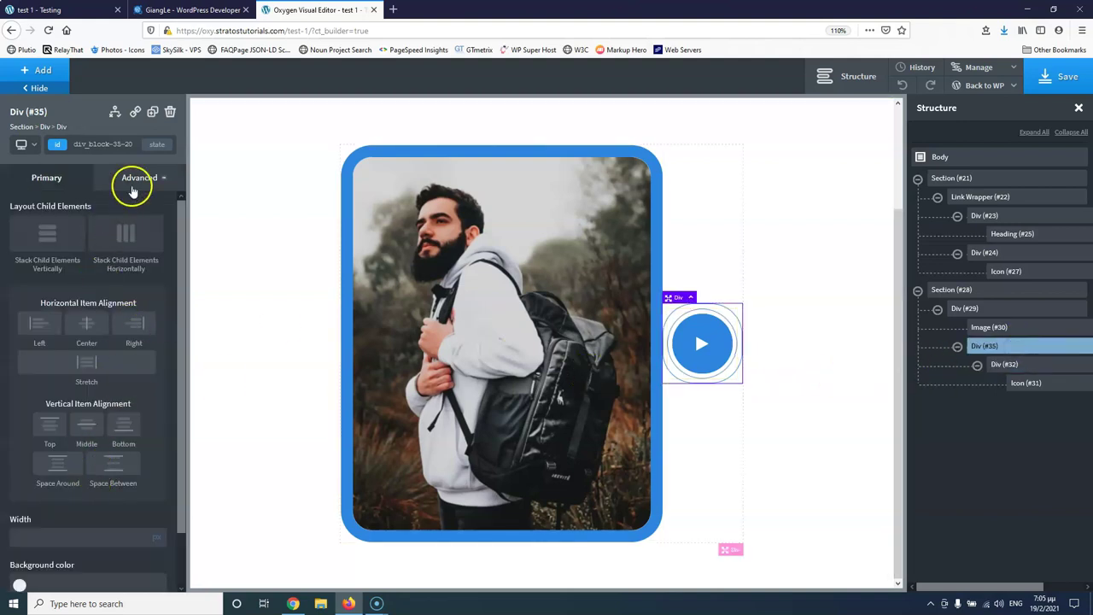
{"action": "left_click", "coordinate": [139, 177]}
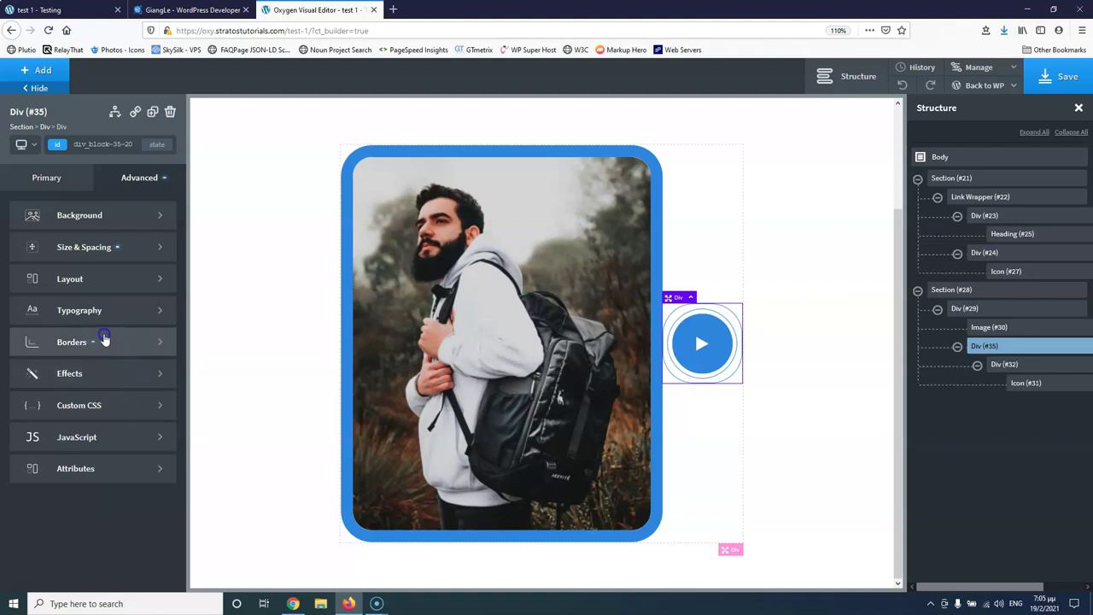
{"action": "left_click", "coordinate": [104, 339]}
{"action": "type", "text": "60"}
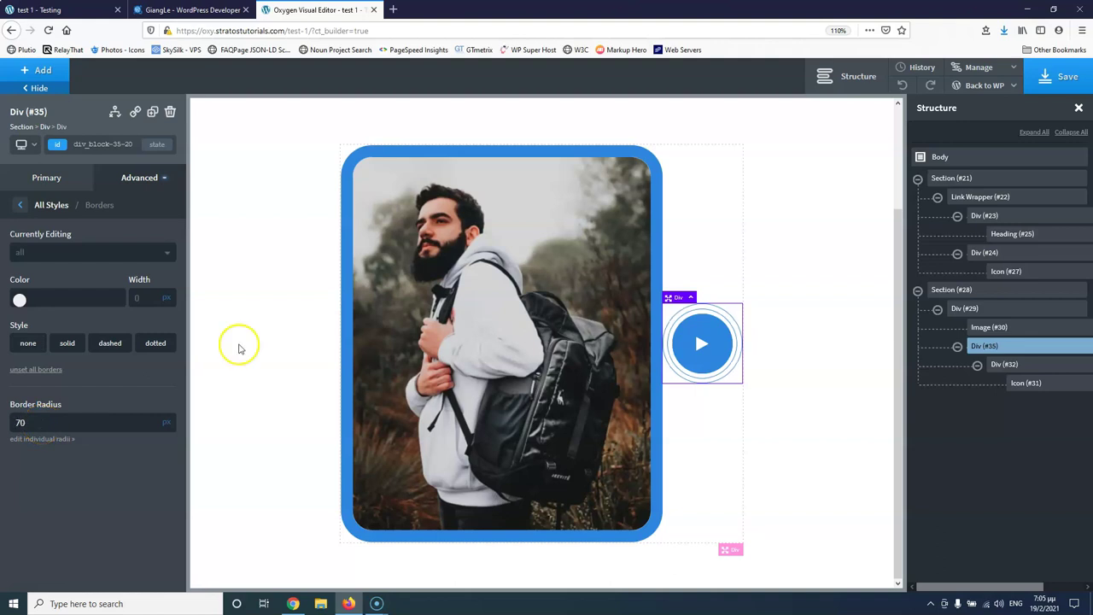
{"action": "left_click", "coordinate": [1062, 81]}
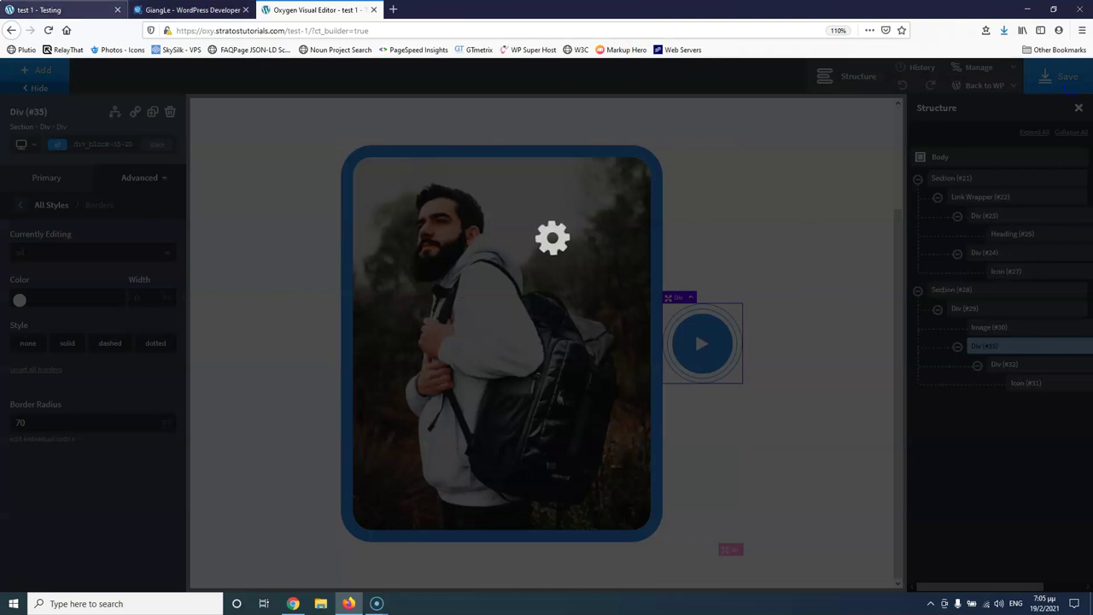
{"action": "left_click", "coordinate": [38, 9]}
{"action": "left_click", "coordinate": [49, 30]}
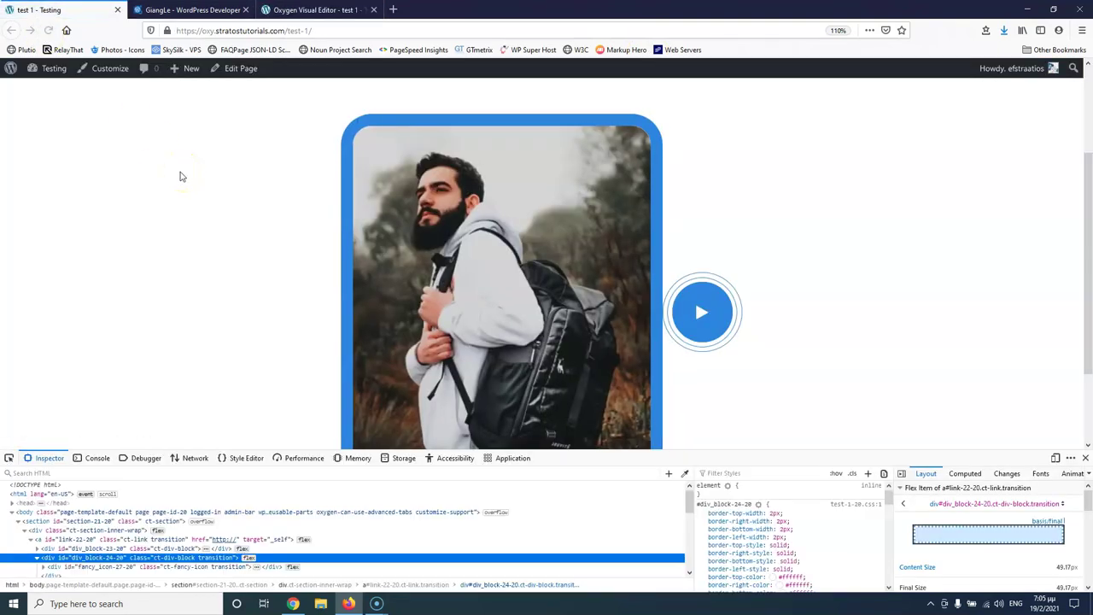
{"action": "left_click", "coordinate": [188, 9]}
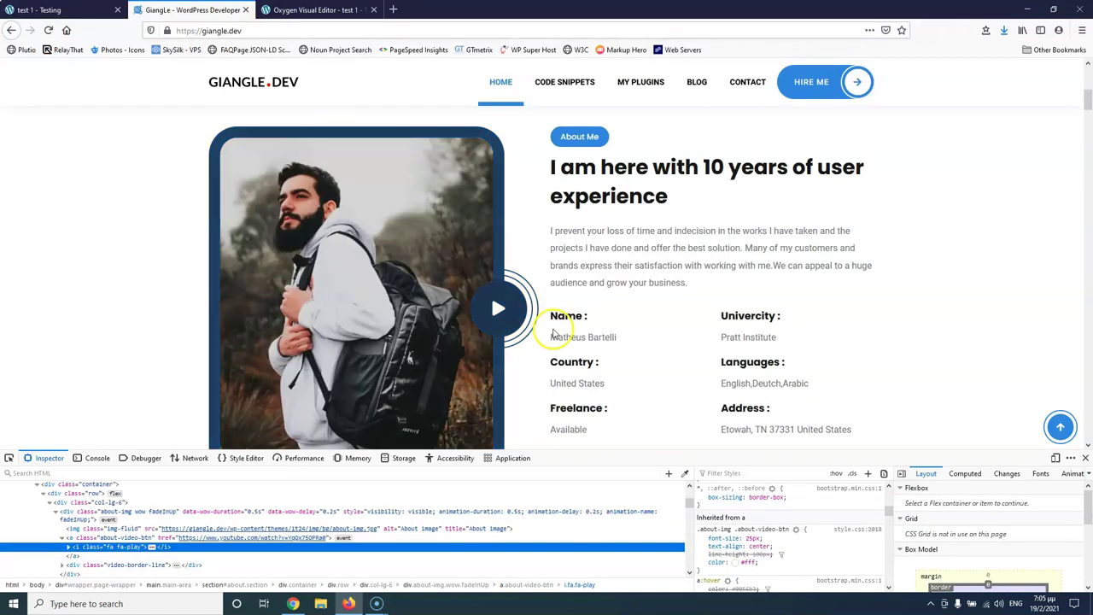
{"action": "left_click", "coordinate": [303, 7]}
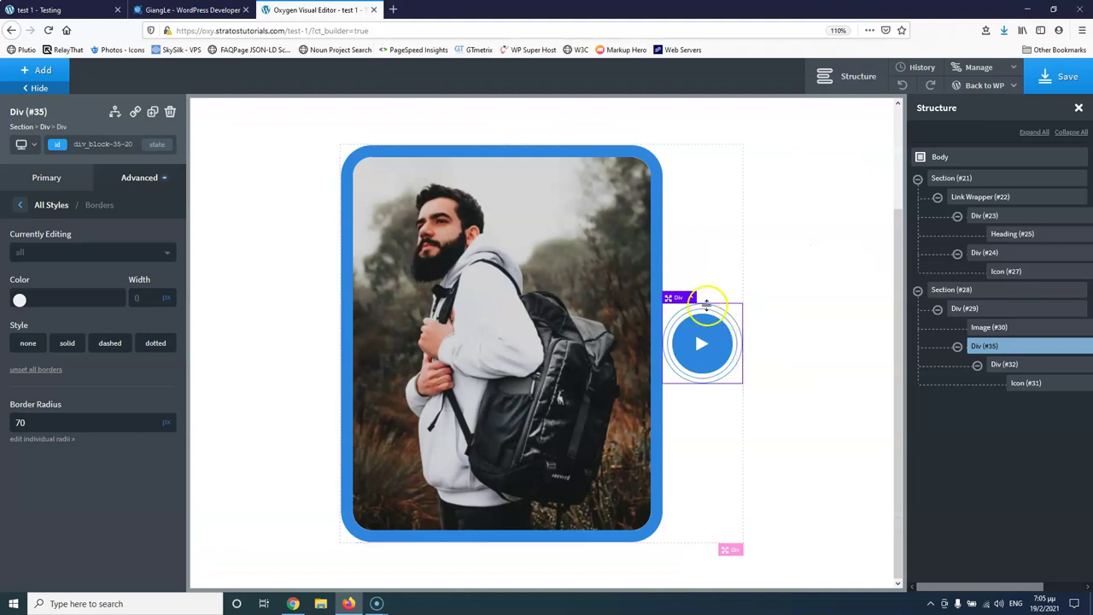
{"action": "left_click", "coordinate": [189, 9]}
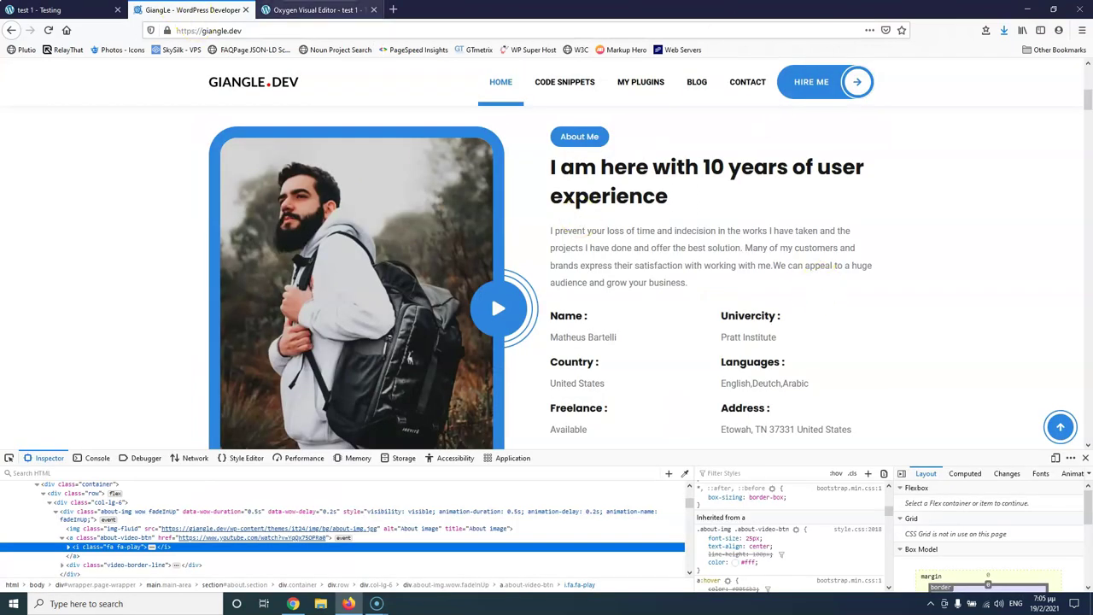
{"action": "left_click", "coordinate": [316, 8]}
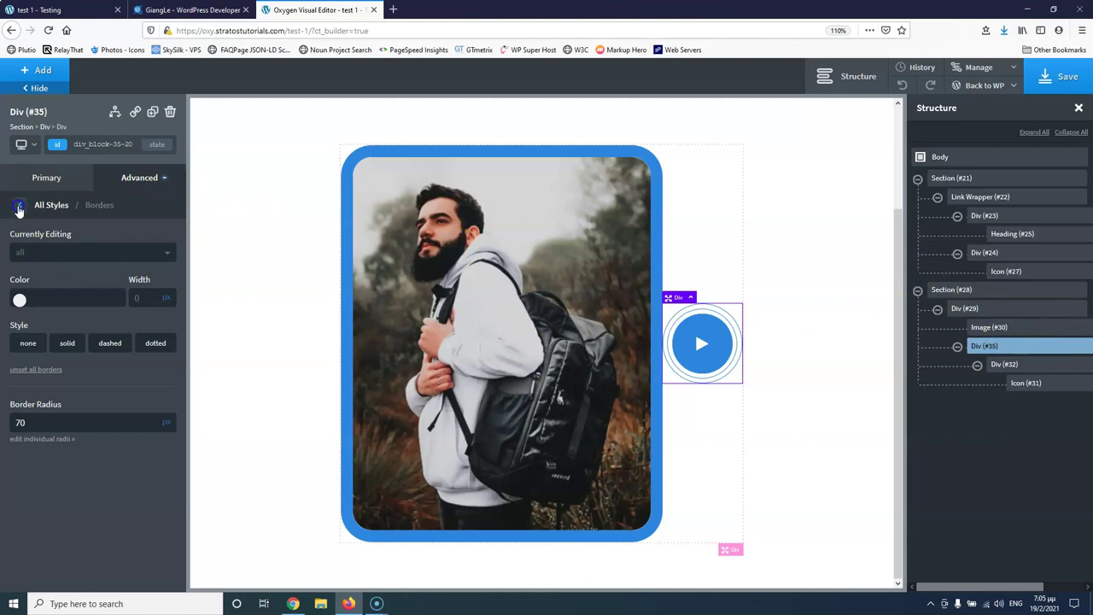
Set Div (#35)'s left margin to -70 after trying -13, 23, 47 and 62.
{"action": "left_click", "coordinate": [19, 210]}
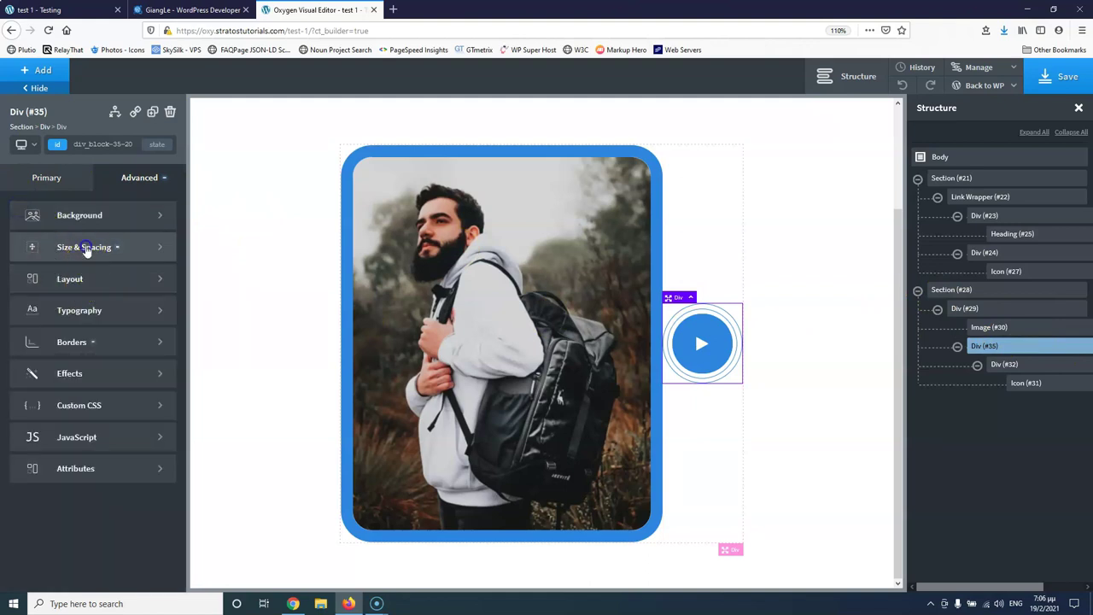
{"action": "left_click", "coordinate": [86, 248]}
{"action": "type", "text": "-13"}
{"action": "key", "text": "BackSpace"}
{"action": "key", "text": "BackSpace"}
{"action": "type", "text": "23"}
{"action": "key", "text": "BackSpace"}
{"action": "key", "text": "BackSpace"}
{"action": "type", "text": "47"}
{"action": "key", "text": "BackSpace"}
{"action": "key", "text": "BackSpace"}
{"action": "type", "text": "62"}
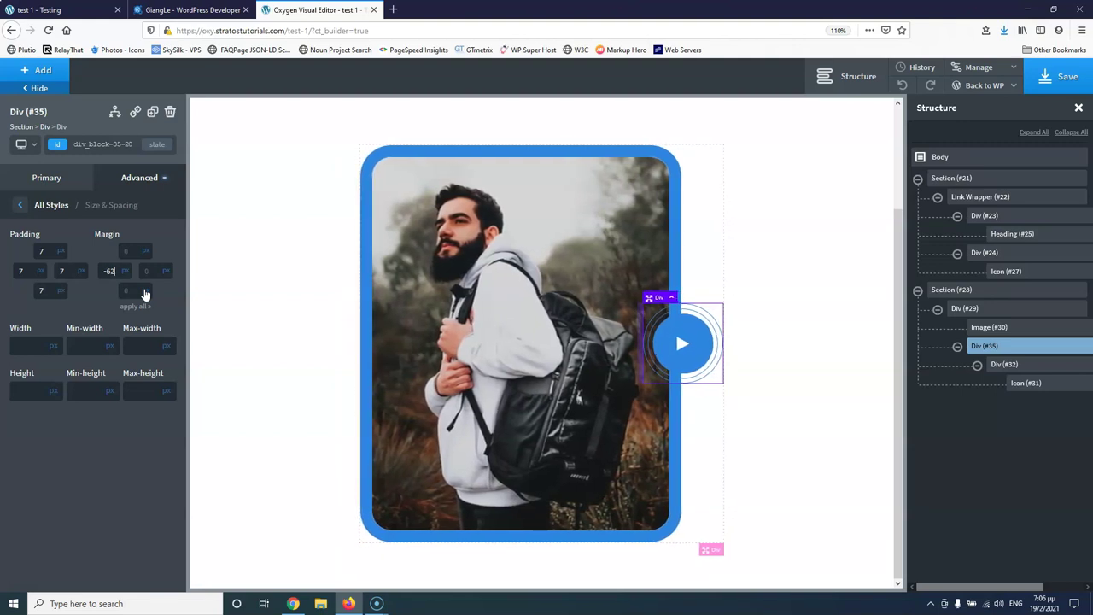
{"action": "key", "text": "BackSpace"}
{"action": "key", "text": "BackSpace"}
{"action": "type", "text": "70"}
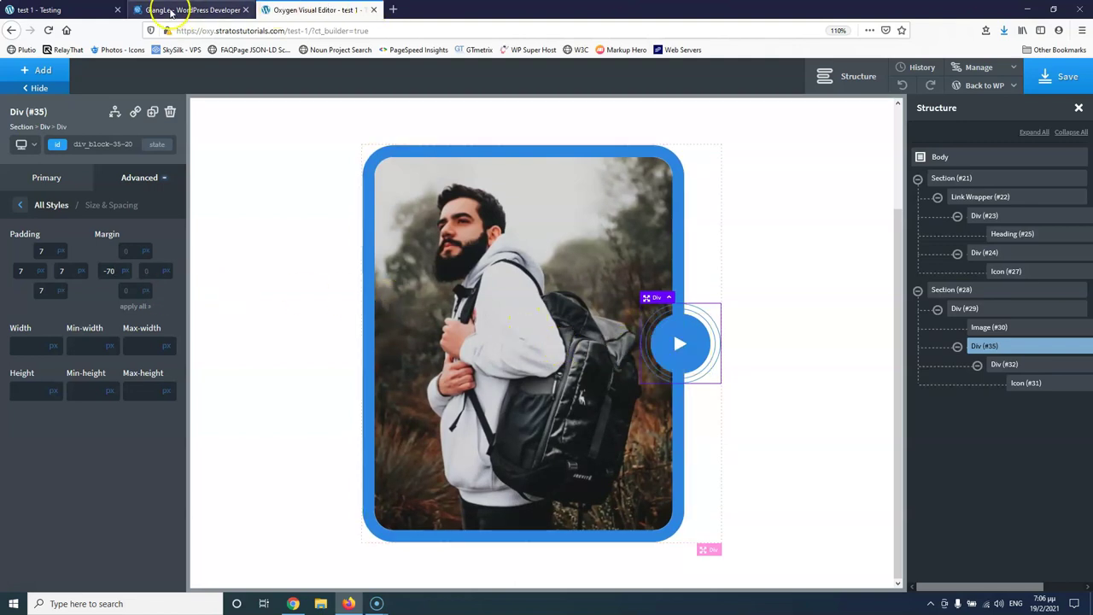
Compare the result on the GiangLe reference site and the live test page.
{"action": "left_click", "coordinate": [170, 11]}
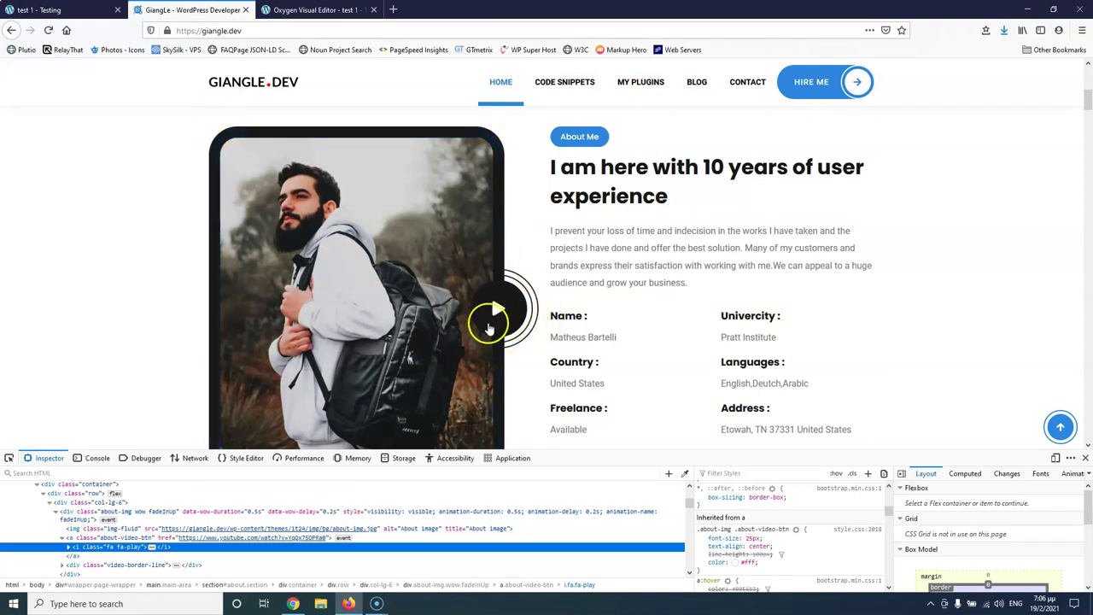
{"action": "key", "text": "ctrl+Page_Up"}
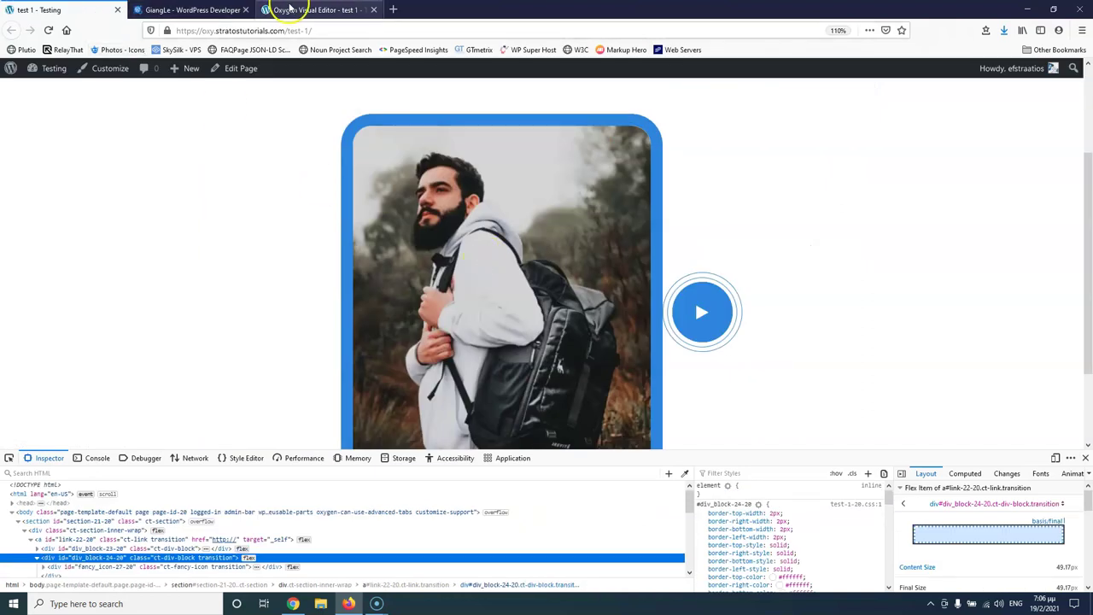
{"action": "left_click", "coordinate": [316, 9]}
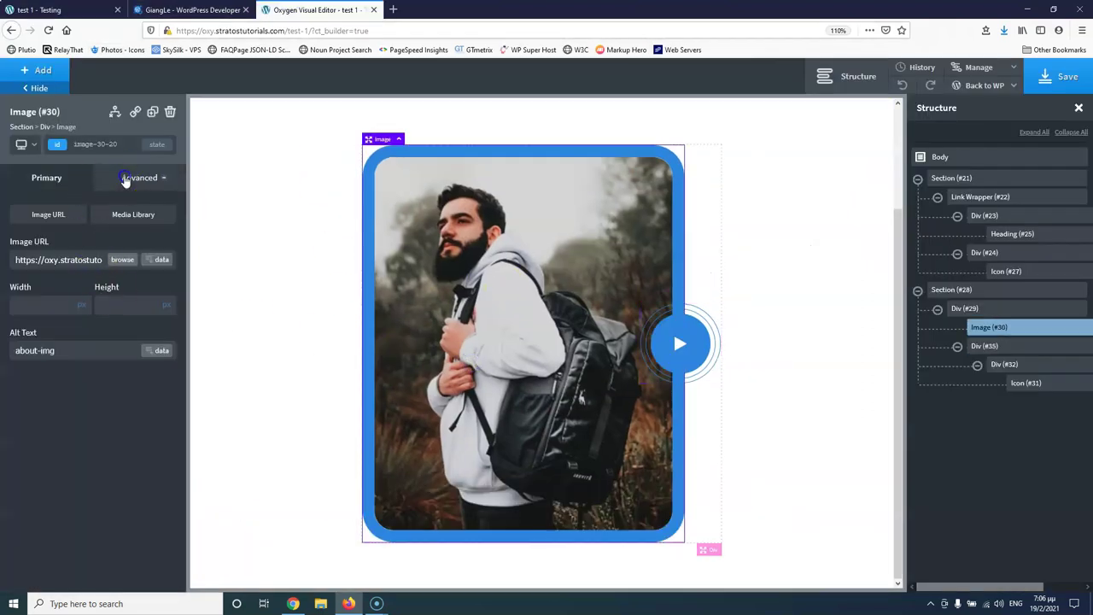
Give Image (#30) z-index 1 and Icon (#31) z-index 2, then save.
{"action": "left_click", "coordinate": [128, 178]}
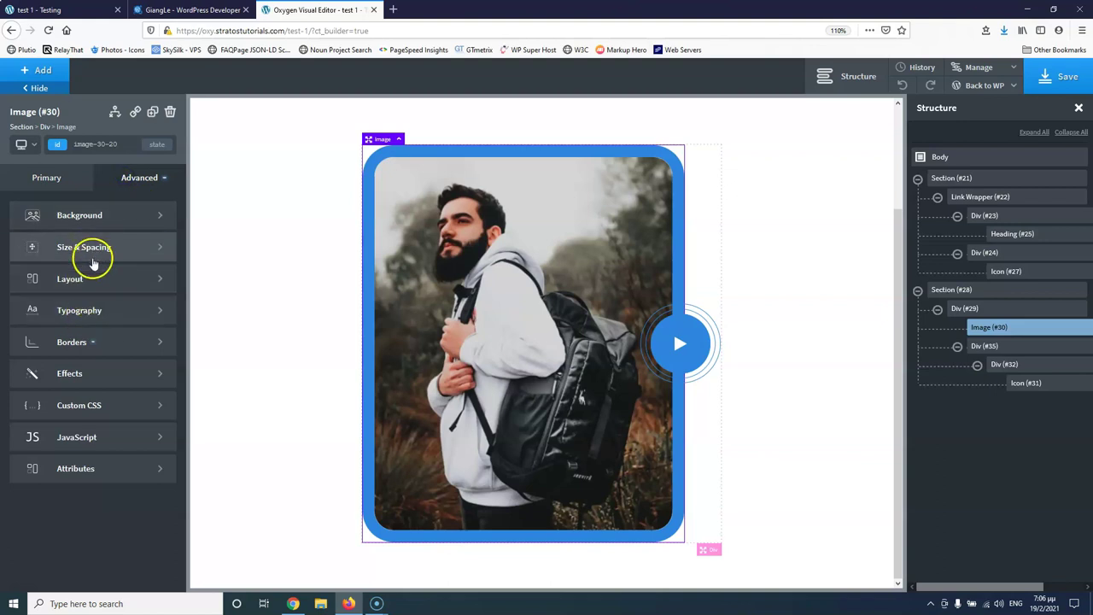
{"action": "left_click", "coordinate": [98, 287]}
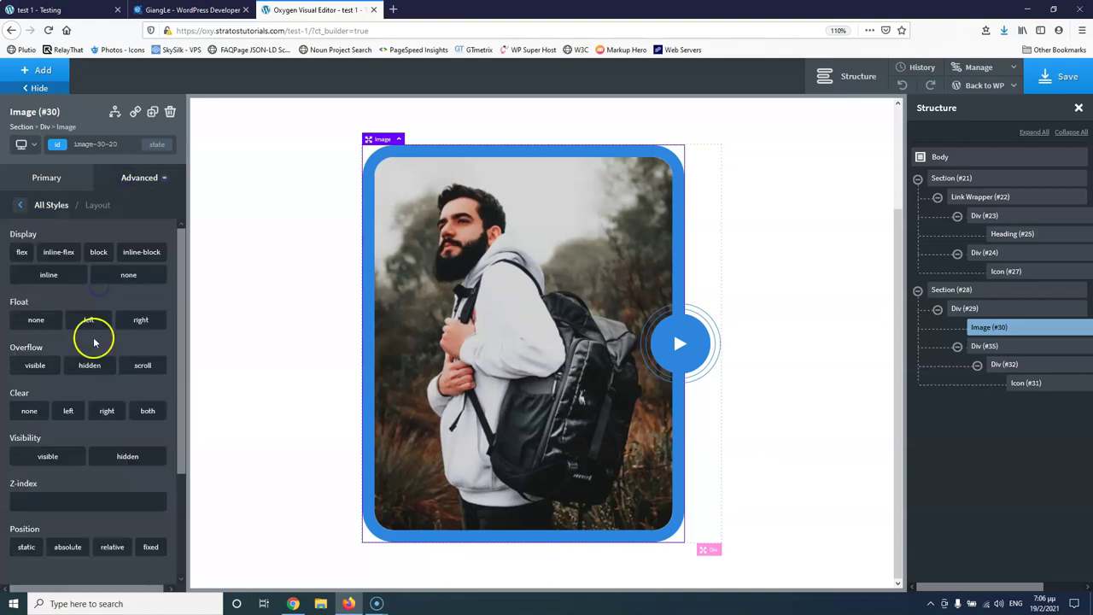
{"action": "scroll", "coordinate": [53, 409], "scroll_direction": "down", "scroll_amount": 3}
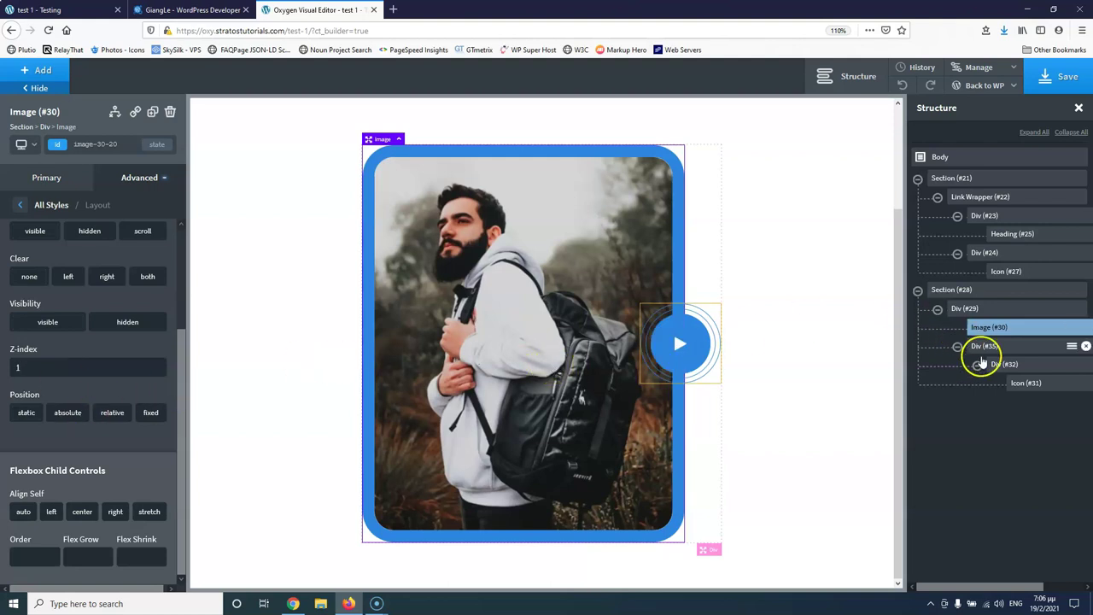
{"action": "left_click", "coordinate": [1025, 382]}
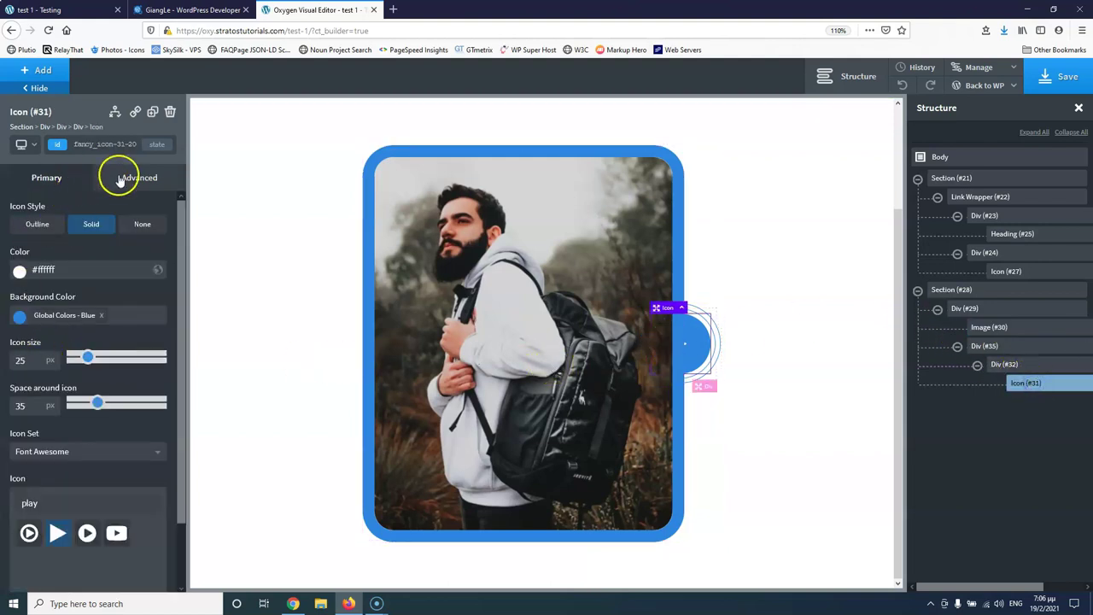
{"action": "left_click", "coordinate": [119, 180]}
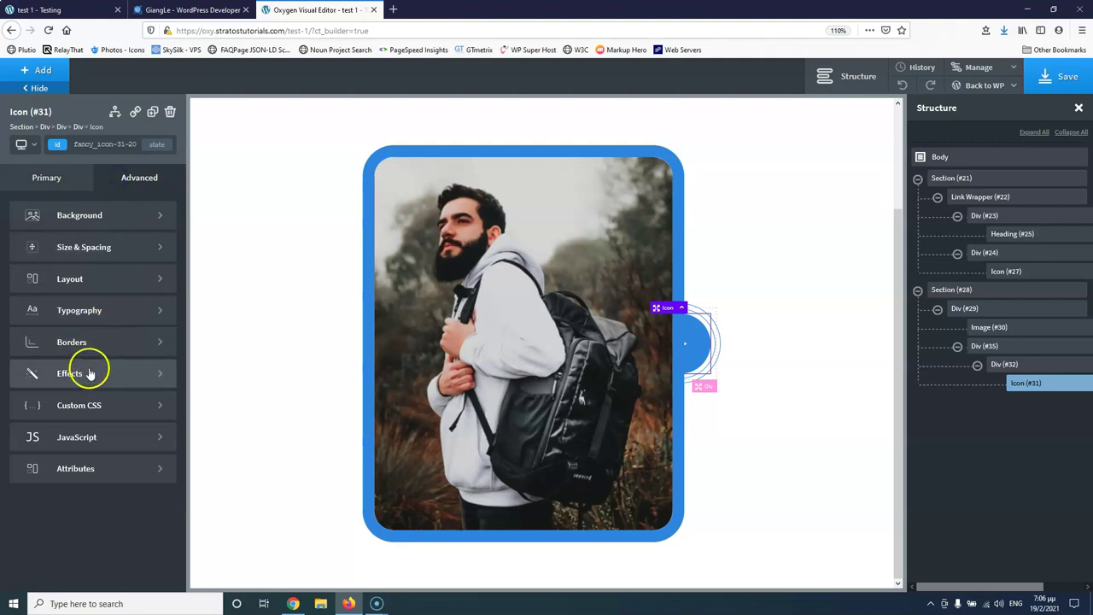
{"action": "left_click", "coordinate": [95, 279]}
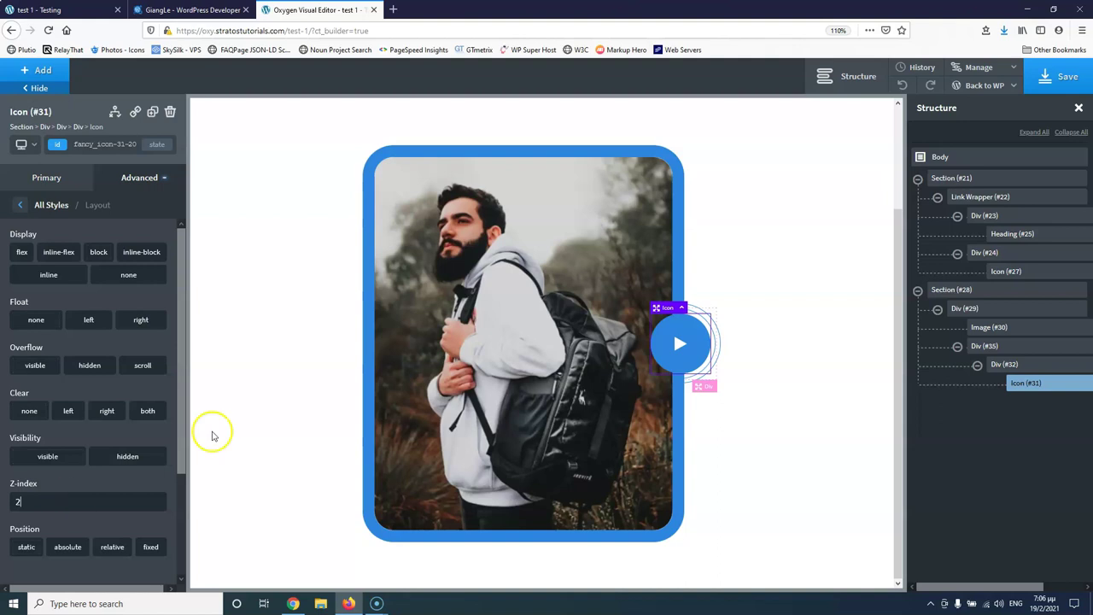
{"action": "left_click", "coordinate": [1067, 78]}
Reload the test 1 page and compare its overlapping double-ringed play button with the GiangLe site.
{"action": "left_click", "coordinate": [84, 7]}
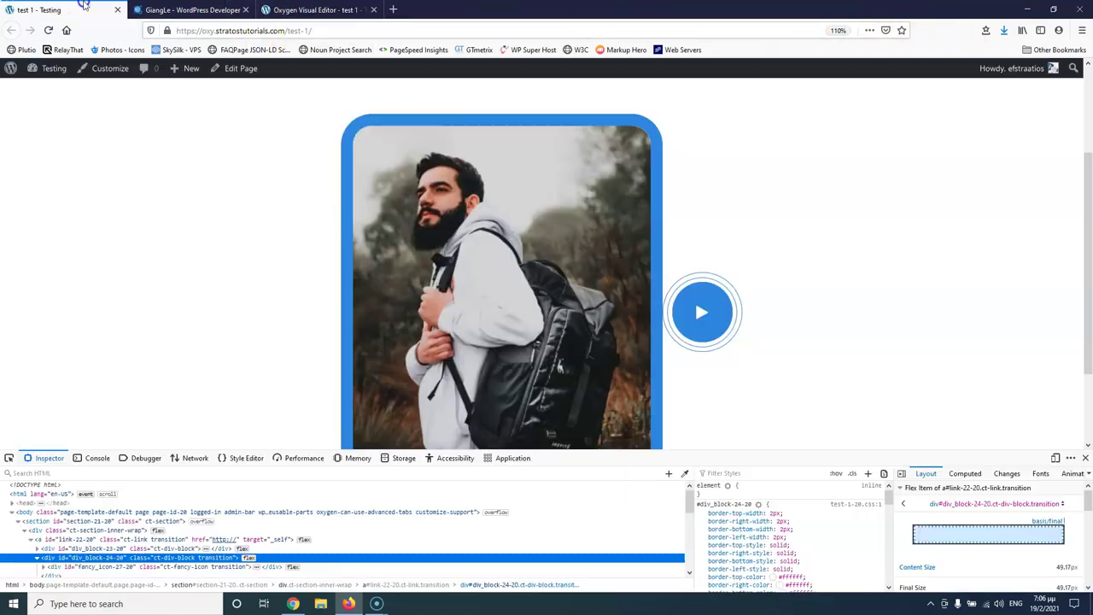
{"action": "left_click", "coordinate": [47, 31]}
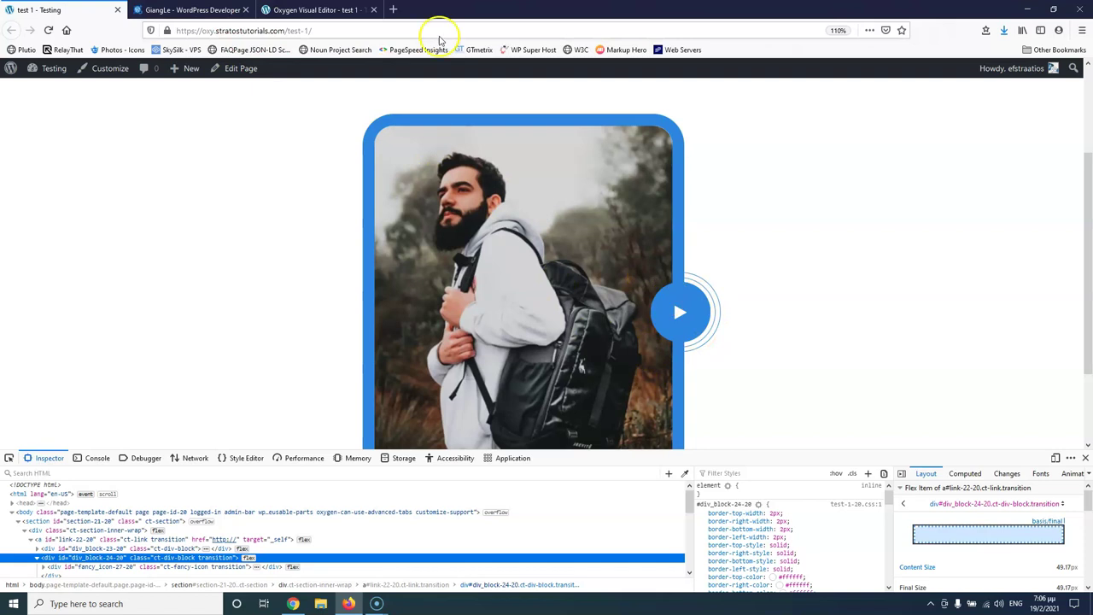
{"action": "left_click", "coordinate": [287, 12]}
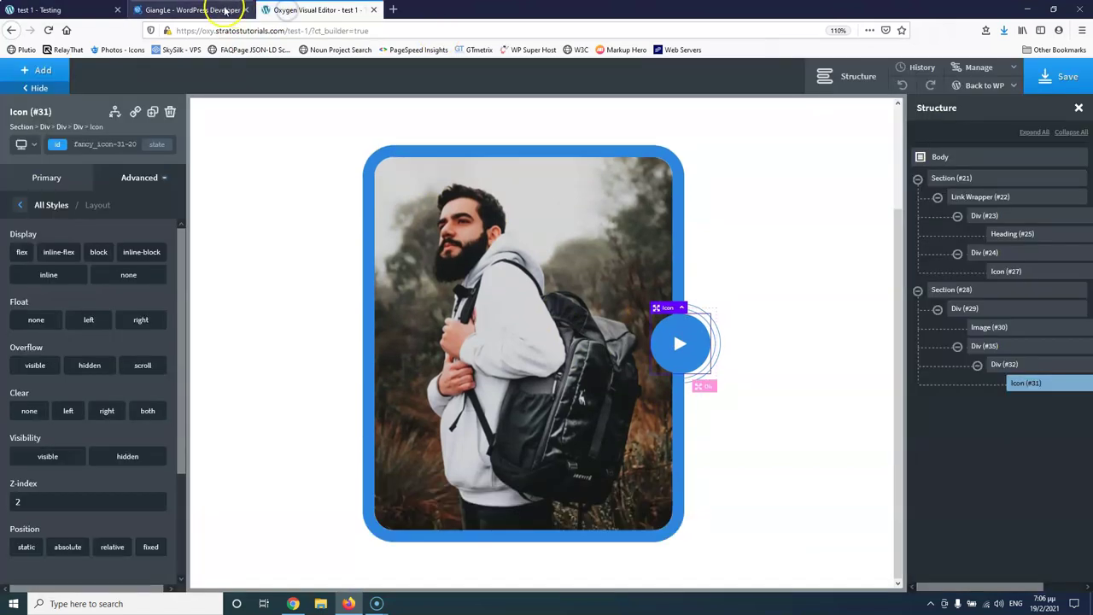
{"action": "left_click", "coordinate": [193, 9]}
{"action": "left_click", "coordinate": [123, 10]}
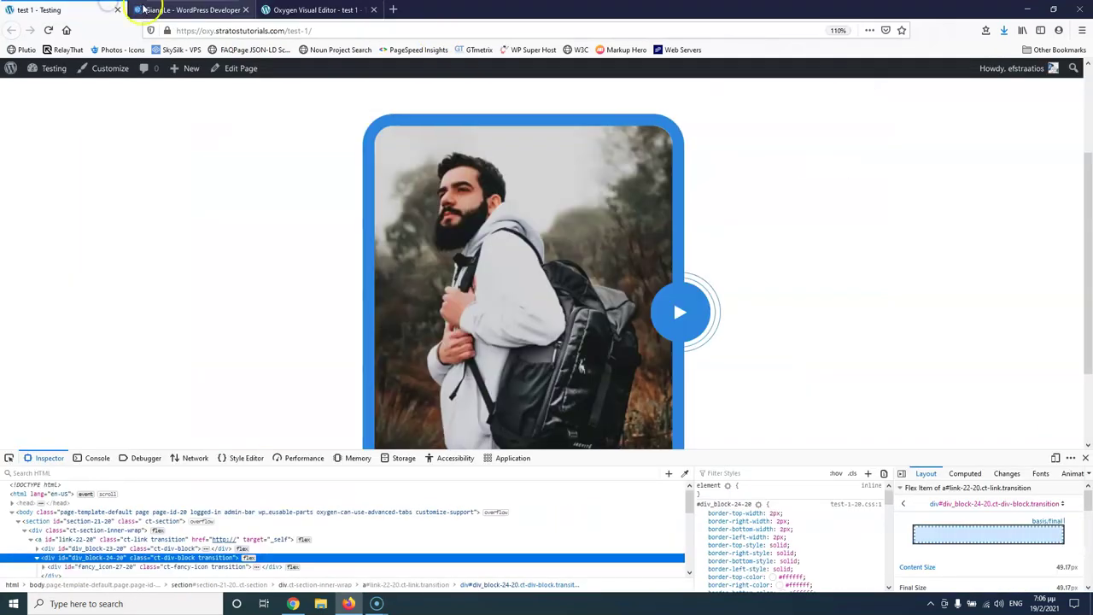
{"action": "left_click", "coordinate": [202, 10]}
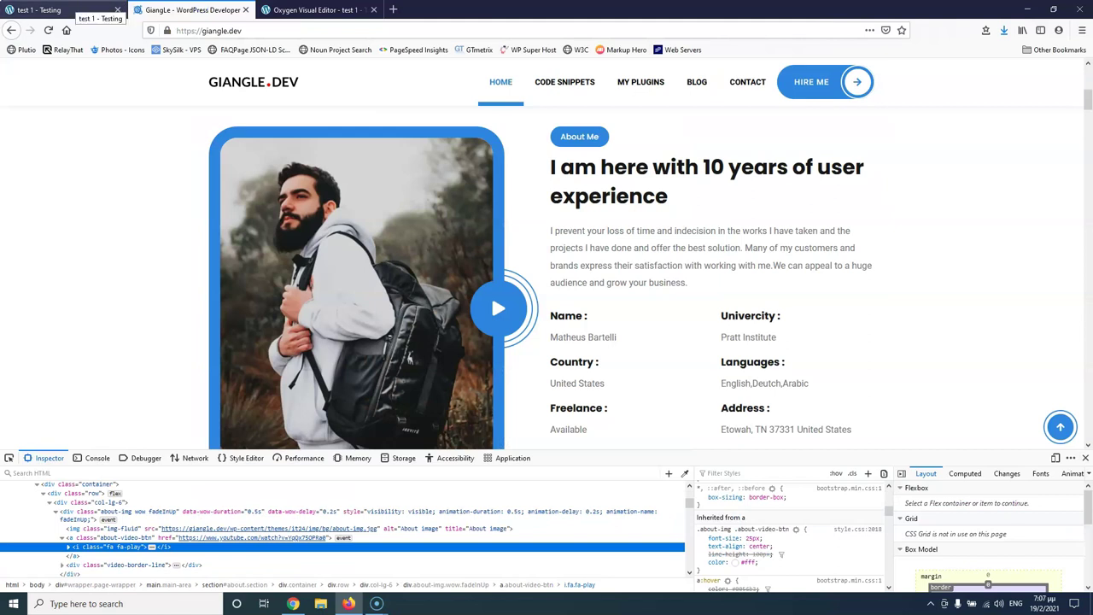
{"action": "left_click", "coordinate": [81, 10]}
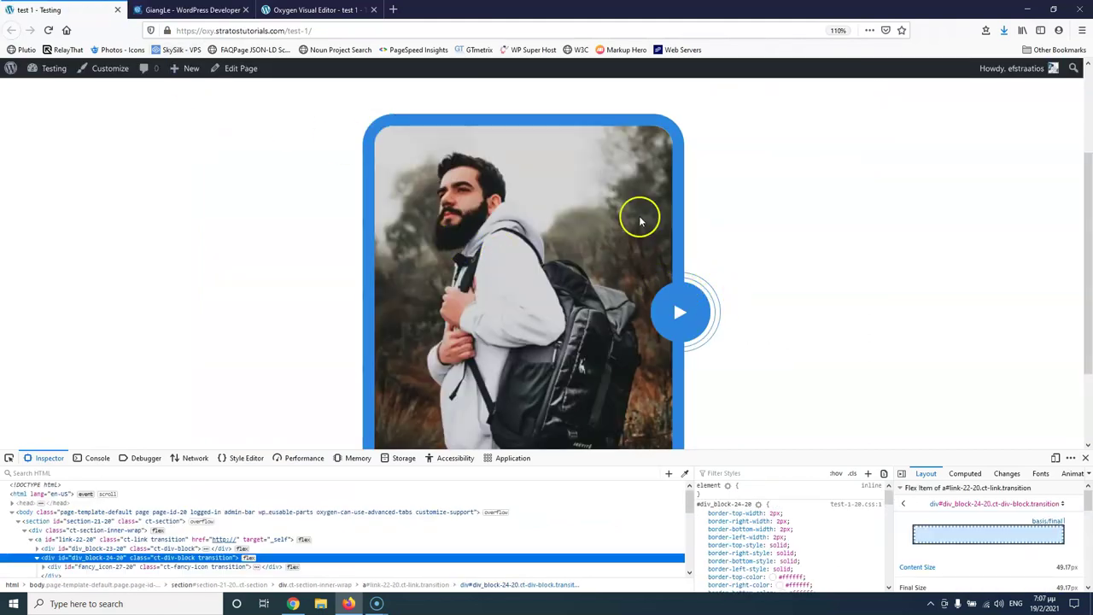
{"action": "left_click", "coordinate": [197, 10]}
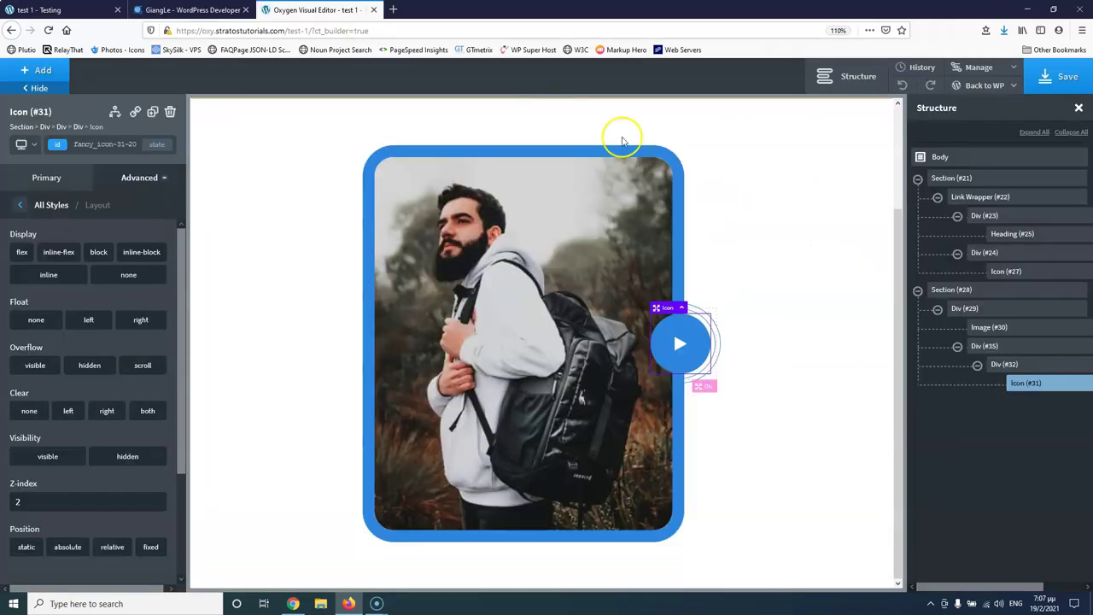
{"action": "left_click", "coordinate": [192, 9]}
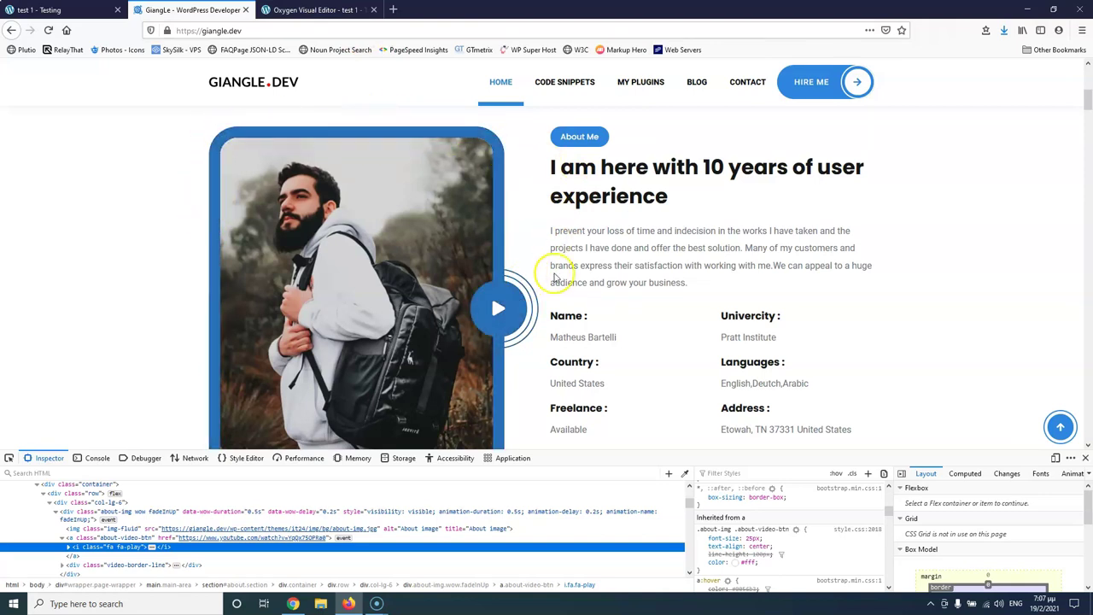
{"action": "left_click", "coordinate": [77, 9]}
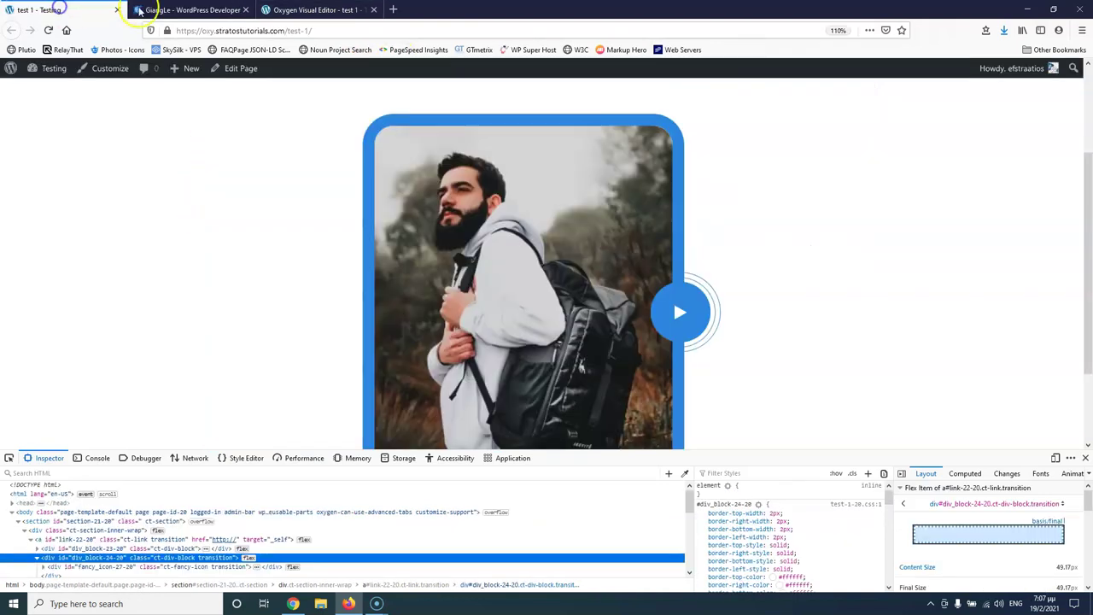
{"action": "left_click", "coordinate": [316, 9]}
{"action": "scroll", "coordinate": [687, 213], "scroll_direction": "up", "scroll_amount": 1}
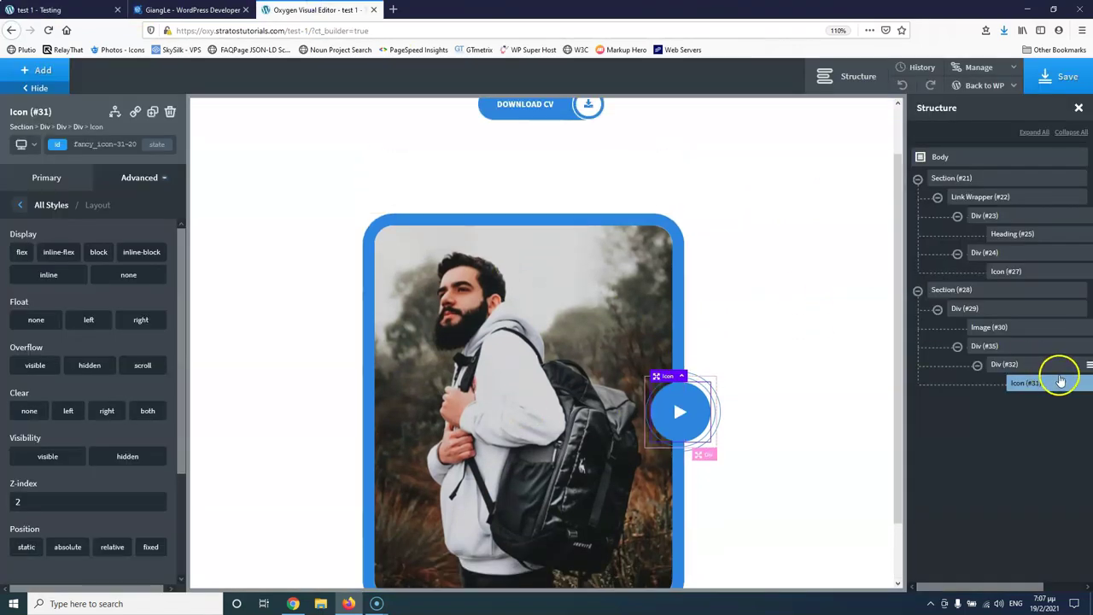
Select image wrapper Div (#29) and highlight its id div_block-29-20 for copying.
{"action": "left_click", "coordinate": [986, 309]}
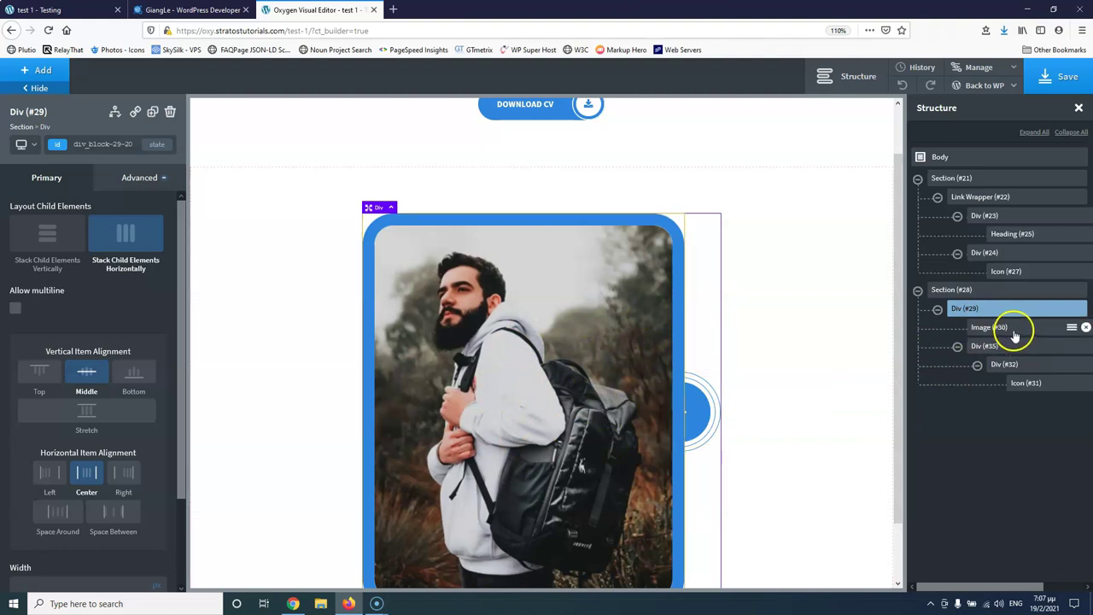
{"action": "double_click", "coordinate": [85, 144]}
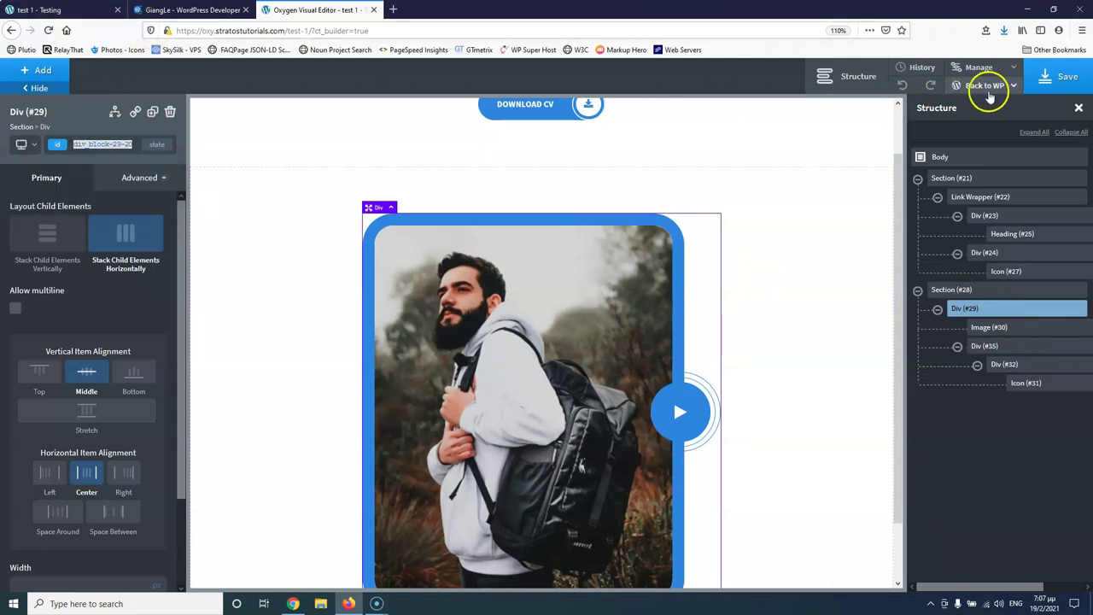
Add a new stylesheet named Image.
{"action": "left_click", "coordinate": [990, 70]}
{"action": "left_click", "coordinate": [982, 105]}
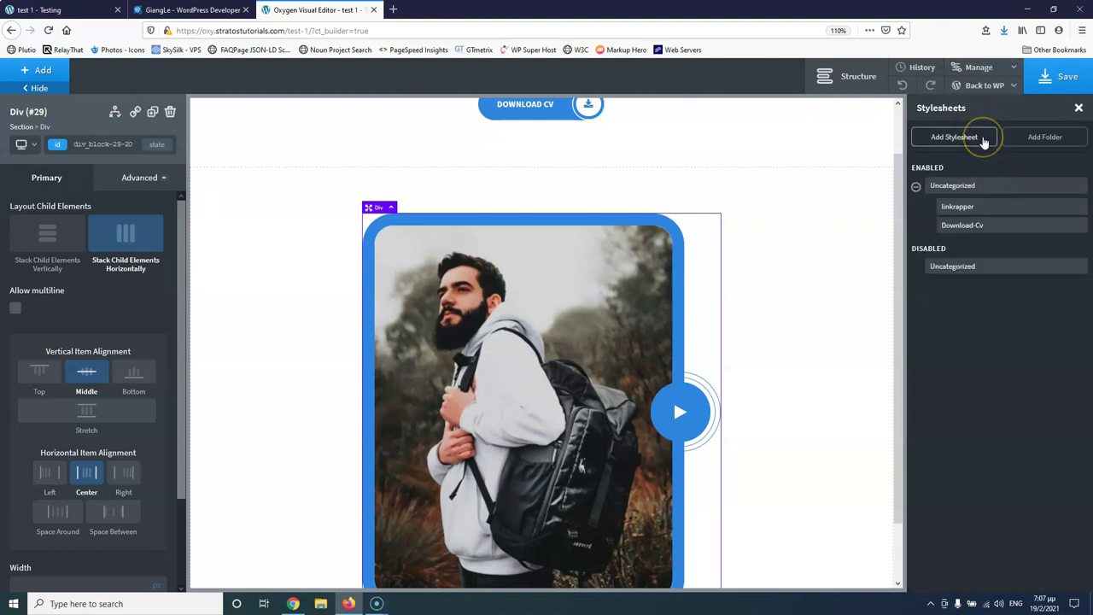
{"action": "left_click", "coordinate": [983, 141]}
{"action": "left_click", "coordinate": [554, 239]}
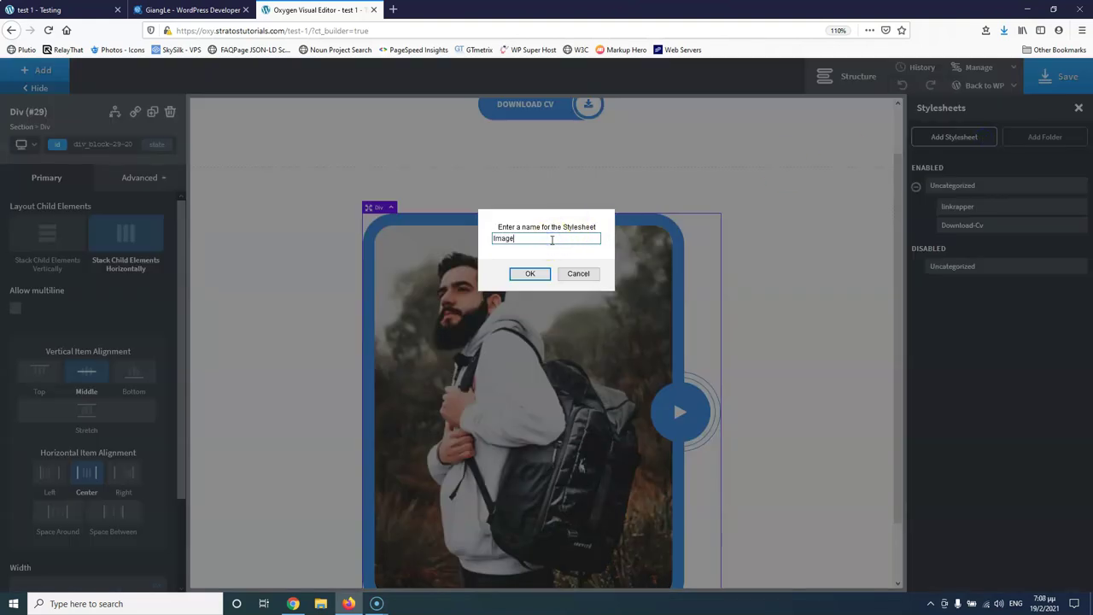
{"action": "key", "text": "Return"}
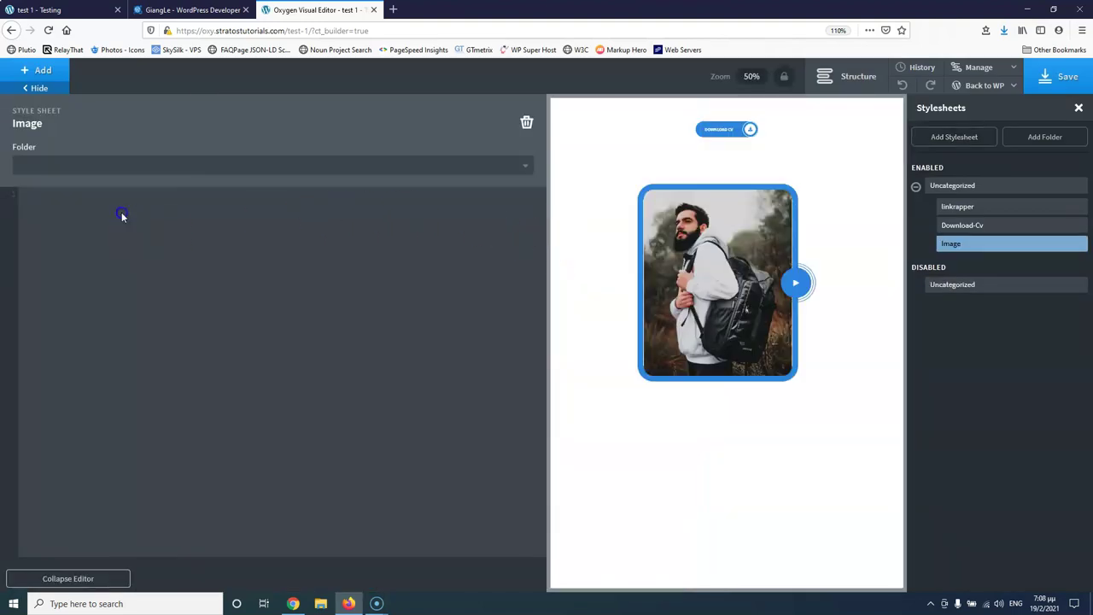
Paste div_block-29-20 into the Image stylesheet and return to the Structure panel.
{"action": "type", "text": "div_block-29-20"}
{"action": "left_click", "coordinate": [124, 199]}
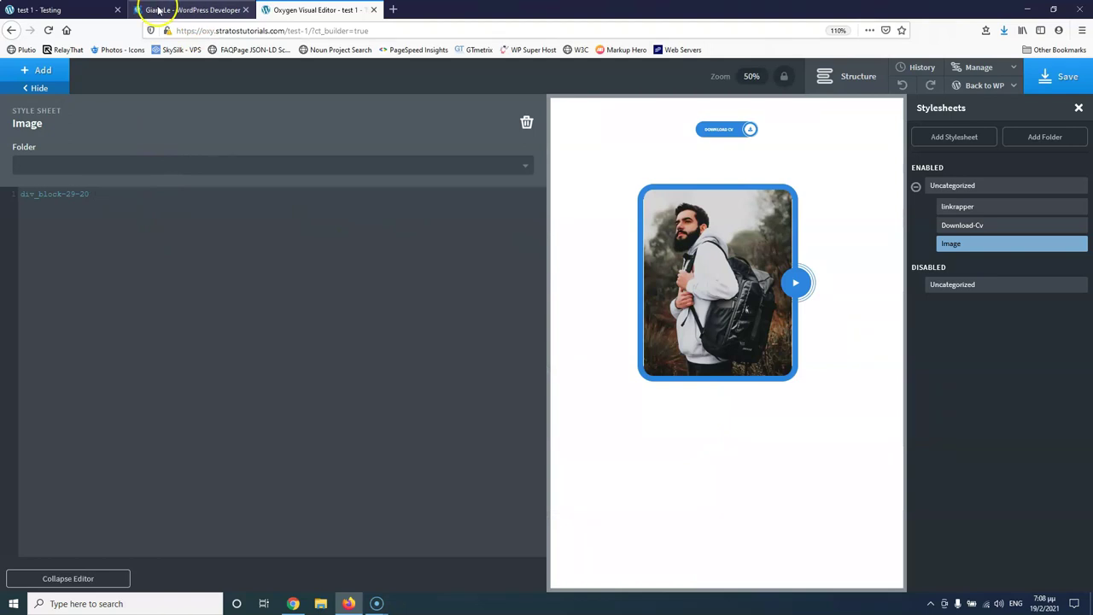
{"action": "left_click", "coordinate": [858, 80]}
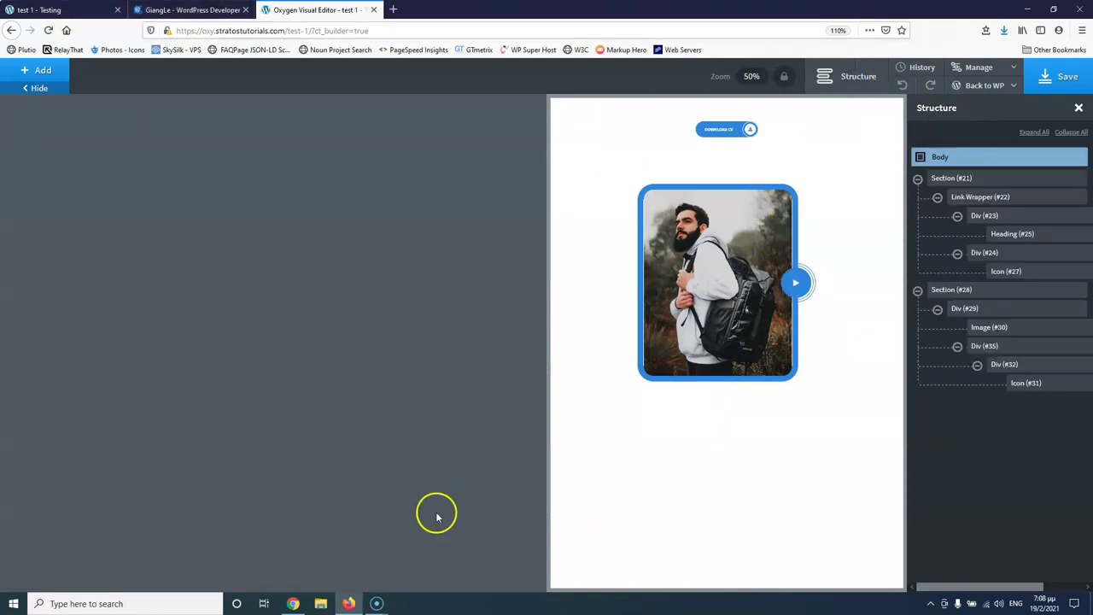
Select the play-button wrapper Div (#35) and read its ID, div_block-35-20.
{"action": "left_click", "coordinate": [739, 311]}
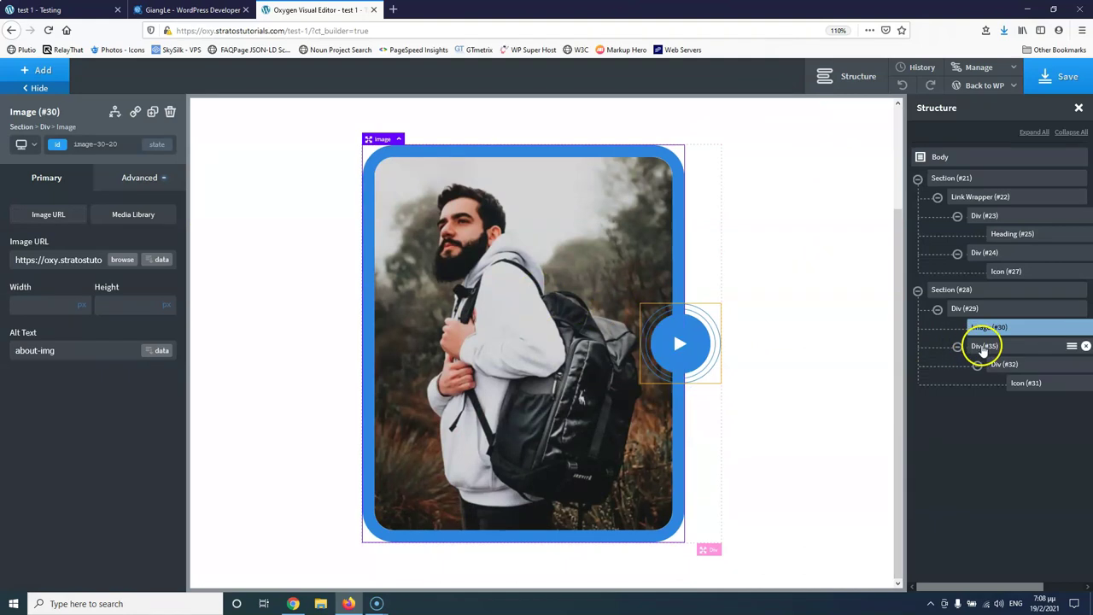
{"action": "left_click", "coordinate": [1016, 347]}
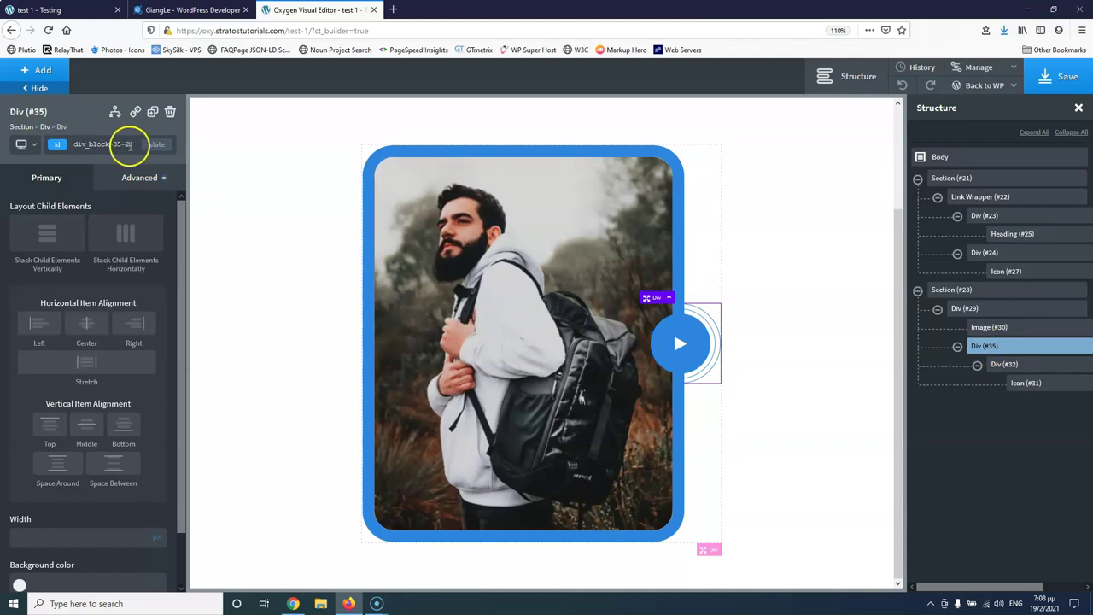
{"action": "left_click", "coordinate": [134, 145]}
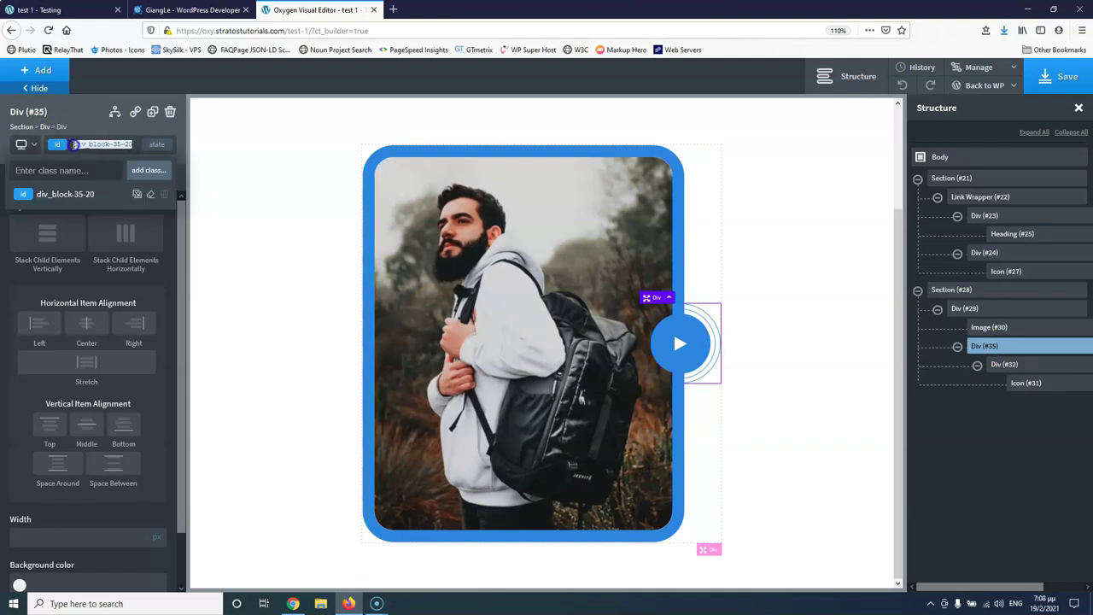
{"action": "left_click", "coordinate": [75, 144]}
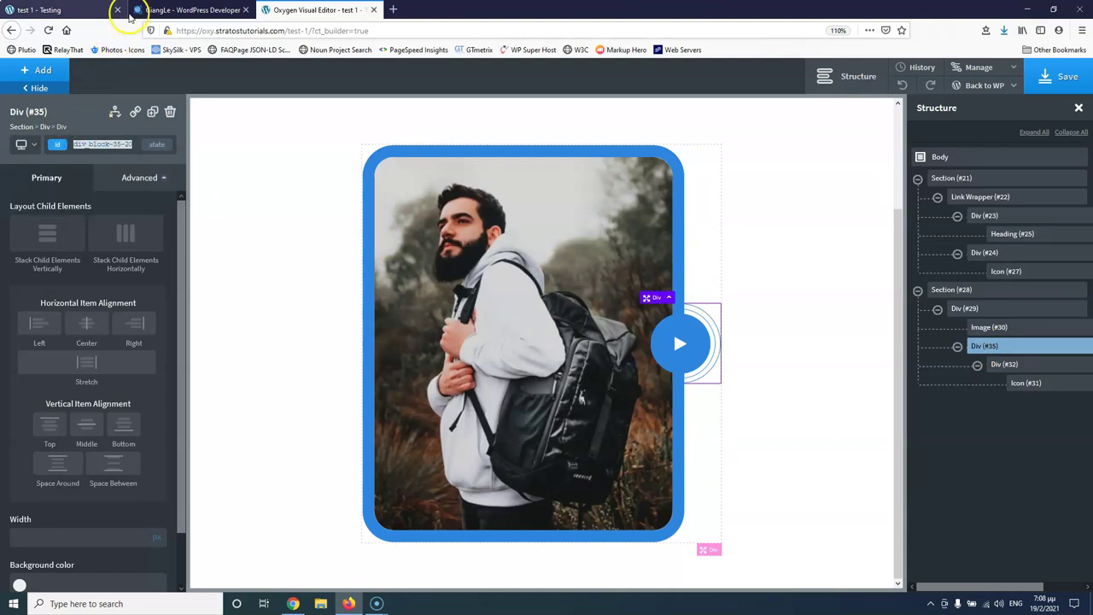
Compare the live test page with the reference site's play button, then open the Manage menu.
{"action": "left_click", "coordinate": [94, 9]}
{"action": "left_click", "coordinate": [192, 9]}
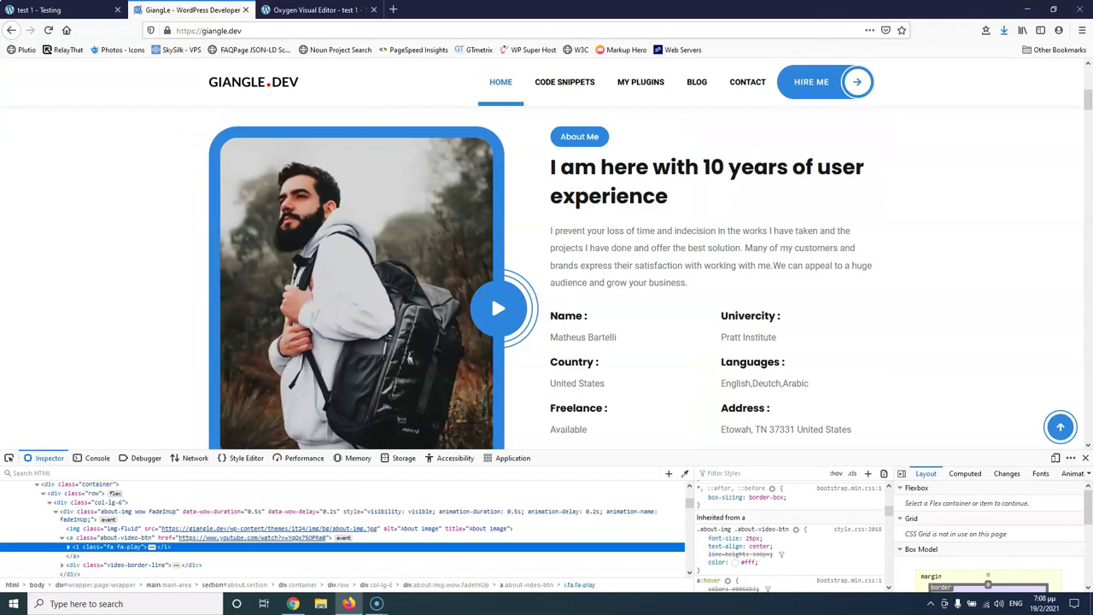
{"action": "left_click", "coordinate": [314, 10]}
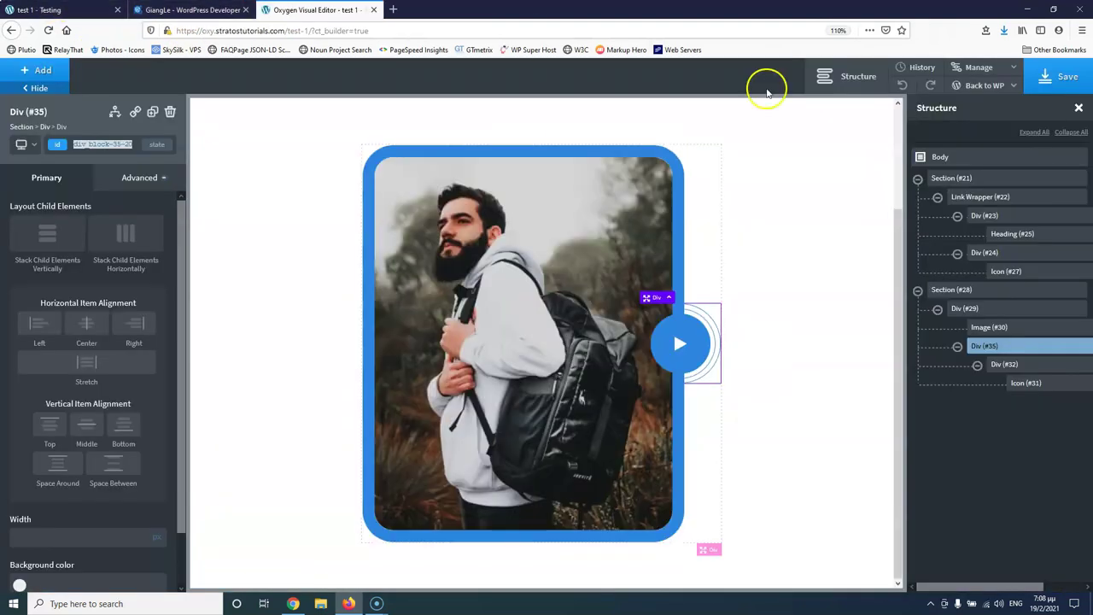
{"action": "left_click", "coordinate": [980, 89]}
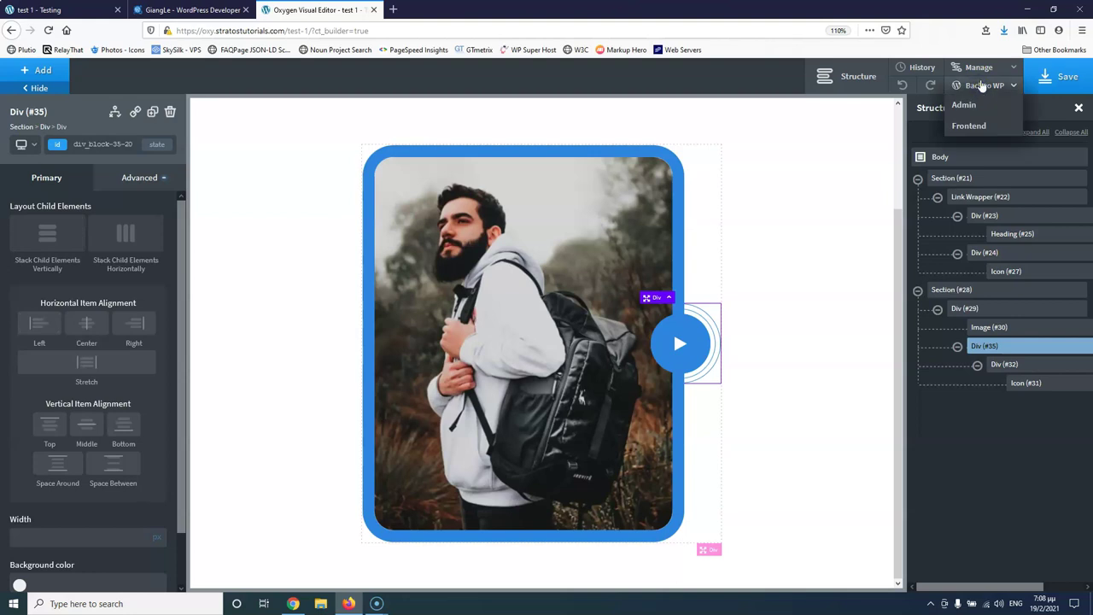
Open the Image stylesheet from the Stylesheets list.
{"action": "mouse_move", "coordinate": [982, 67]}
{"action": "left_click", "coordinate": [982, 109]}
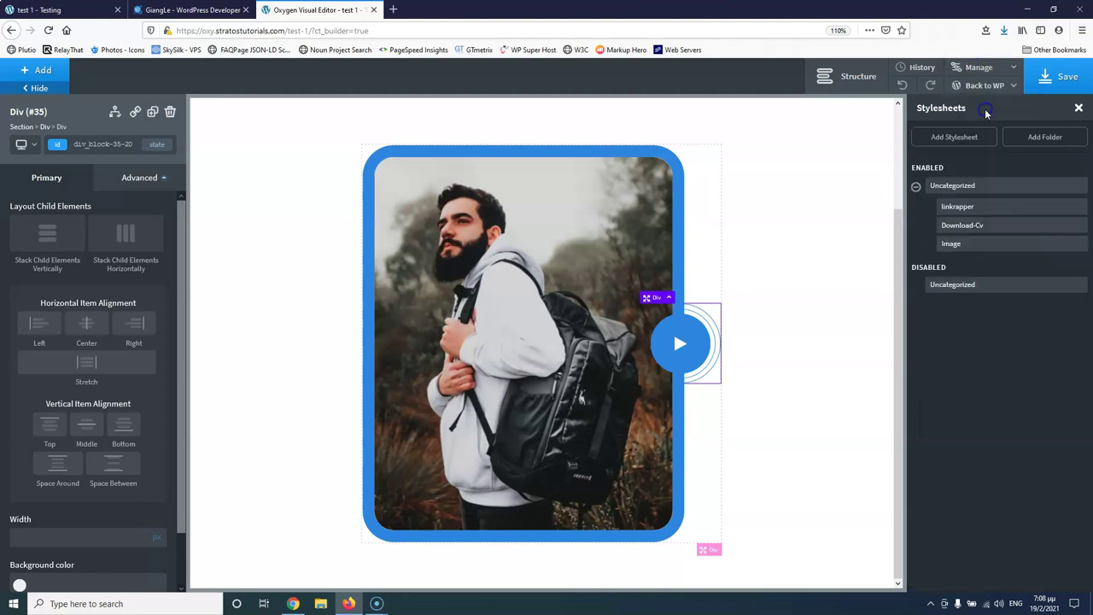
{"action": "mouse_move", "coordinate": [987, 241]}
{"action": "left_mouse_down"}
{"action": "mouse_move", "coordinate": [988, 208]}
{"action": "mouse_move", "coordinate": [982, 247]}
{"action": "left_mouse_up"}
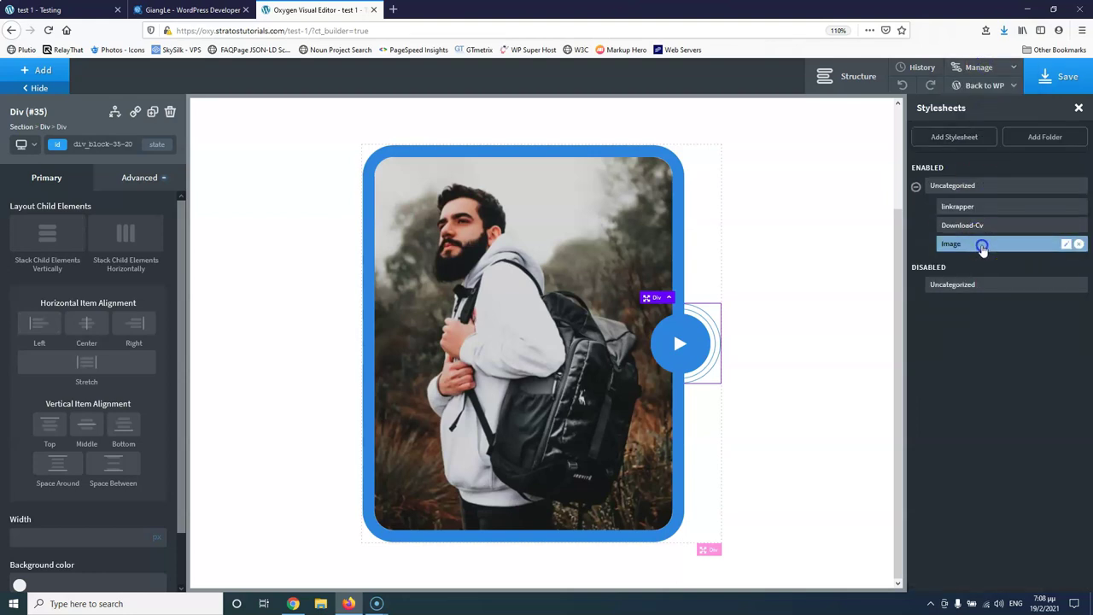
{"action": "left_click", "coordinate": [981, 246]}
Write the selector #div_block-29-20:hover #div_block-35-20 with empty braces.
{"action": "left_click", "coordinate": [192, 194]}
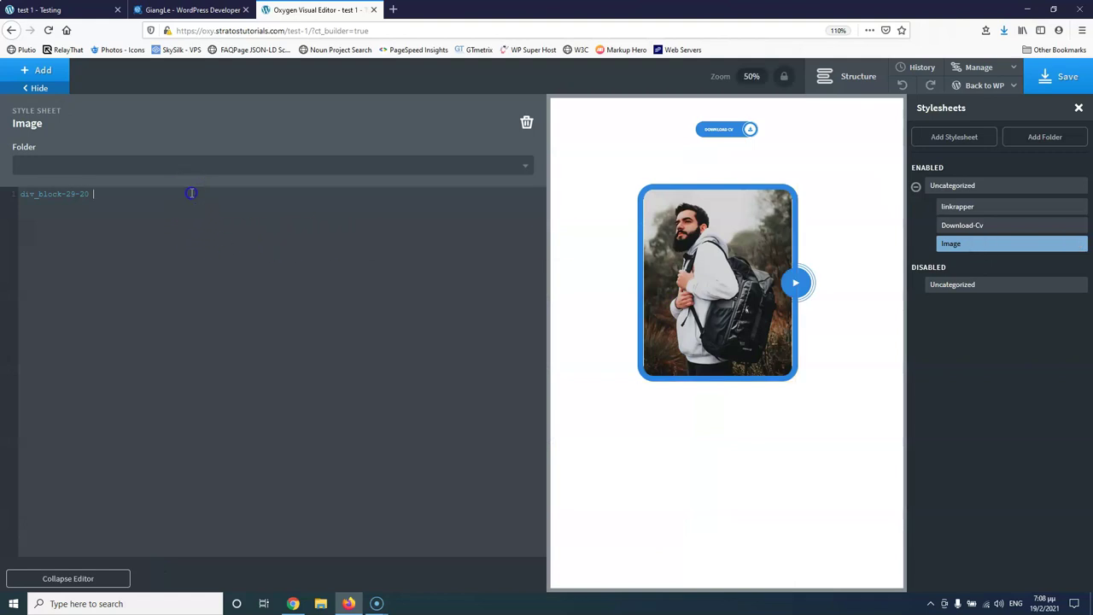
{"action": "type", "text": "div_block-35-20"}
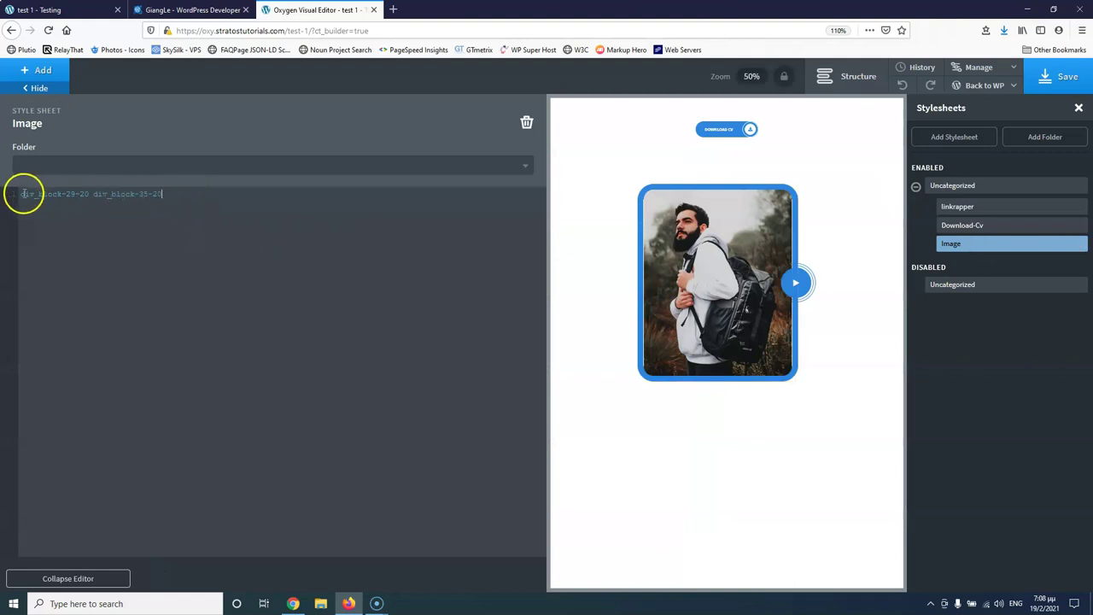
{"action": "type", "text": "#"}
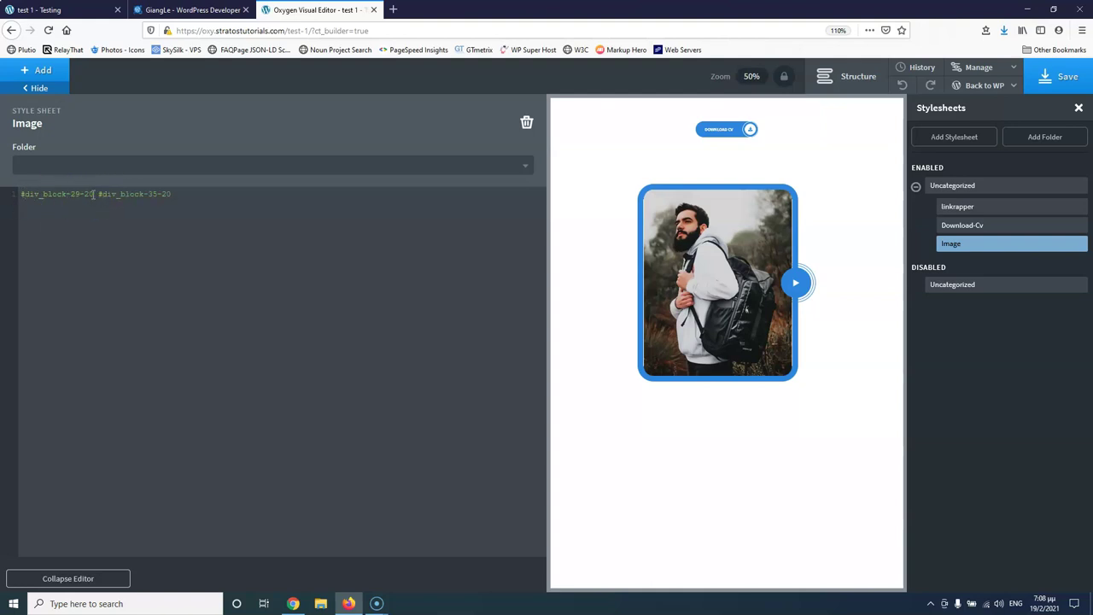
{"action": "type", "text": ","}
{"action": "type", "text": "home"}
{"action": "left_click", "coordinate": [97, 227]}
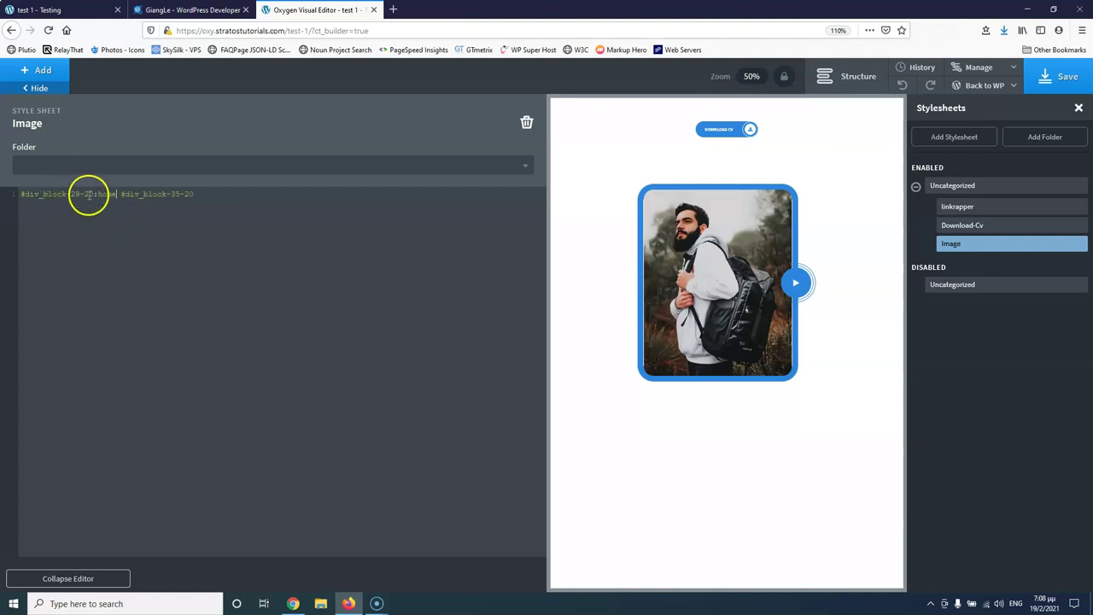
{"action": "left_click", "coordinate": [117, 194]}
{"action": "type", "text": "hover"}
{"action": "left_click", "coordinate": [106, 185]}
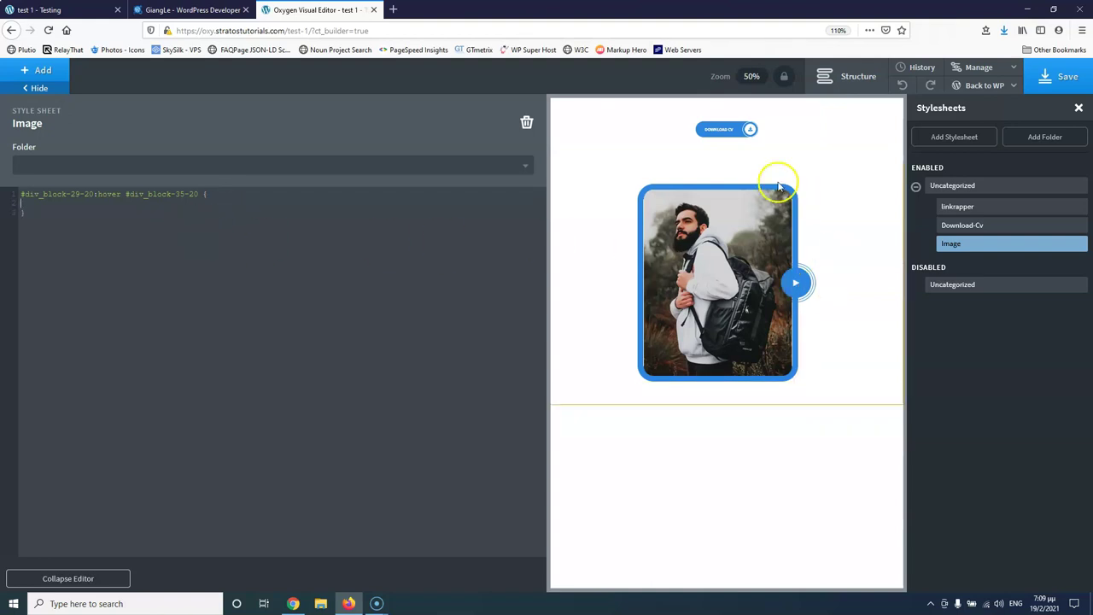
Inspect the play button's outer ring on the live test page with the DevTools element picker.
{"action": "left_click", "coordinate": [193, 9]}
{"action": "left_click", "coordinate": [43, 9]}
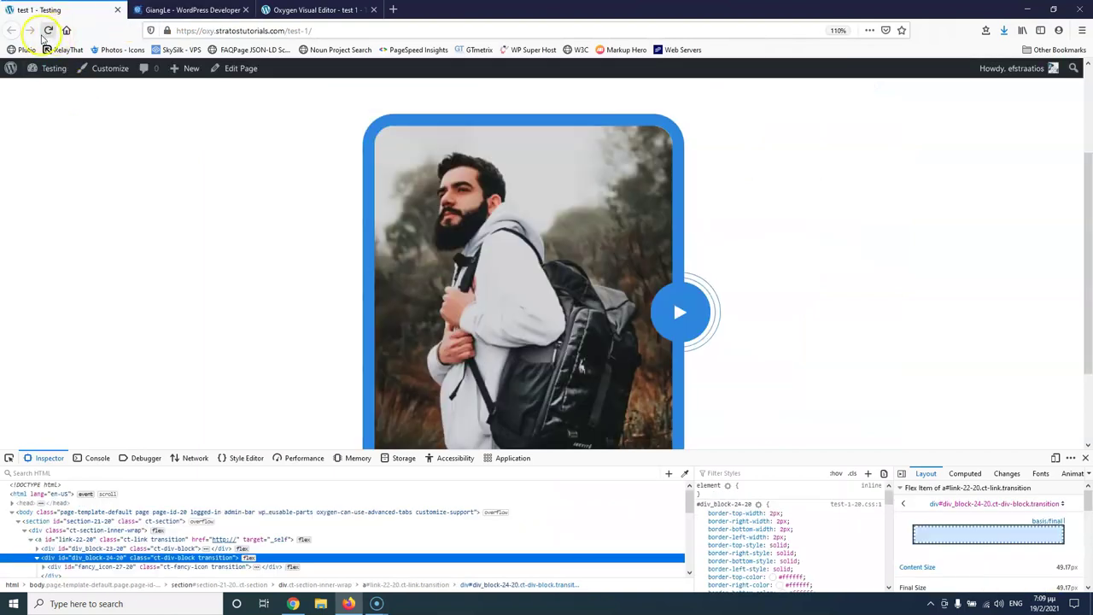
{"action": "left_click", "coordinate": [7, 459]}
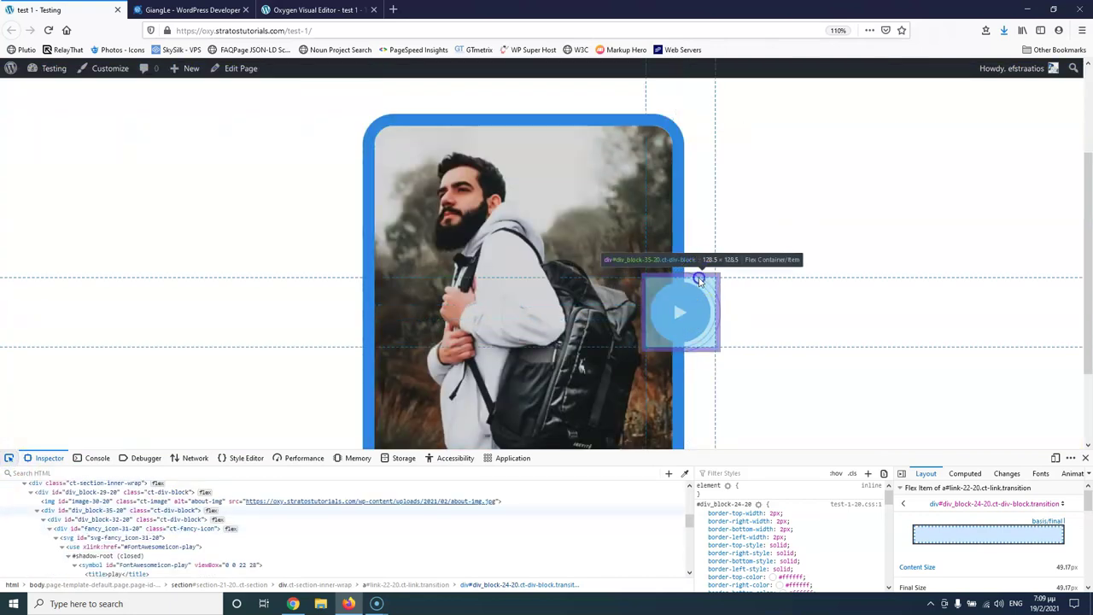
{"action": "left_click", "coordinate": [698, 280]}
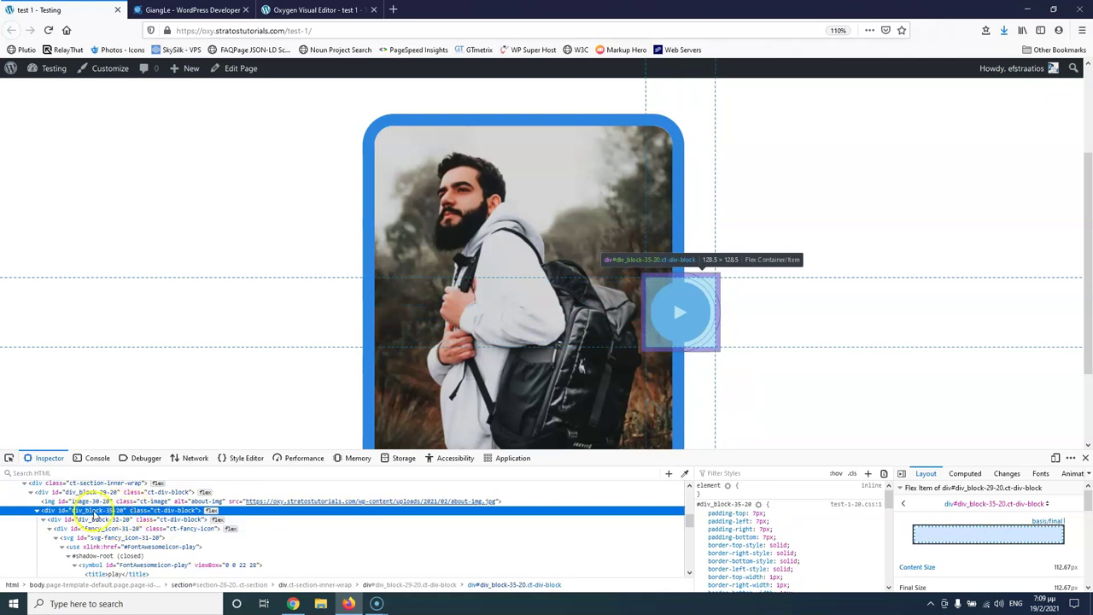
Copy the border-top-color property from DevTools and start a border-color declaration in the hover rule.
{"action": "left_click", "coordinate": [308, 9]}
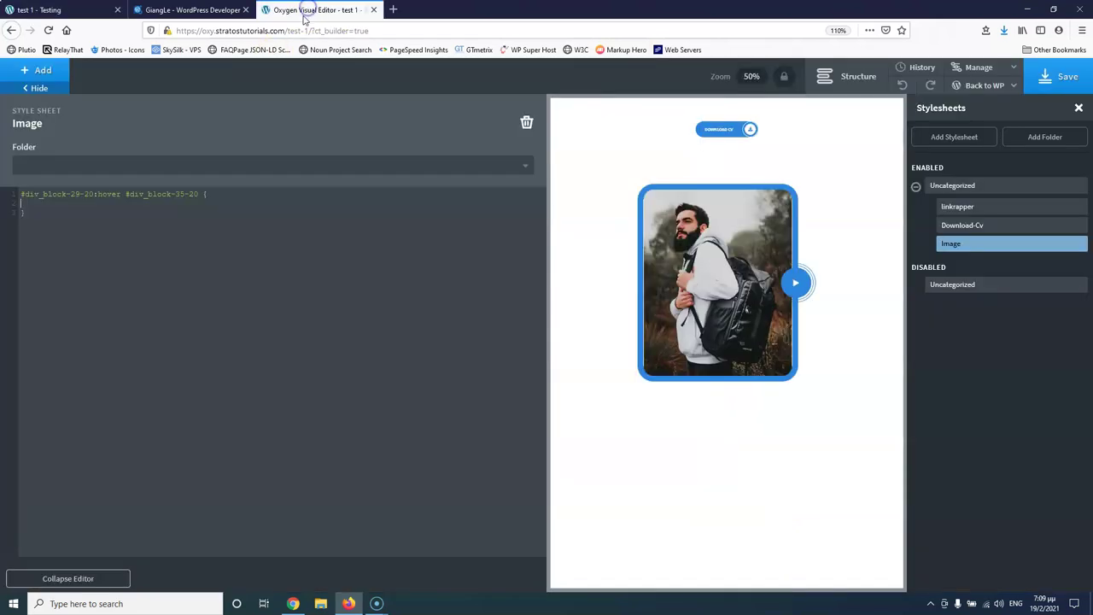
{"action": "key", "text": "ctrl+1"}
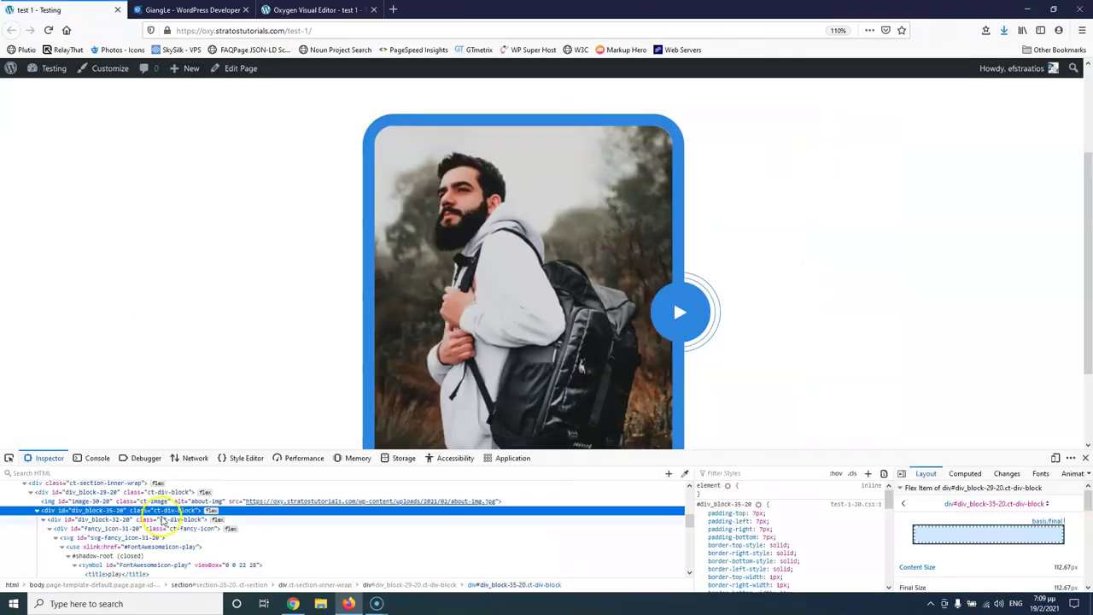
{"action": "scroll", "coordinate": [775, 543], "scroll_direction": "down", "scroll_amount": 2}
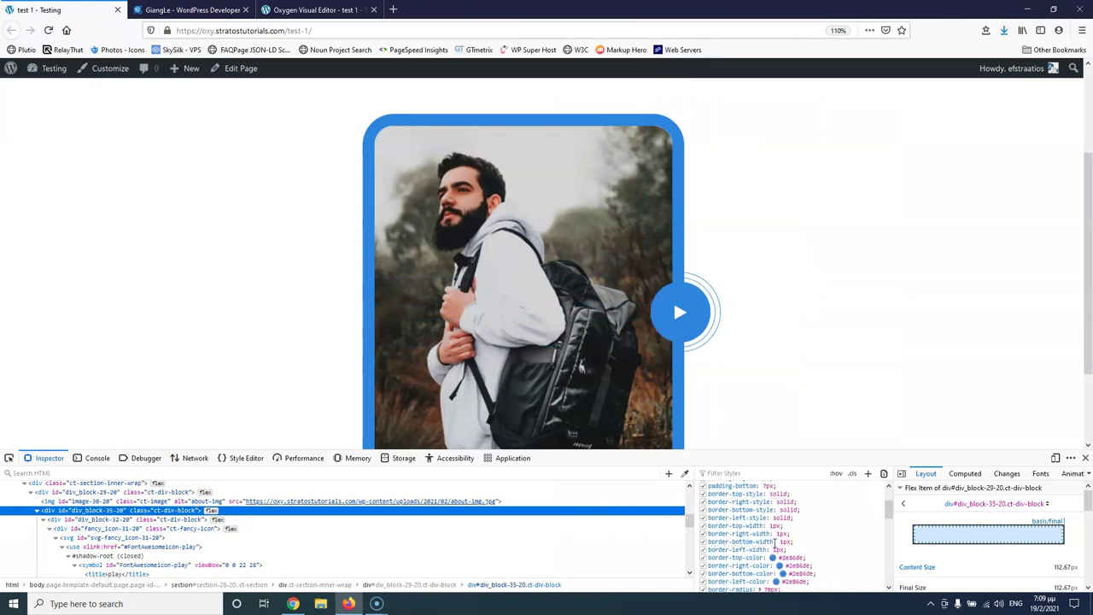
{"action": "left_click", "coordinate": [719, 559]}
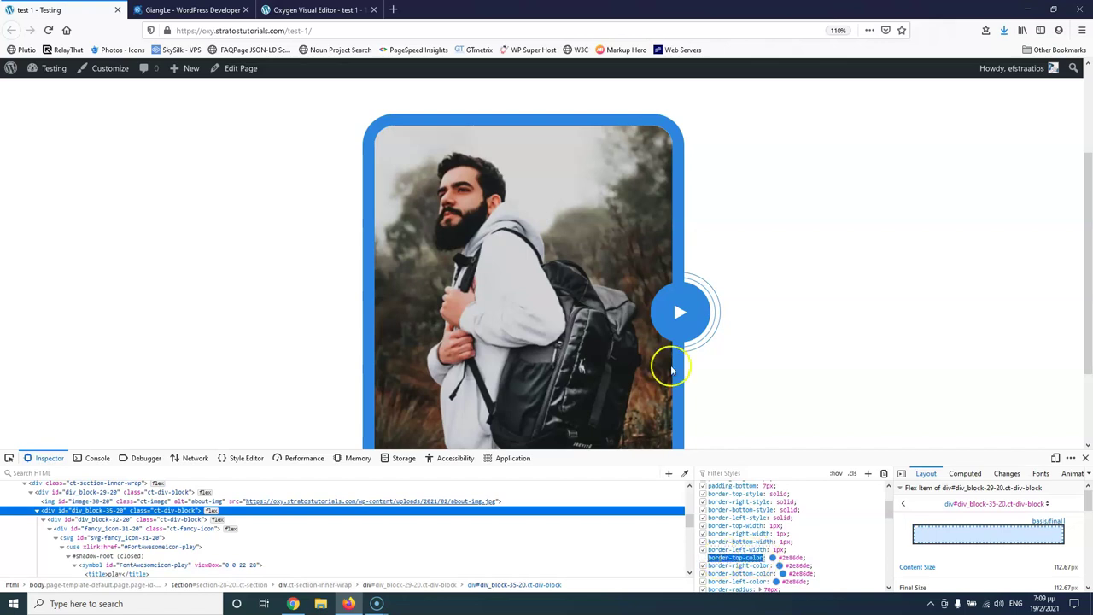
{"action": "left_click", "coordinate": [316, 9]}
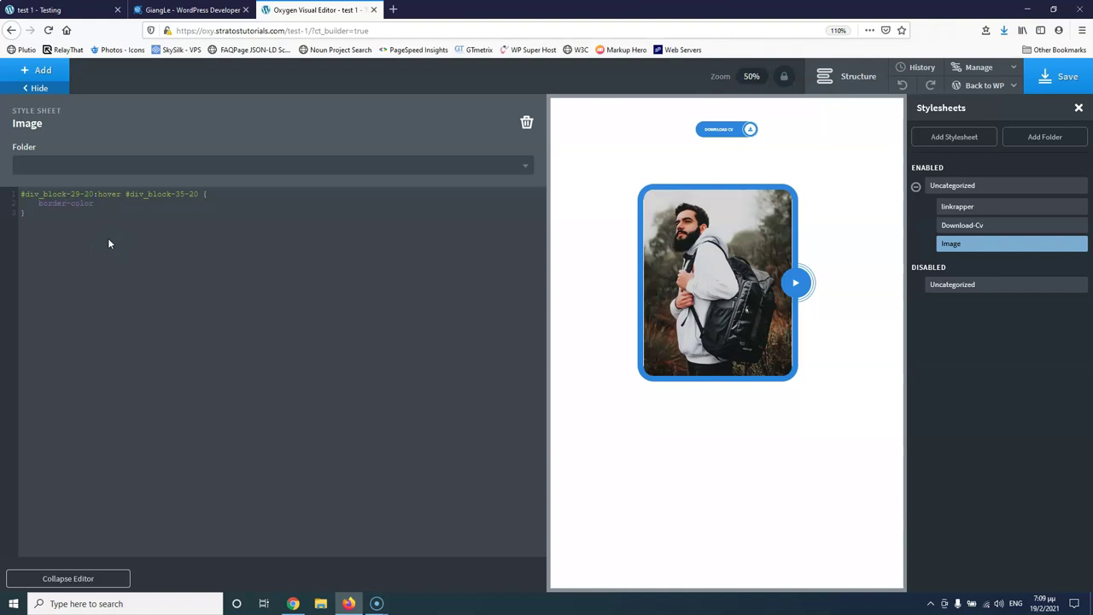
Set border-color: black in the hover rule and paste three more copies below it.
{"action": "left_click", "coordinate": [102, 208]}
{"action": "left_click_drag", "start_coordinate": [22, 192], "coordinate": [36, 213]}
{"action": "key", "text": "ctrl+c"}
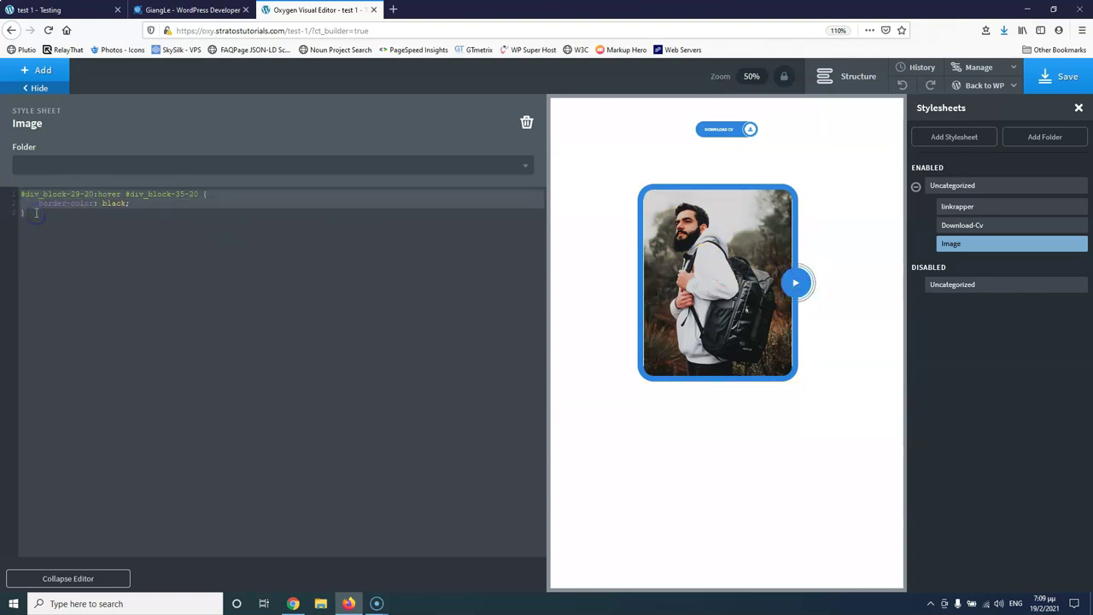
{"action": "left_click", "coordinate": [44, 215]}
{"action": "key", "text": "ctrl+v"}
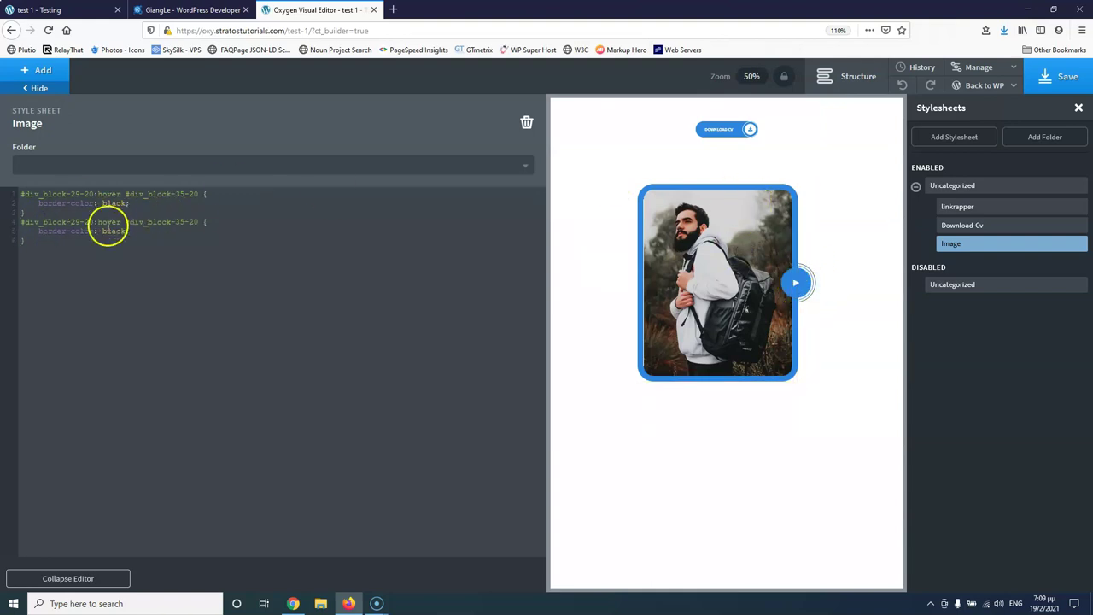
{"action": "key", "text": "ctrl+v"}
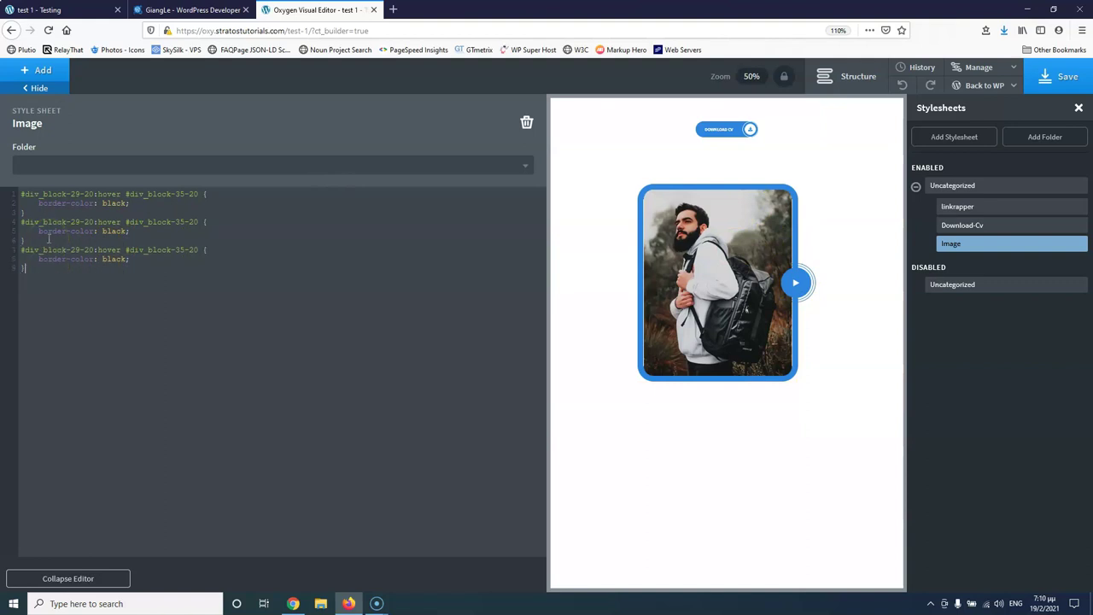
{"action": "key", "text": "ctrl+v"}
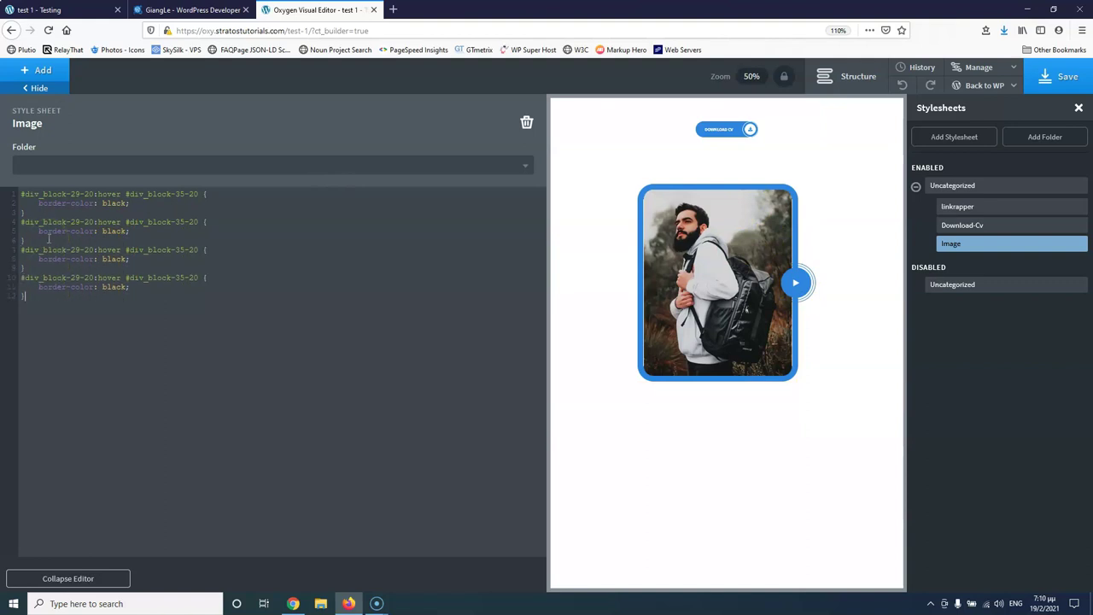
{"action": "left_click", "coordinate": [159, 228]}
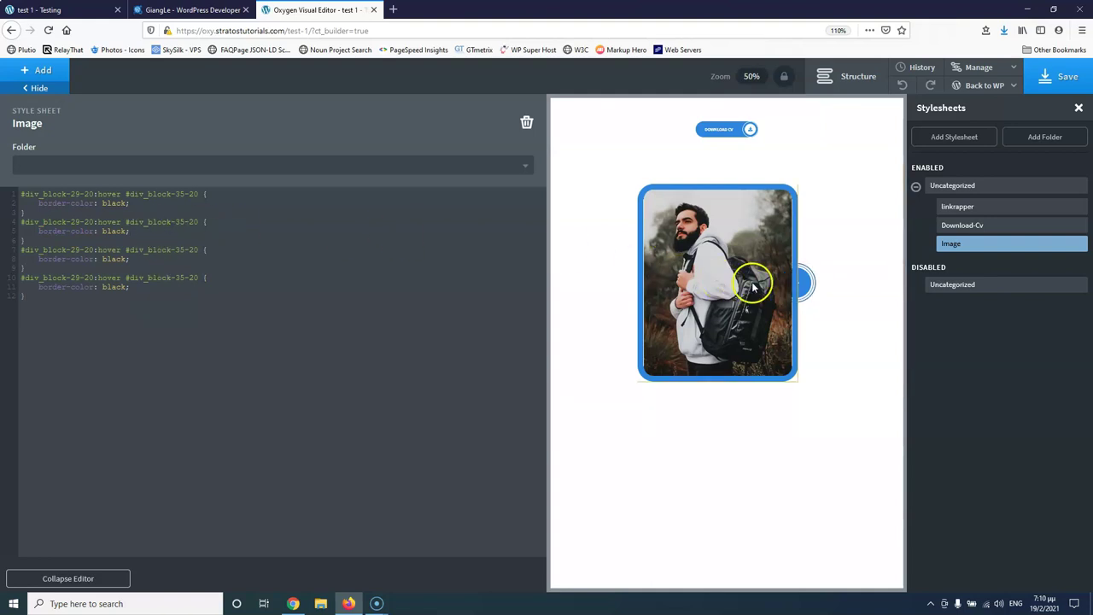
Select the play-button circle Div (#32) and copy its ID, div_block-32-20.
{"action": "left_click", "coordinate": [192, 10]}
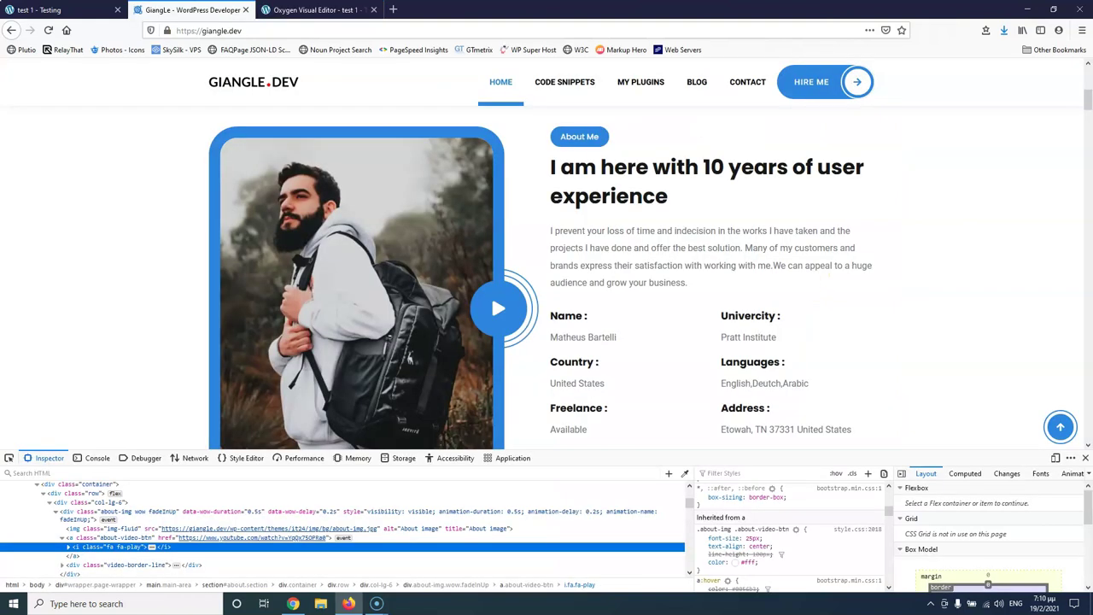
{"action": "left_click", "coordinate": [305, 10]}
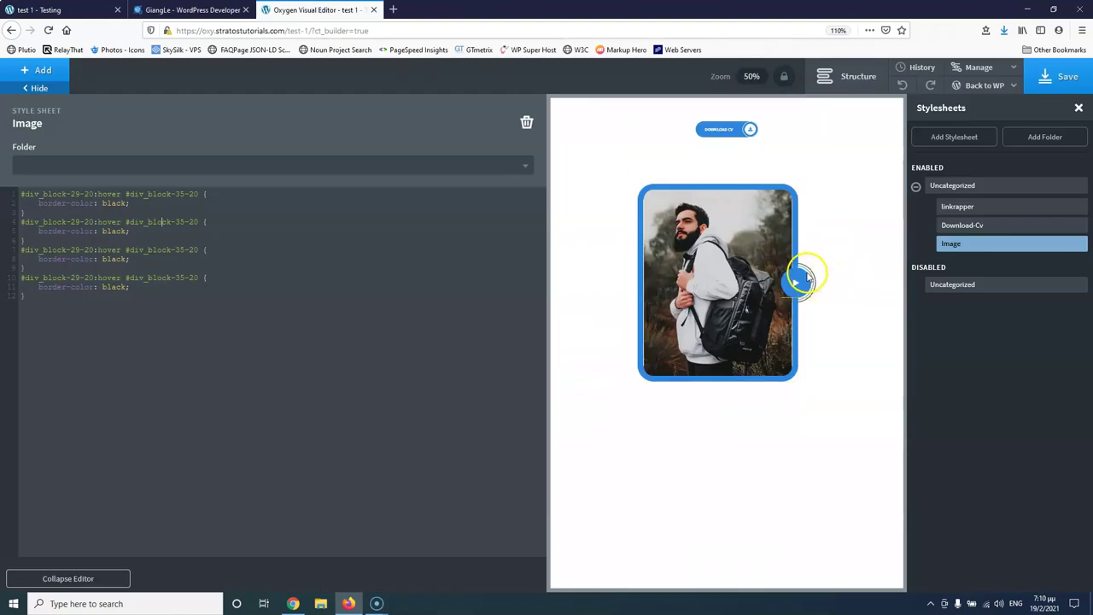
{"action": "left_click", "coordinate": [800, 280]}
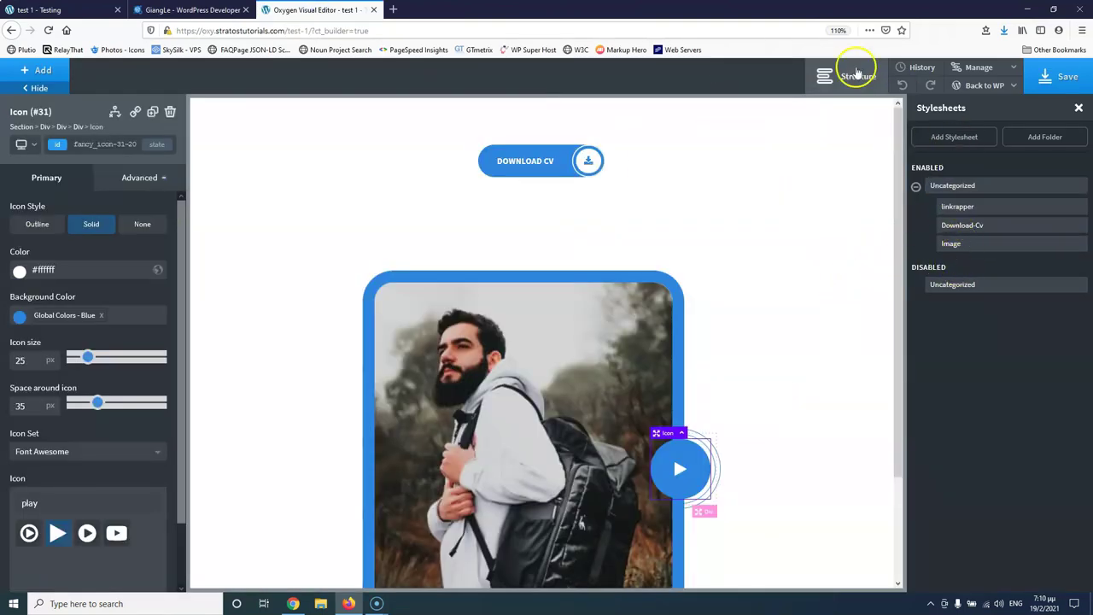
{"action": "left_click", "coordinate": [922, 67]}
{"action": "left_click", "coordinate": [830, 75]}
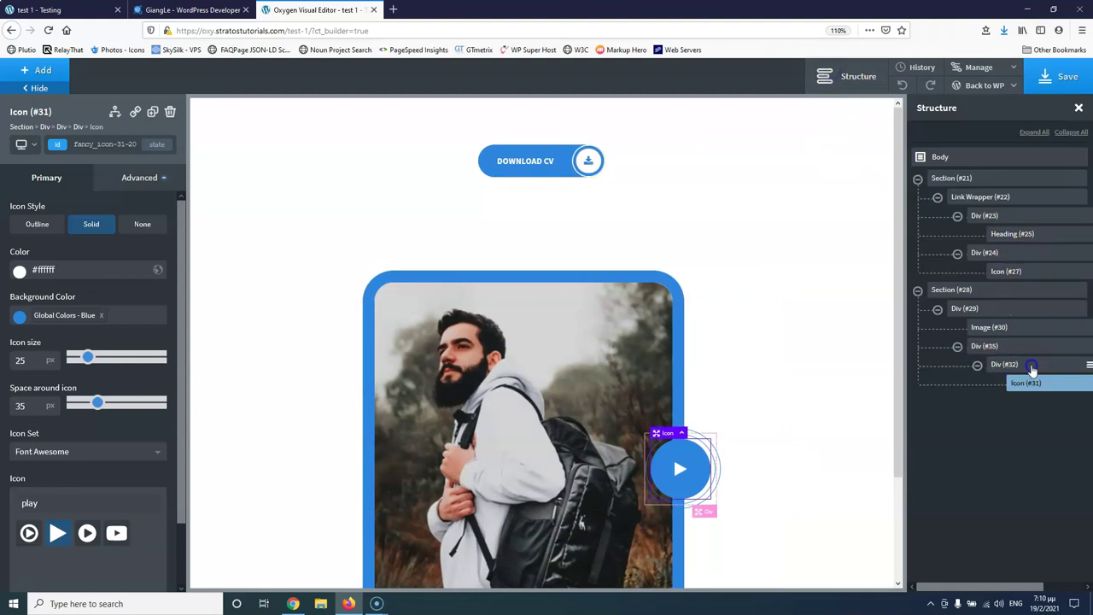
{"action": "left_click", "coordinate": [1032, 367]}
{"action": "left_click", "coordinate": [115, 145]}
{"action": "left_click", "coordinate": [115, 145]}
{"action": "double_click", "coordinate": [115, 145]}
{"action": "left_click", "coordinate": [115, 145]}
{"action": "left_click", "coordinate": [115, 146]}
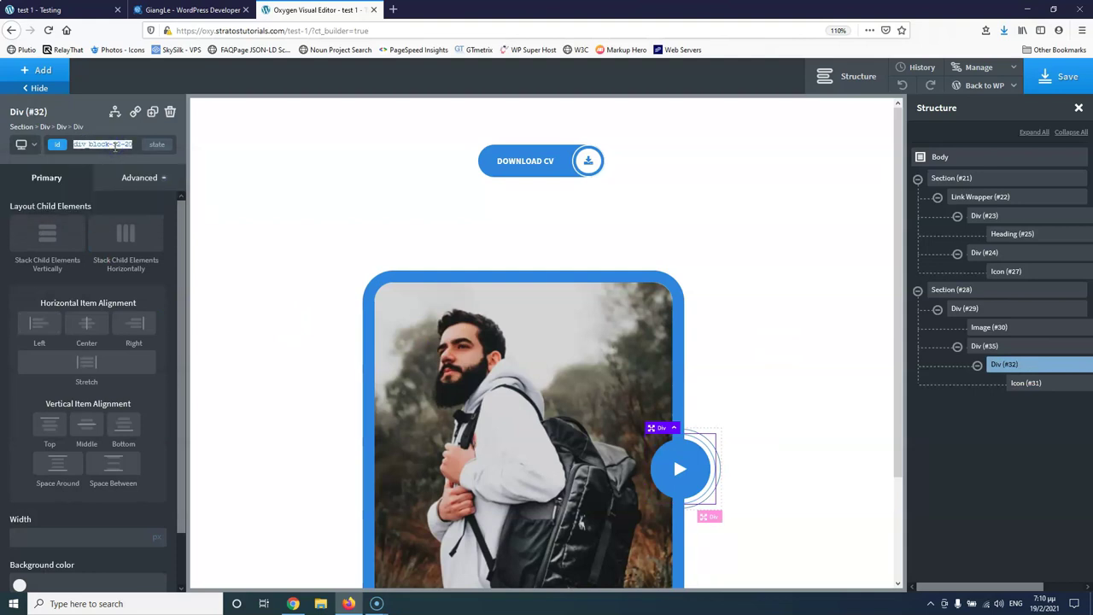
Reopen the Image stylesheet and retarget the second rule to #div_block-32-20.
{"action": "left_click", "coordinate": [88, 7]}
{"action": "left_click", "coordinate": [214, 11]}
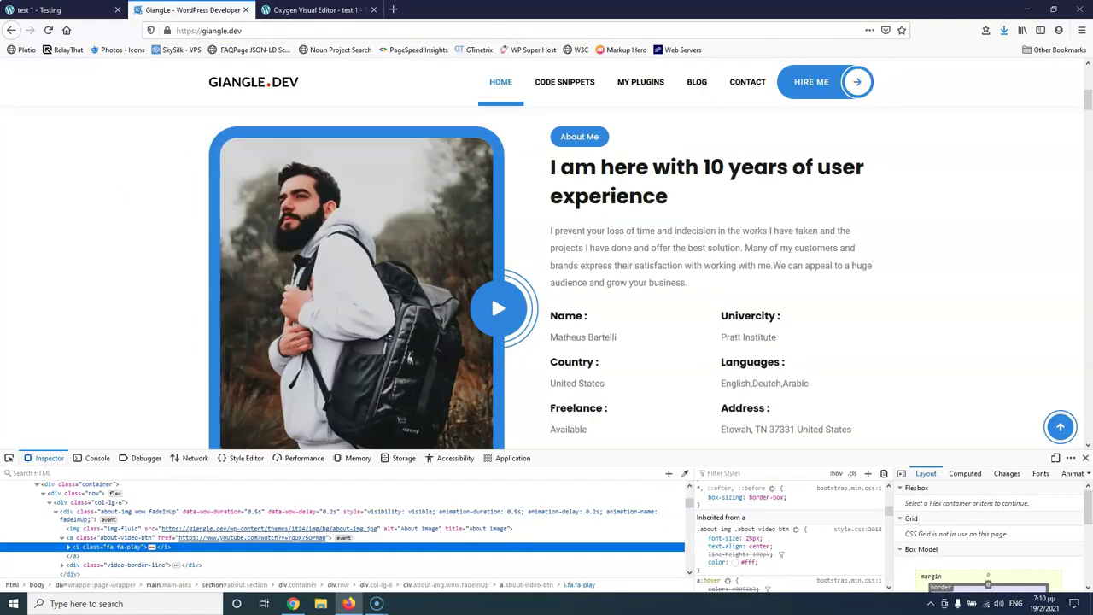
{"action": "left_click", "coordinate": [300, 9]}
{"action": "left_click", "coordinate": [978, 68]}
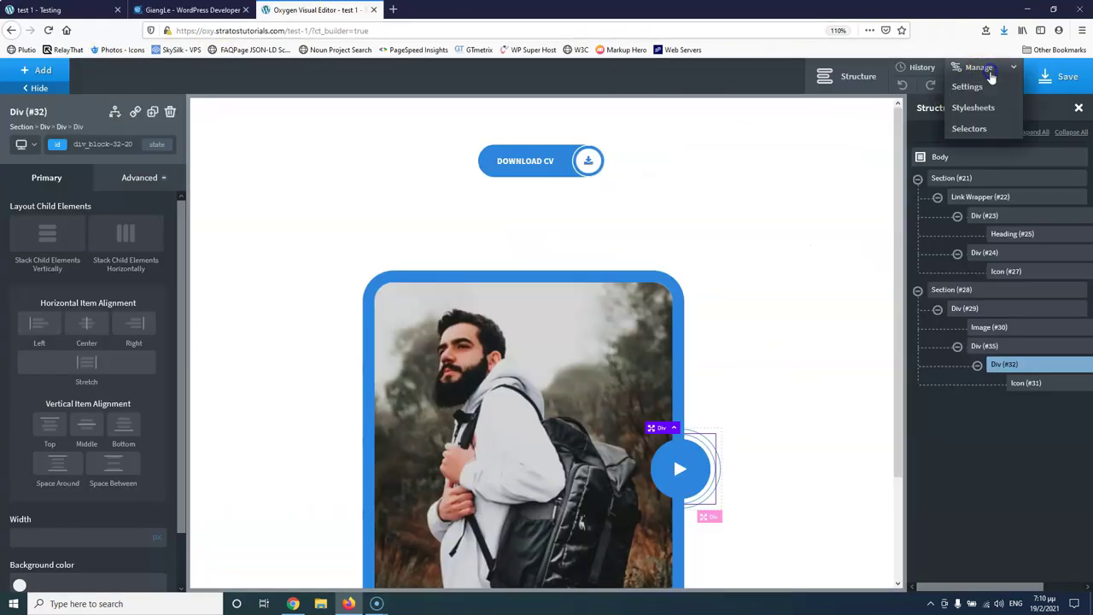
{"action": "left_click", "coordinate": [978, 109]}
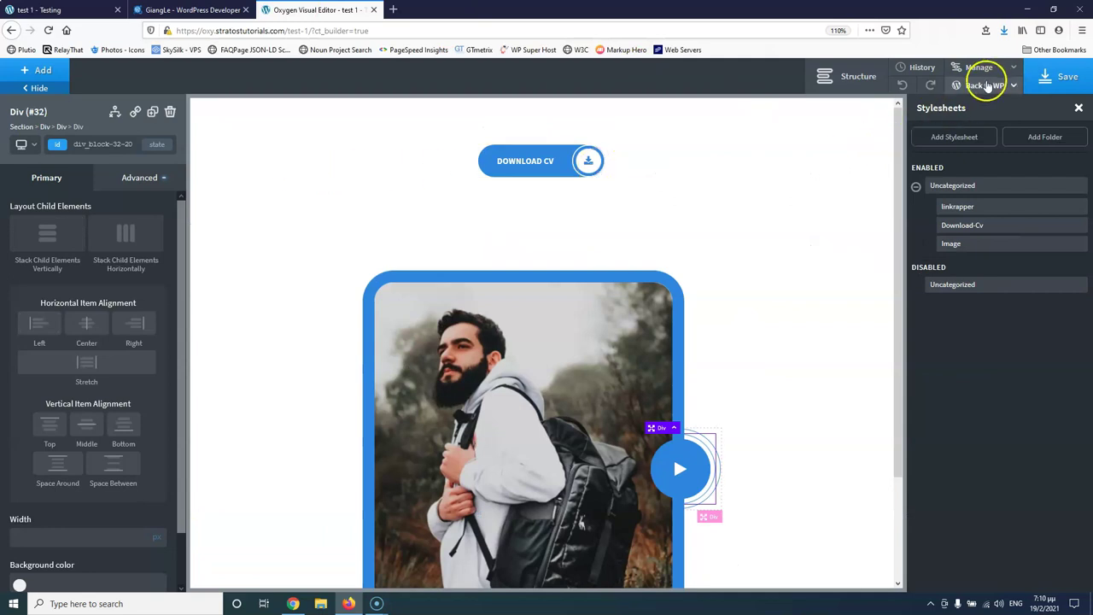
{"action": "left_click", "coordinate": [981, 244]}
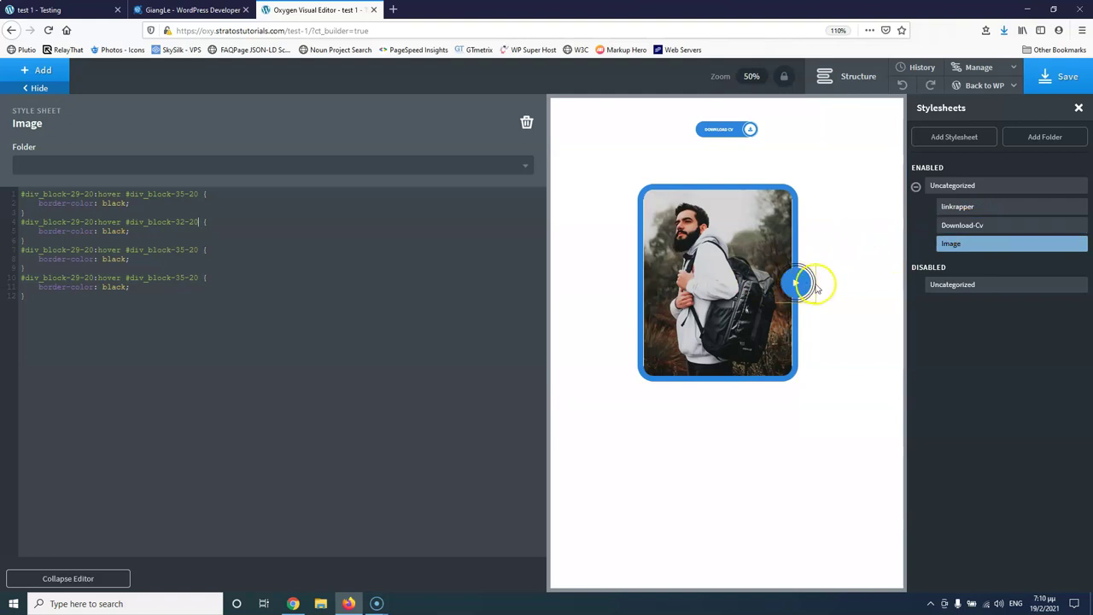
Select Icon (#31) in the Structure tree and copy its ID, fancy_icon-31-20.
{"action": "left_click", "coordinate": [871, 73]}
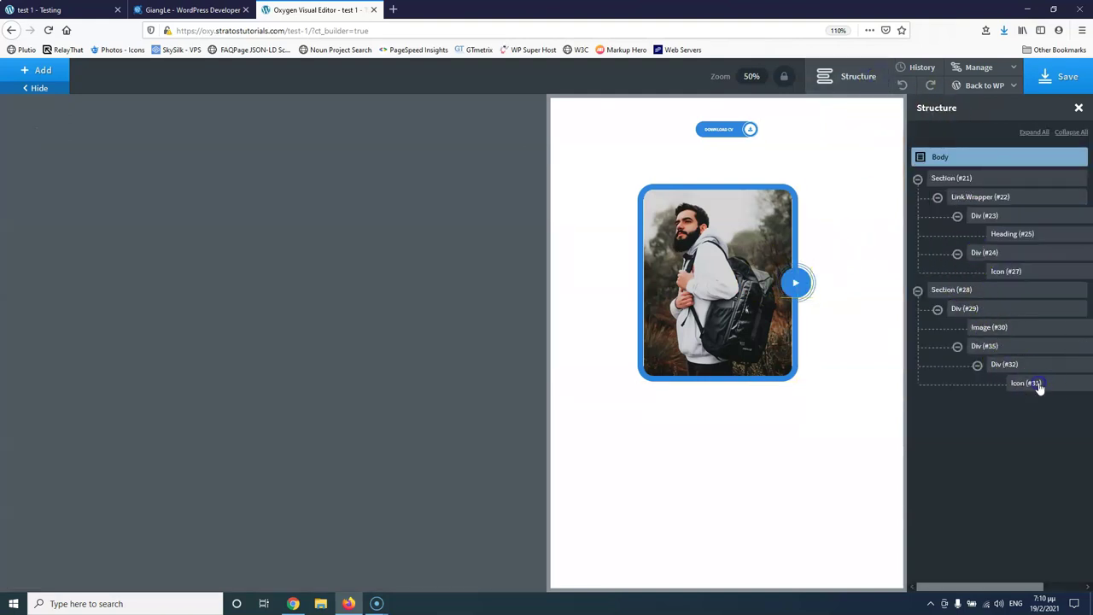
{"action": "left_click", "coordinate": [1039, 384]}
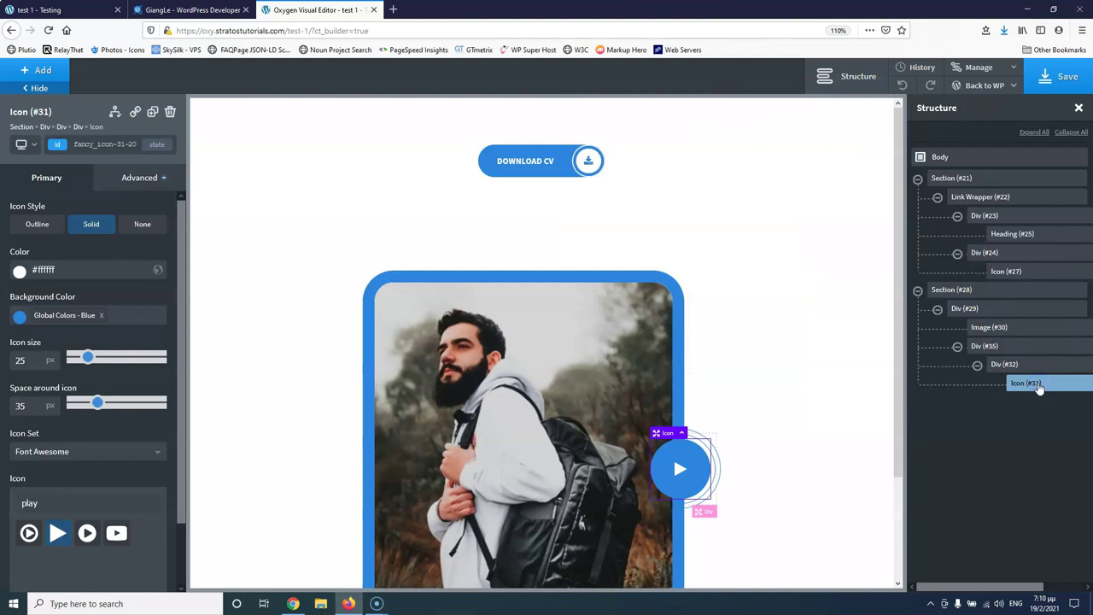
{"action": "left_click", "coordinate": [99, 144]}
{"action": "left_click", "coordinate": [98, 145]}
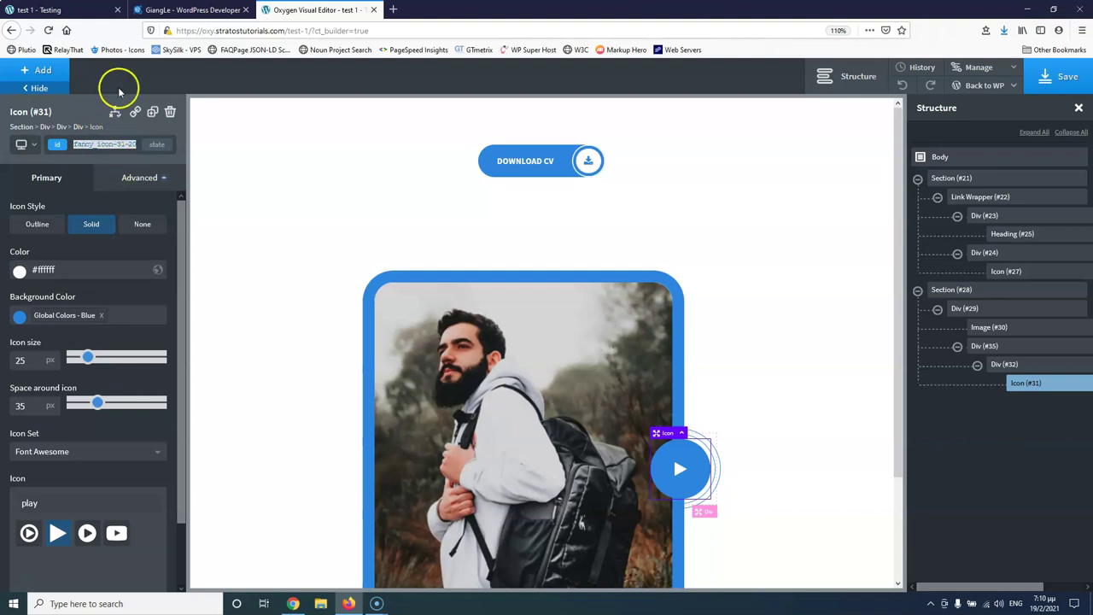
Point the third rule at #fancy_icon-31-20, save the Image stylesheet and view the live page.
{"action": "left_click", "coordinate": [77, 10]}
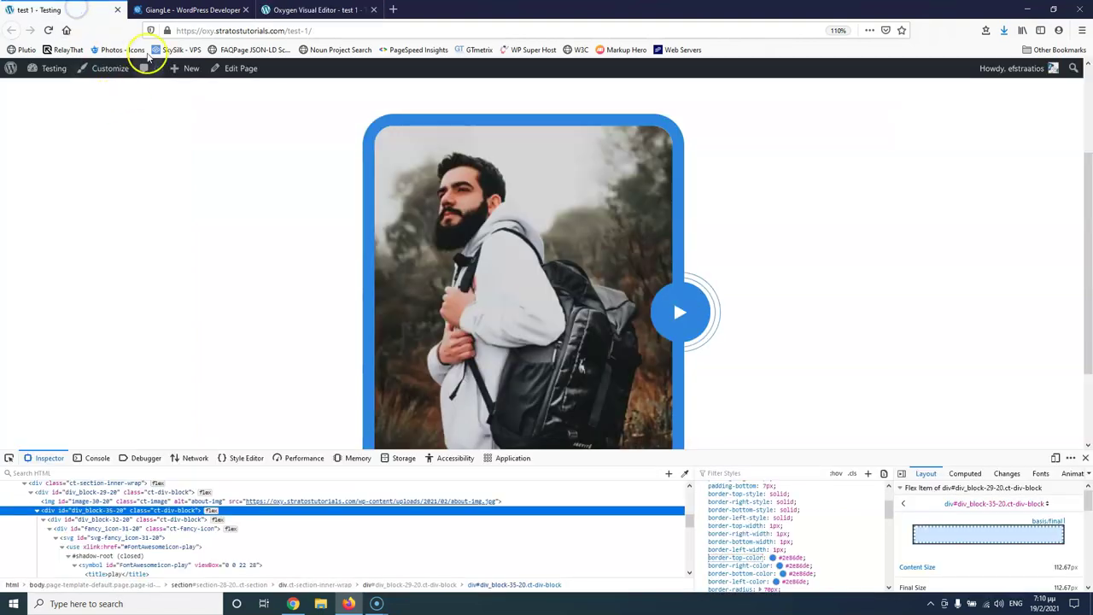
{"action": "left_click", "coordinate": [315, 9]}
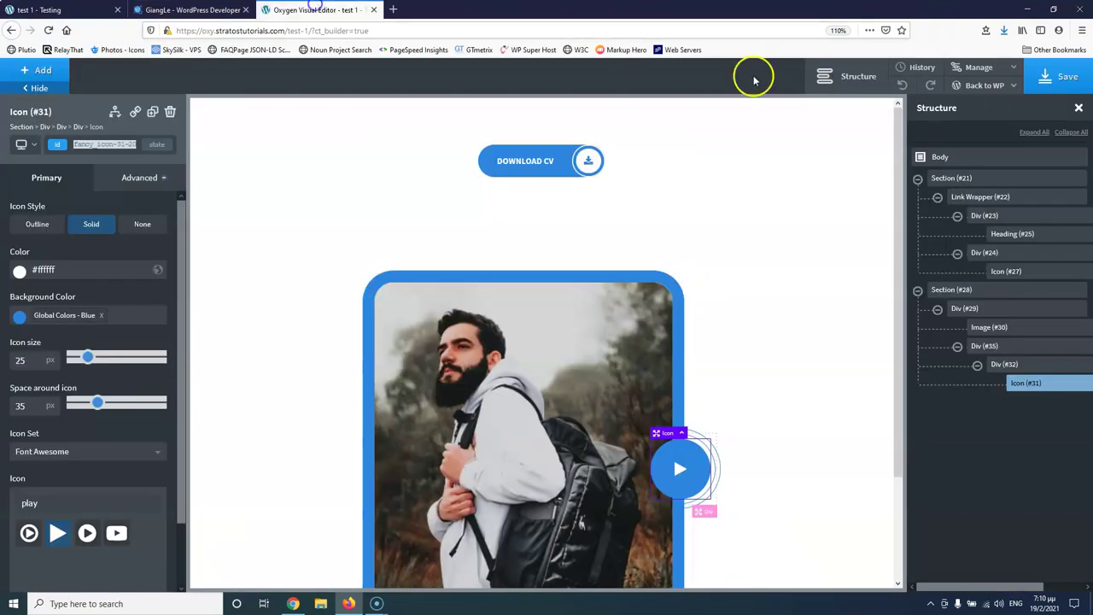
{"action": "left_click", "coordinate": [1003, 67]}
{"action": "left_click", "coordinate": [988, 111]}
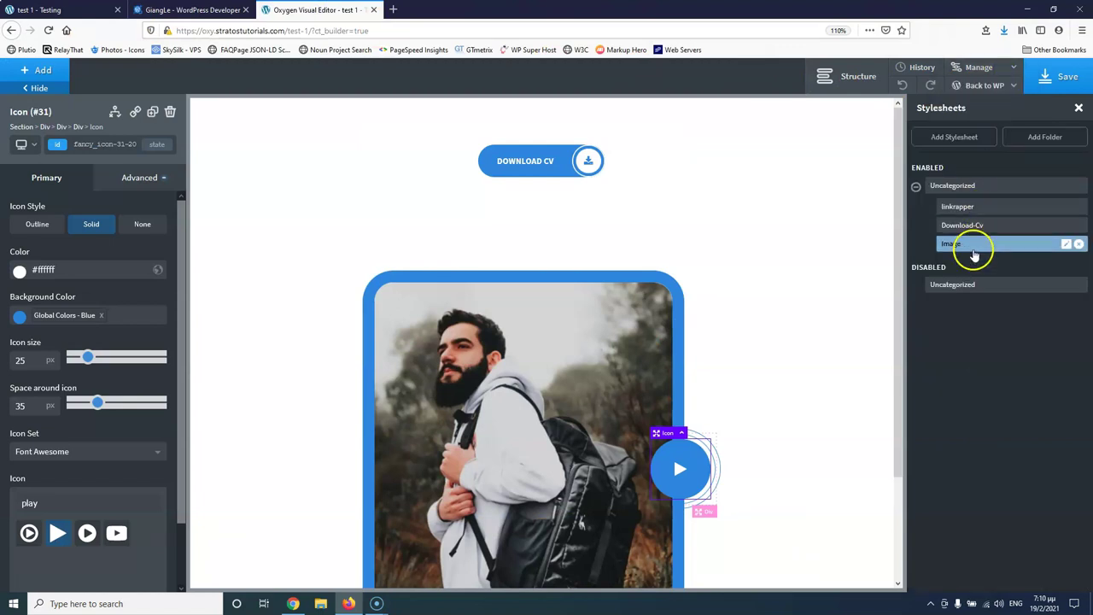
{"action": "left_click", "coordinate": [972, 245]}
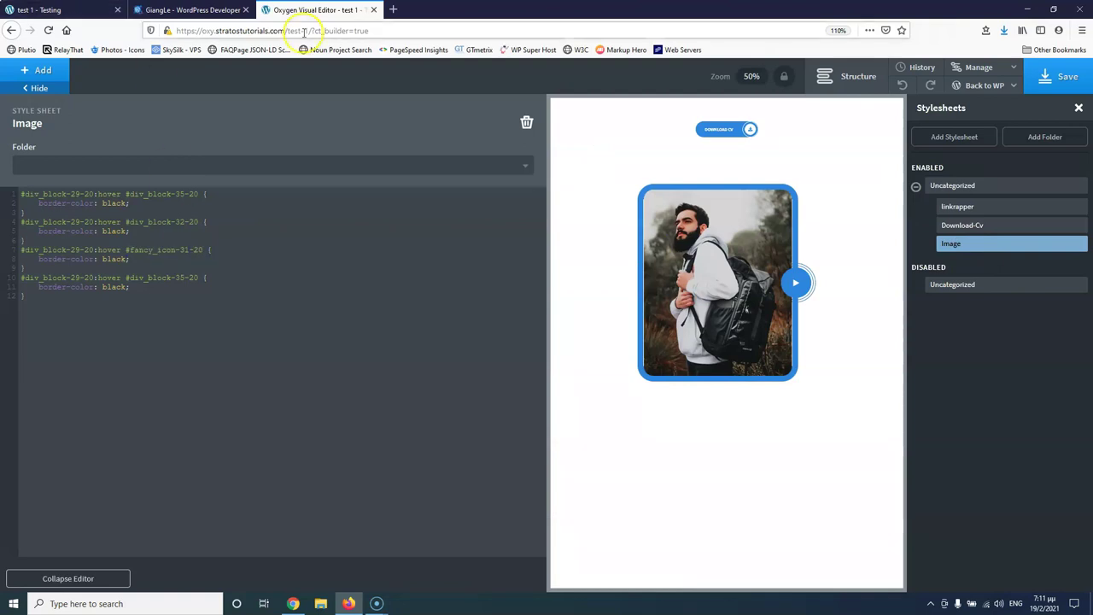
{"action": "left_click", "coordinate": [1068, 75]}
{"action": "key", "text": "ctrl+1"}
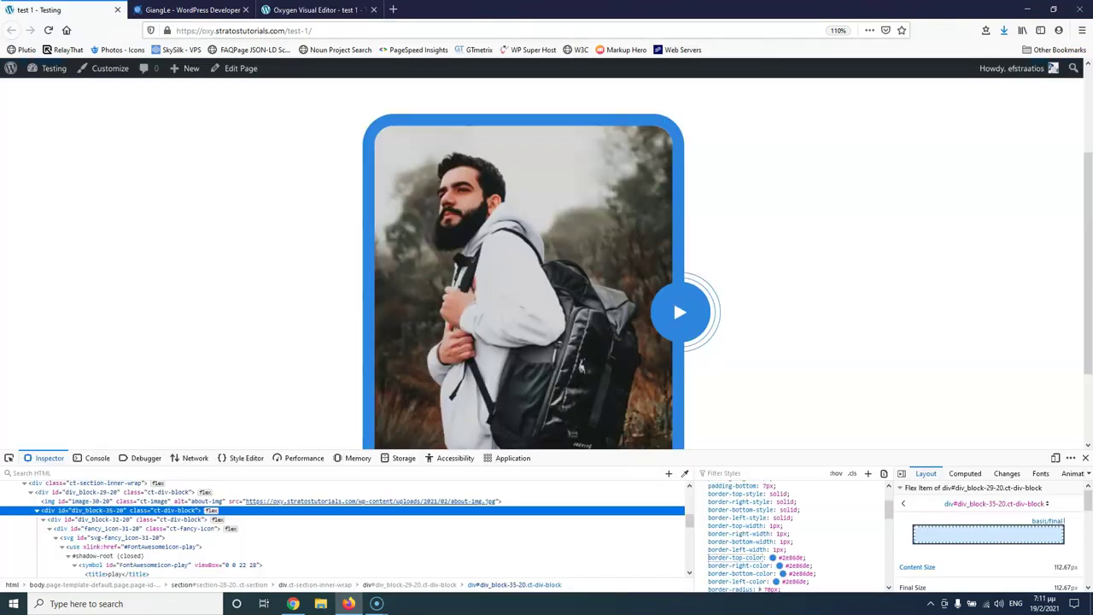
Inspect the play icon's styles on the live page and copy the background-color property name.
{"action": "left_click", "coordinate": [10, 458]}
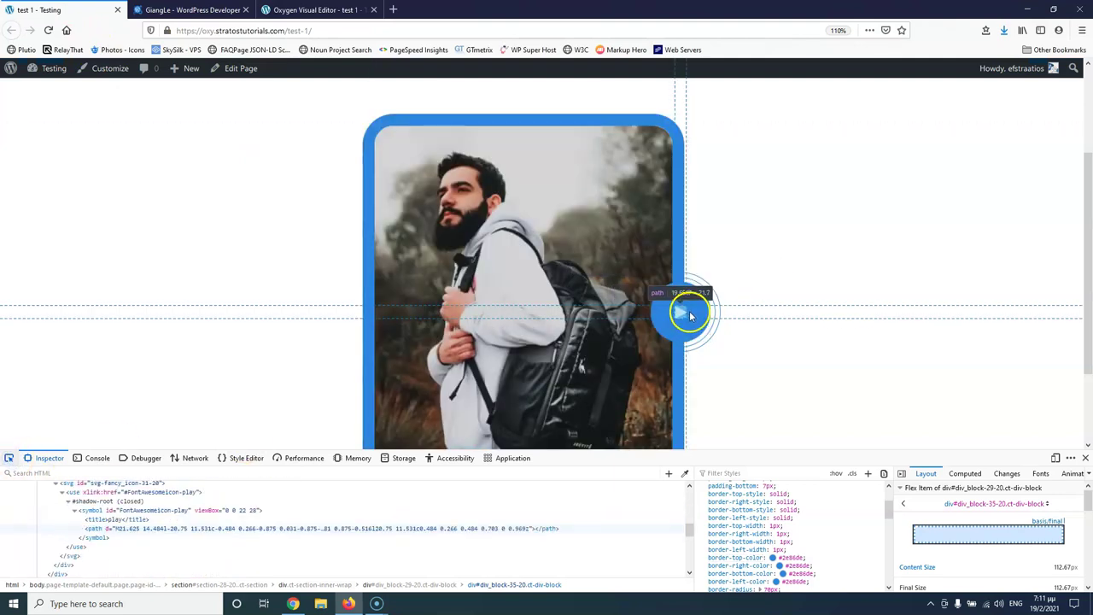
{"action": "left_click", "coordinate": [683, 312]}
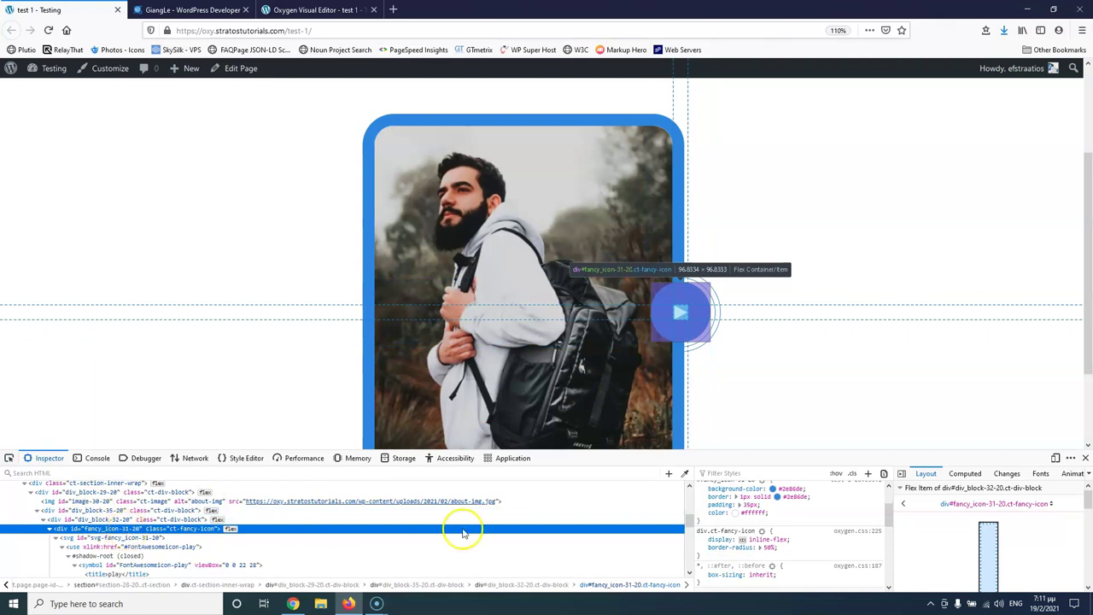
{"action": "scroll", "coordinate": [743, 542], "scroll_direction": "up", "scroll_amount": 2}
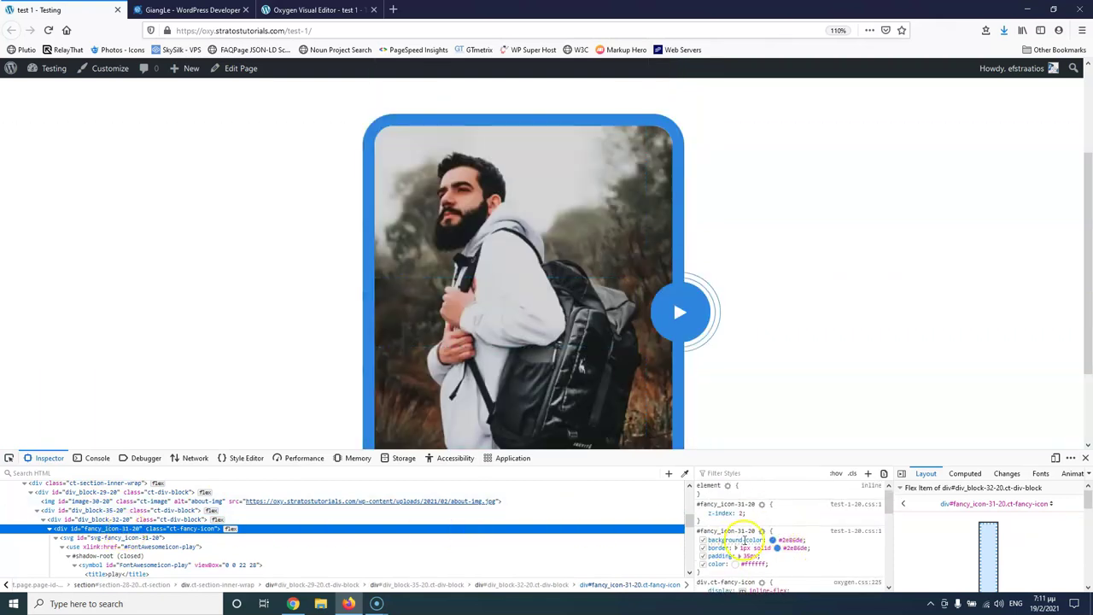
{"action": "left_click", "coordinate": [188, 9]}
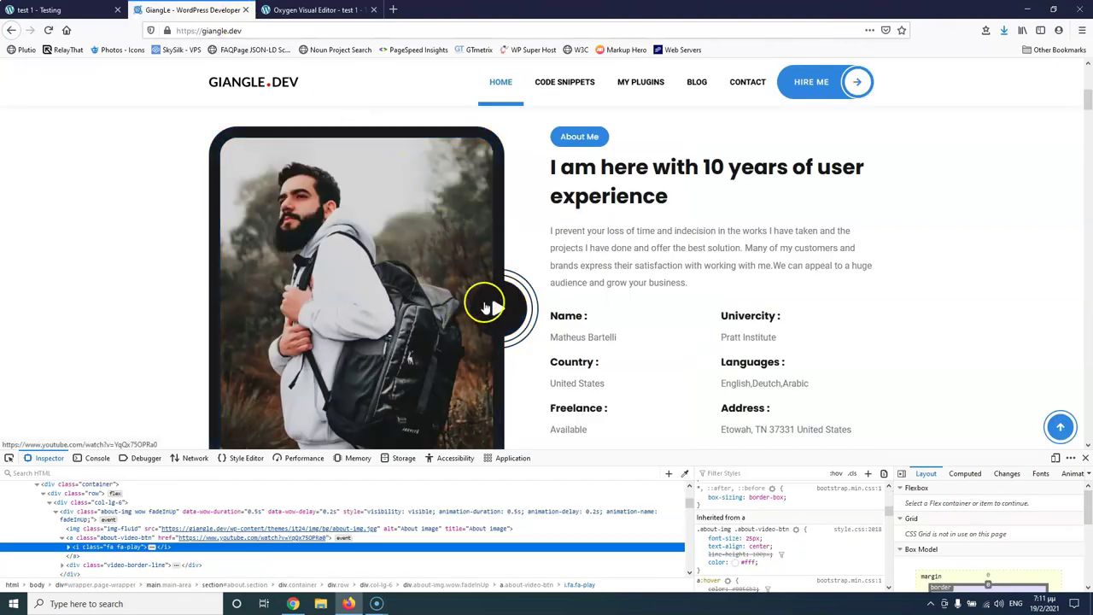
{"action": "key", "text": "ctrl+shift+Tab"}
{"action": "left_click", "coordinate": [712, 540]}
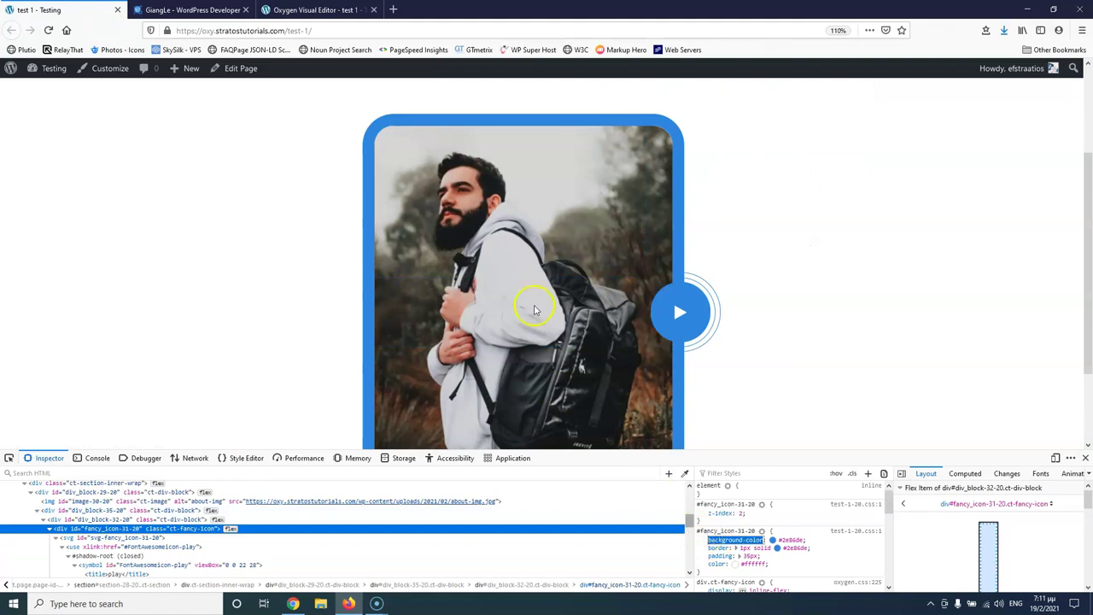
{"action": "left_click", "coordinate": [205, 9]}
{"action": "left_click", "coordinate": [308, 9]}
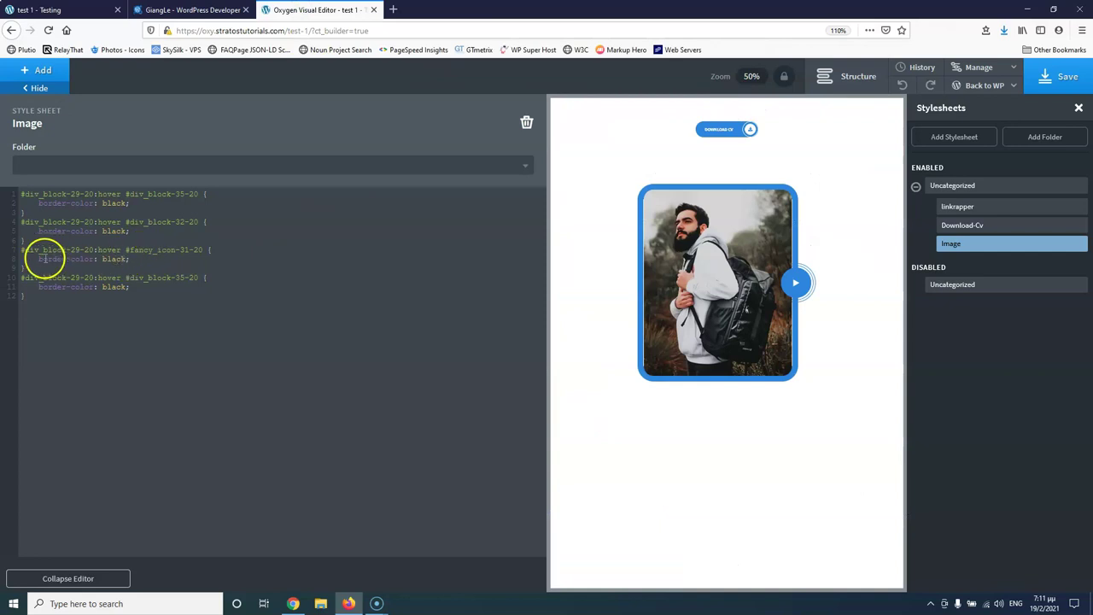
Replace border-color with background-color in the #fancy_icon-31-20 hover rule.
{"action": "left_click_drag", "start_coordinate": [38, 258], "coordinate": [92, 259]}
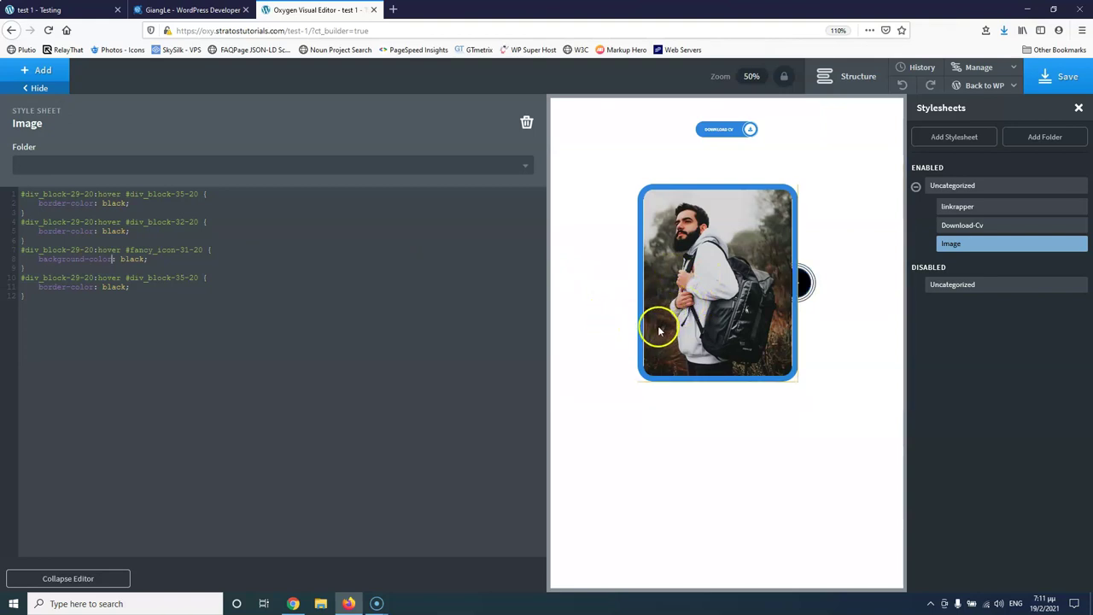
{"action": "left_click", "coordinate": [187, 10]}
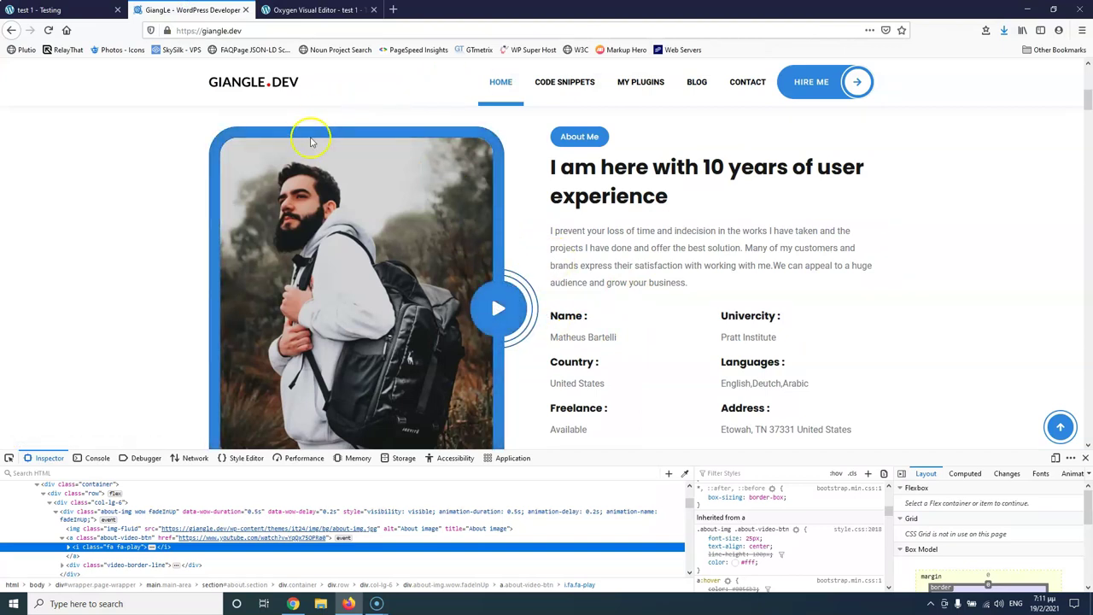
{"action": "left_click", "coordinate": [314, 9]}
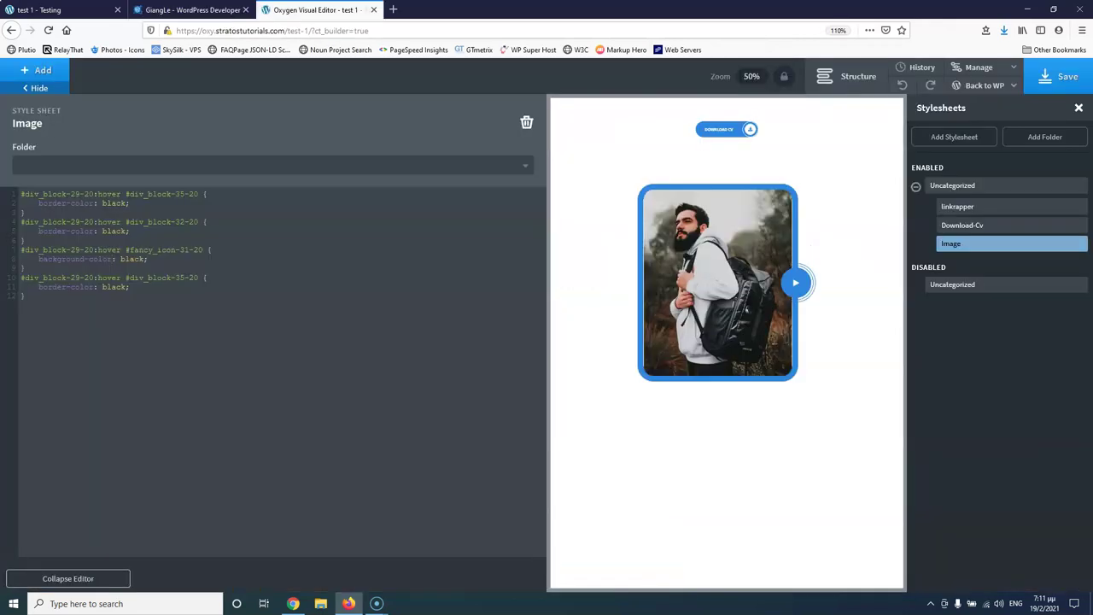
Select Image (#30) in the Structure tree and read its ID, image-30-20.
{"action": "left_click", "coordinate": [867, 83]}
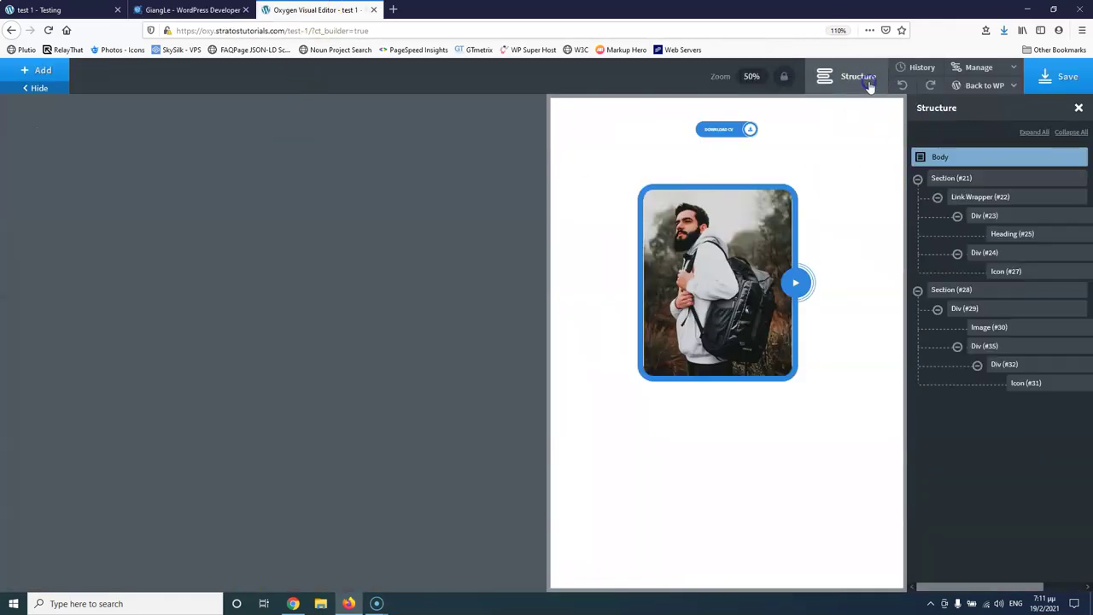
{"action": "left_click", "coordinate": [988, 327]}
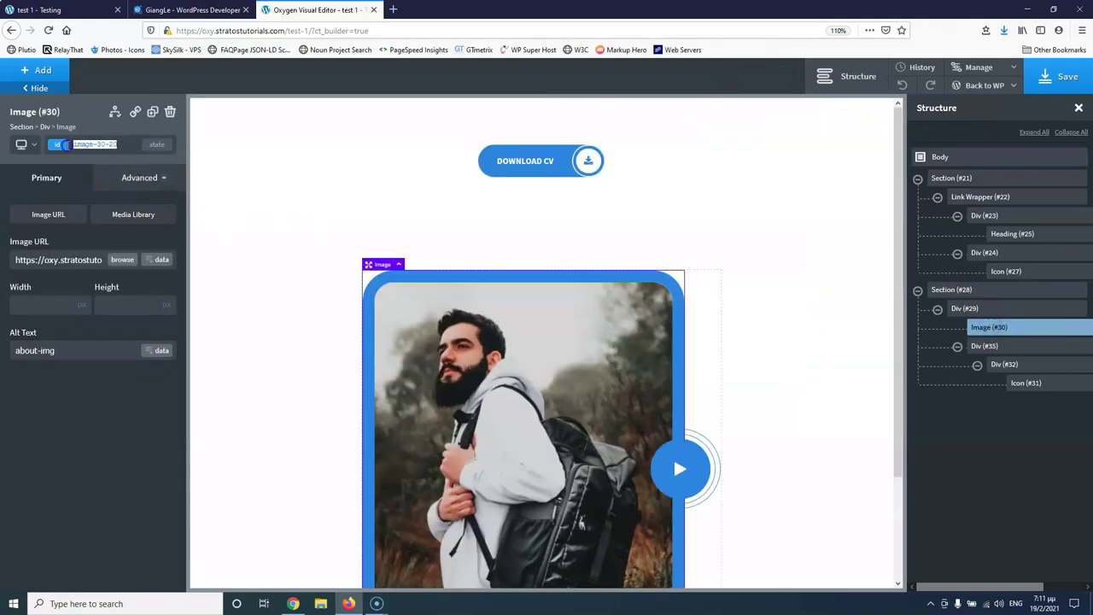
{"action": "left_click", "coordinate": [51, 147]}
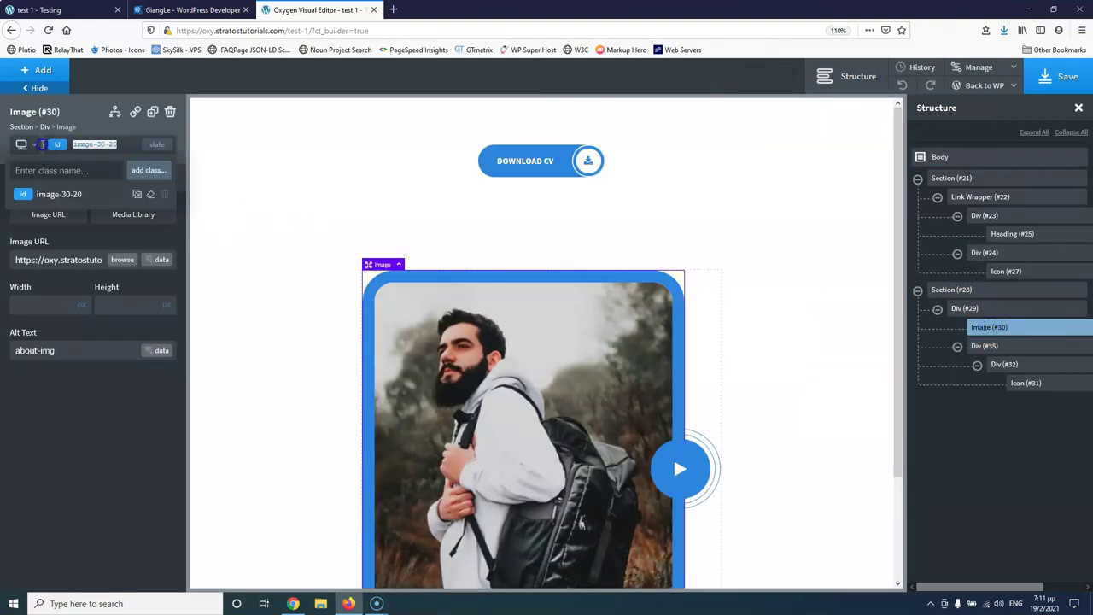
{"action": "left_click", "coordinate": [43, 146]}
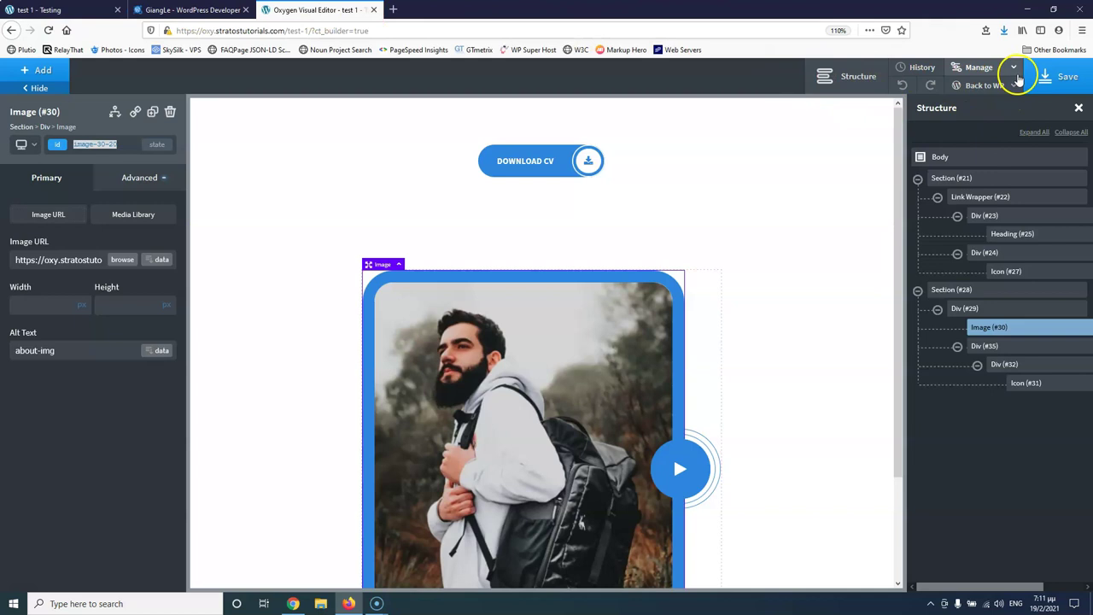
Replace div_block-35-20 on line 10 of the Image stylesheet with image-30-20, checking the photo in DevTools.
{"action": "left_click", "coordinate": [1013, 73]}
{"action": "left_click", "coordinate": [990, 110]}
{"action": "left_click", "coordinate": [978, 243]}
{"action": "left_click_drag", "start_coordinate": [128, 277], "coordinate": [198, 278]}
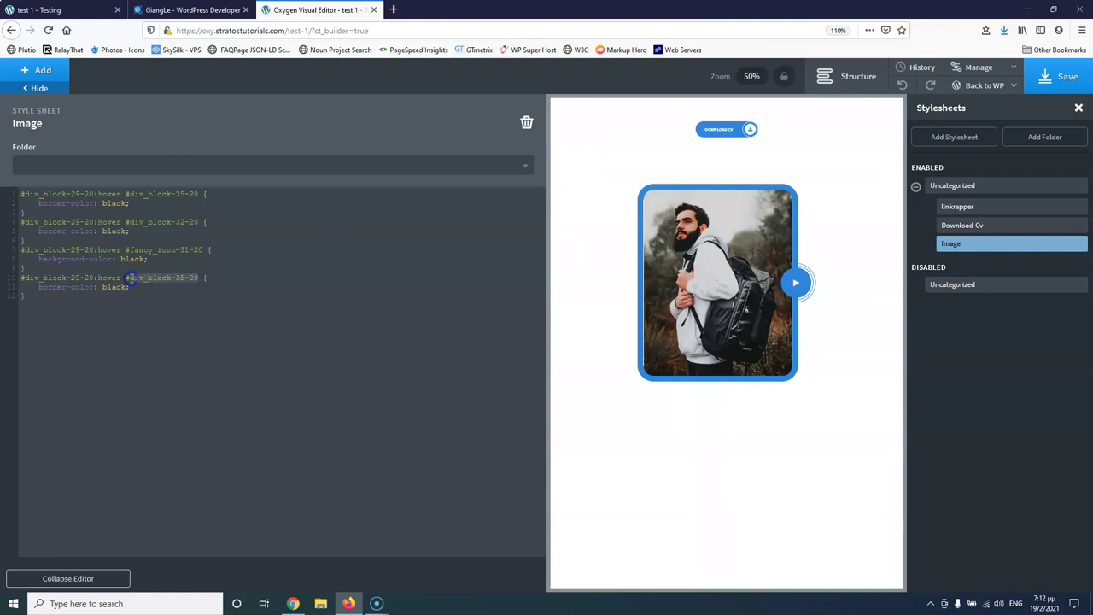
{"action": "key", "text": "ctrl+Tab"}
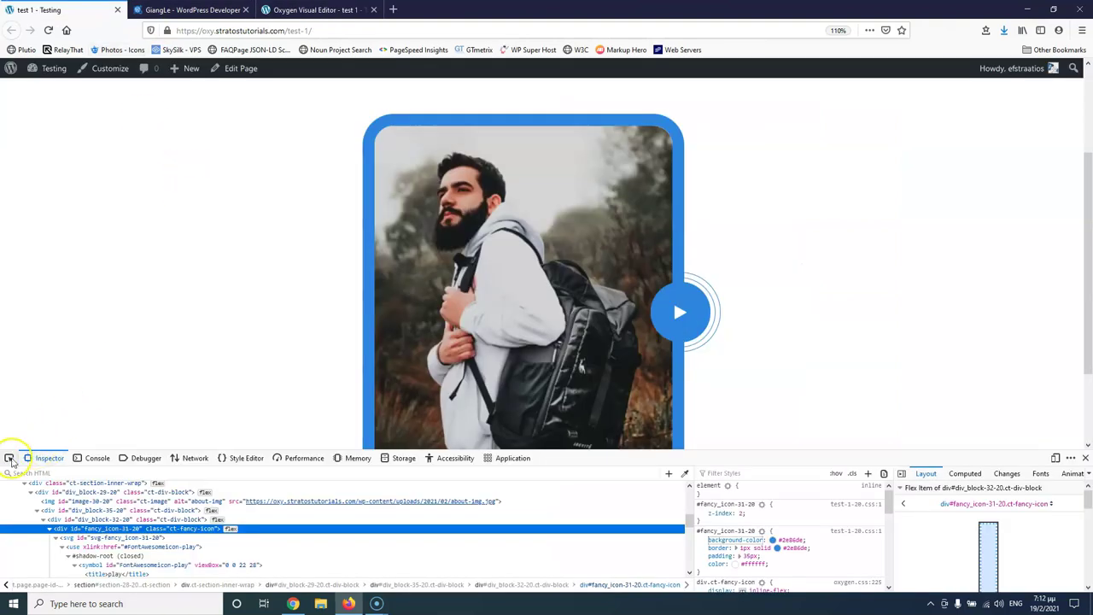
{"action": "left_click", "coordinate": [10, 461]}
{"action": "left_click", "coordinate": [457, 316]}
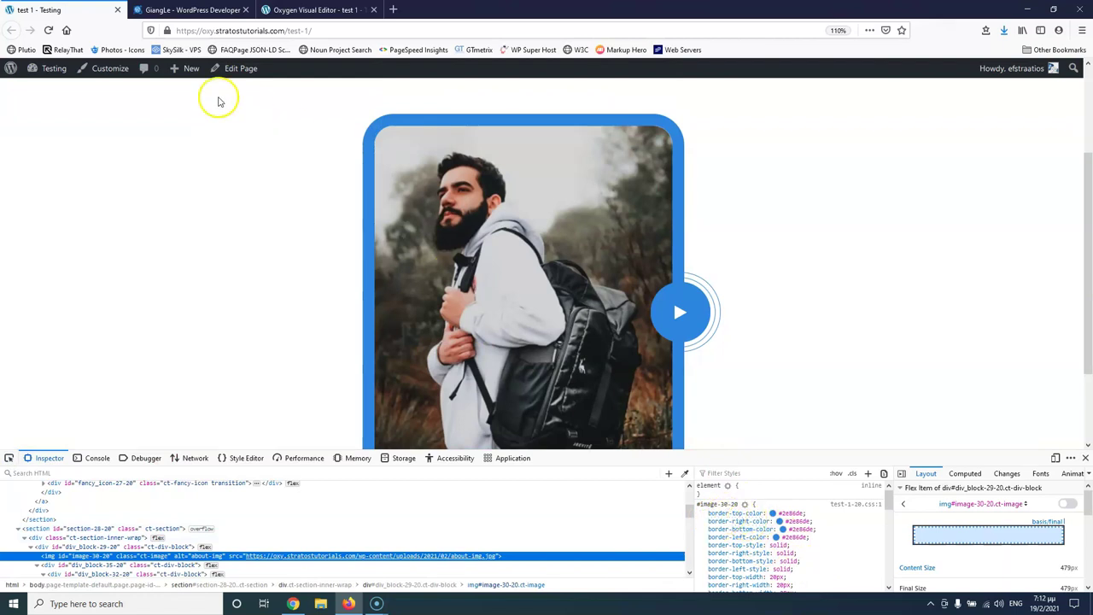
{"action": "left_click", "coordinate": [191, 10]}
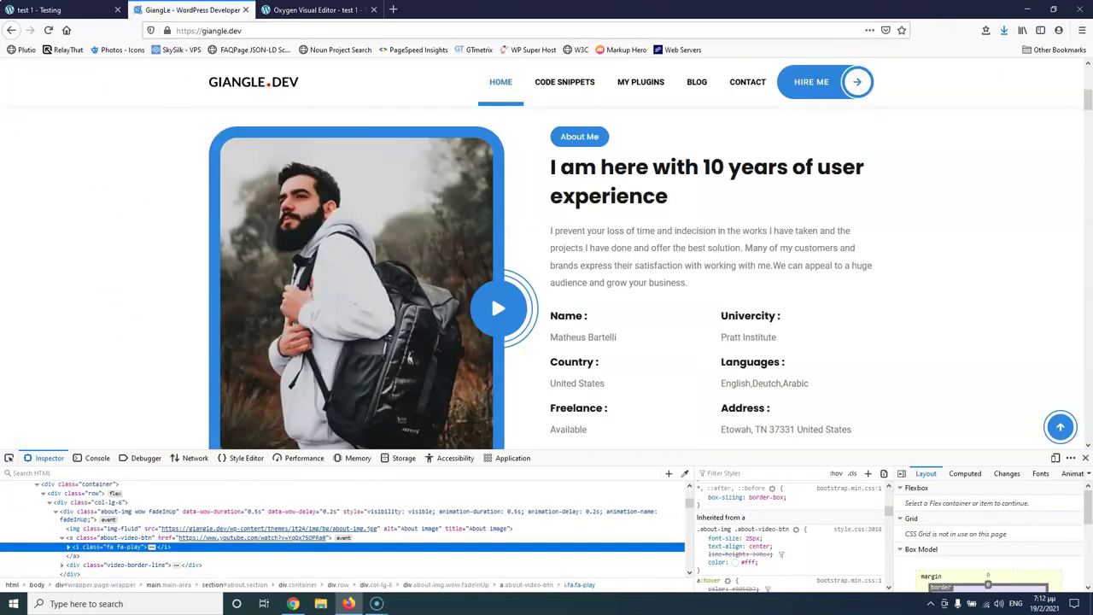
{"action": "key", "text": "ctrl+Tab"}
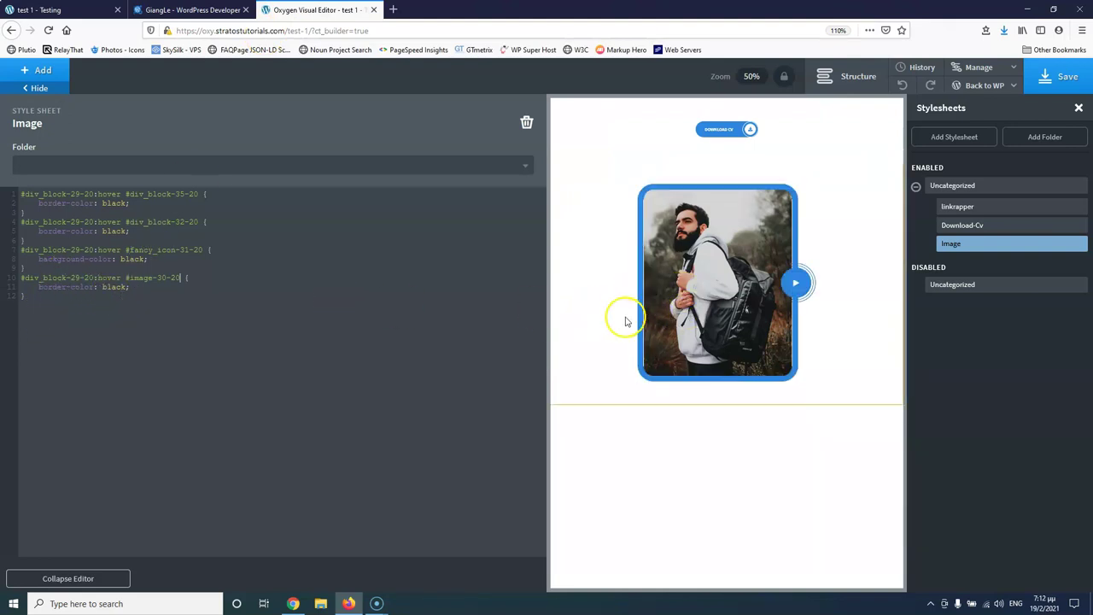
Save the stylesheet, reload the live test-1 page, close DevTools and hover the photo to test the effect.
{"action": "left_click", "coordinate": [1061, 85]}
{"action": "left_click", "coordinate": [63, 7]}
{"action": "left_click", "coordinate": [47, 31]}
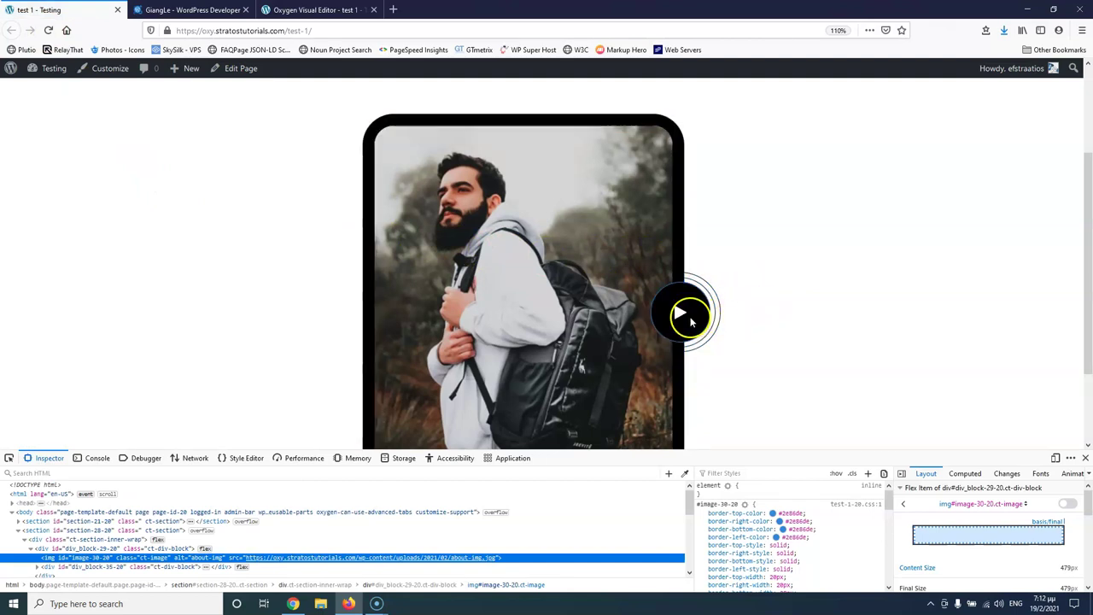
{"action": "left_click", "coordinate": [1085, 458]}
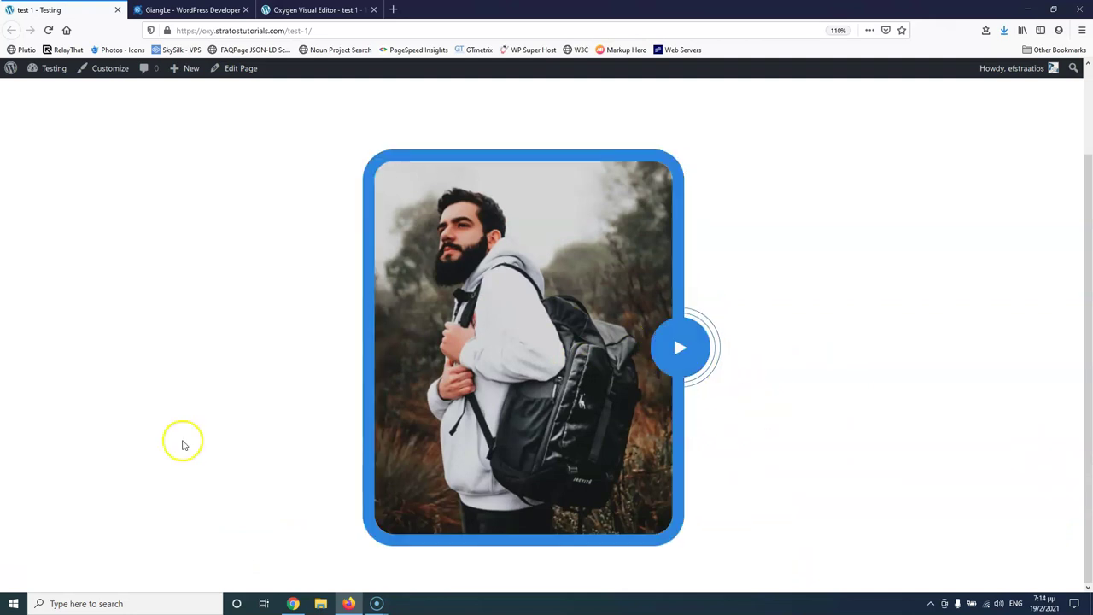
{"action": "scroll", "coordinate": [213, 400], "scroll_direction": "up", "scroll_amount": 2}
{"action": "scroll", "coordinate": [529, 176], "scroll_direction": "down", "scroll_amount": 1}
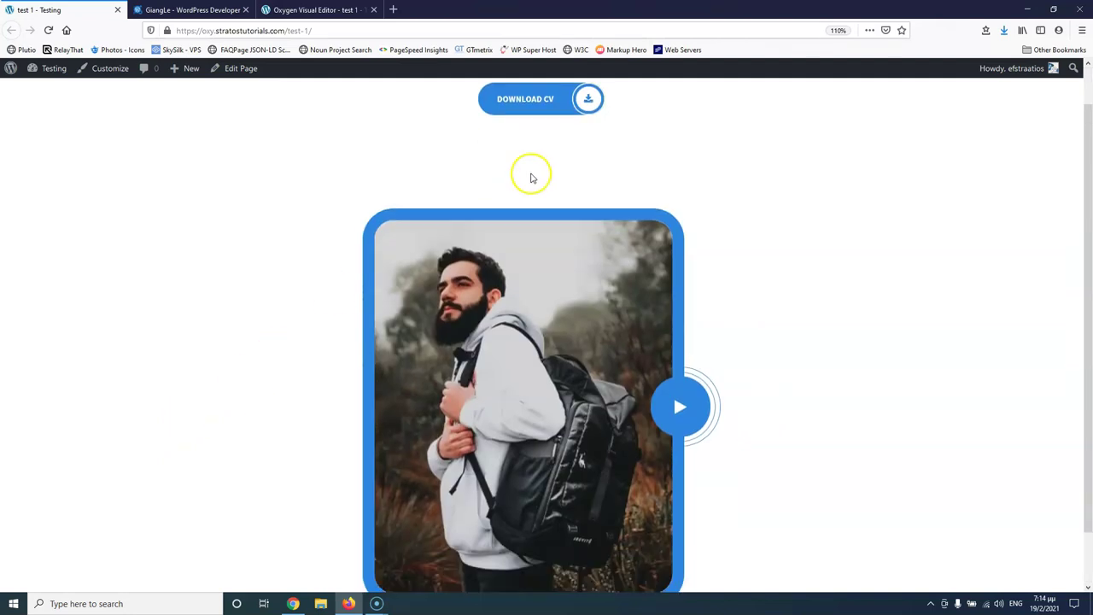
{"action": "scroll", "coordinate": [547, 124], "scroll_direction": "up", "scroll_amount": 1}
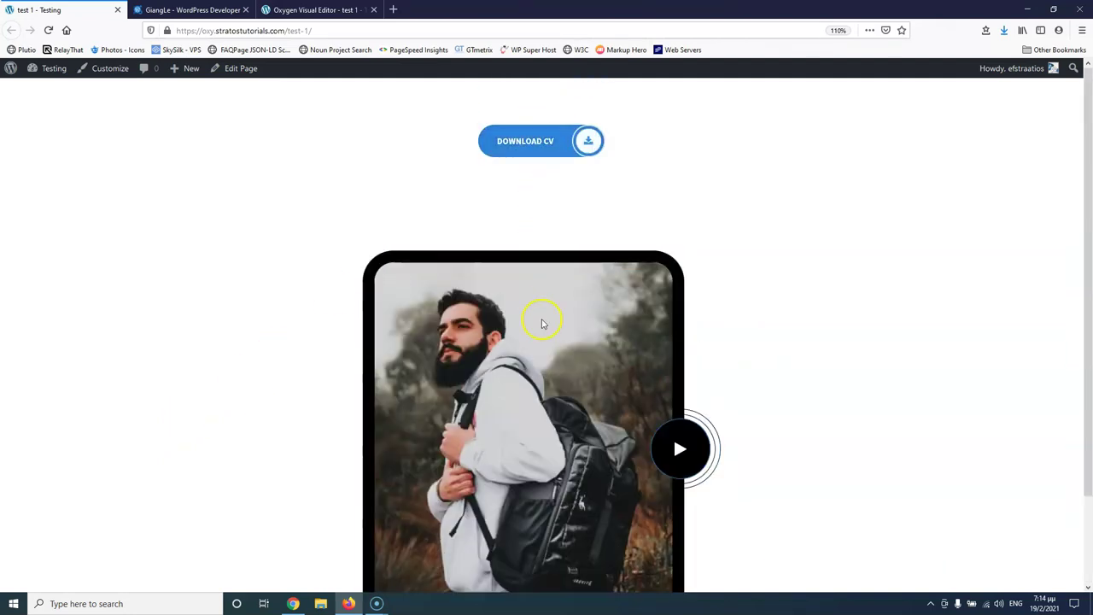